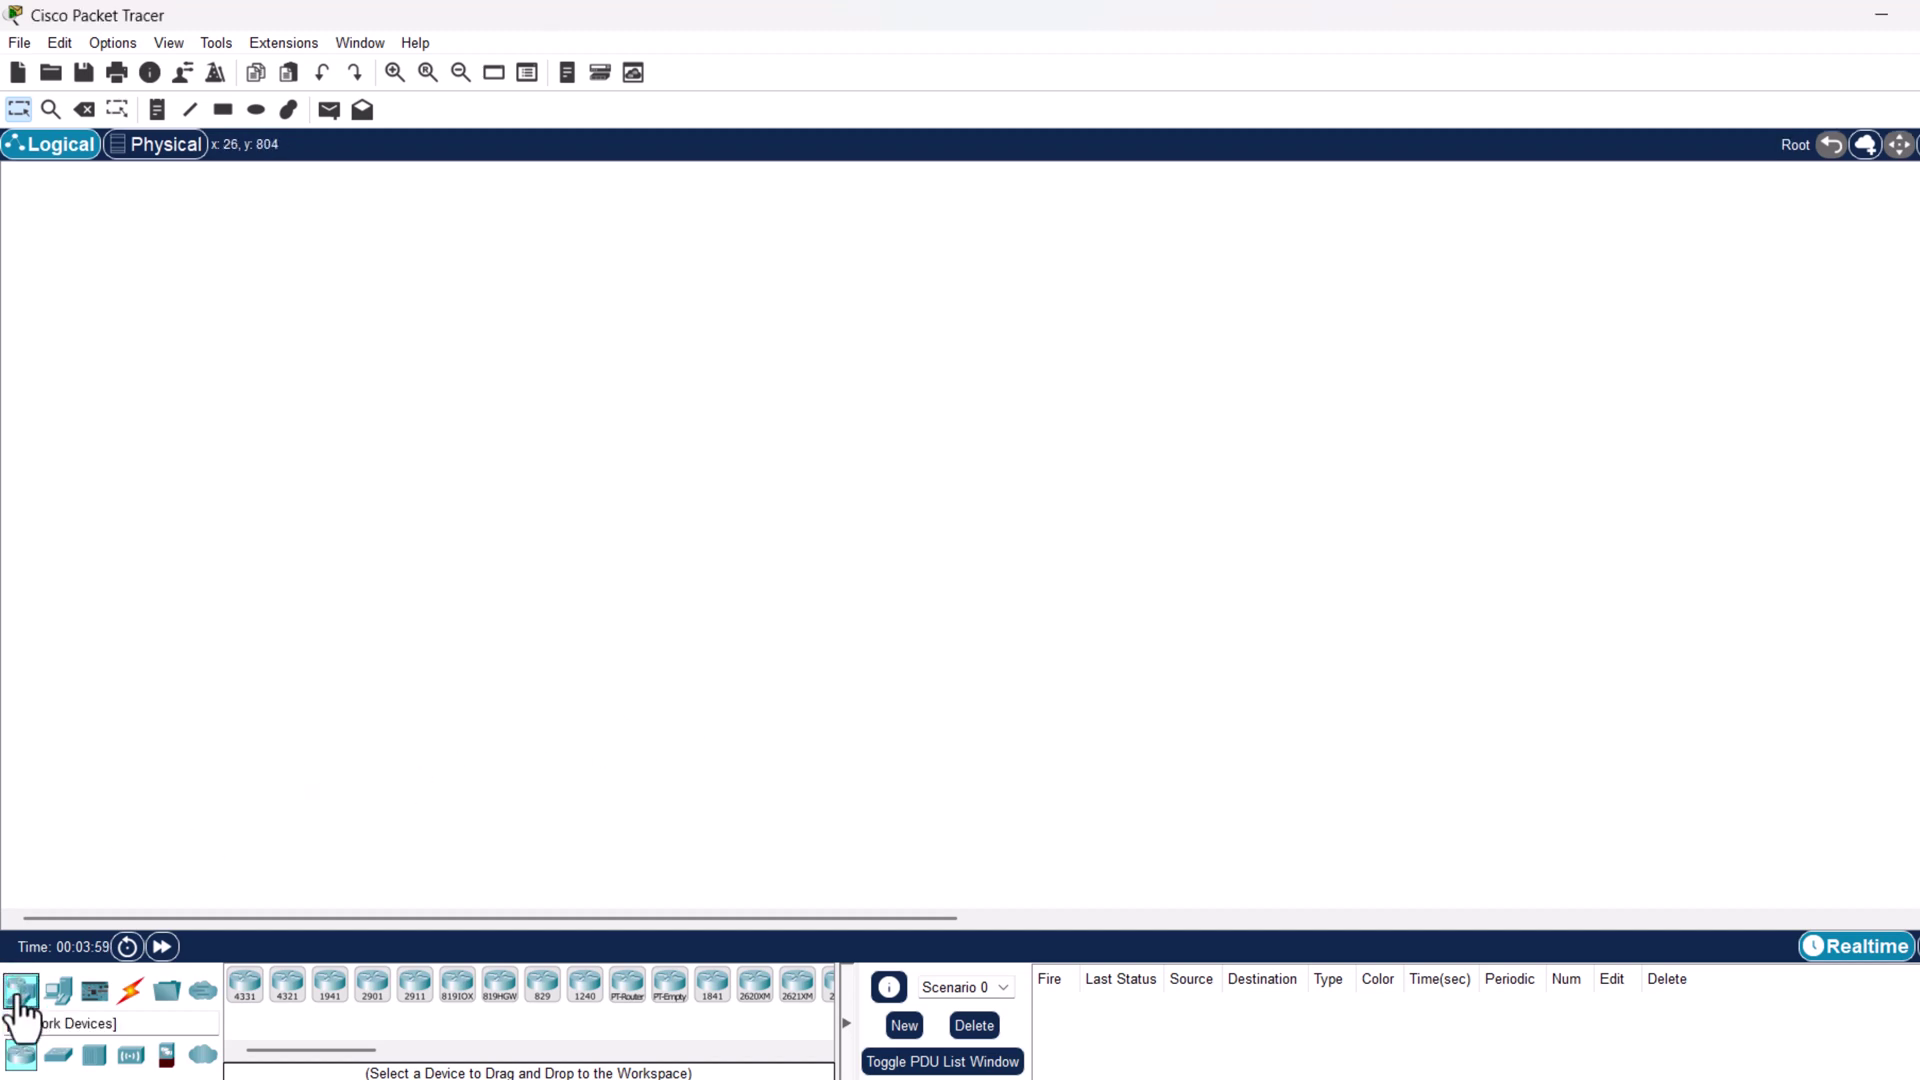
Place a 2960 switch in the middle of the logical workspace.
{"action": "left_click", "coordinate": [58, 1055]}
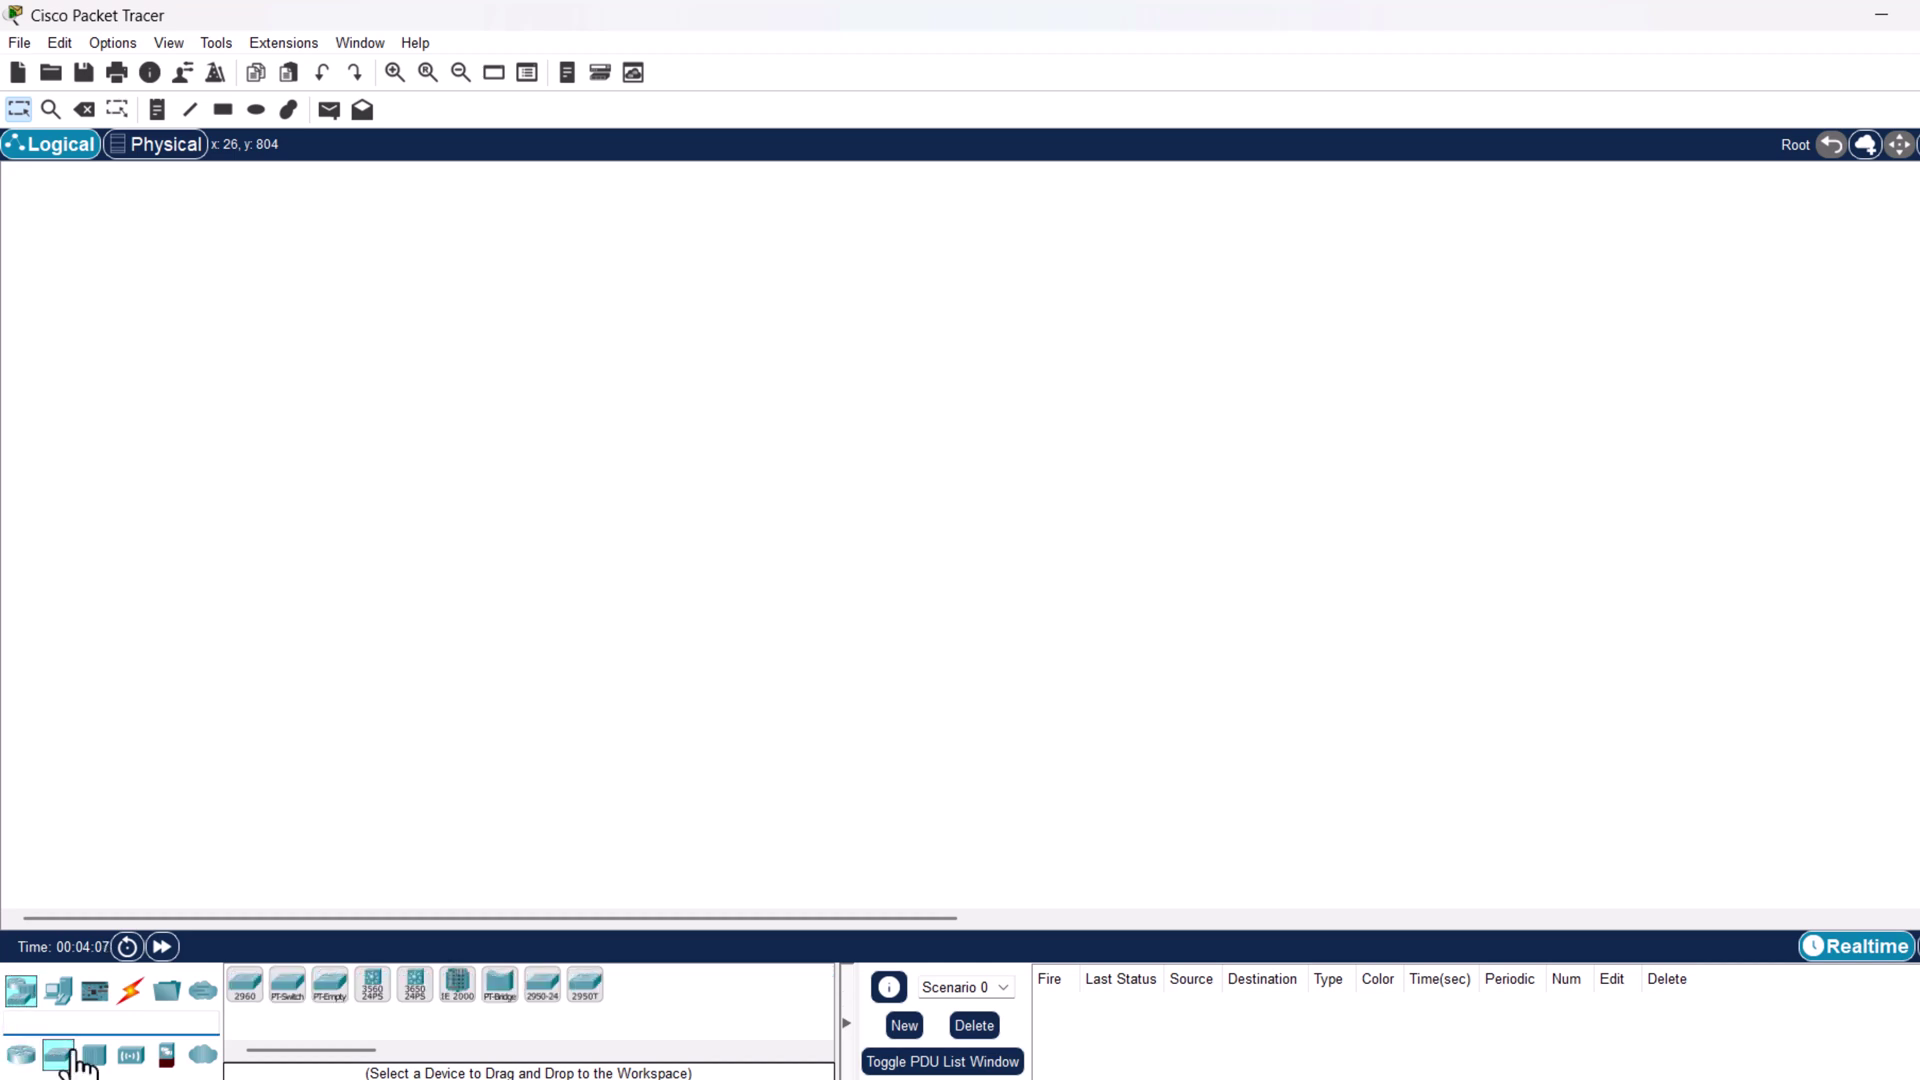
{"action": "left_click", "coordinate": [245, 989]}
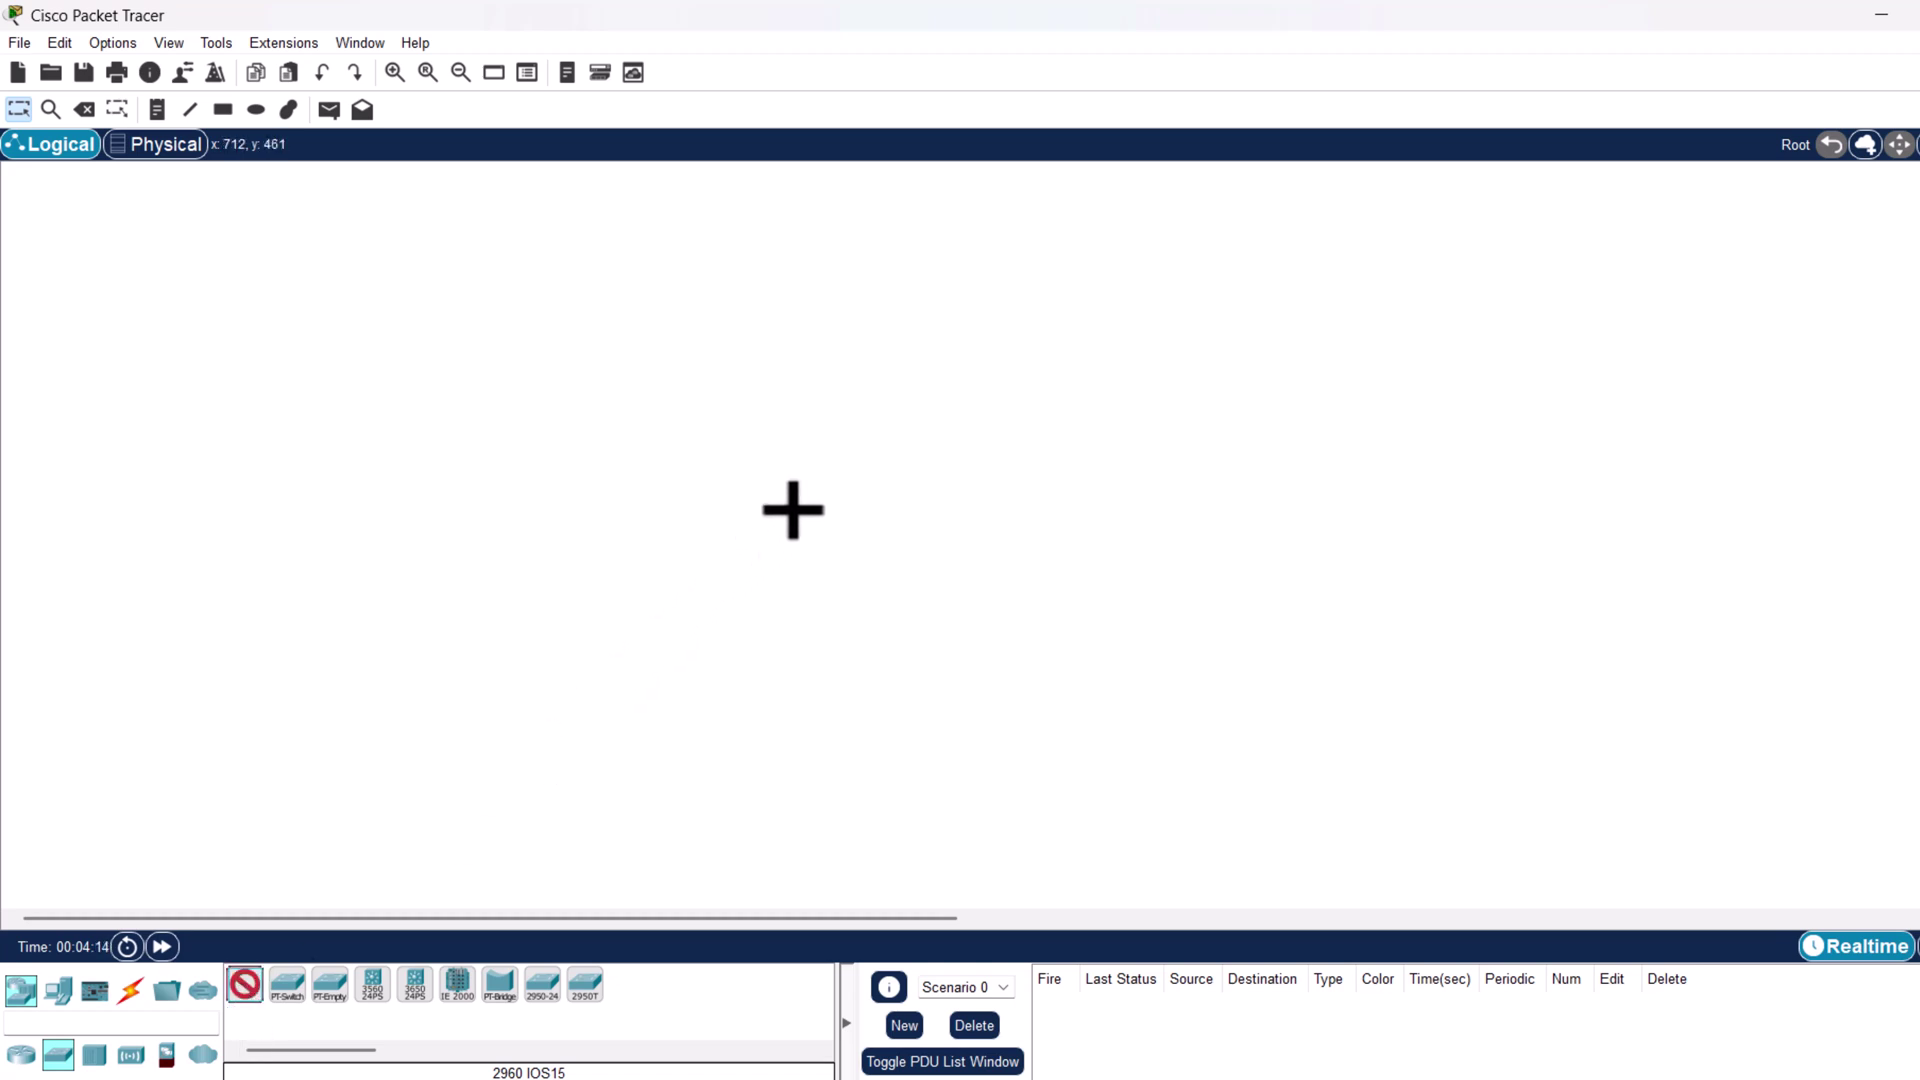
{"action": "left_click", "coordinate": [771, 486]}
{"action": "left_click_drag", "start_coordinate": [770, 495], "coordinate": [907, 503]}
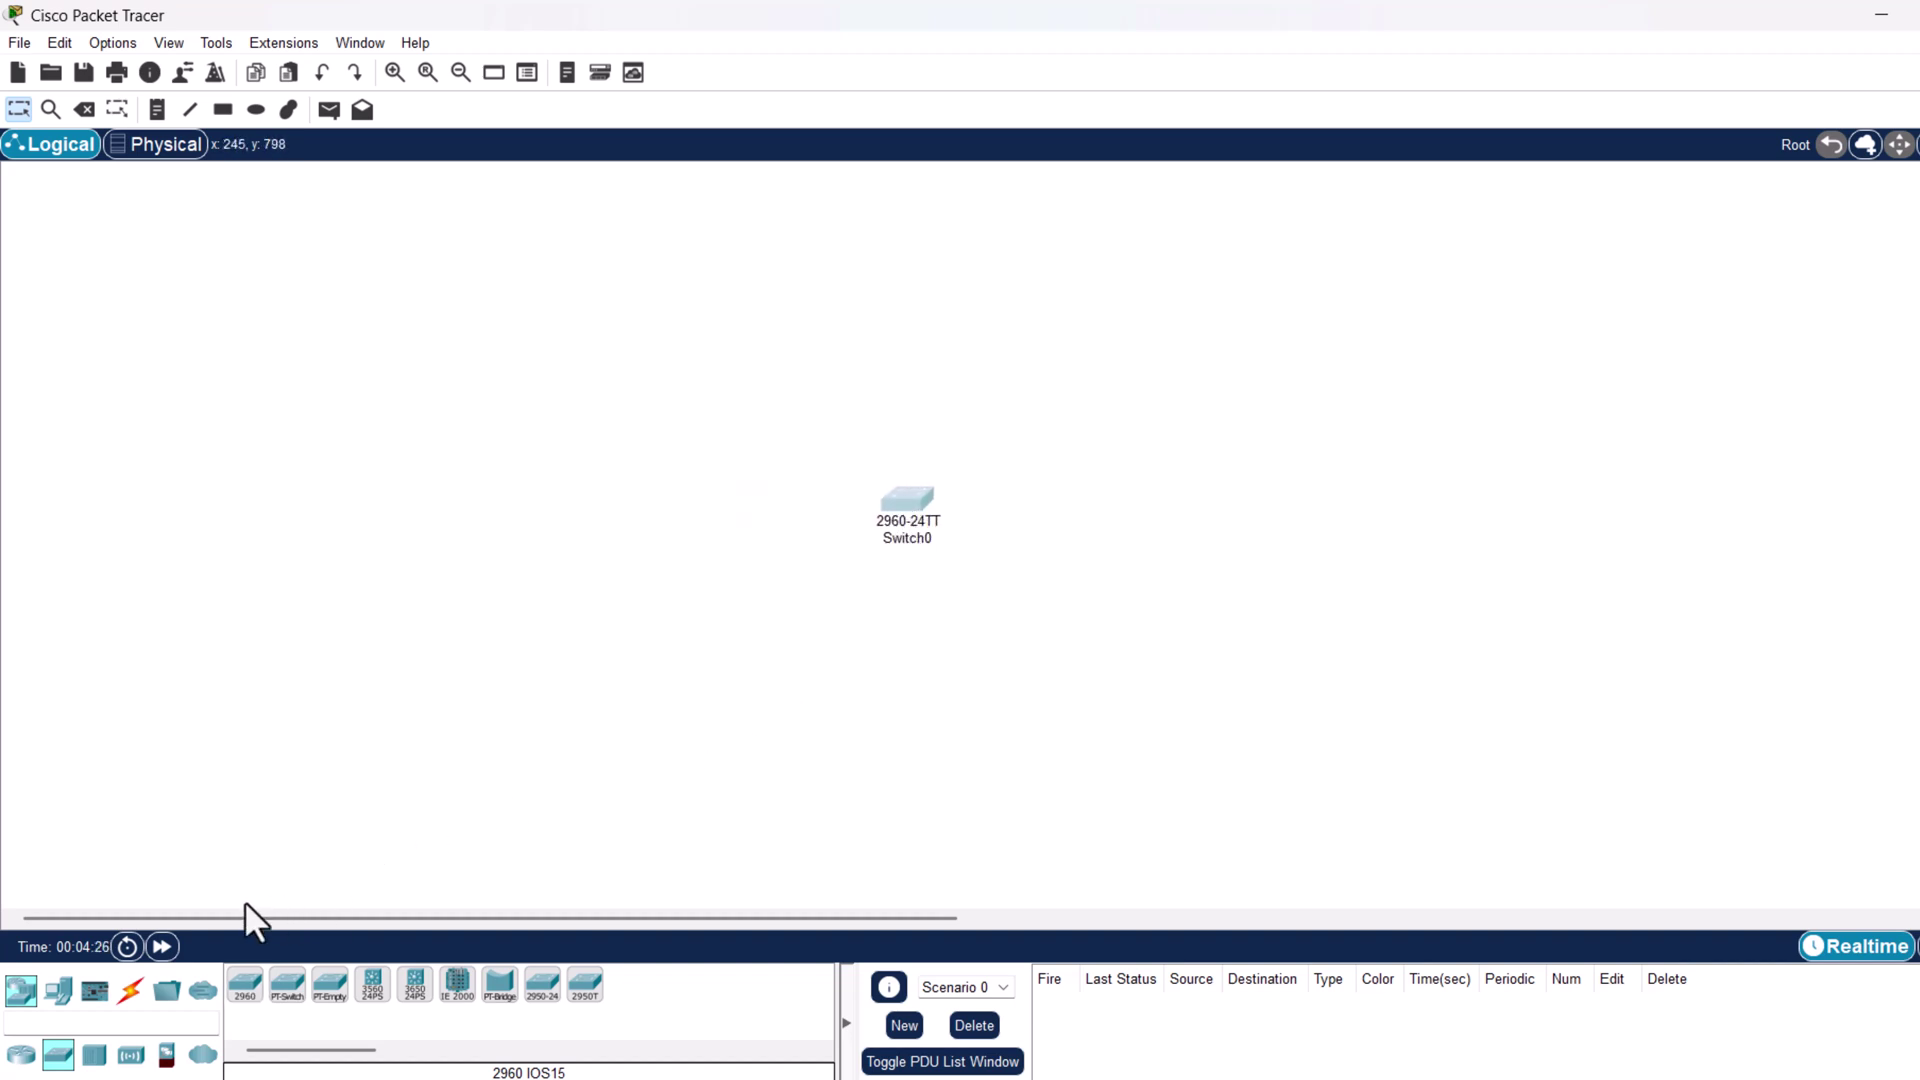
Add four PCs around the switch, with PC0 above PC1 on its left and PC2 above PC3 on its right.
{"action": "left_click", "coordinate": [59, 990]}
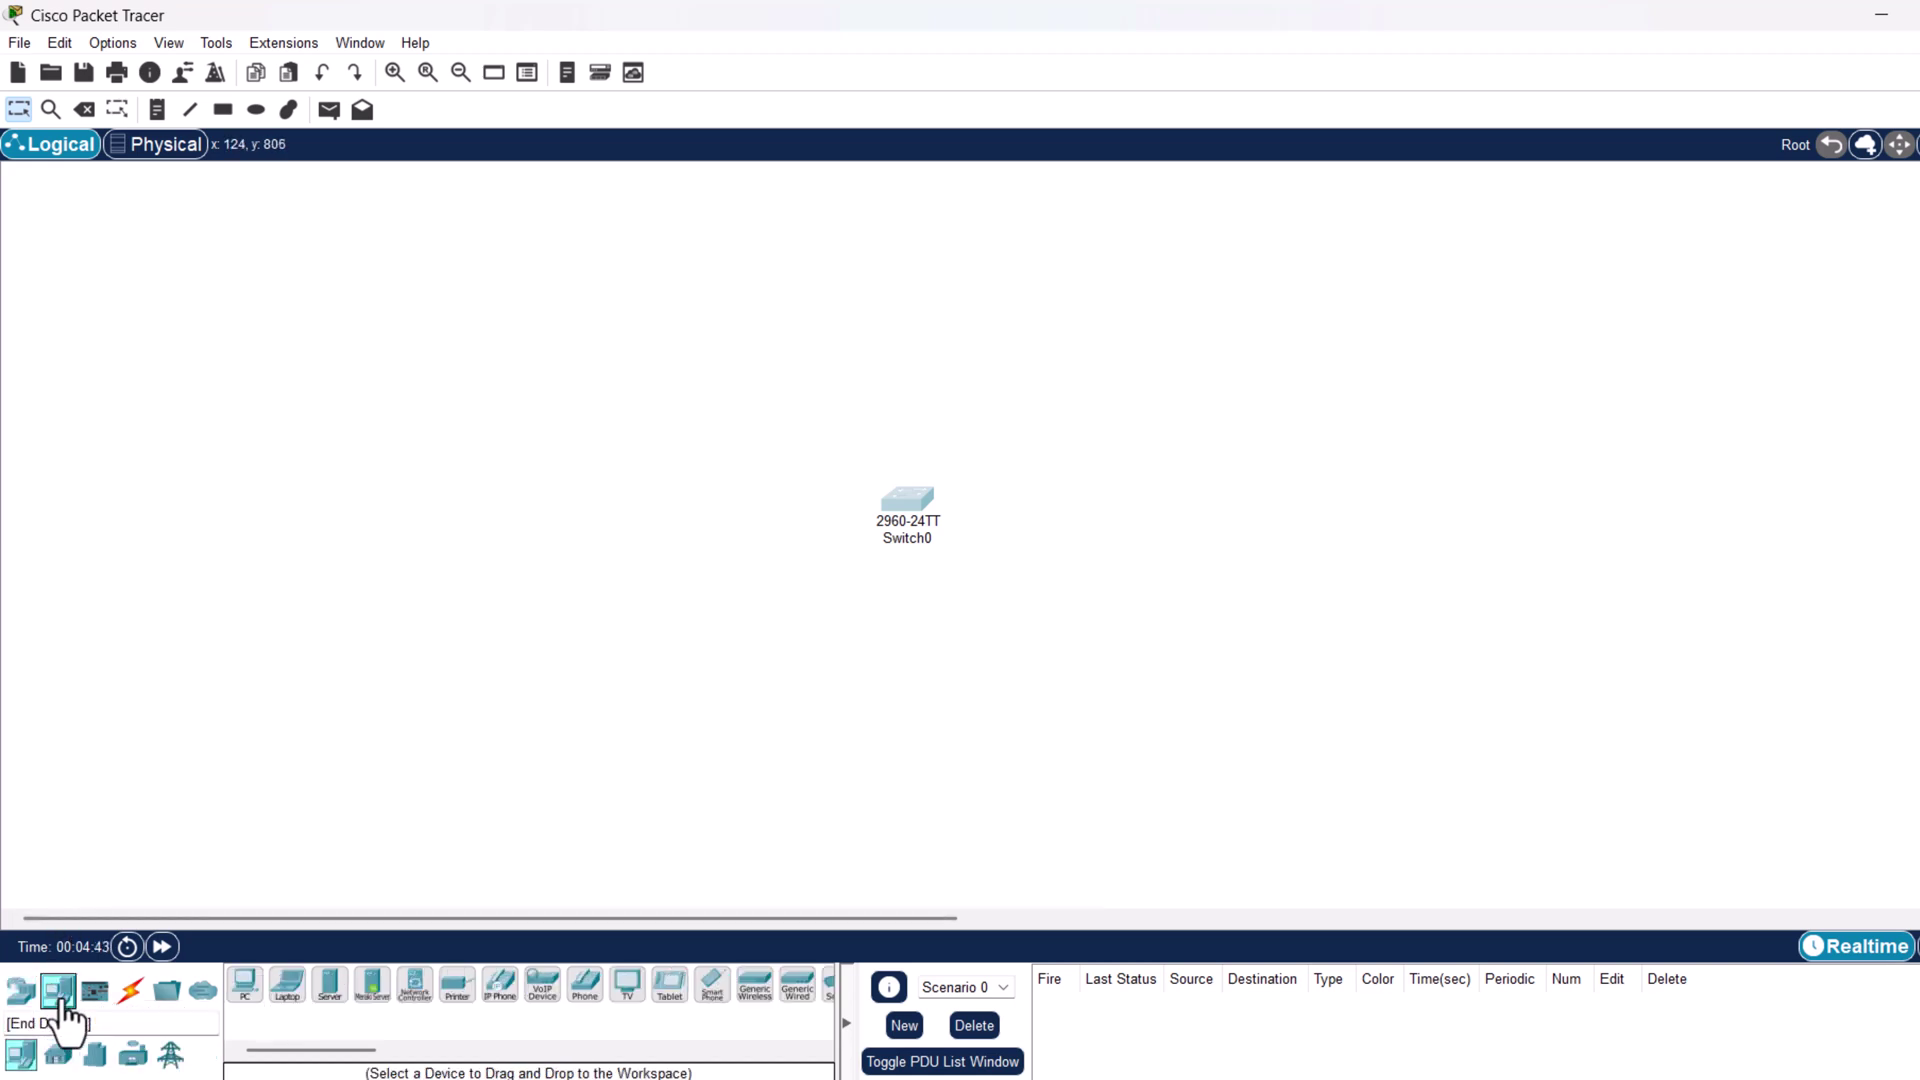
{"action": "left_click", "coordinate": [242, 988]}
{"action": "left_click", "coordinate": [647, 415]}
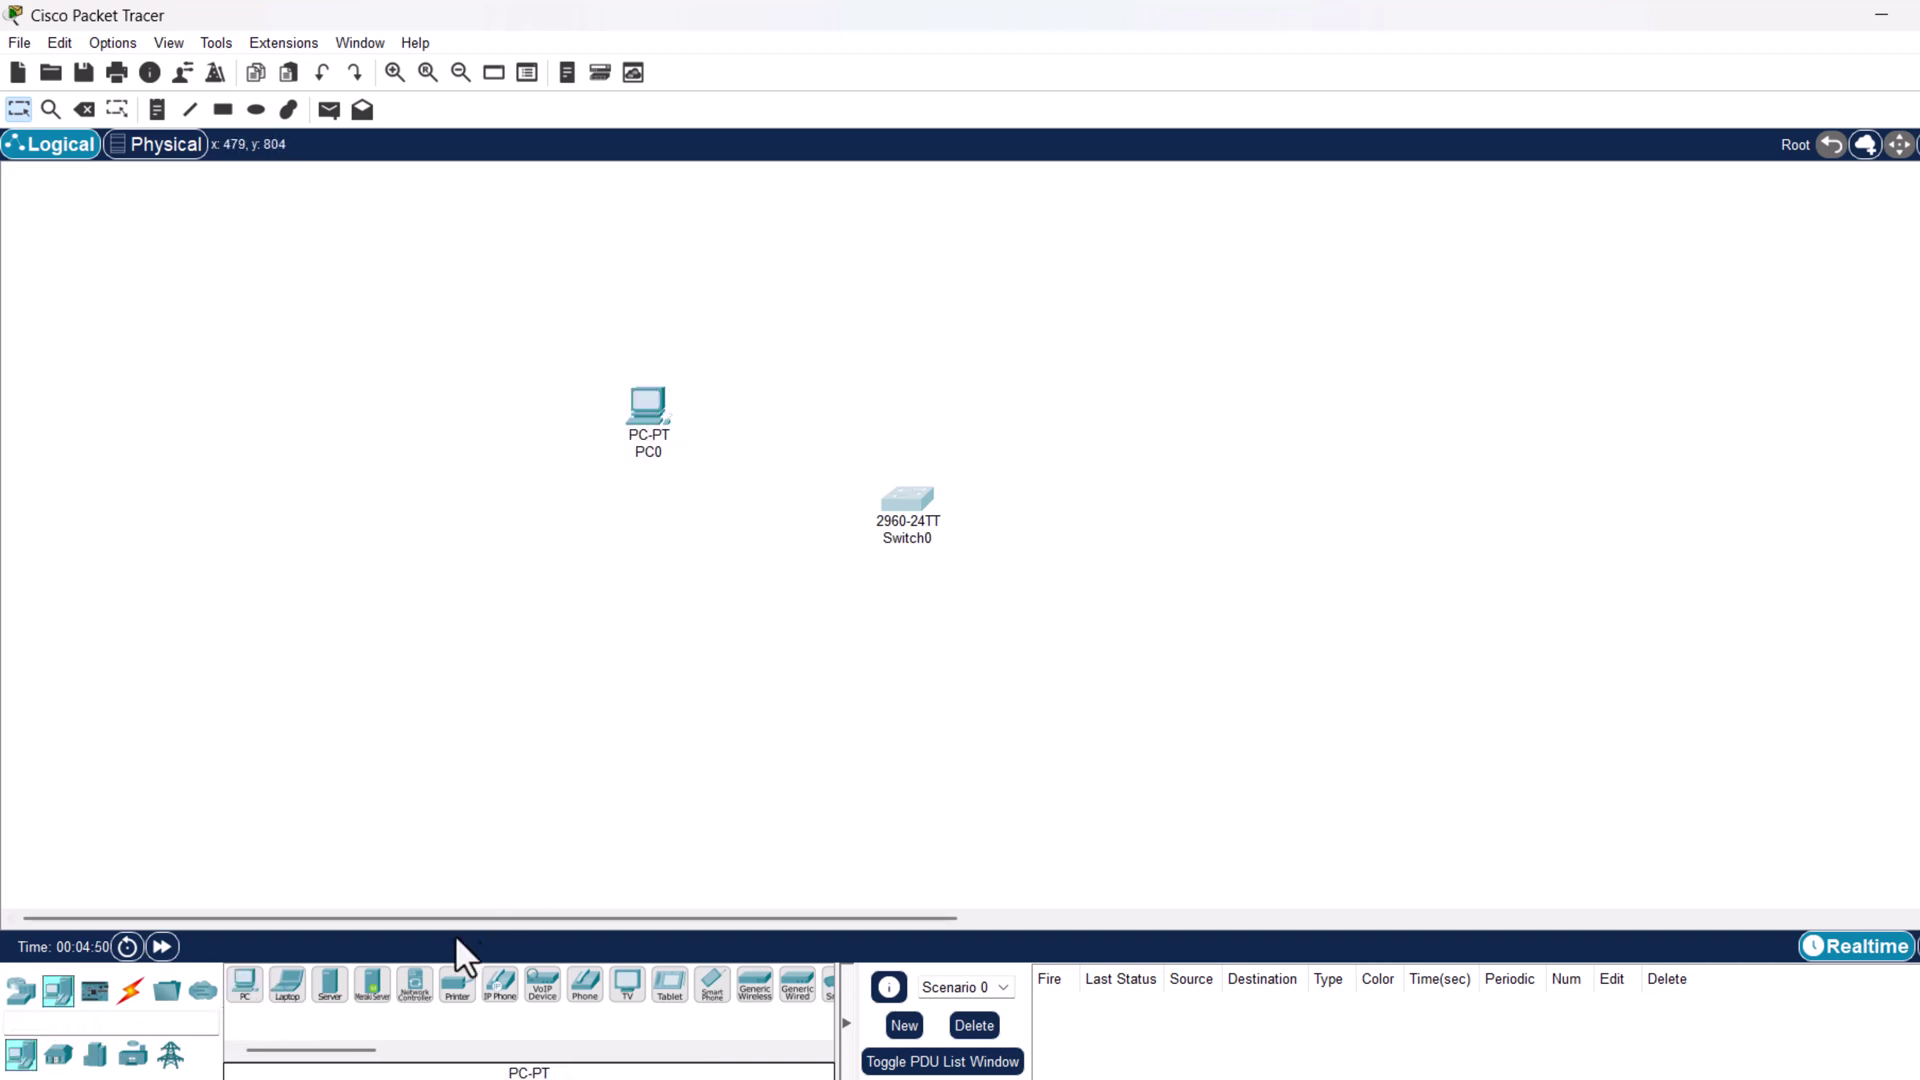
{"action": "left_click", "coordinate": [241, 997]}
{"action": "left_click", "coordinate": [656, 615]}
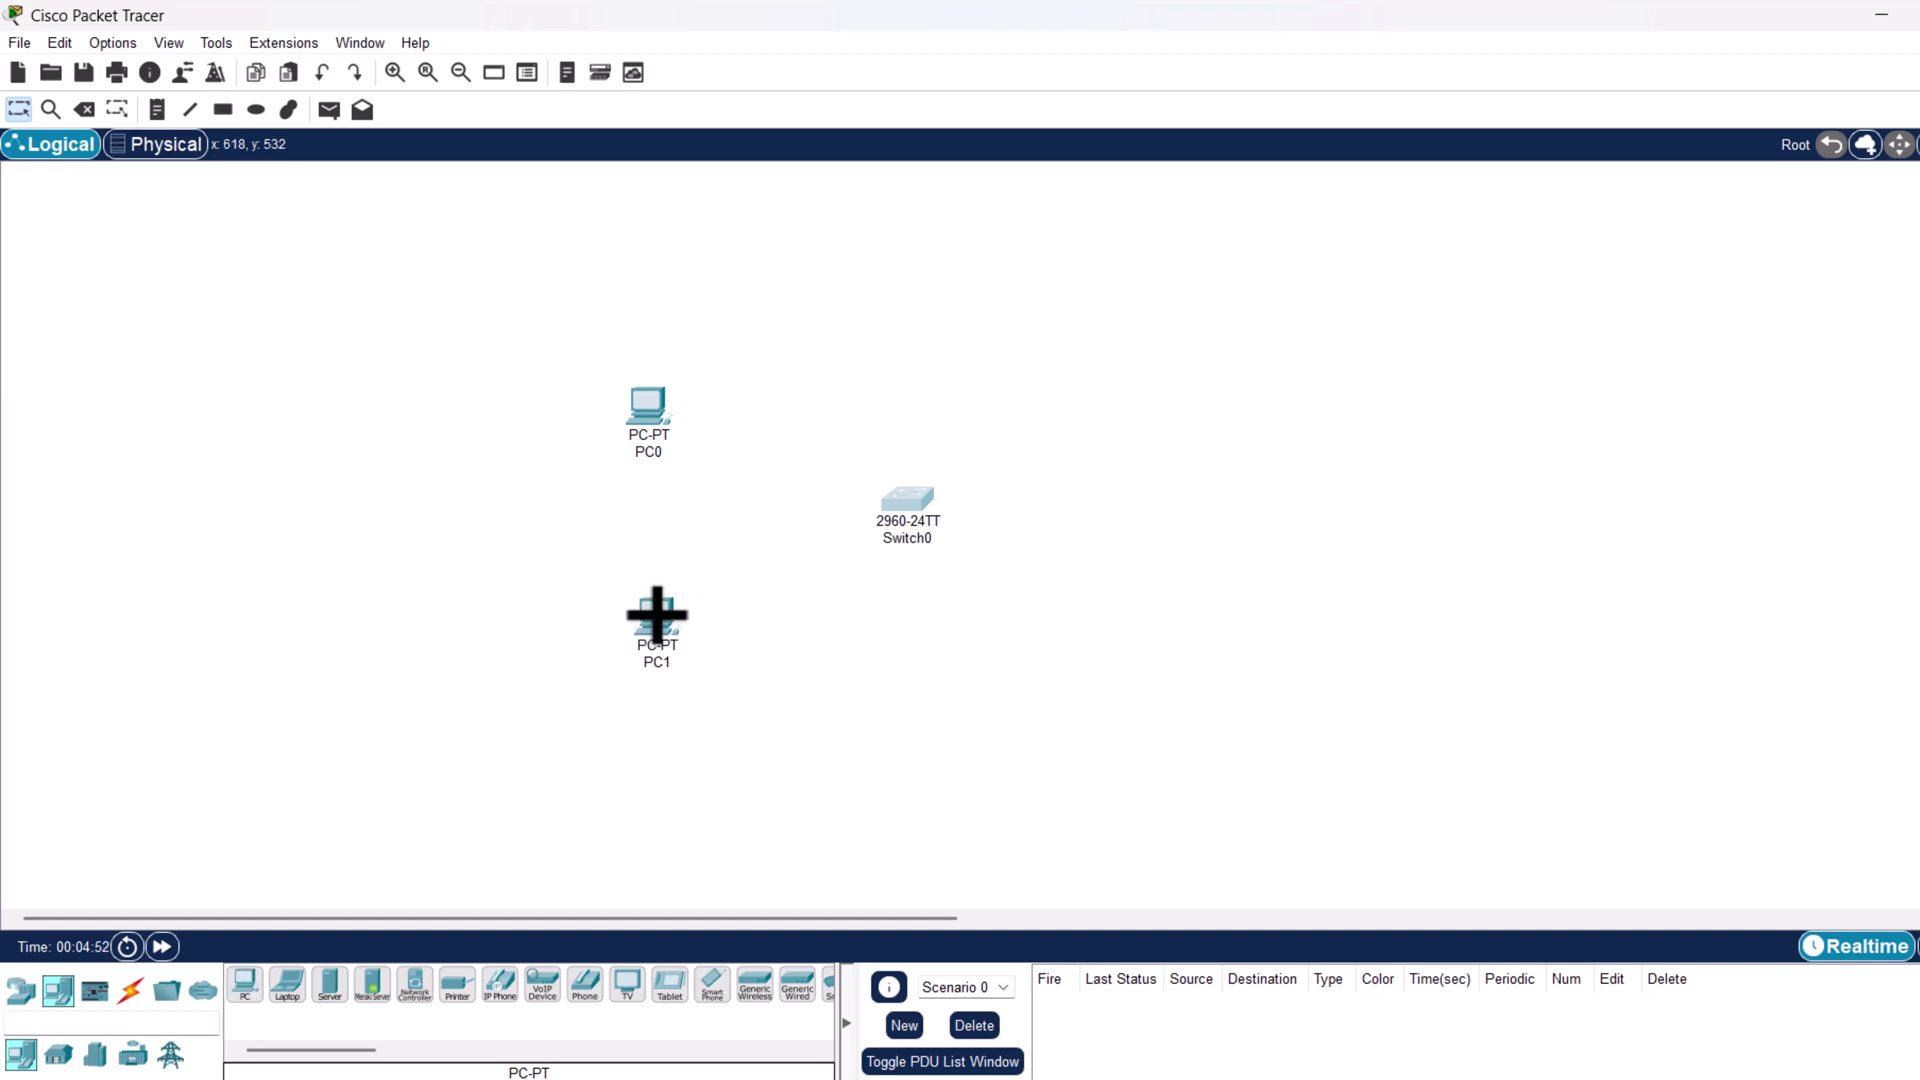
{"action": "left_click", "coordinate": [243, 988]}
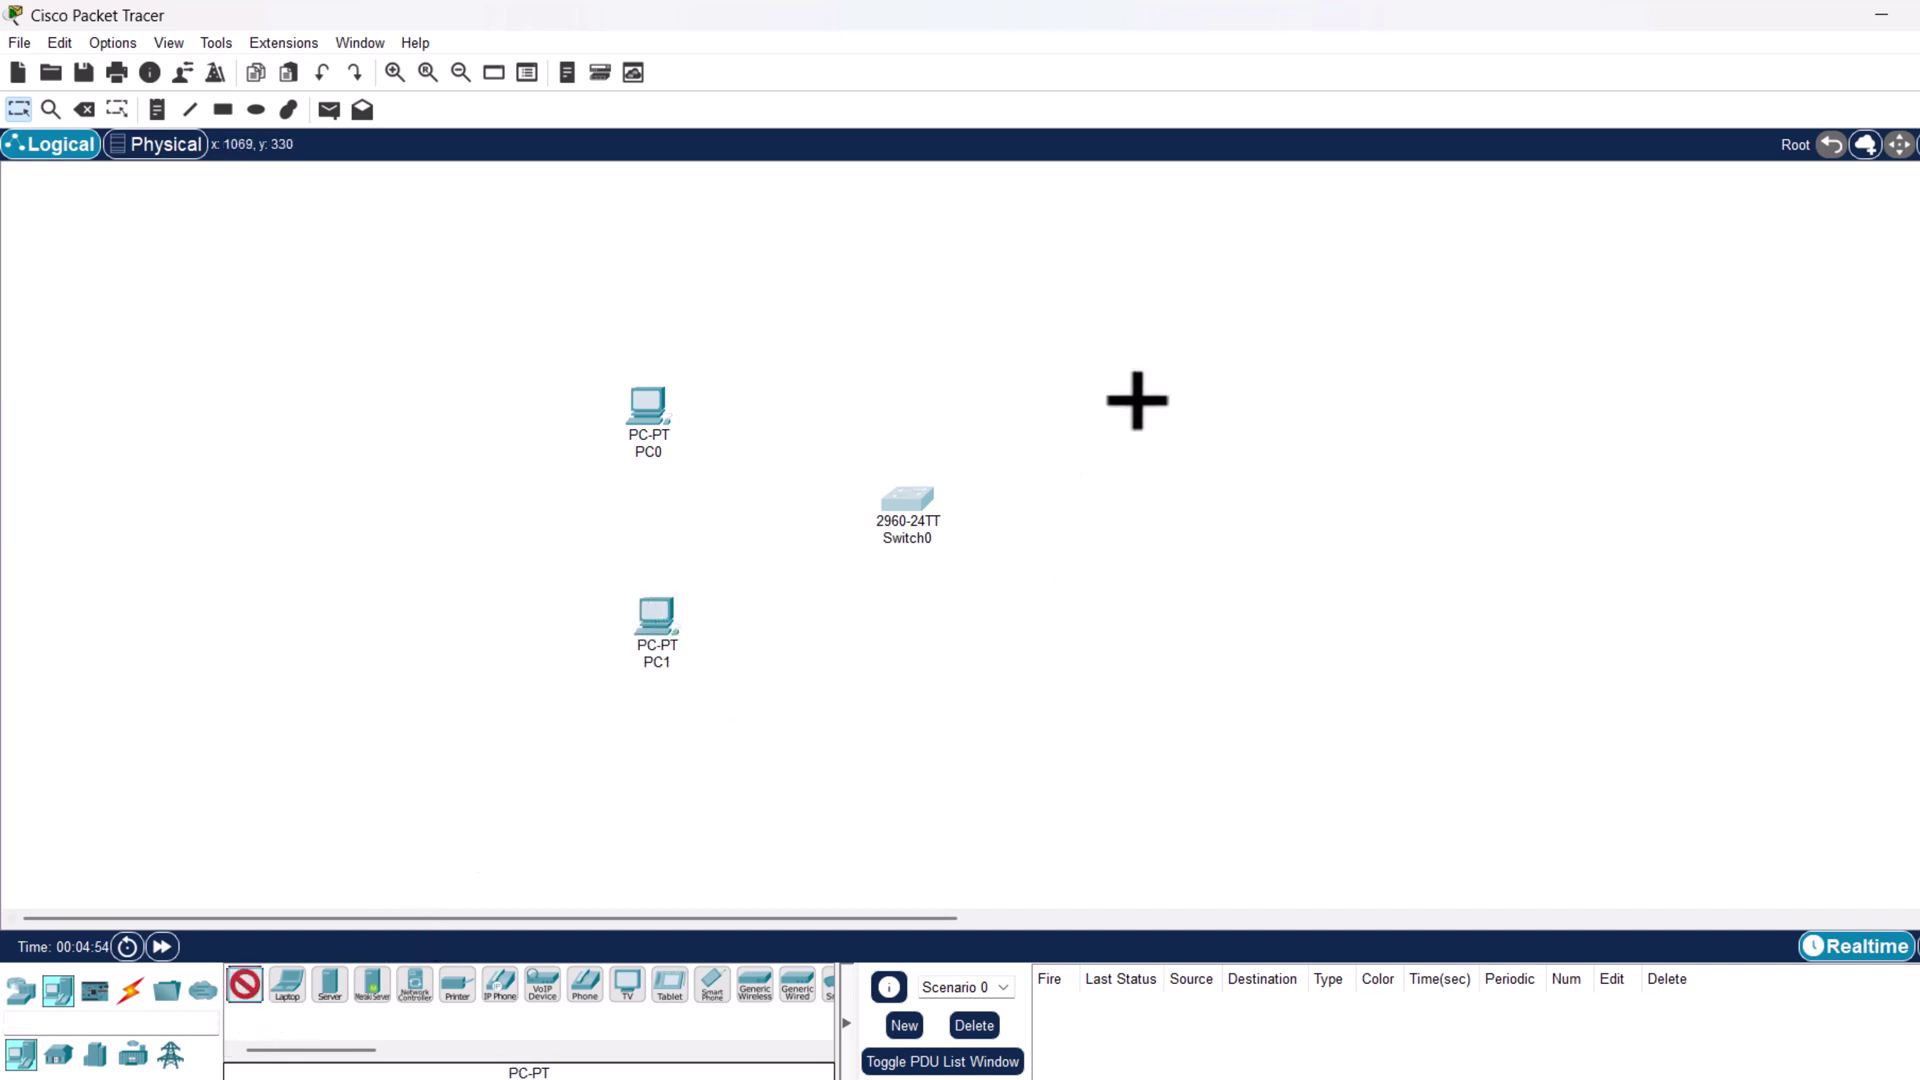
{"action": "left_click", "coordinate": [1174, 407]}
{"action": "left_click", "coordinate": [242, 988]}
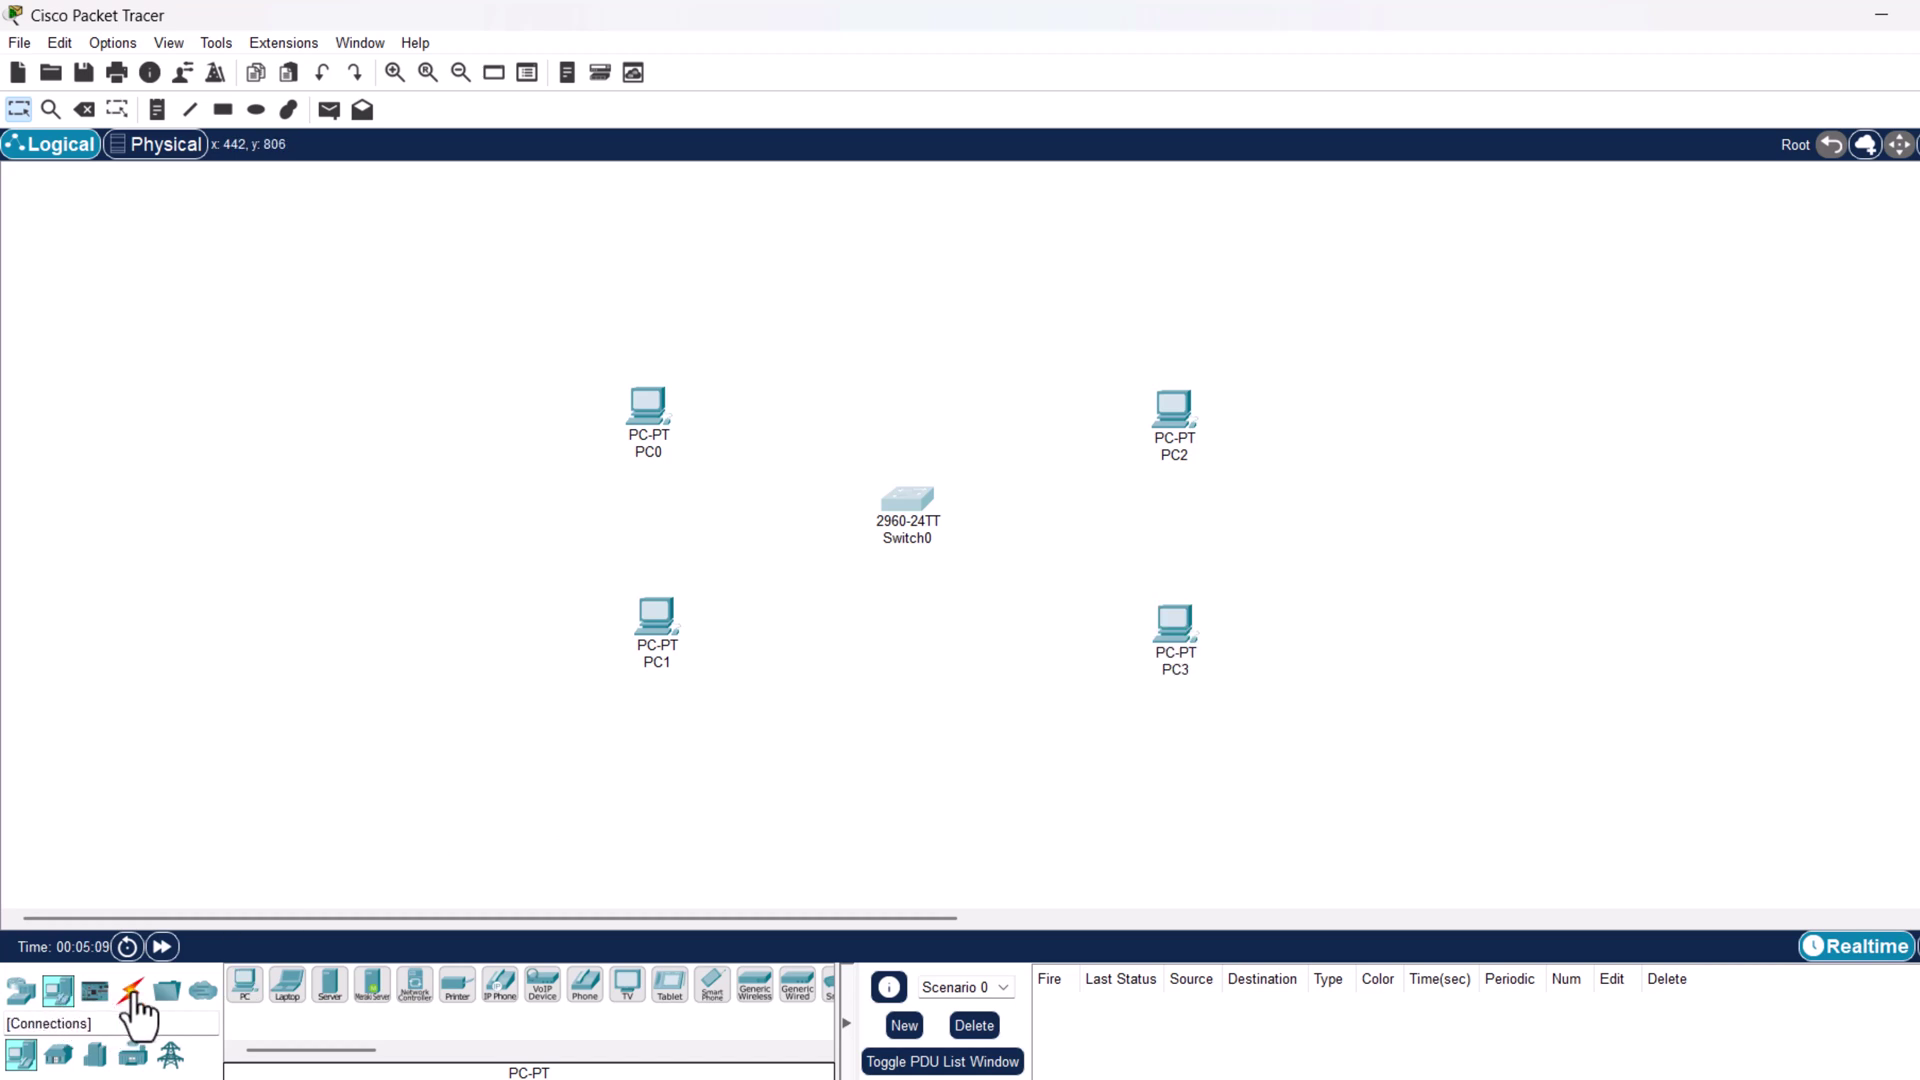
Connect the switch's FastEthernet0/1 port to PC0's FastEthernet0 port with a Copper Straight-Through cable.
{"action": "left_click", "coordinate": [130, 1002]}
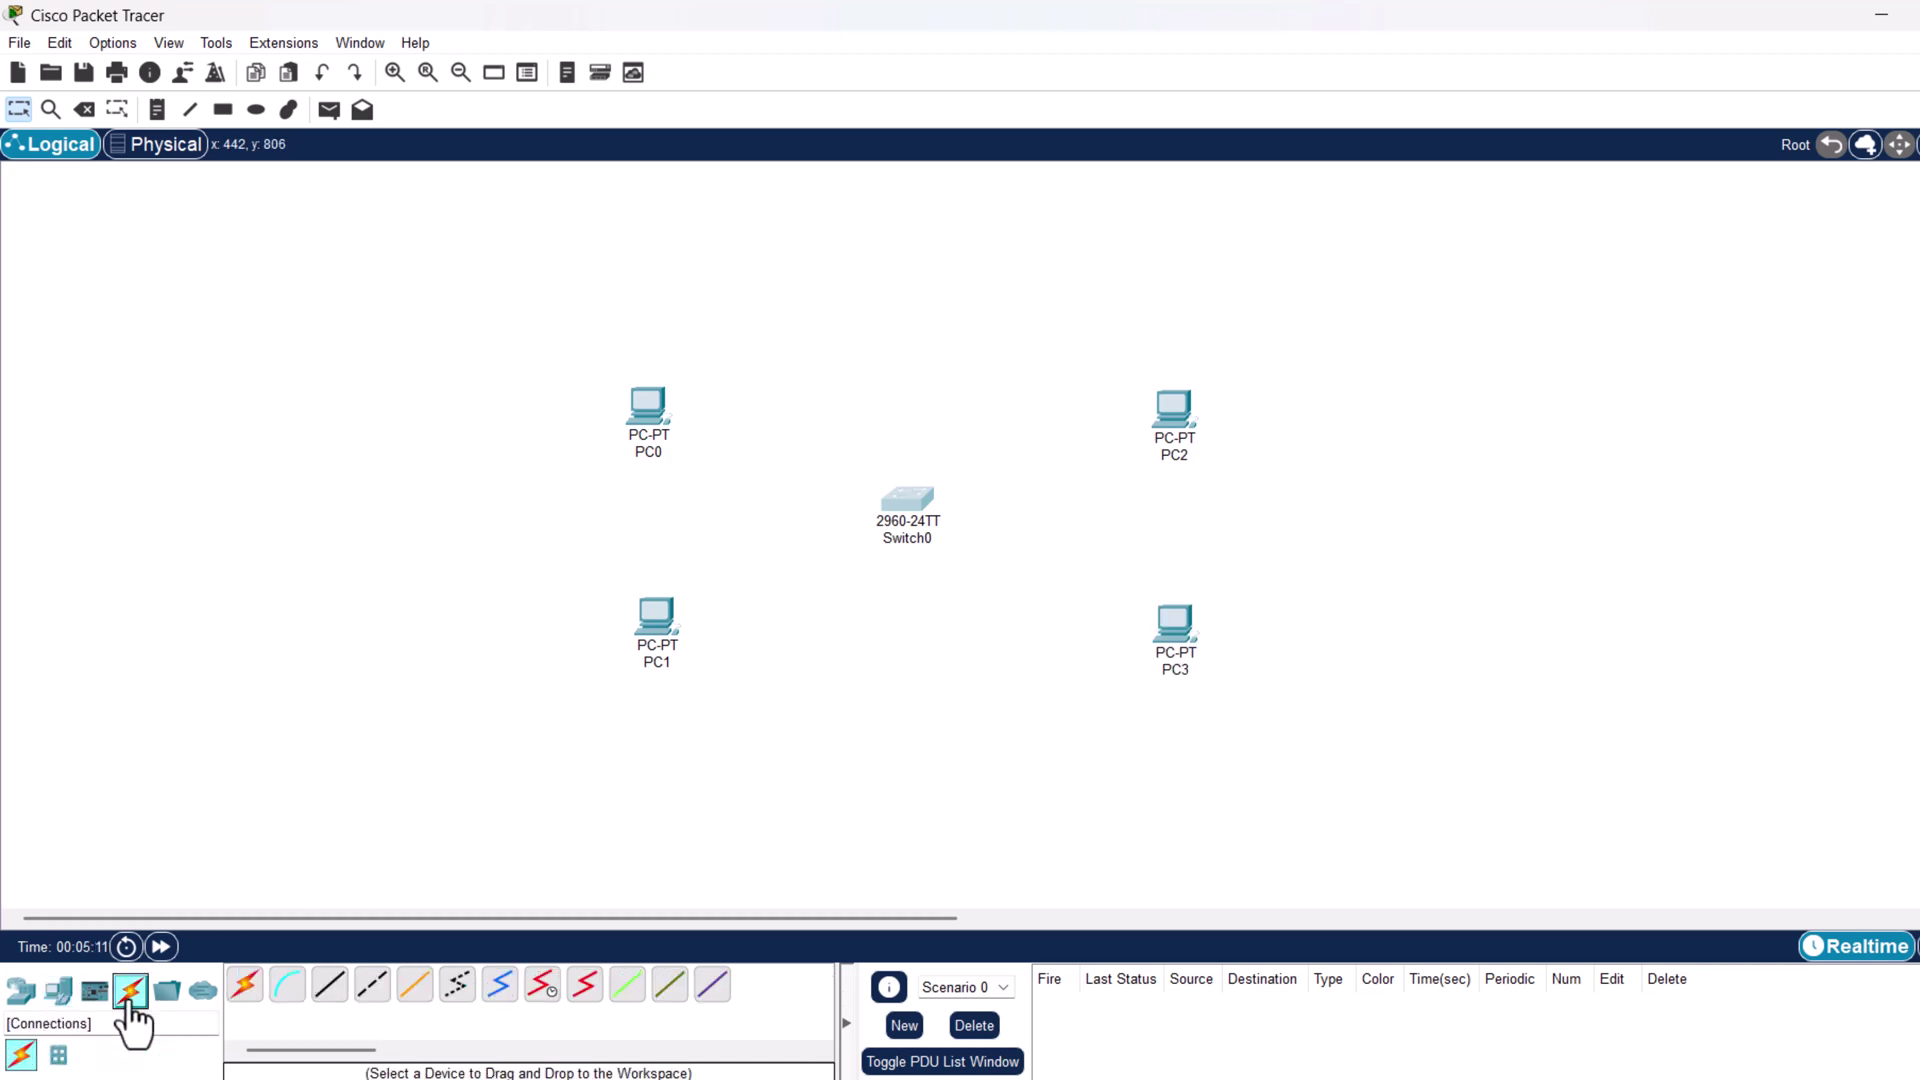
{"action": "left_click", "coordinate": [327, 988]}
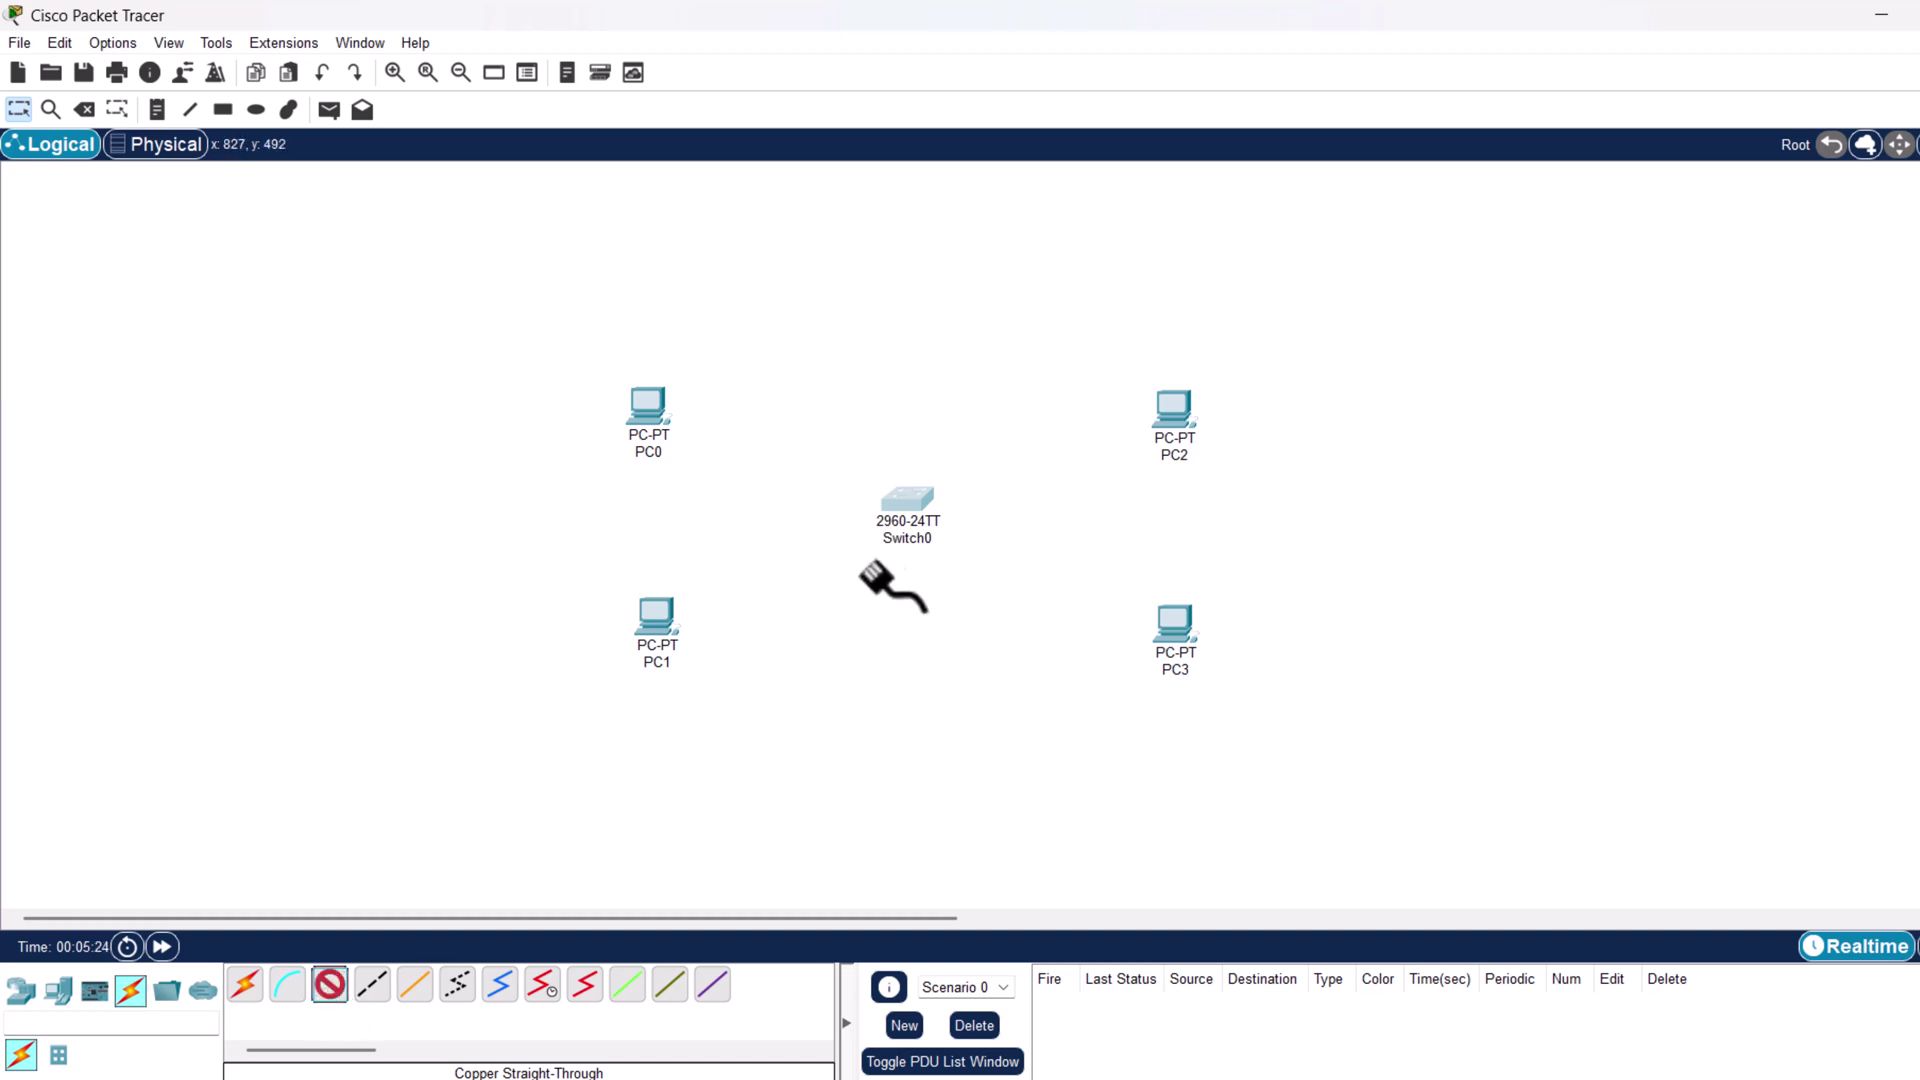
{"action": "left_click", "coordinate": [905, 502]}
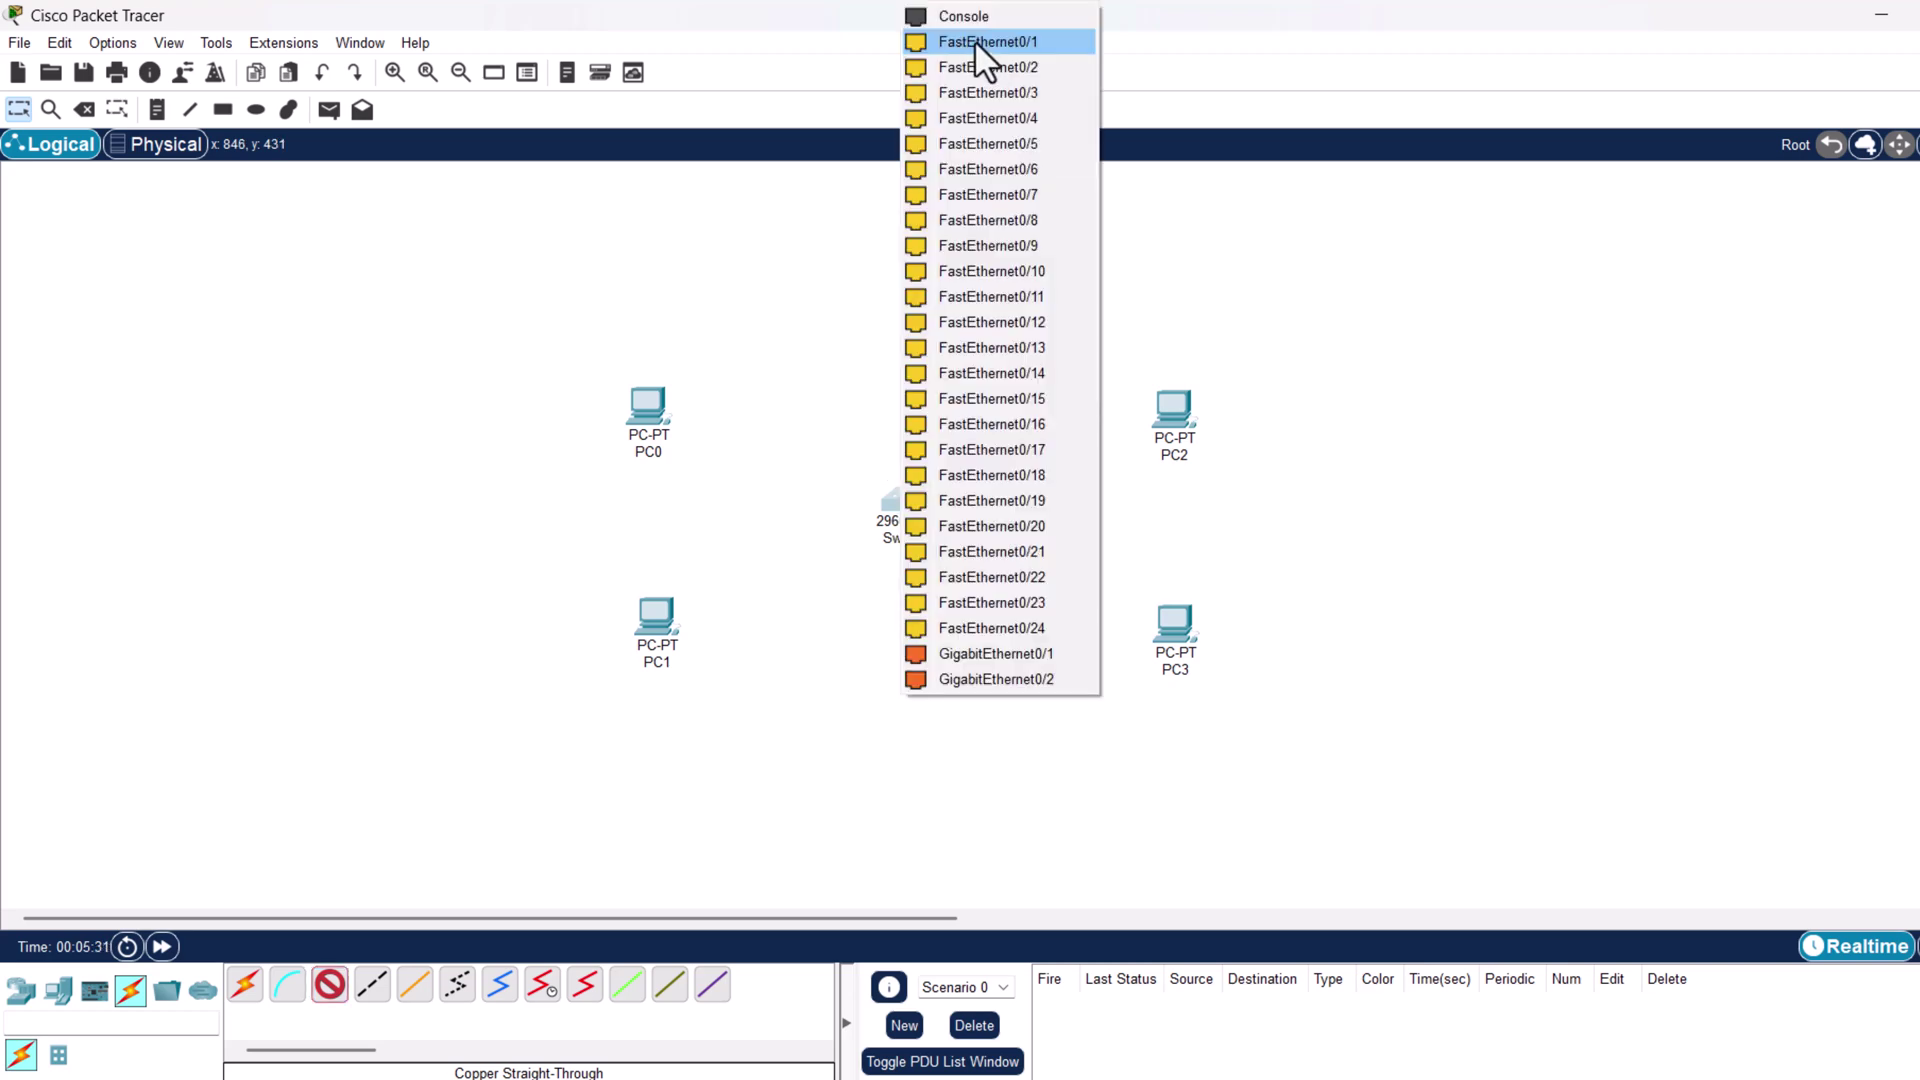
{"action": "left_click", "coordinate": [974, 39]}
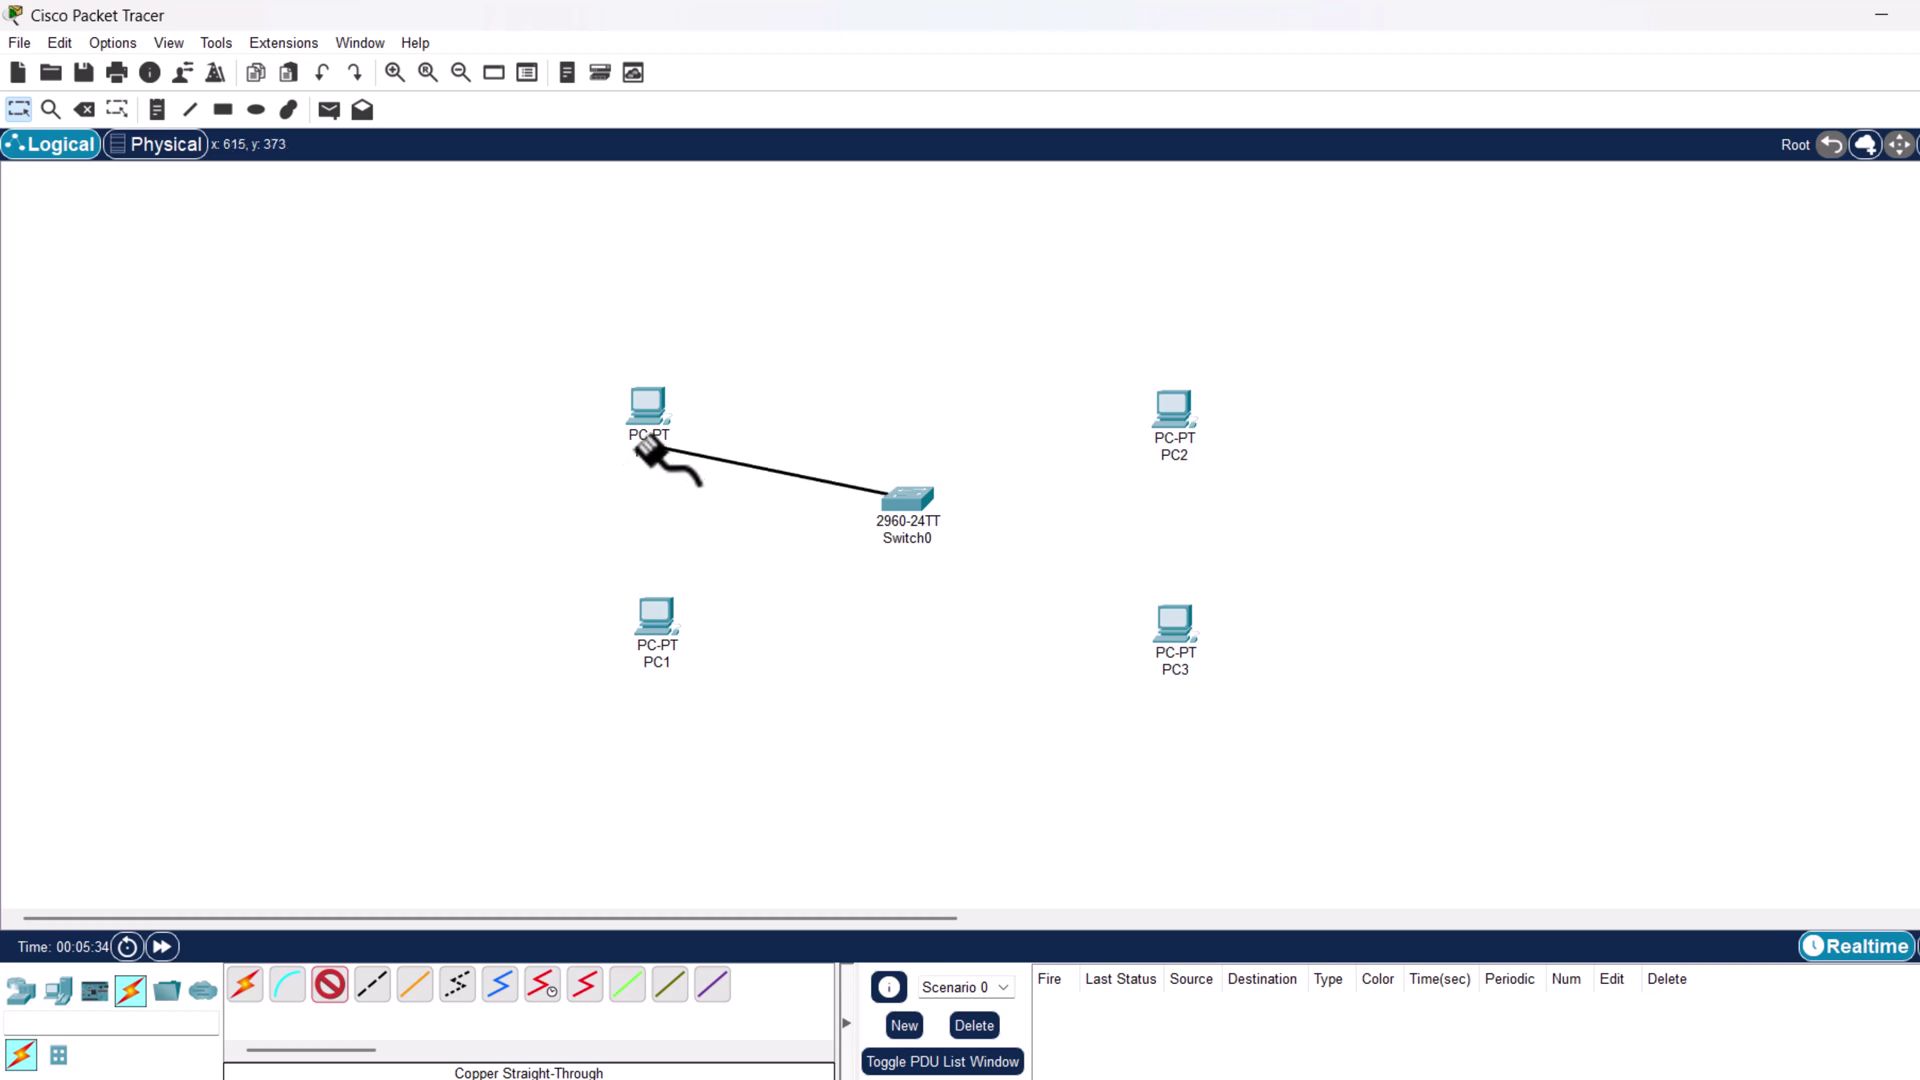
{"action": "left_click", "coordinate": [645, 417]}
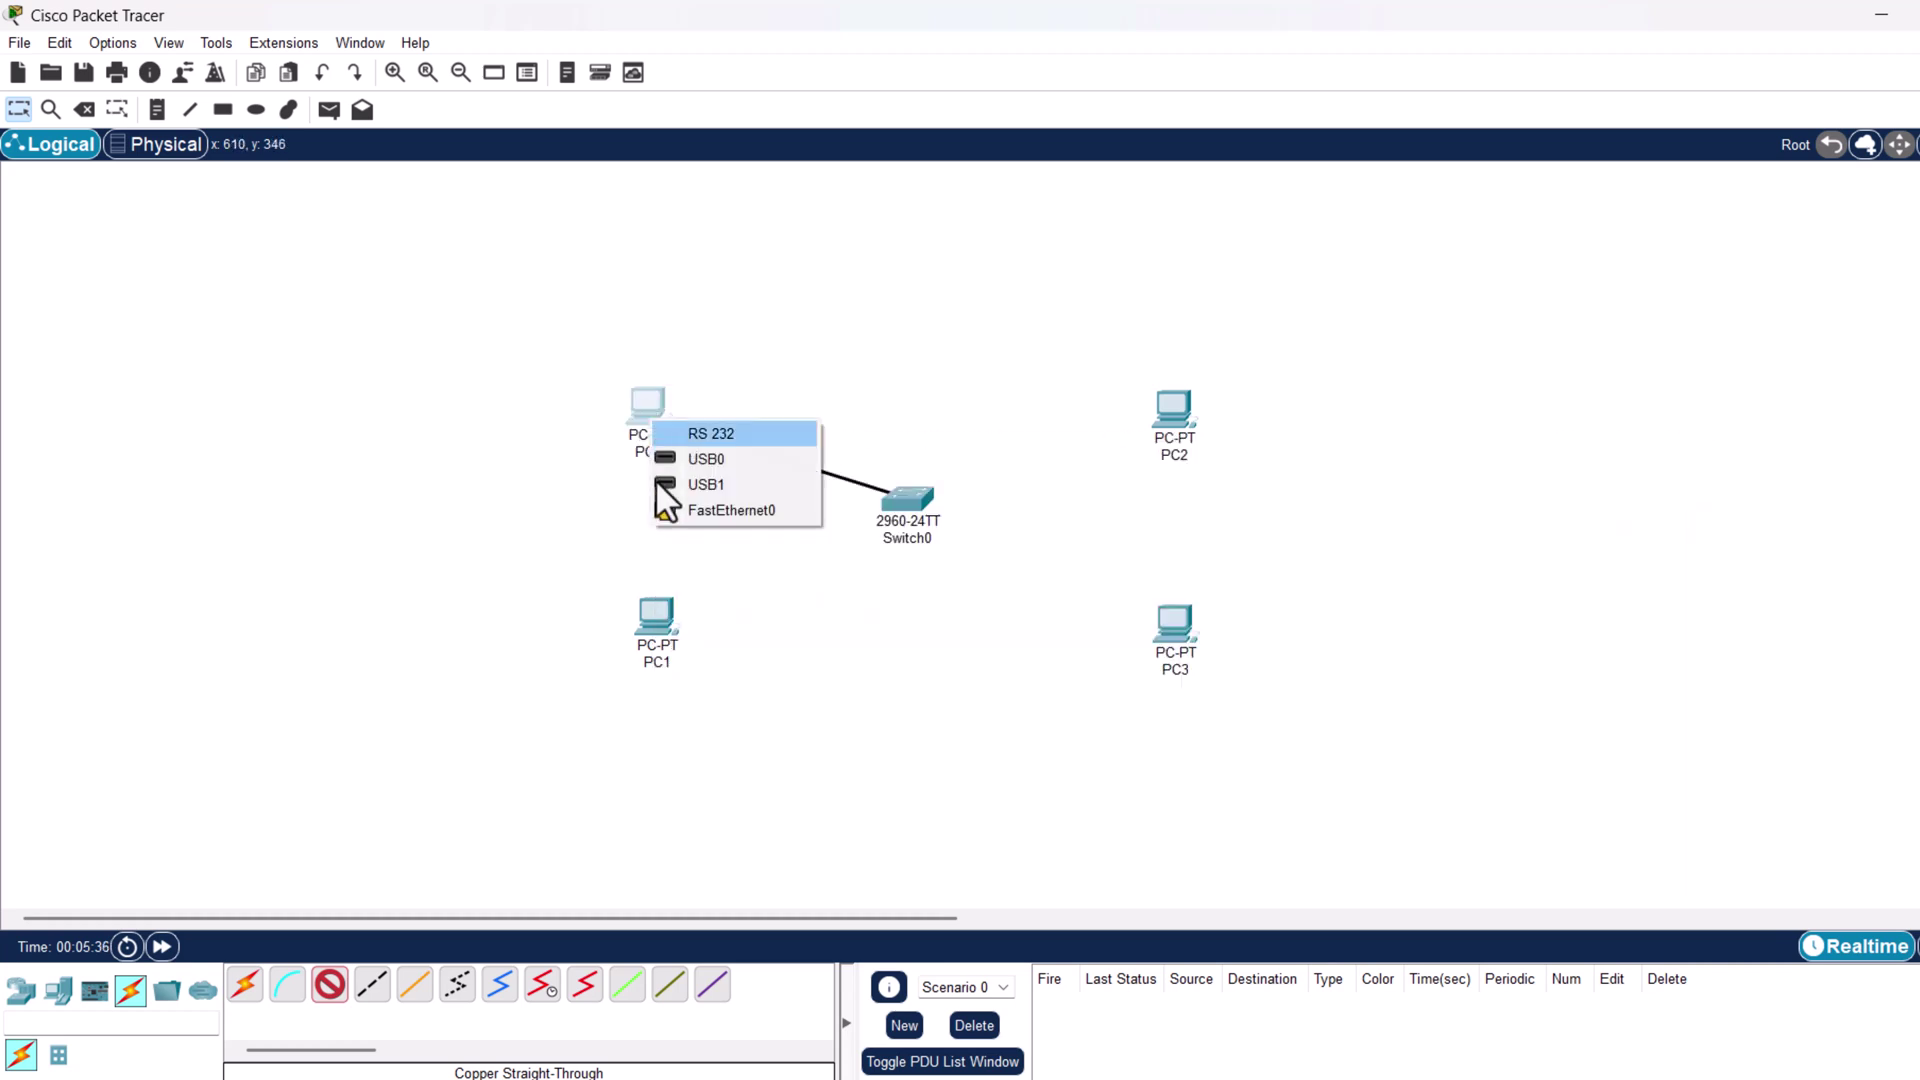
{"action": "left_click", "coordinate": [731, 510]}
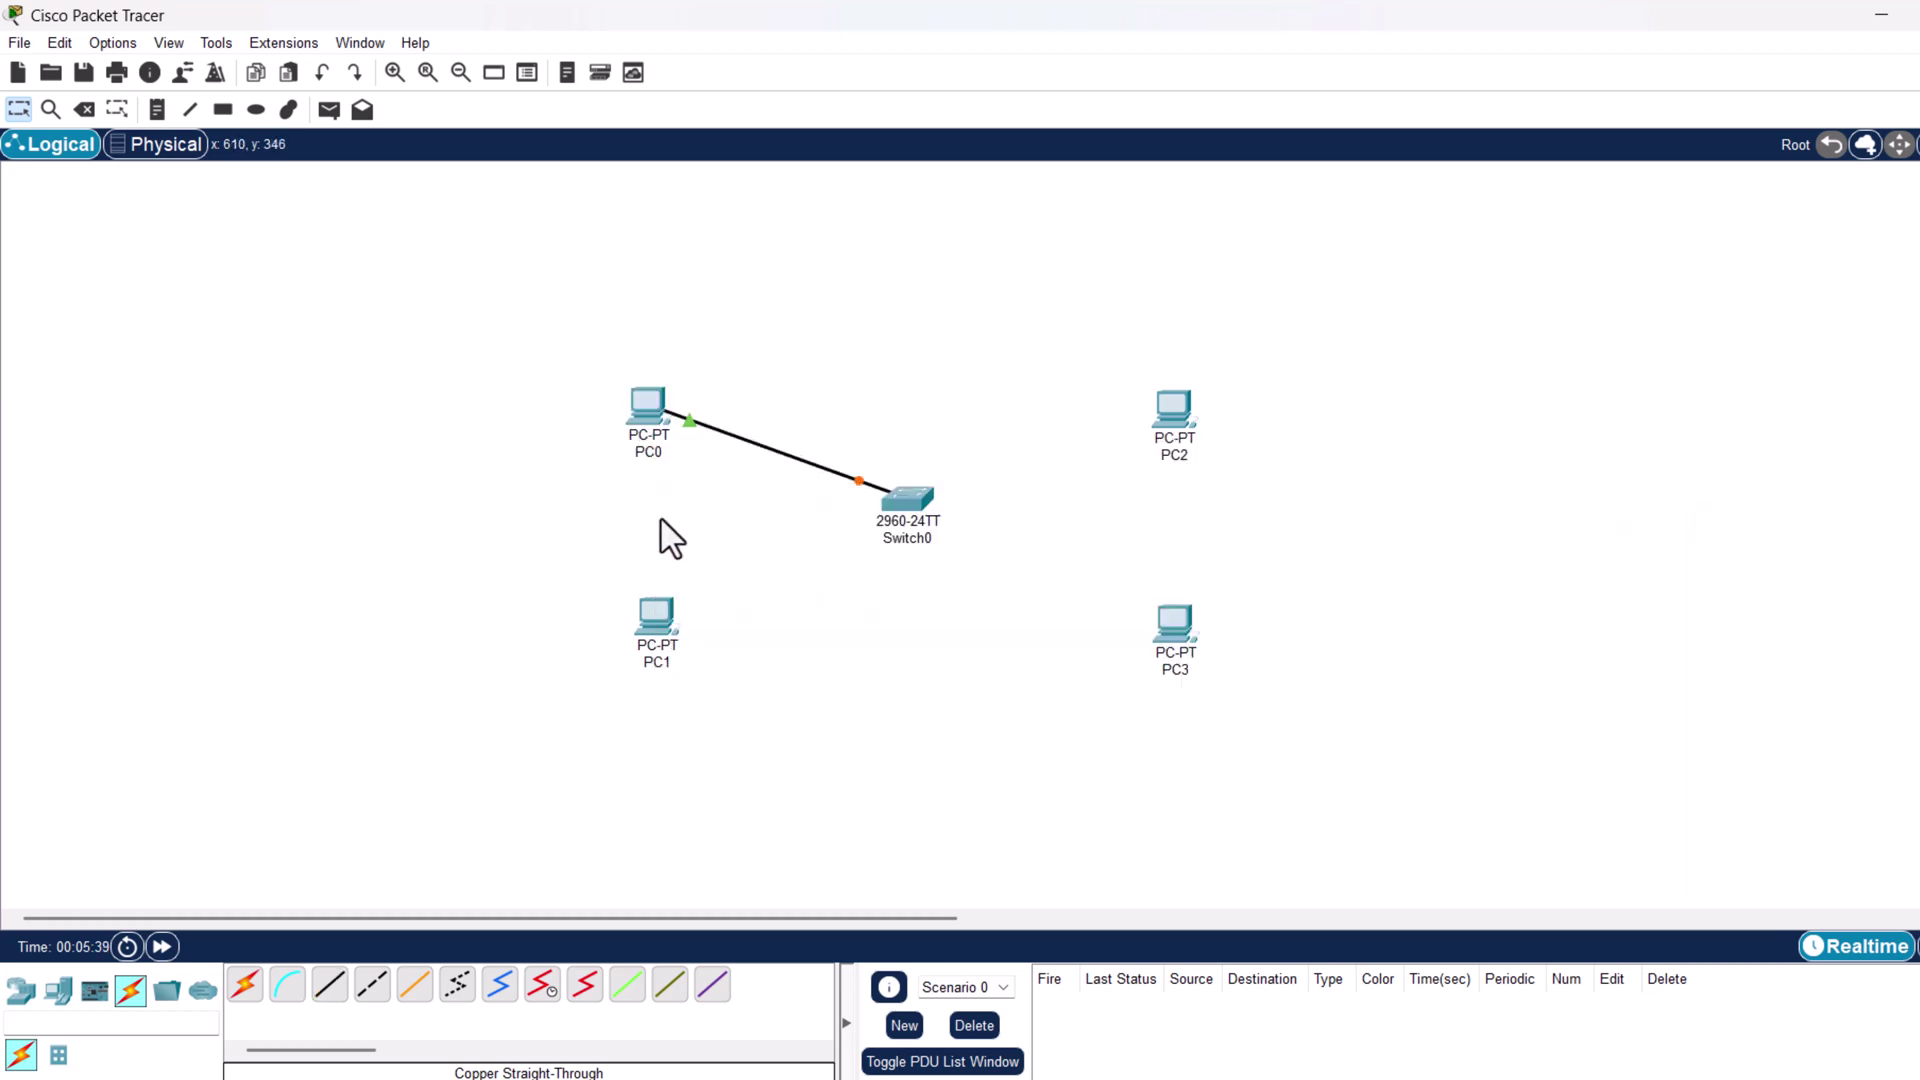
Connect the switch's FastEthernet0/2 port to PC1's FastEthernet0 port with a Copper Straight-Through cable.
{"action": "left_click", "coordinate": [331, 985]}
{"action": "left_click", "coordinate": [915, 508]}
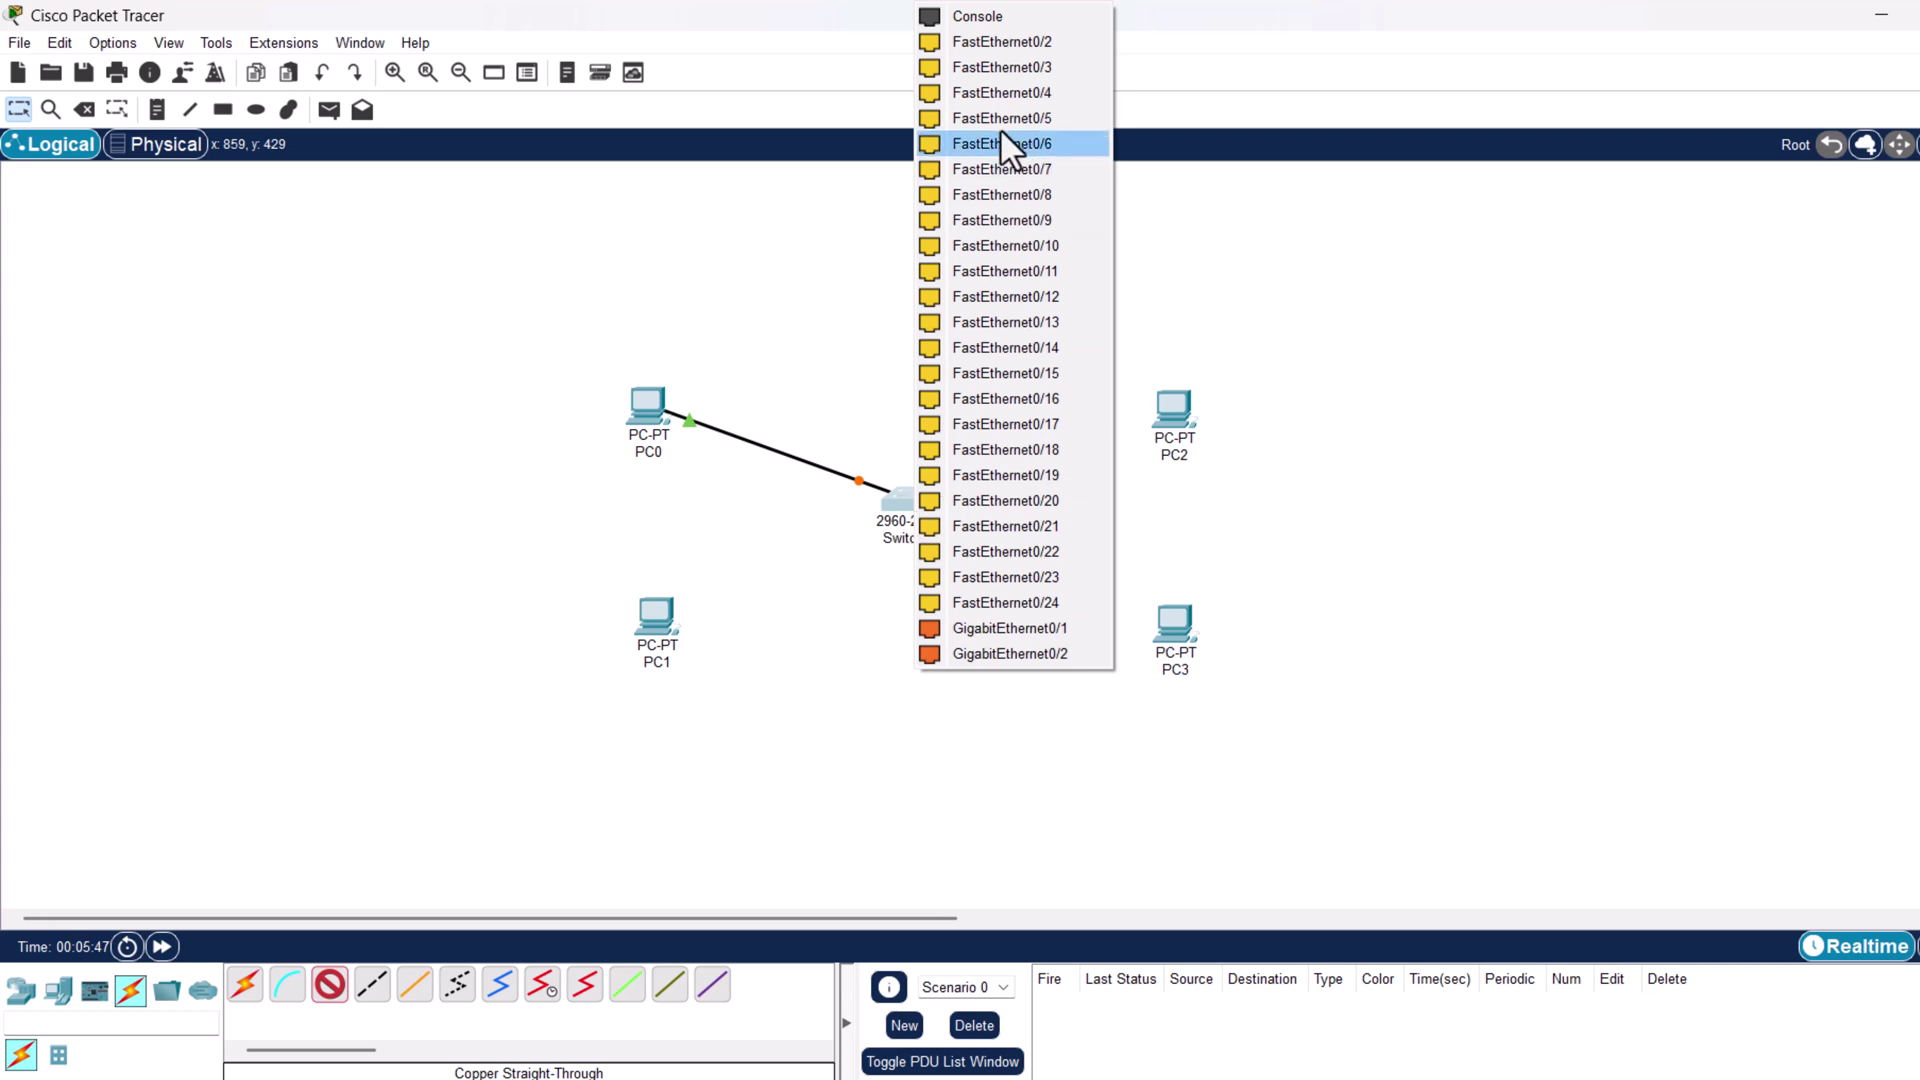
{"action": "left_click", "coordinate": [964, 42]}
{"action": "left_click", "coordinate": [655, 628]}
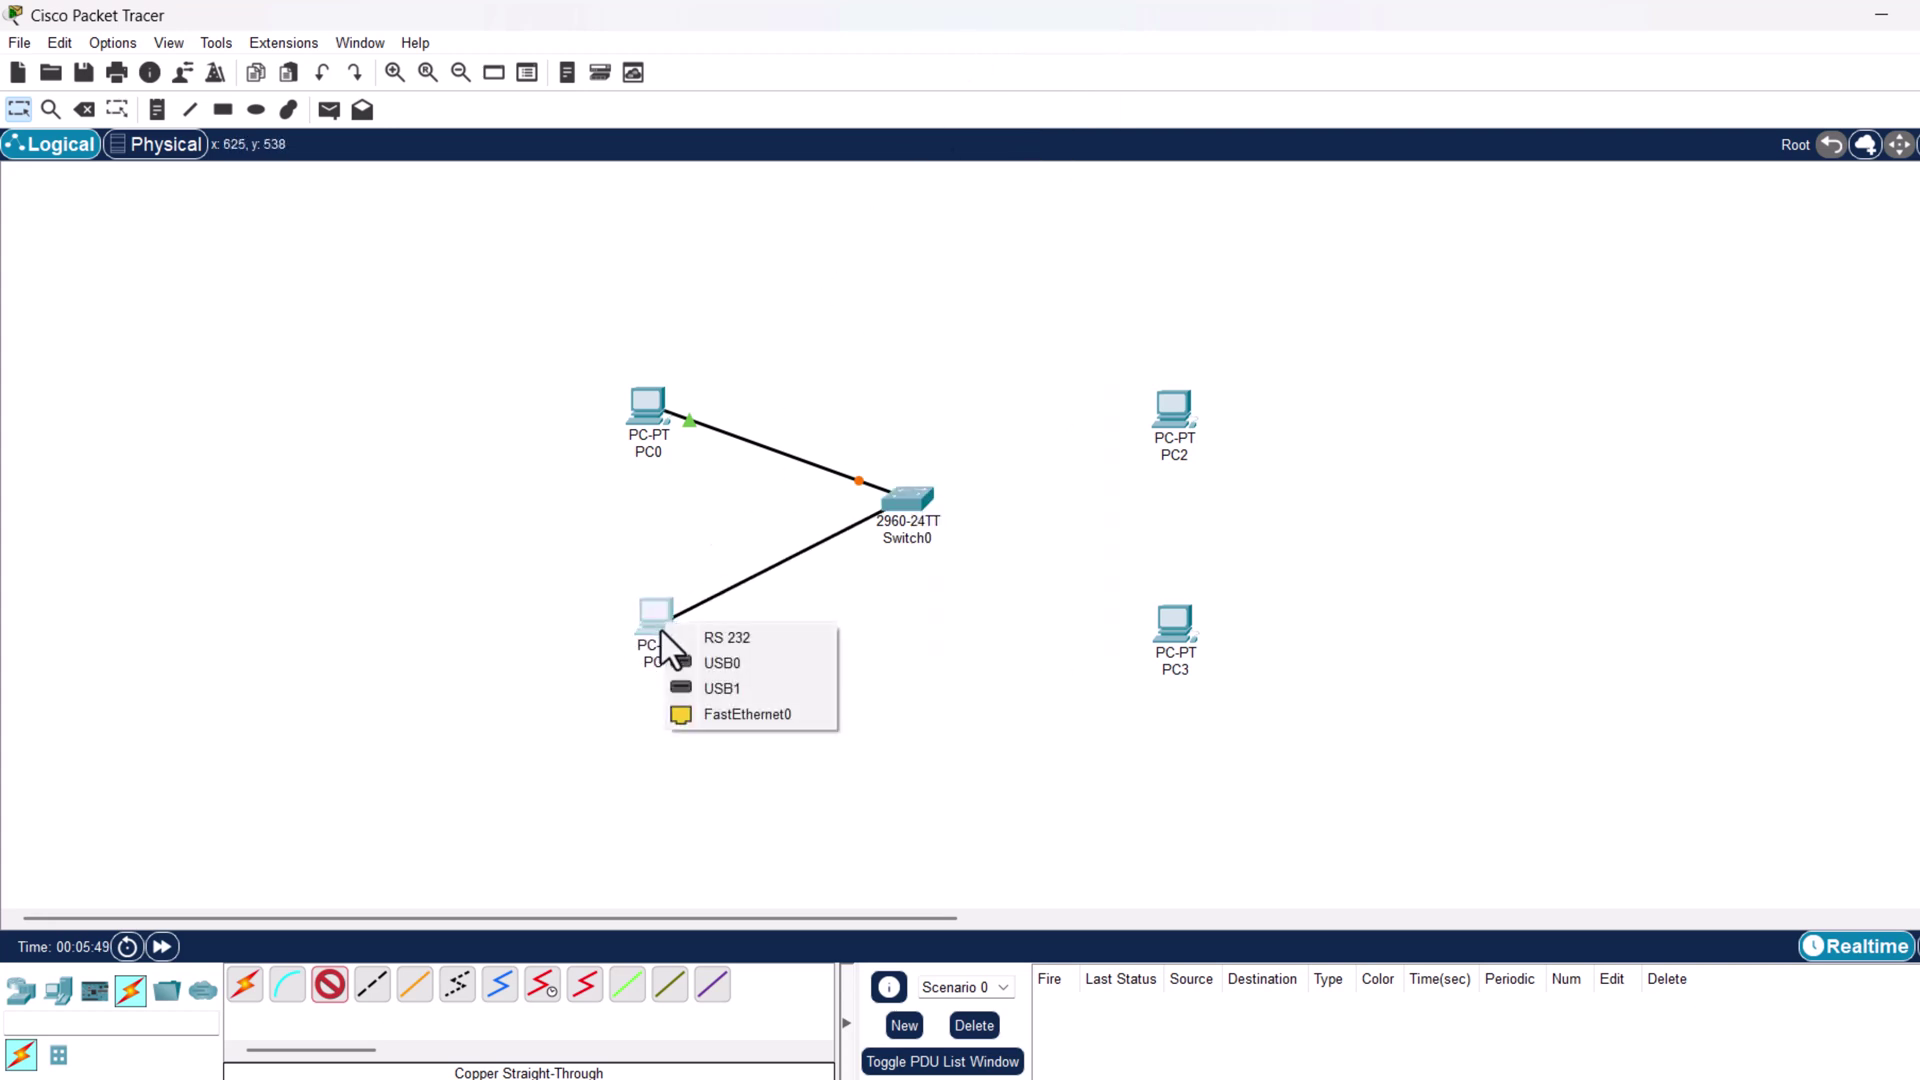
{"action": "left_click", "coordinate": [700, 716]}
Connect the switch's FastEthernet0/3 port to PC2's FastEthernet0 port with a Copper Straight-Through cable.
{"action": "left_click", "coordinate": [330, 986]}
{"action": "left_click", "coordinate": [912, 498]}
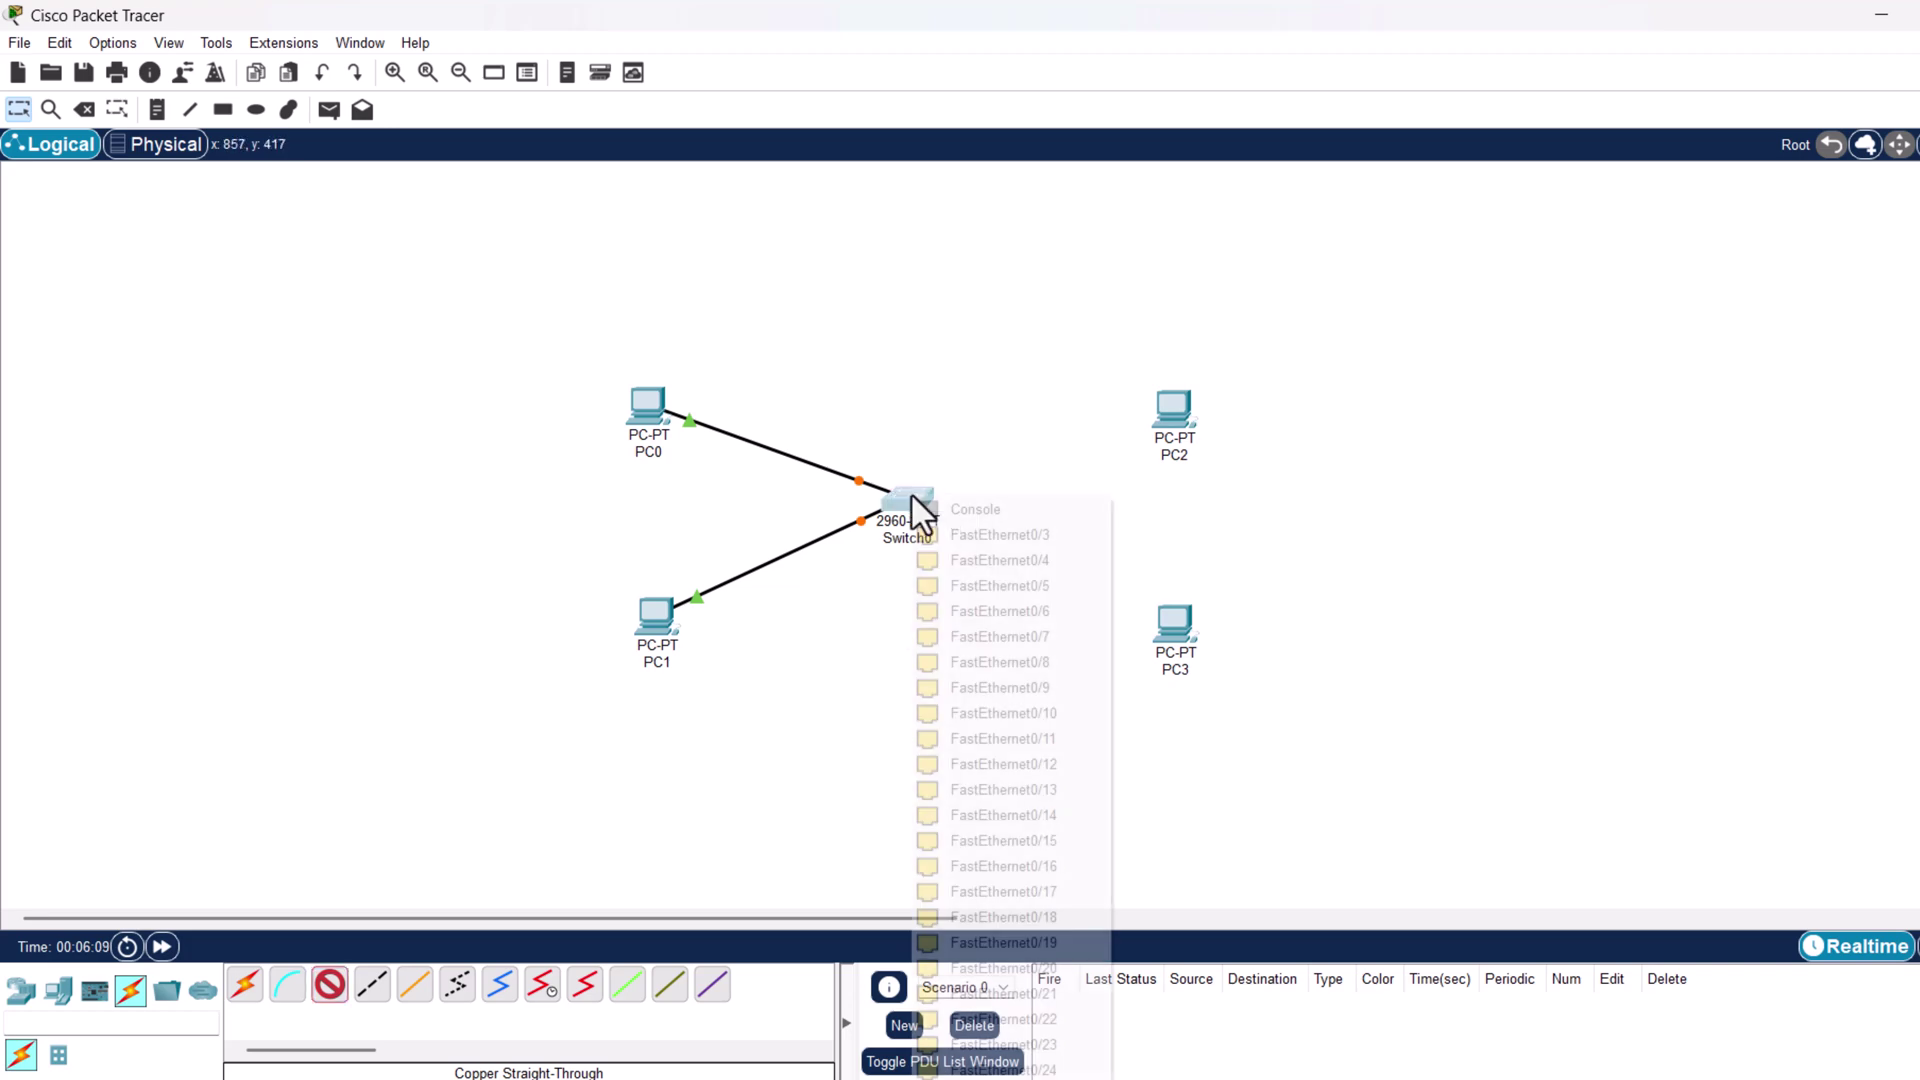
{"action": "left_click", "coordinate": [975, 532]}
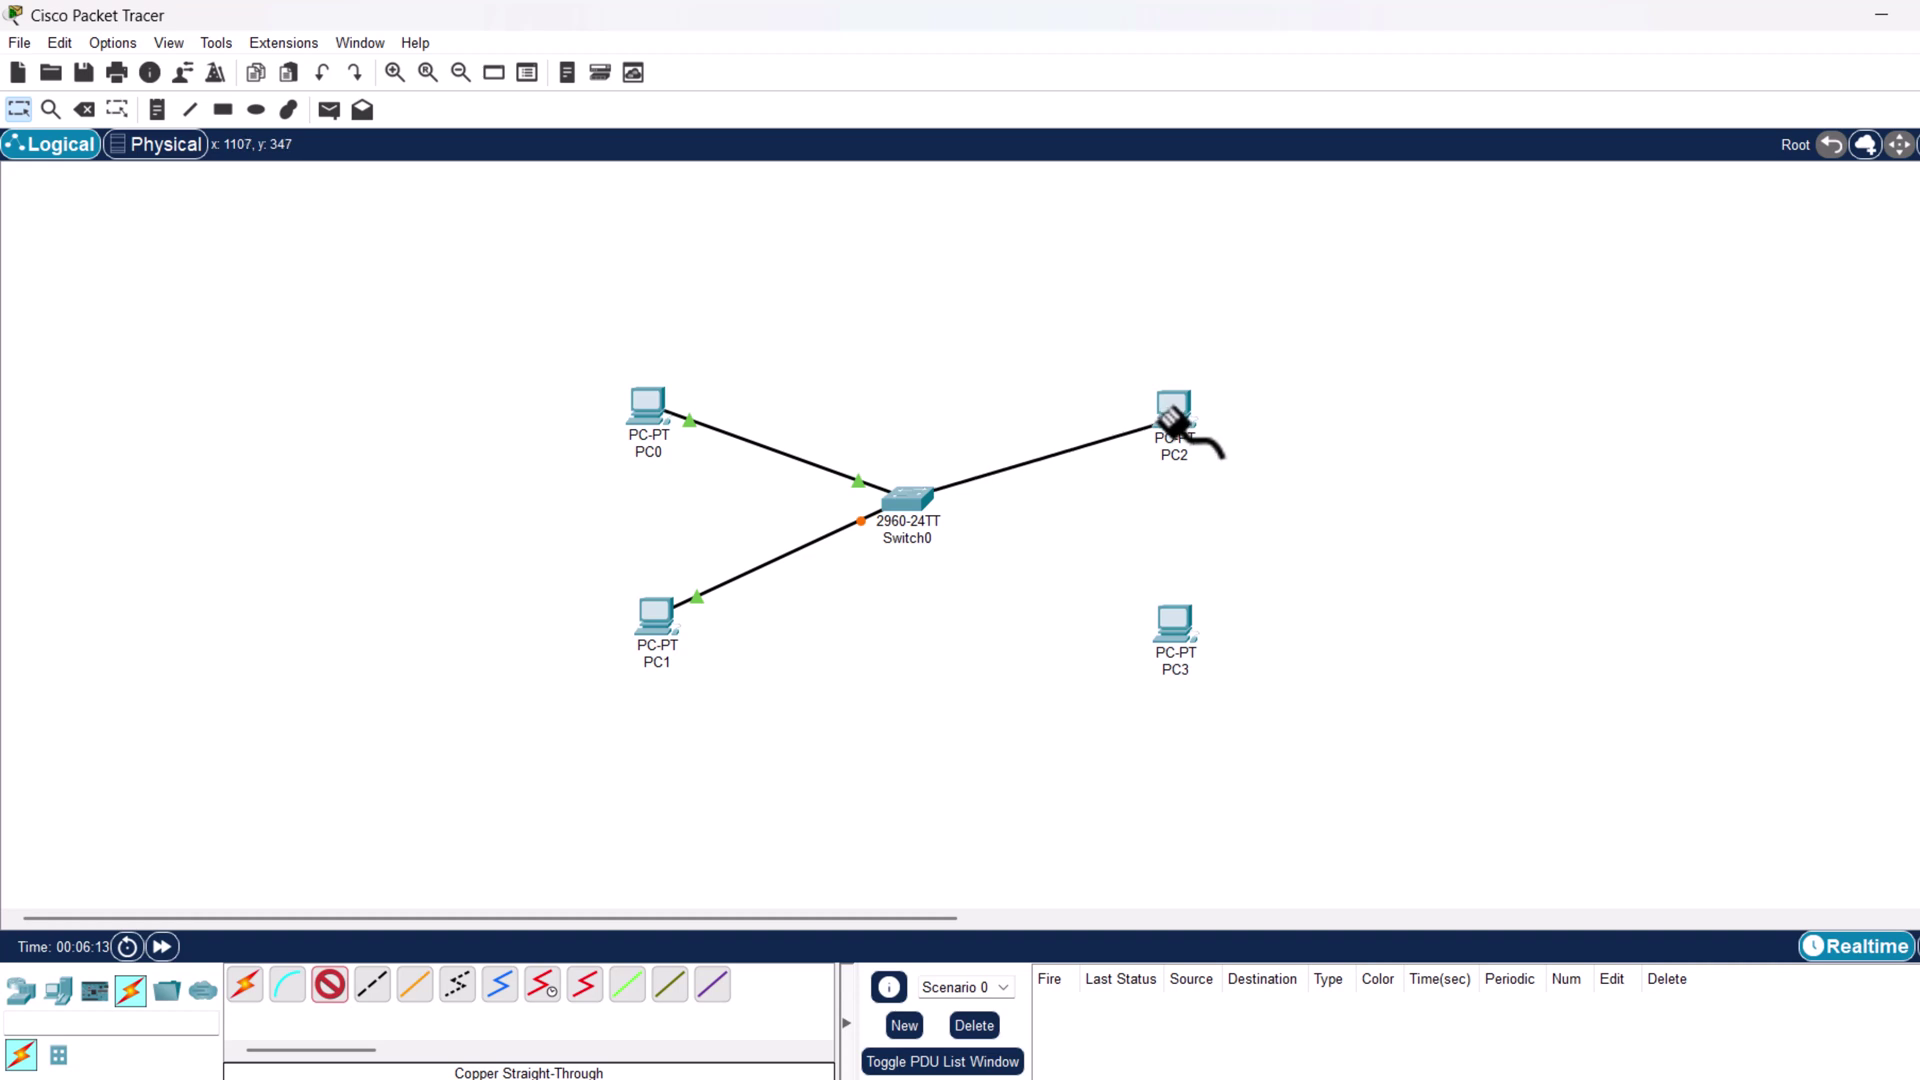
{"action": "mouse_move", "coordinate": [1164, 422]}
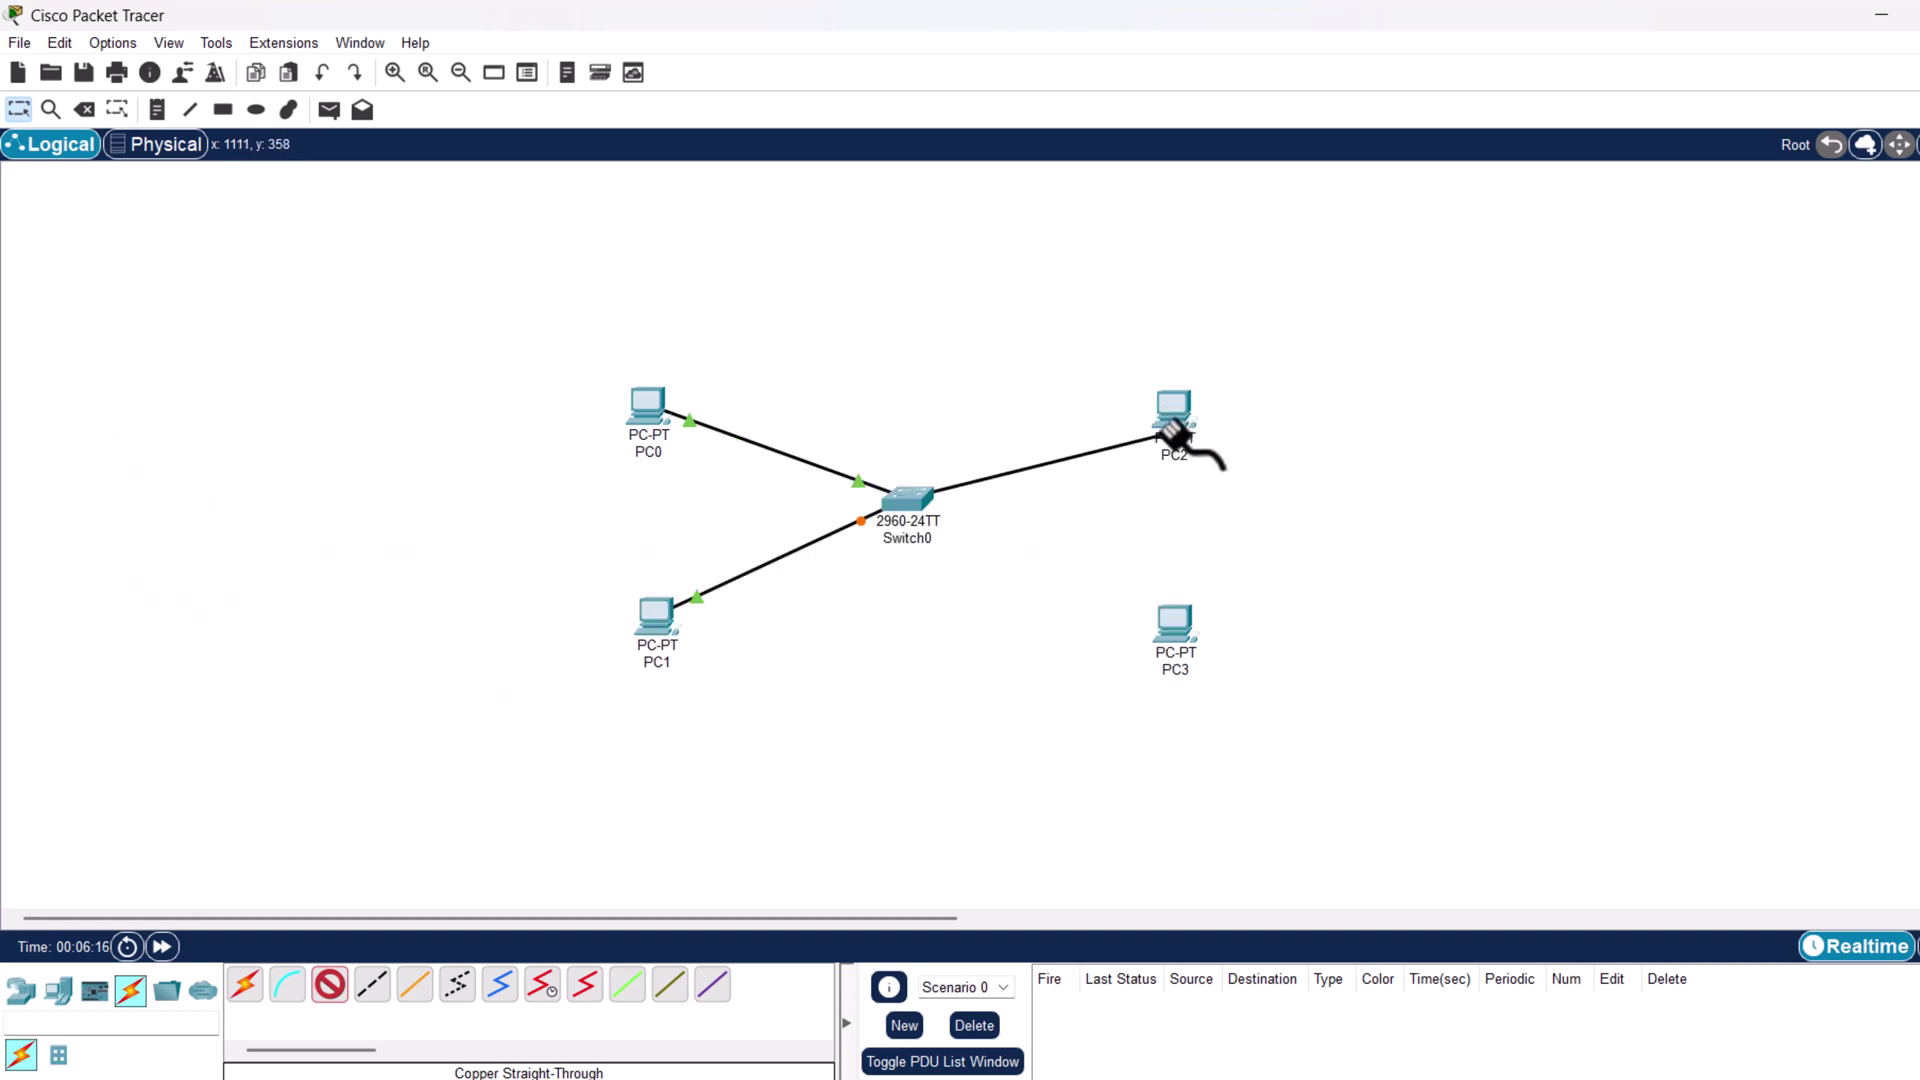
{"action": "left_click", "coordinate": [1175, 425]}
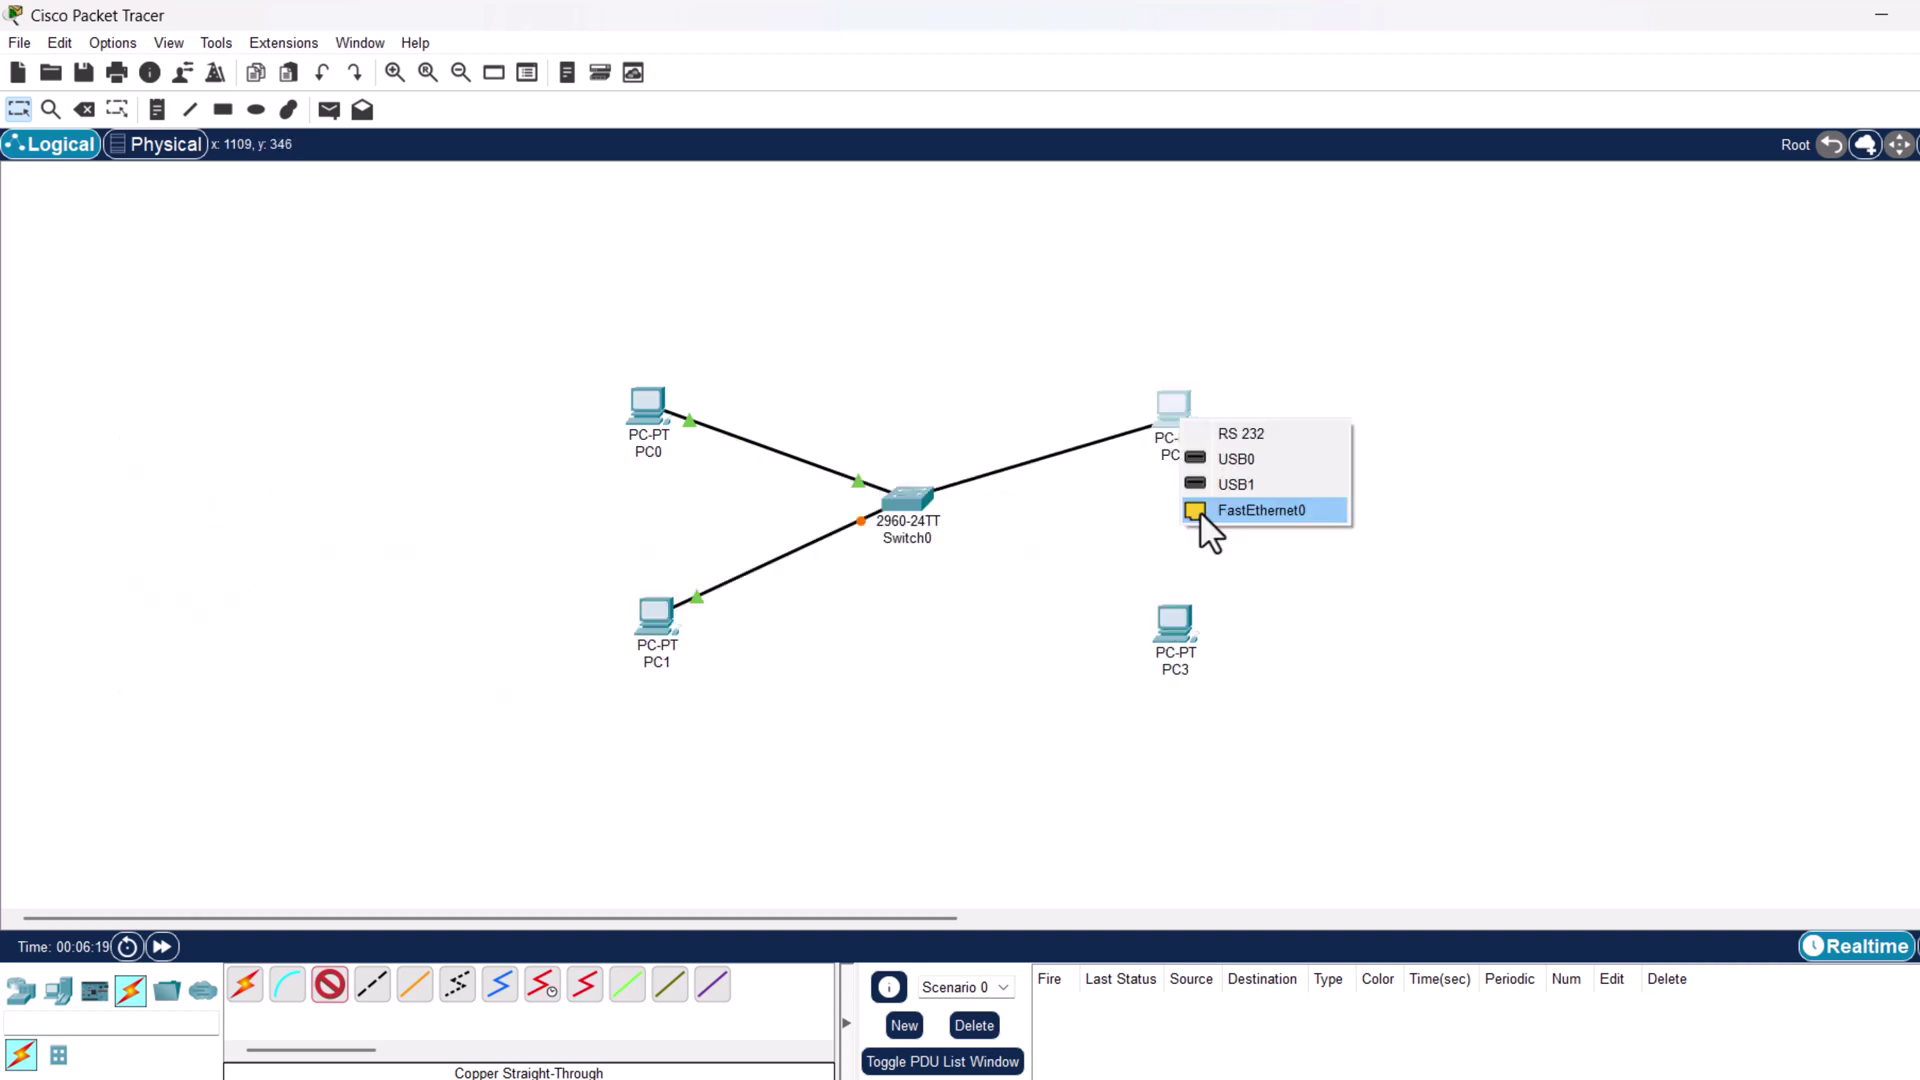
{"action": "left_click", "coordinate": [1200, 512]}
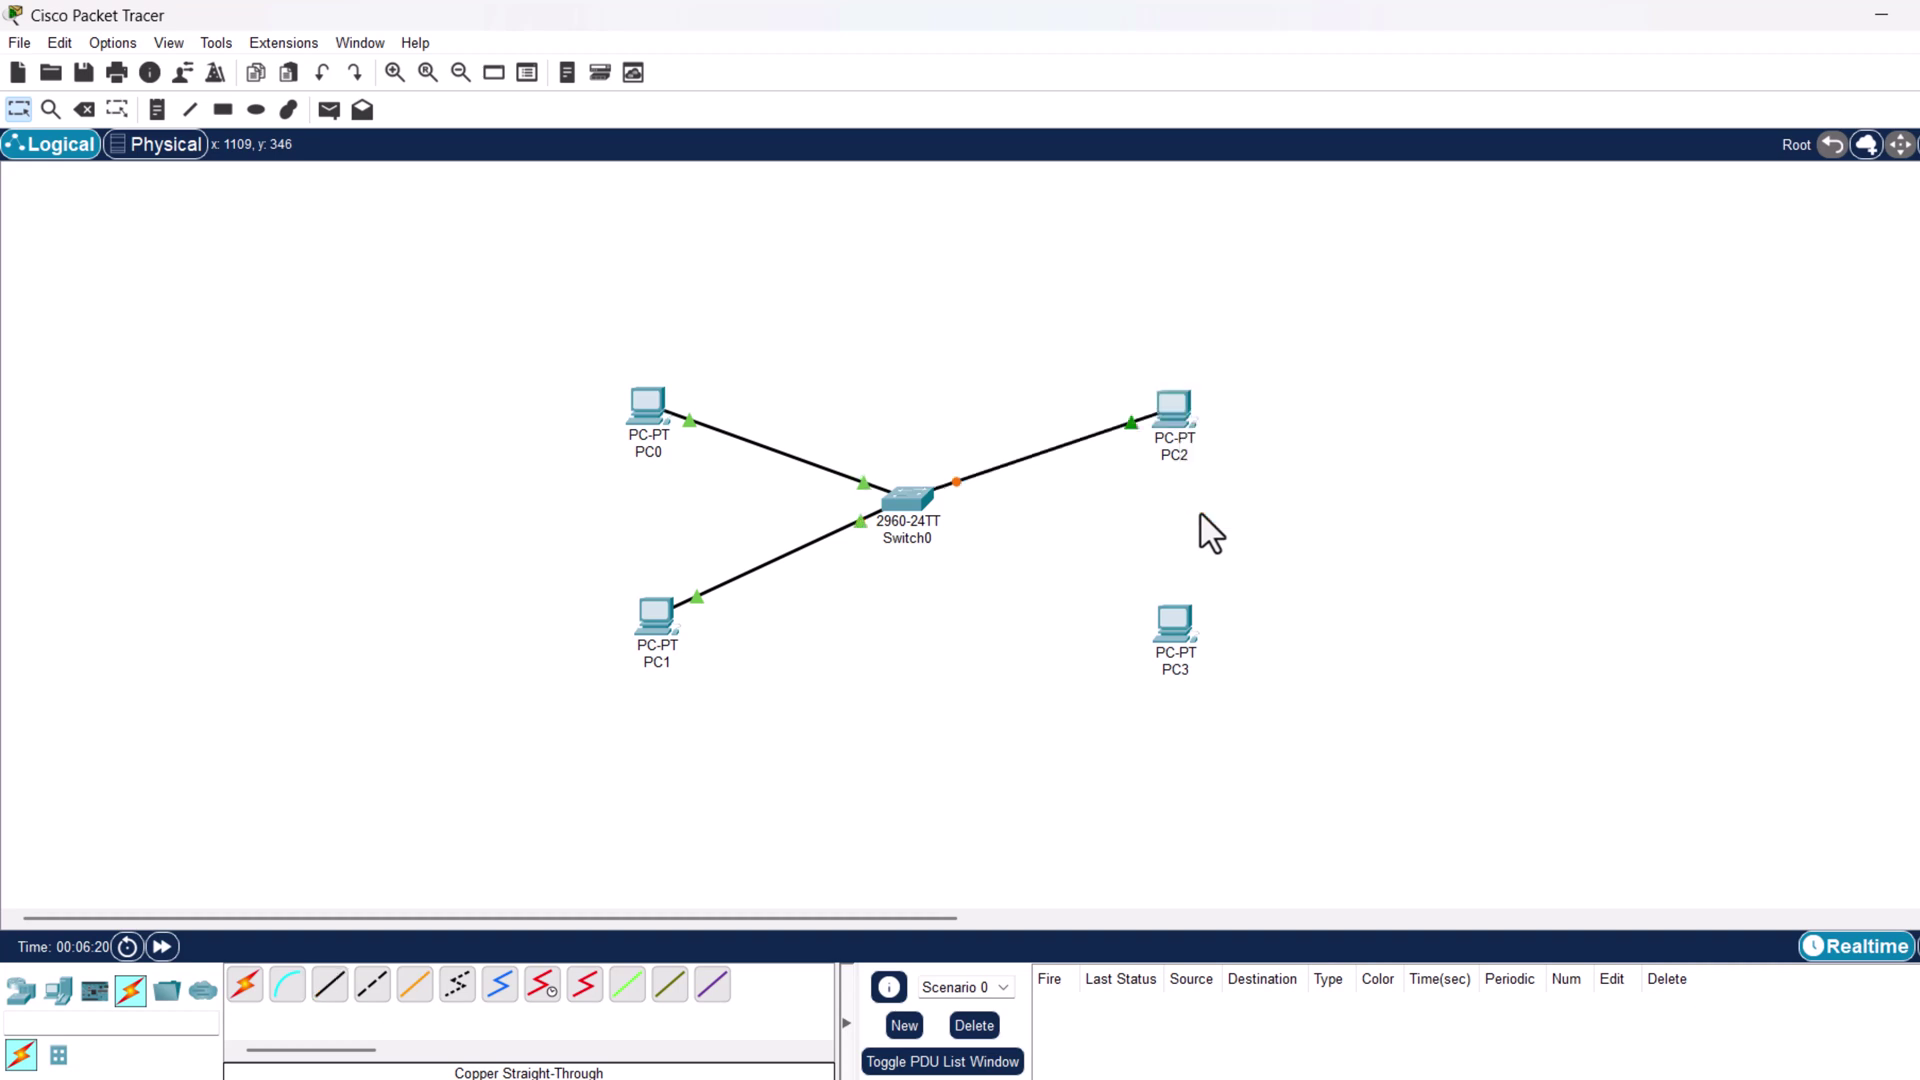
Connect the switch's FastEthernet0/4 port to PC3's FastEthernet0 port with a Copper Straight-Through cable.
{"action": "left_click", "coordinate": [329, 986]}
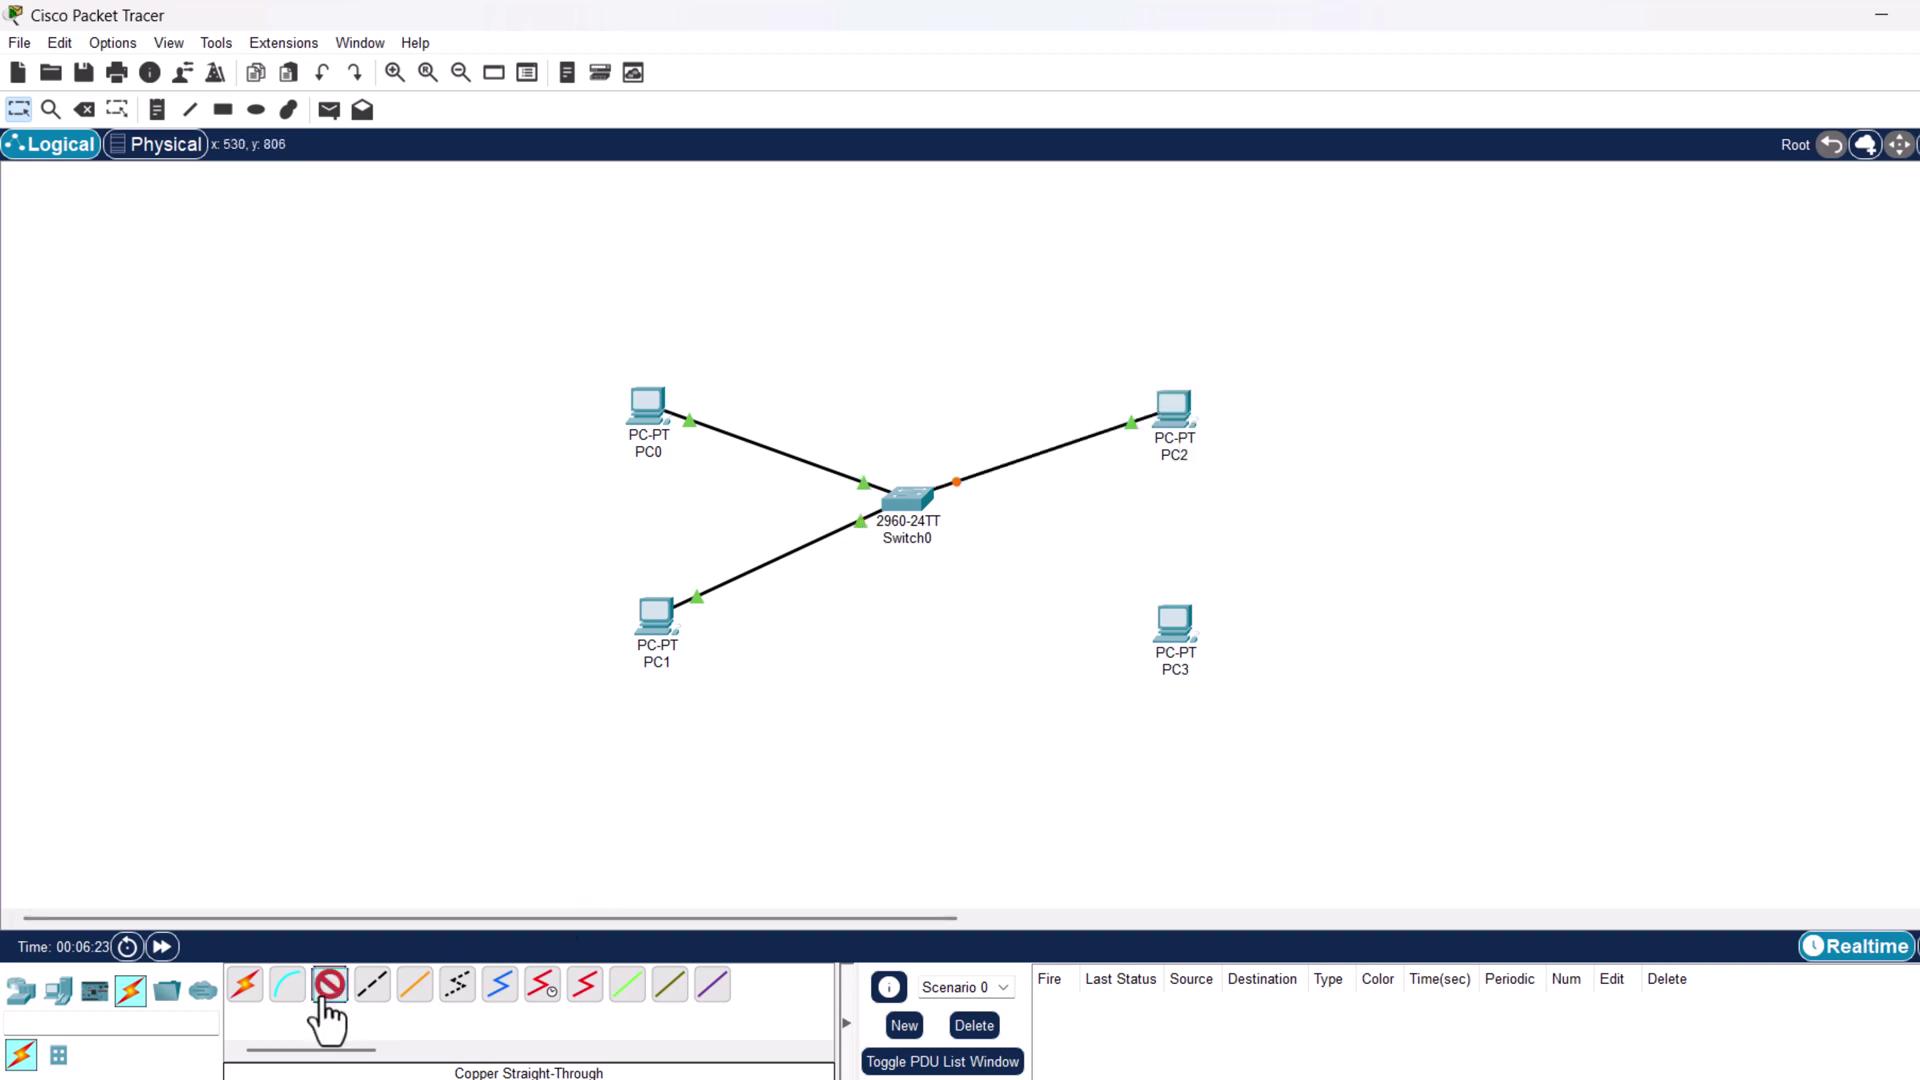
{"action": "left_click", "coordinate": [915, 505]}
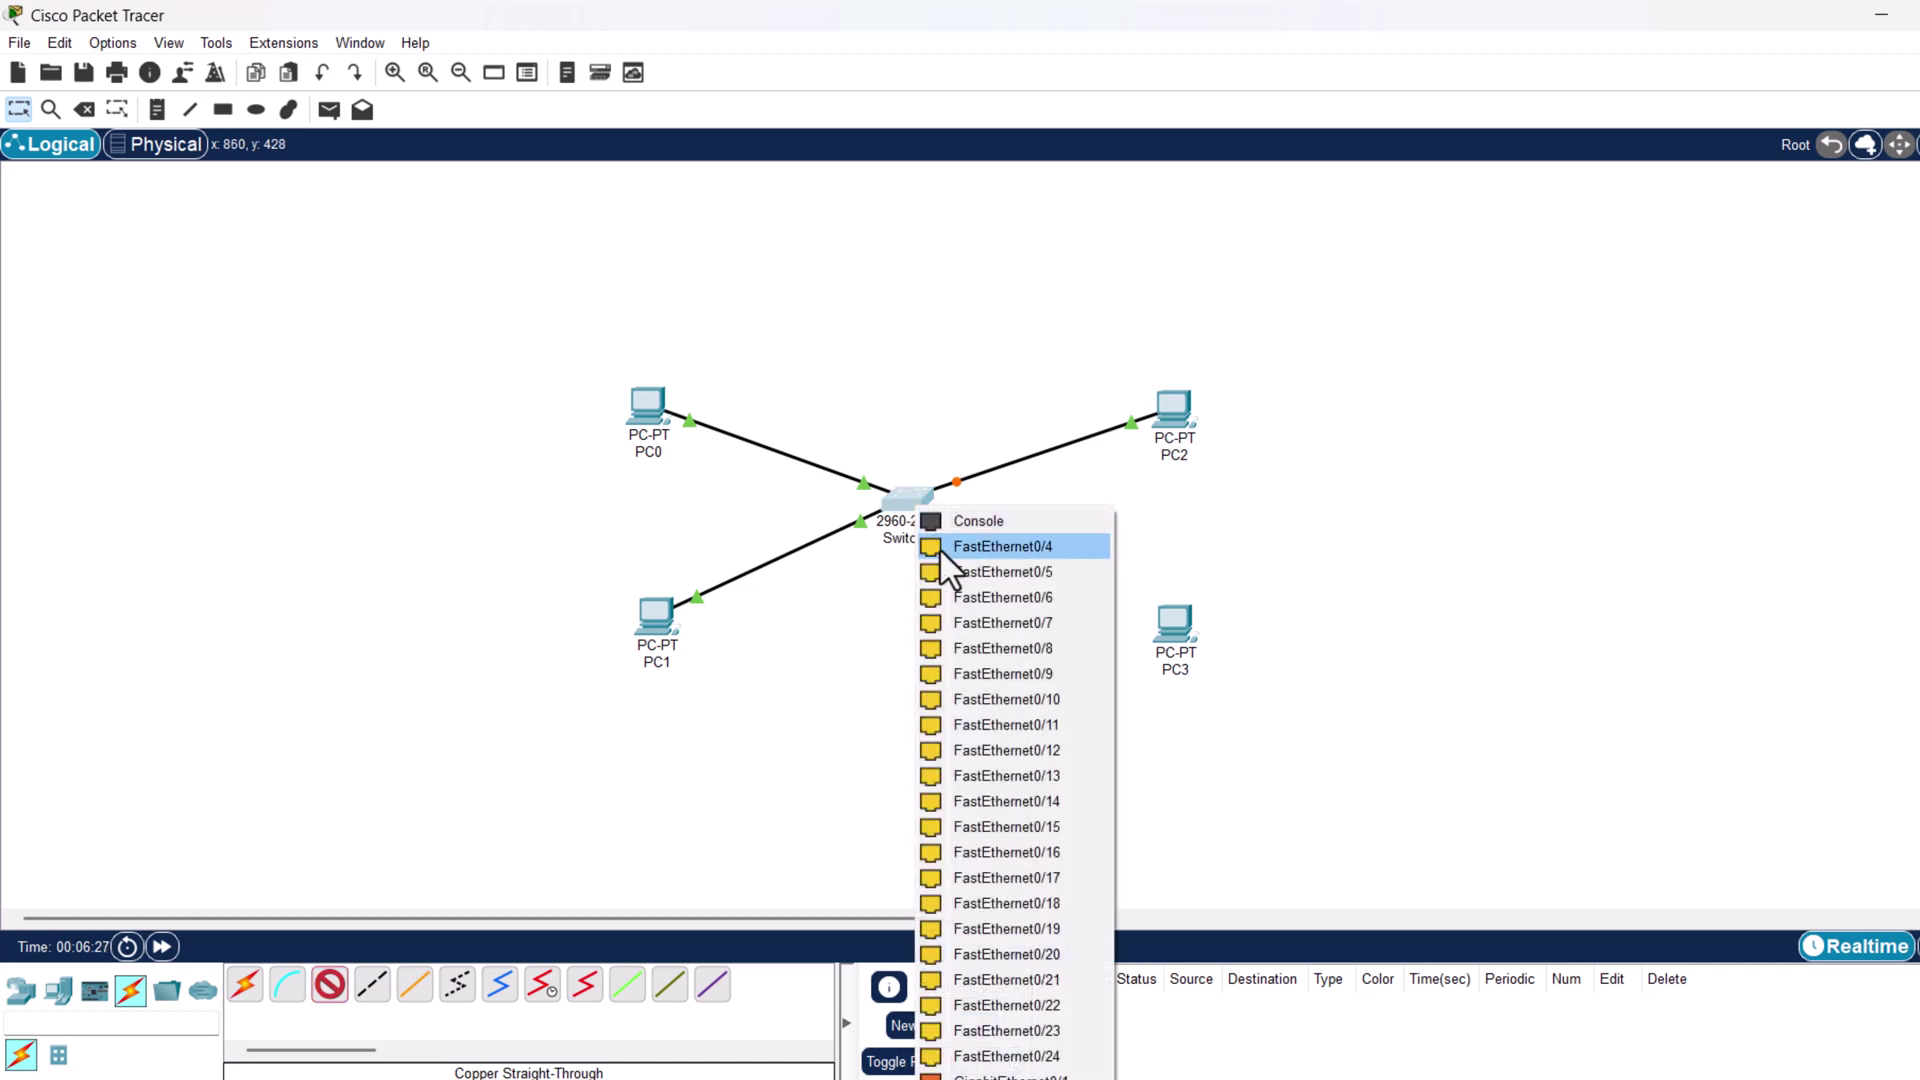
{"action": "left_click", "coordinate": [940, 546]}
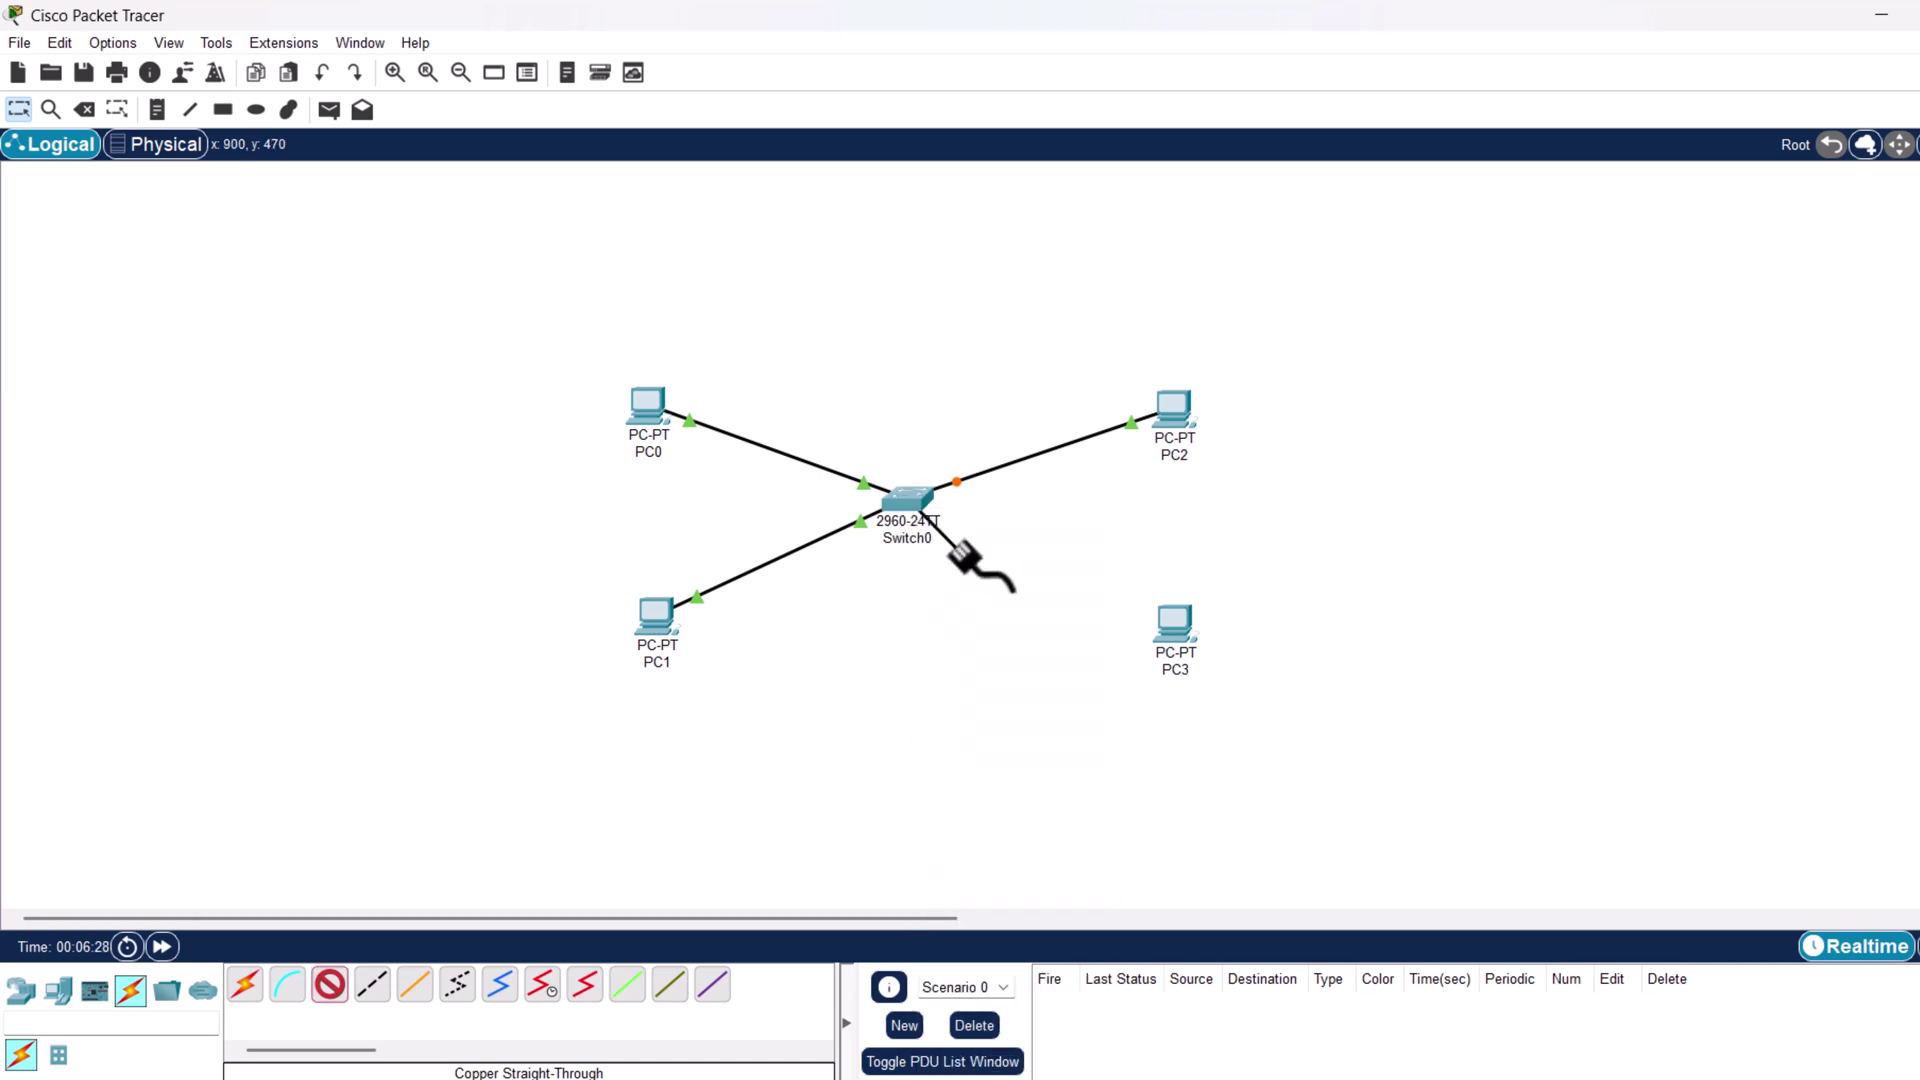
{"action": "left_click", "coordinate": [1178, 625]}
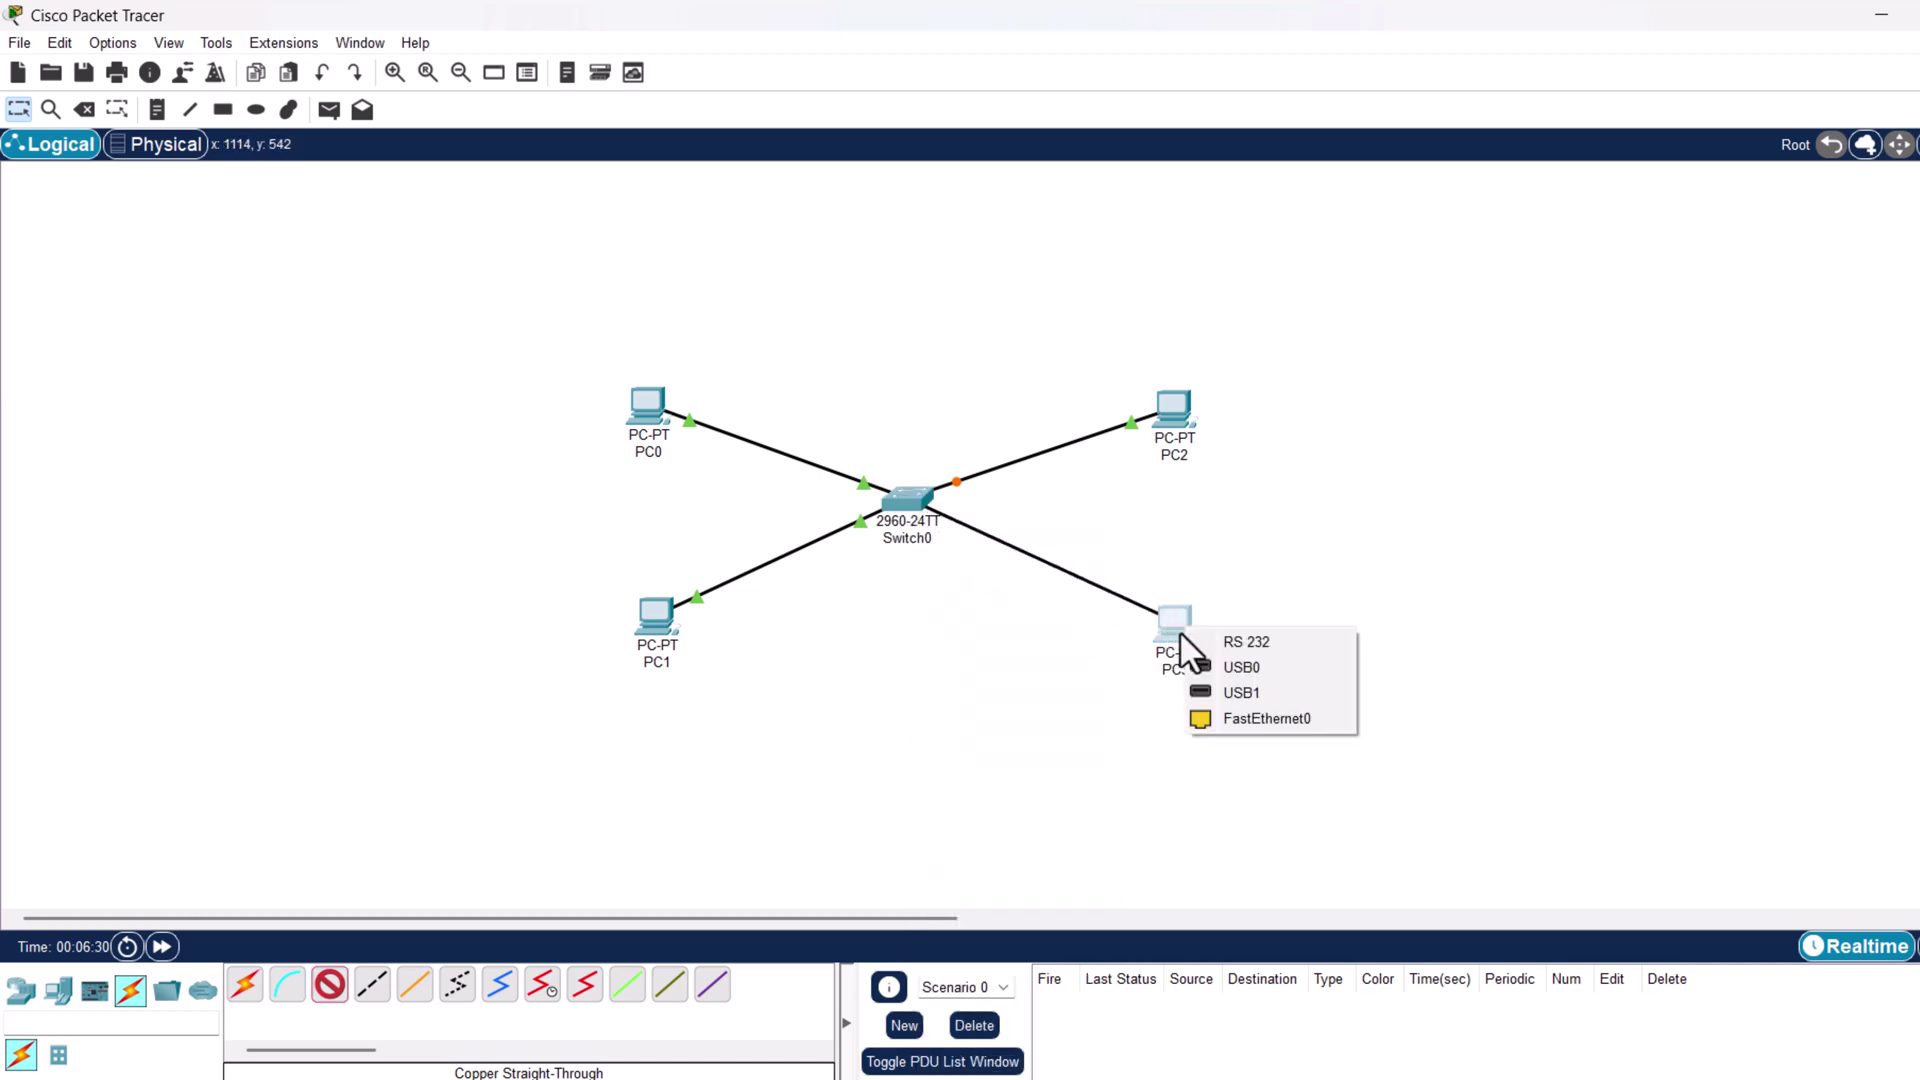
{"action": "left_click", "coordinate": [1198, 717]}
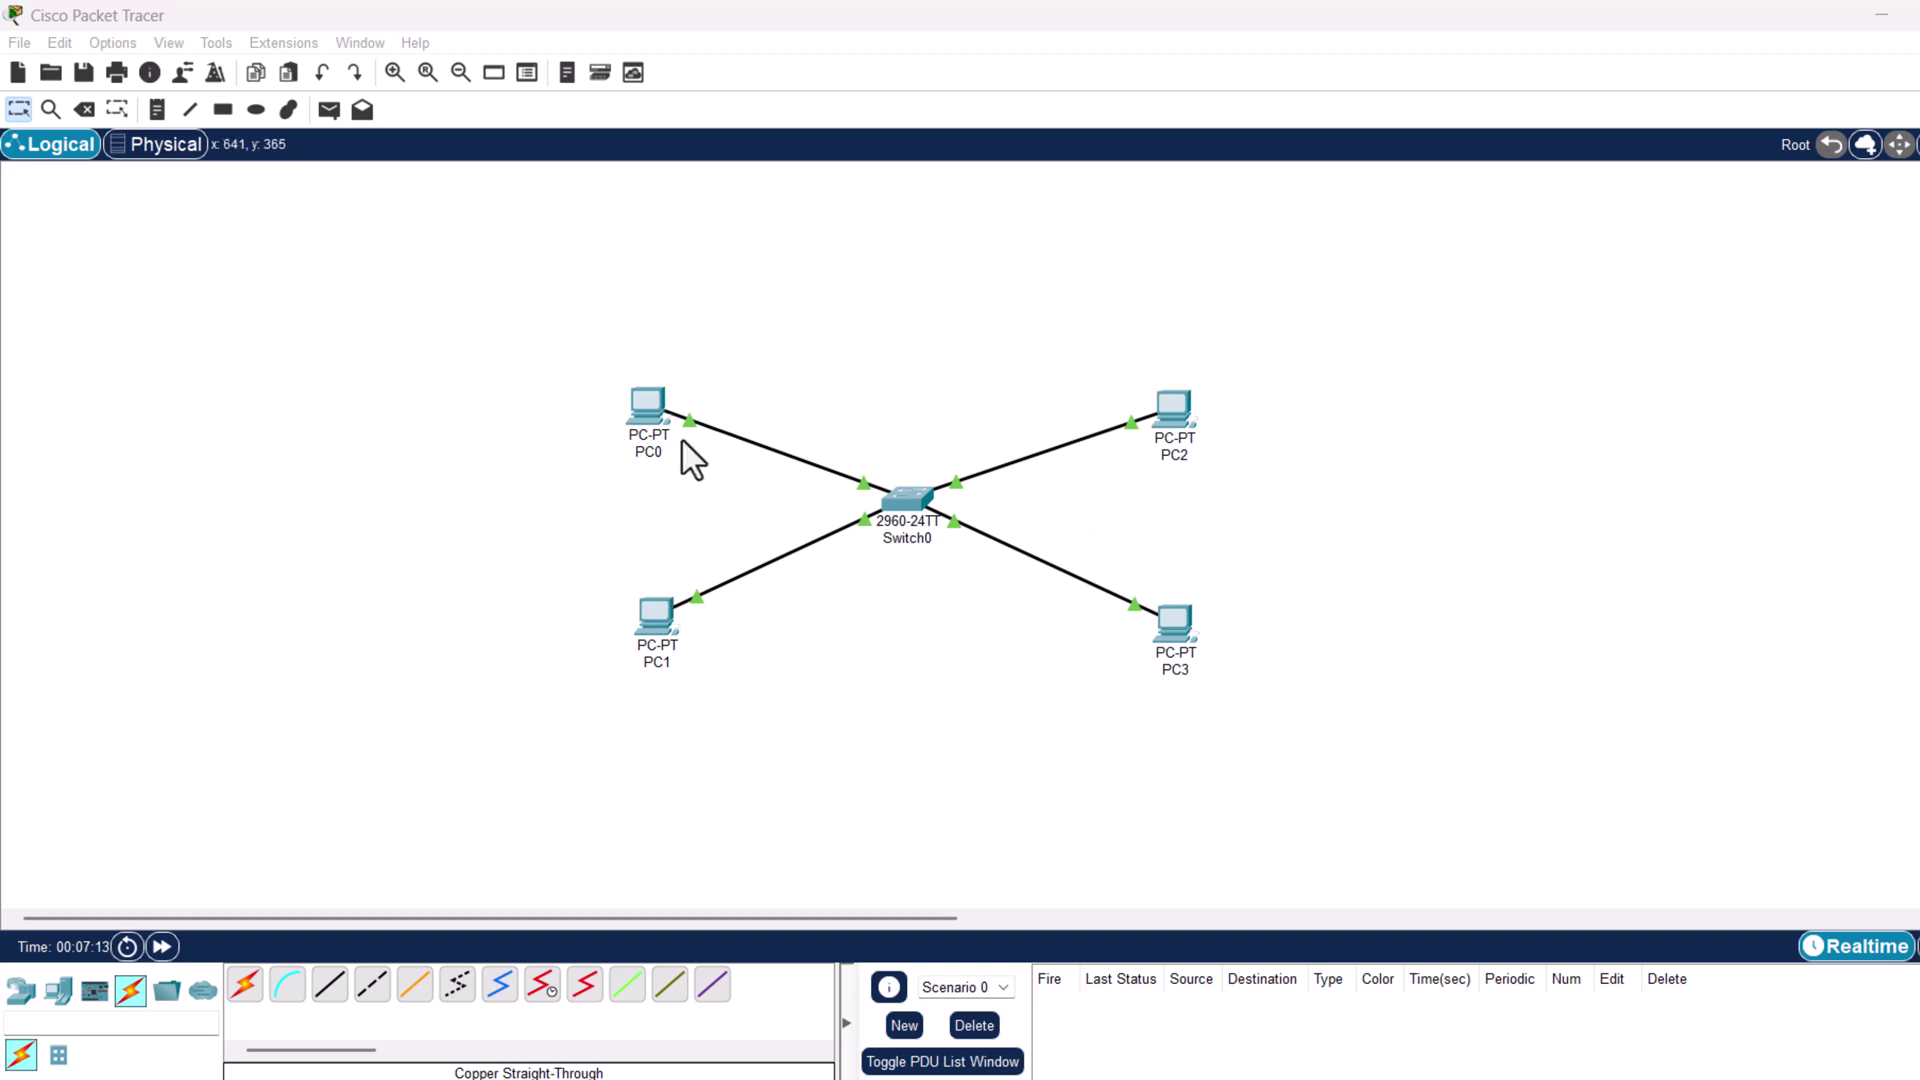
Add text notes reading 192.168.10.2 below PC0 and 192.168.19.3 below PC1.
{"action": "scroll", "coordinate": [485, 400], "scroll_direction": "up", "scroll_amount": 2}
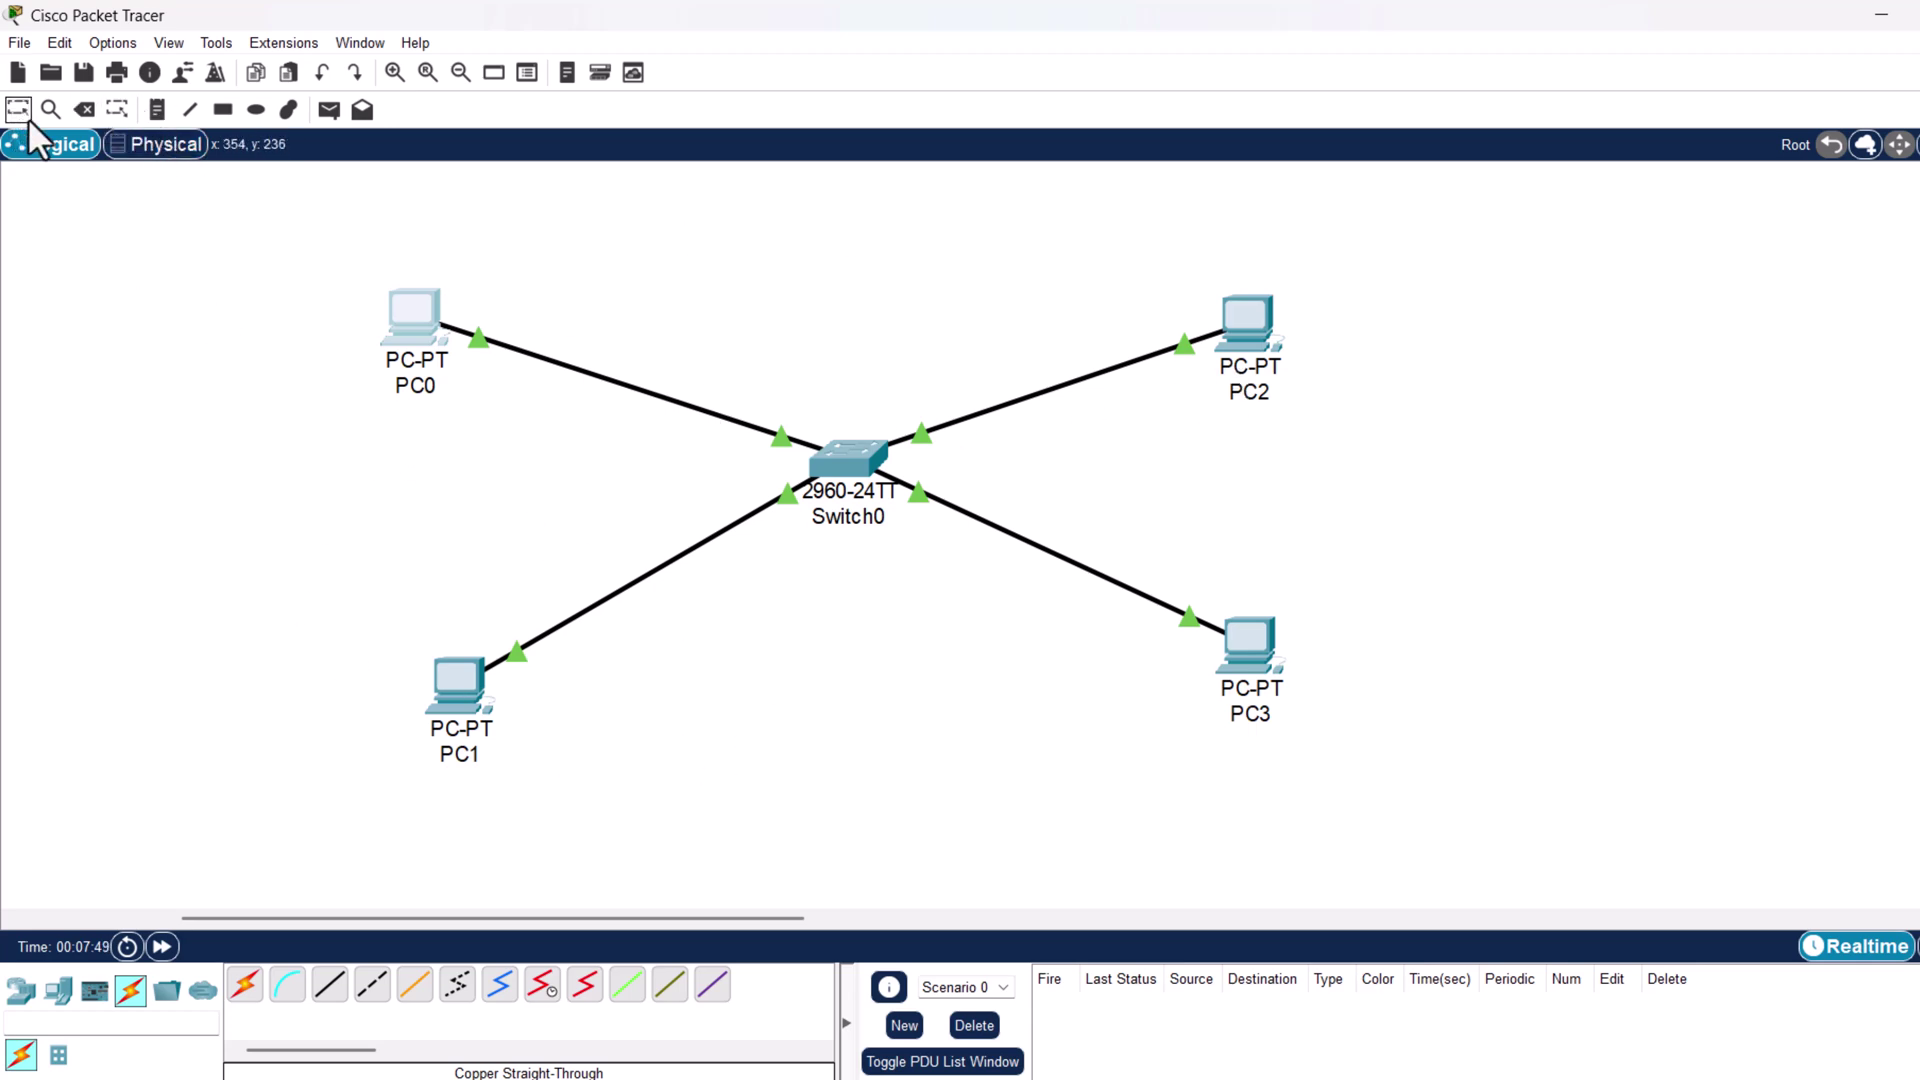
{"action": "left_click", "coordinate": [156, 110]}
{"action": "left_click", "coordinate": [363, 427]}
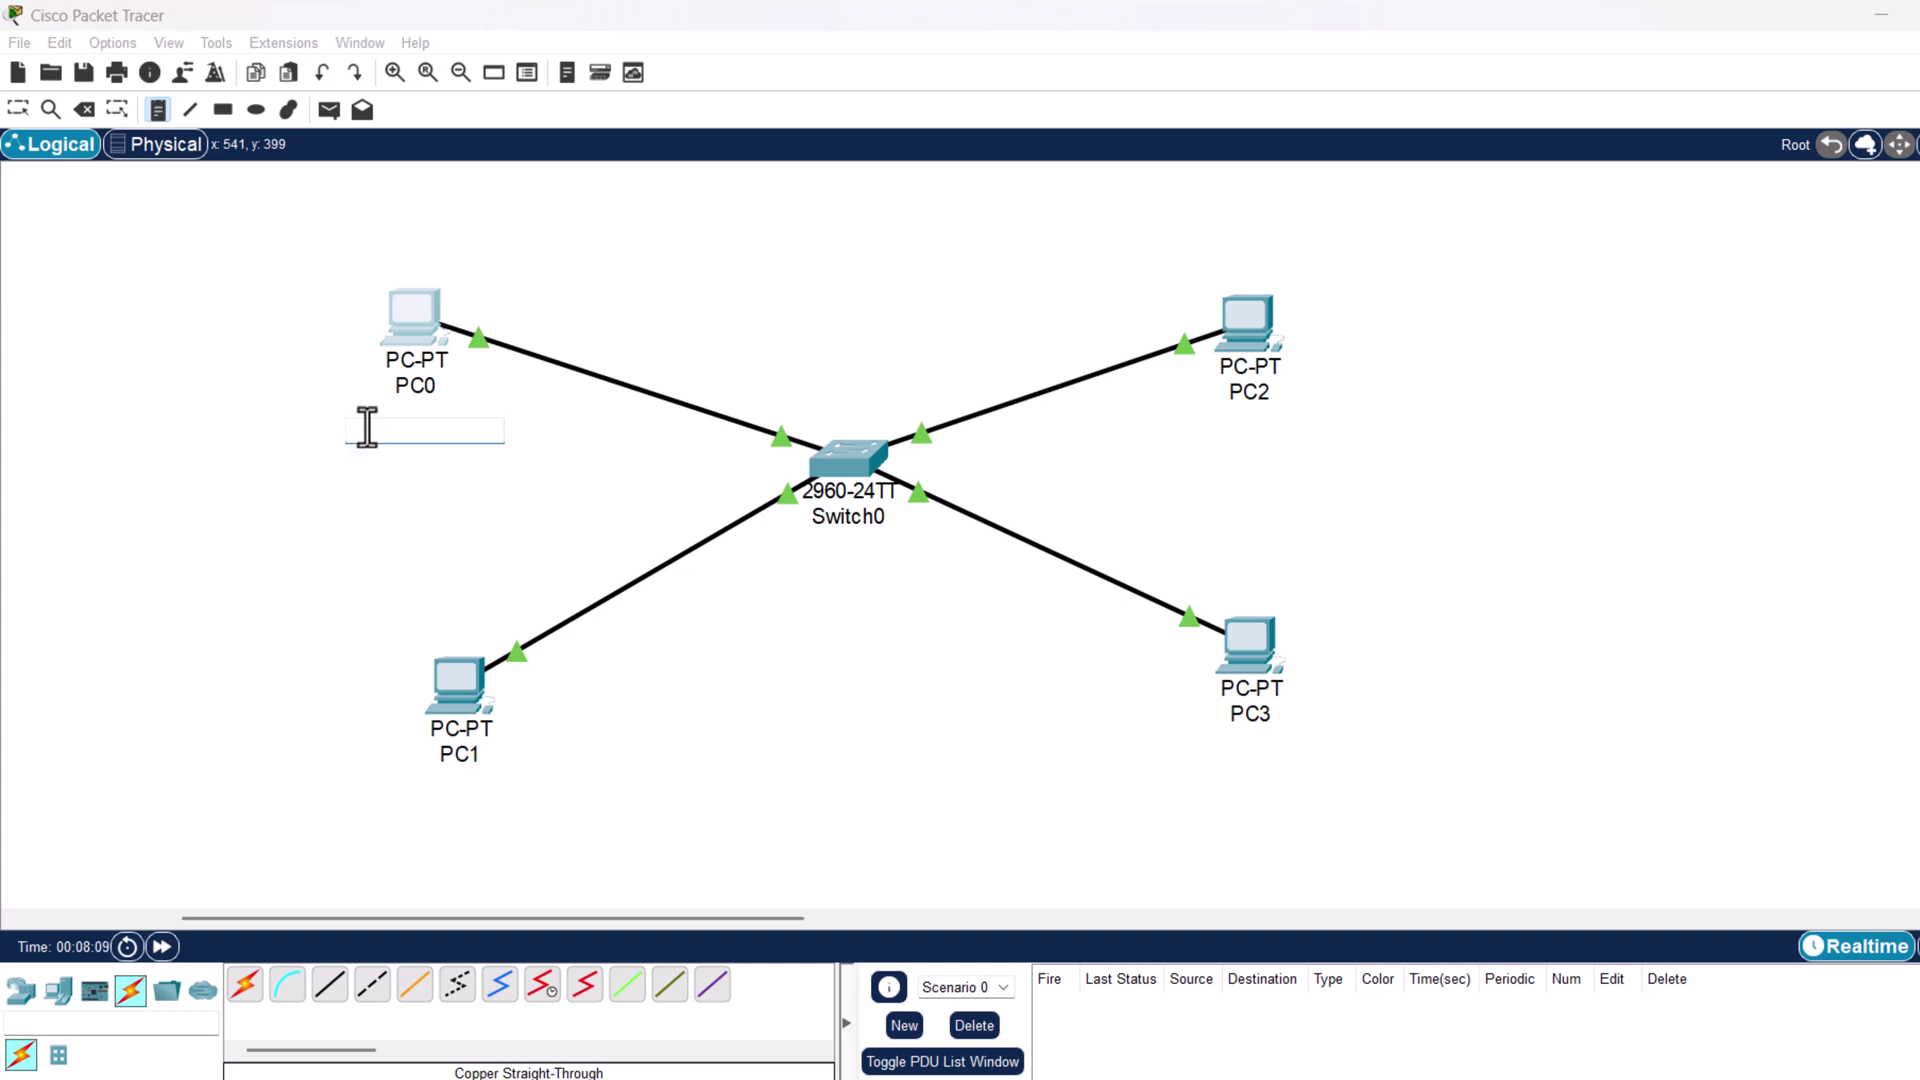
{"action": "type", "text": "192.168.1.0"}
{"action": "left_click", "coordinate": [397, 801]}
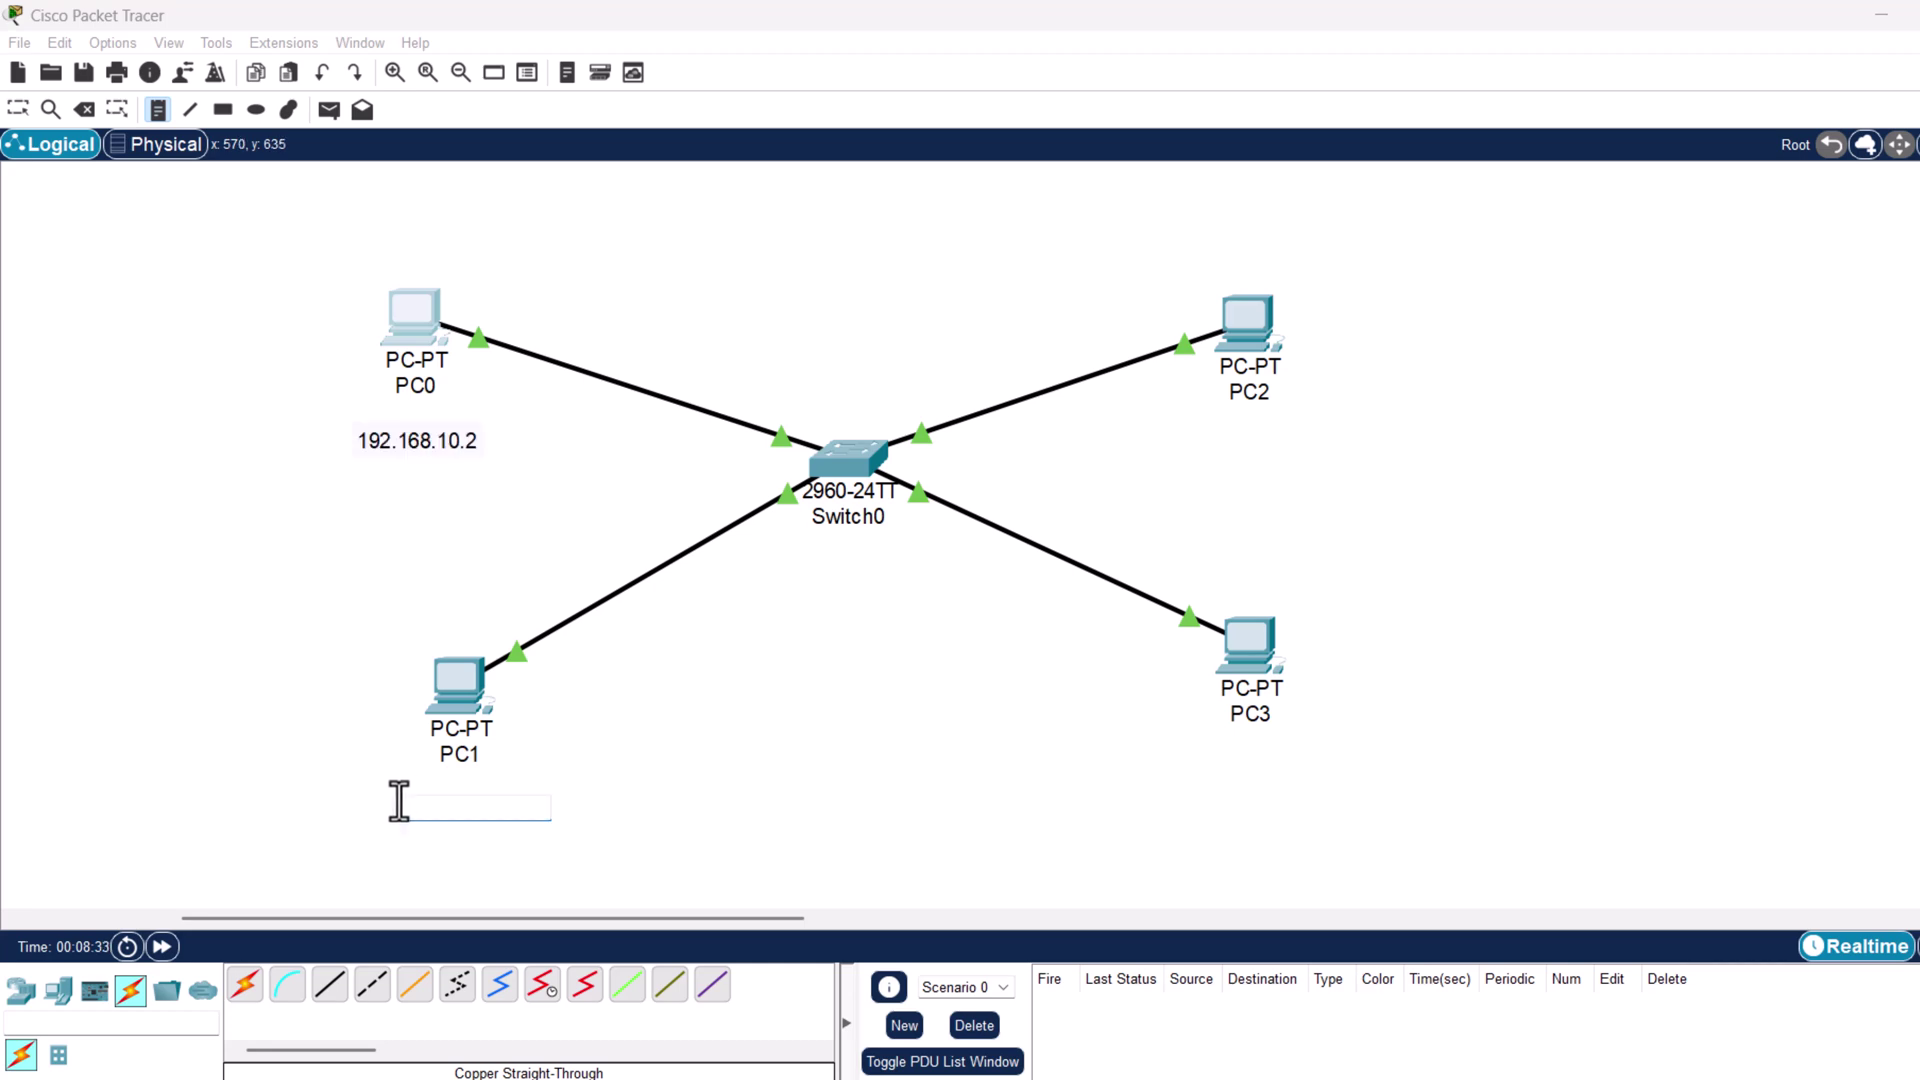
{"action": "type", "text": "192.168.19.3"}
Add text notes reading 192.168.20.2 below PC2 and 192.168.20.3 below PC3, and return to the Select tool.
{"action": "left_click", "coordinate": [1192, 434]}
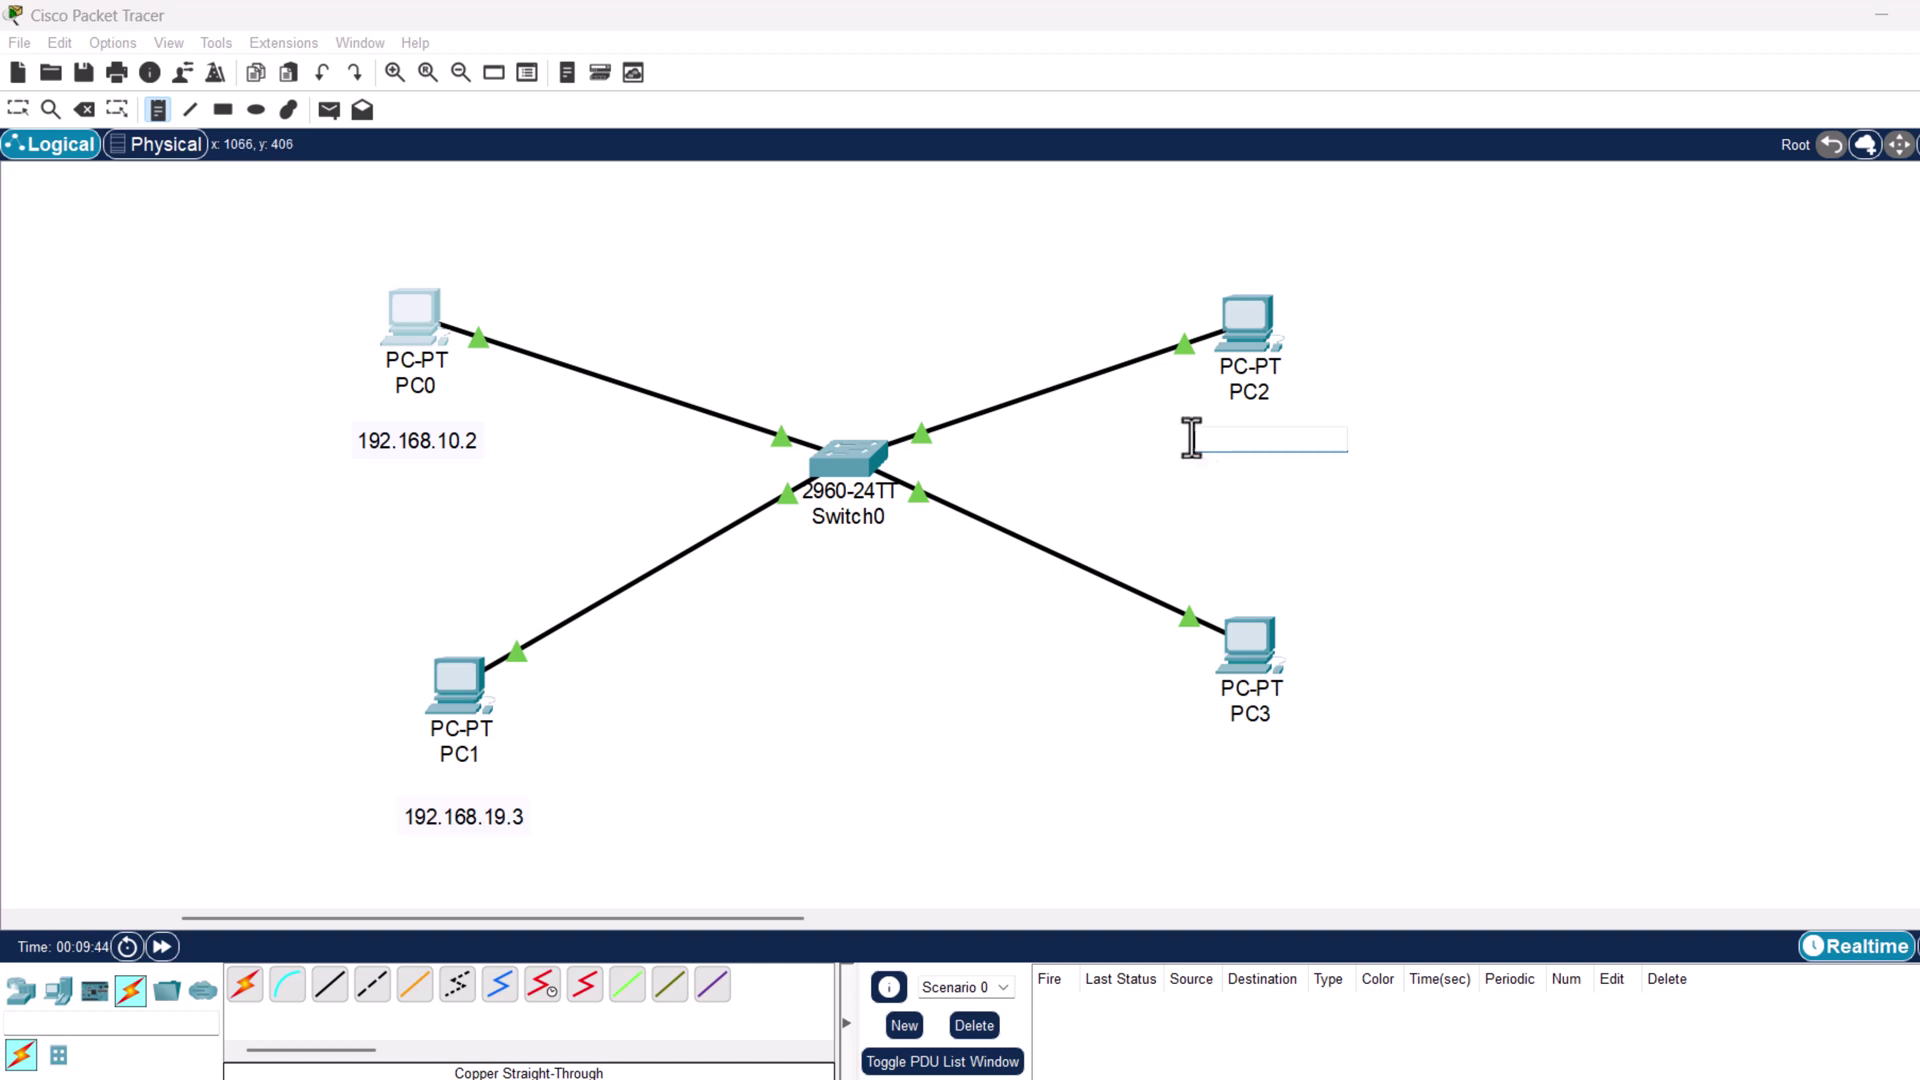
{"action": "type", "text": "192.168.20.2"}
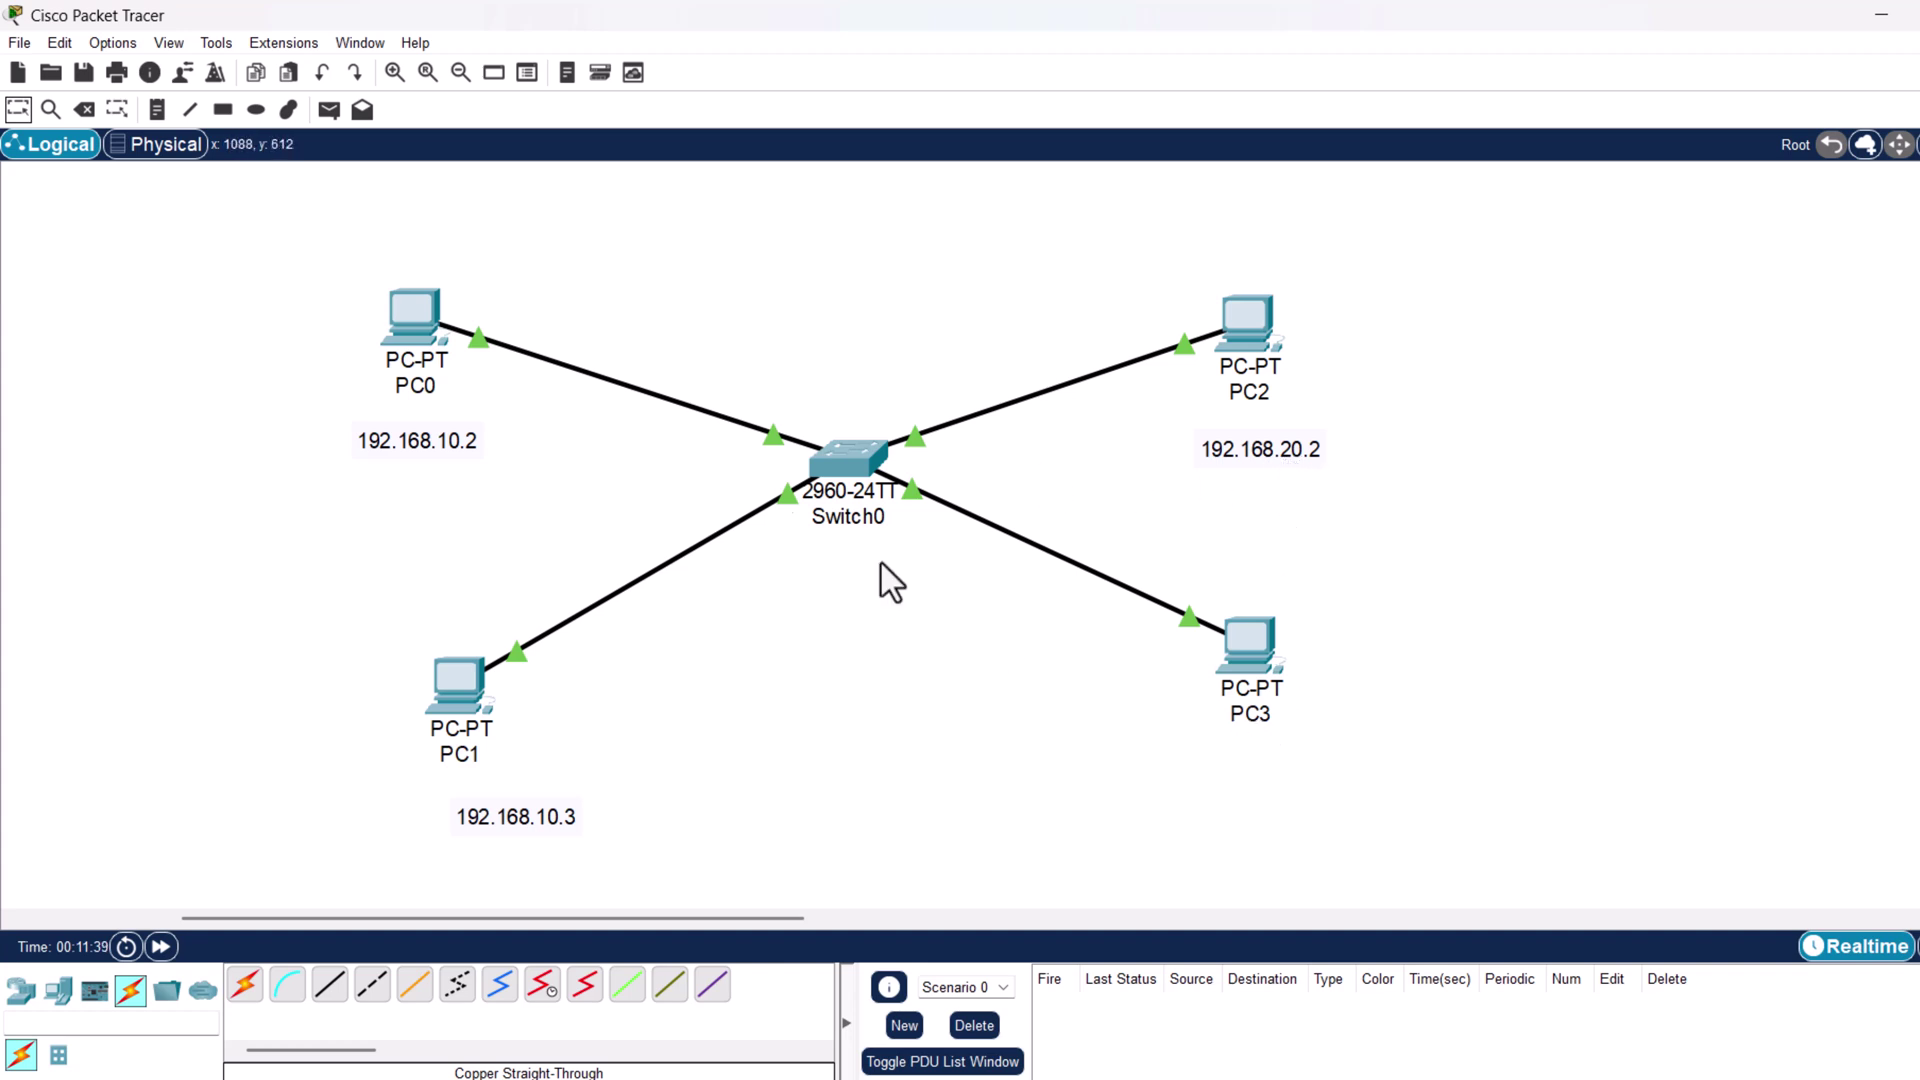
{"action": "left_click", "coordinate": [158, 109]}
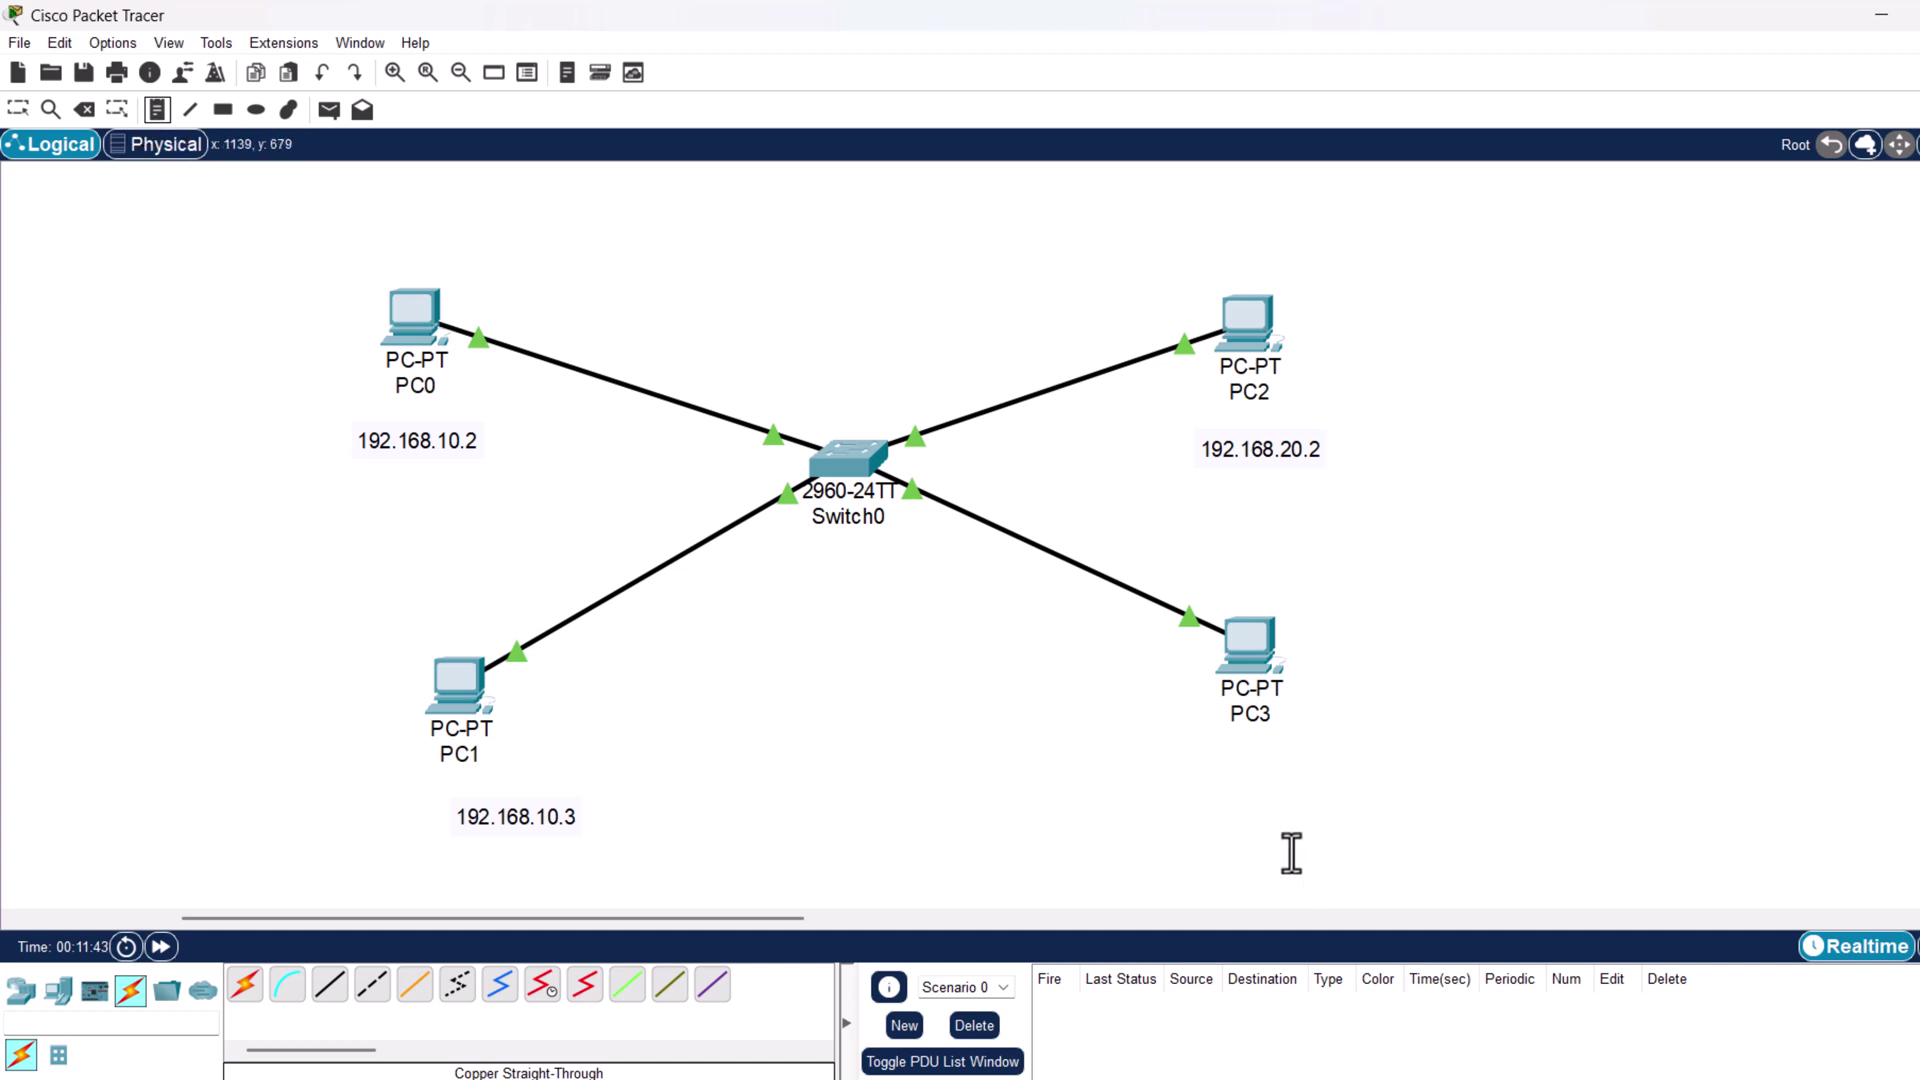
{"action": "left_click", "coordinate": [1187, 776]}
{"action": "type", "text": "192.168.2"}
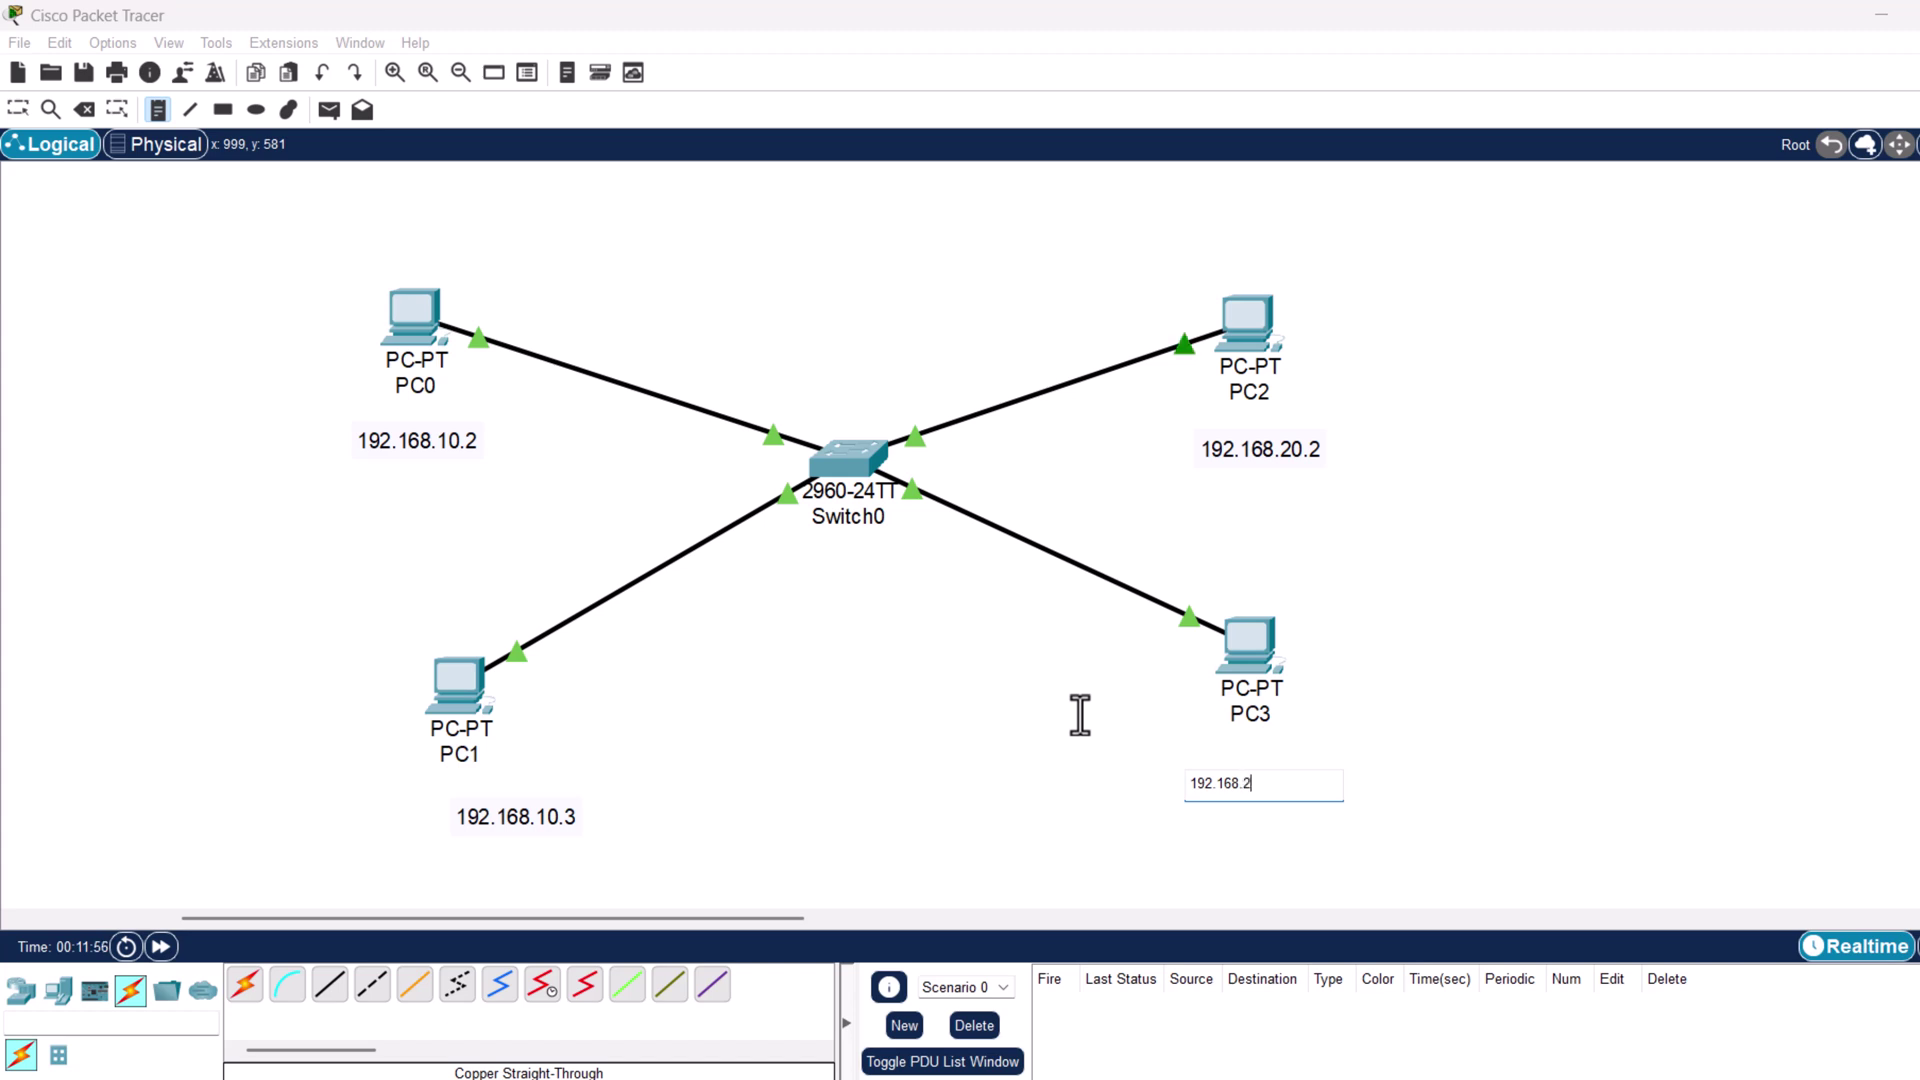
{"action": "type", "text": "0.3"}
{"action": "left_click", "coordinate": [14, 106]}
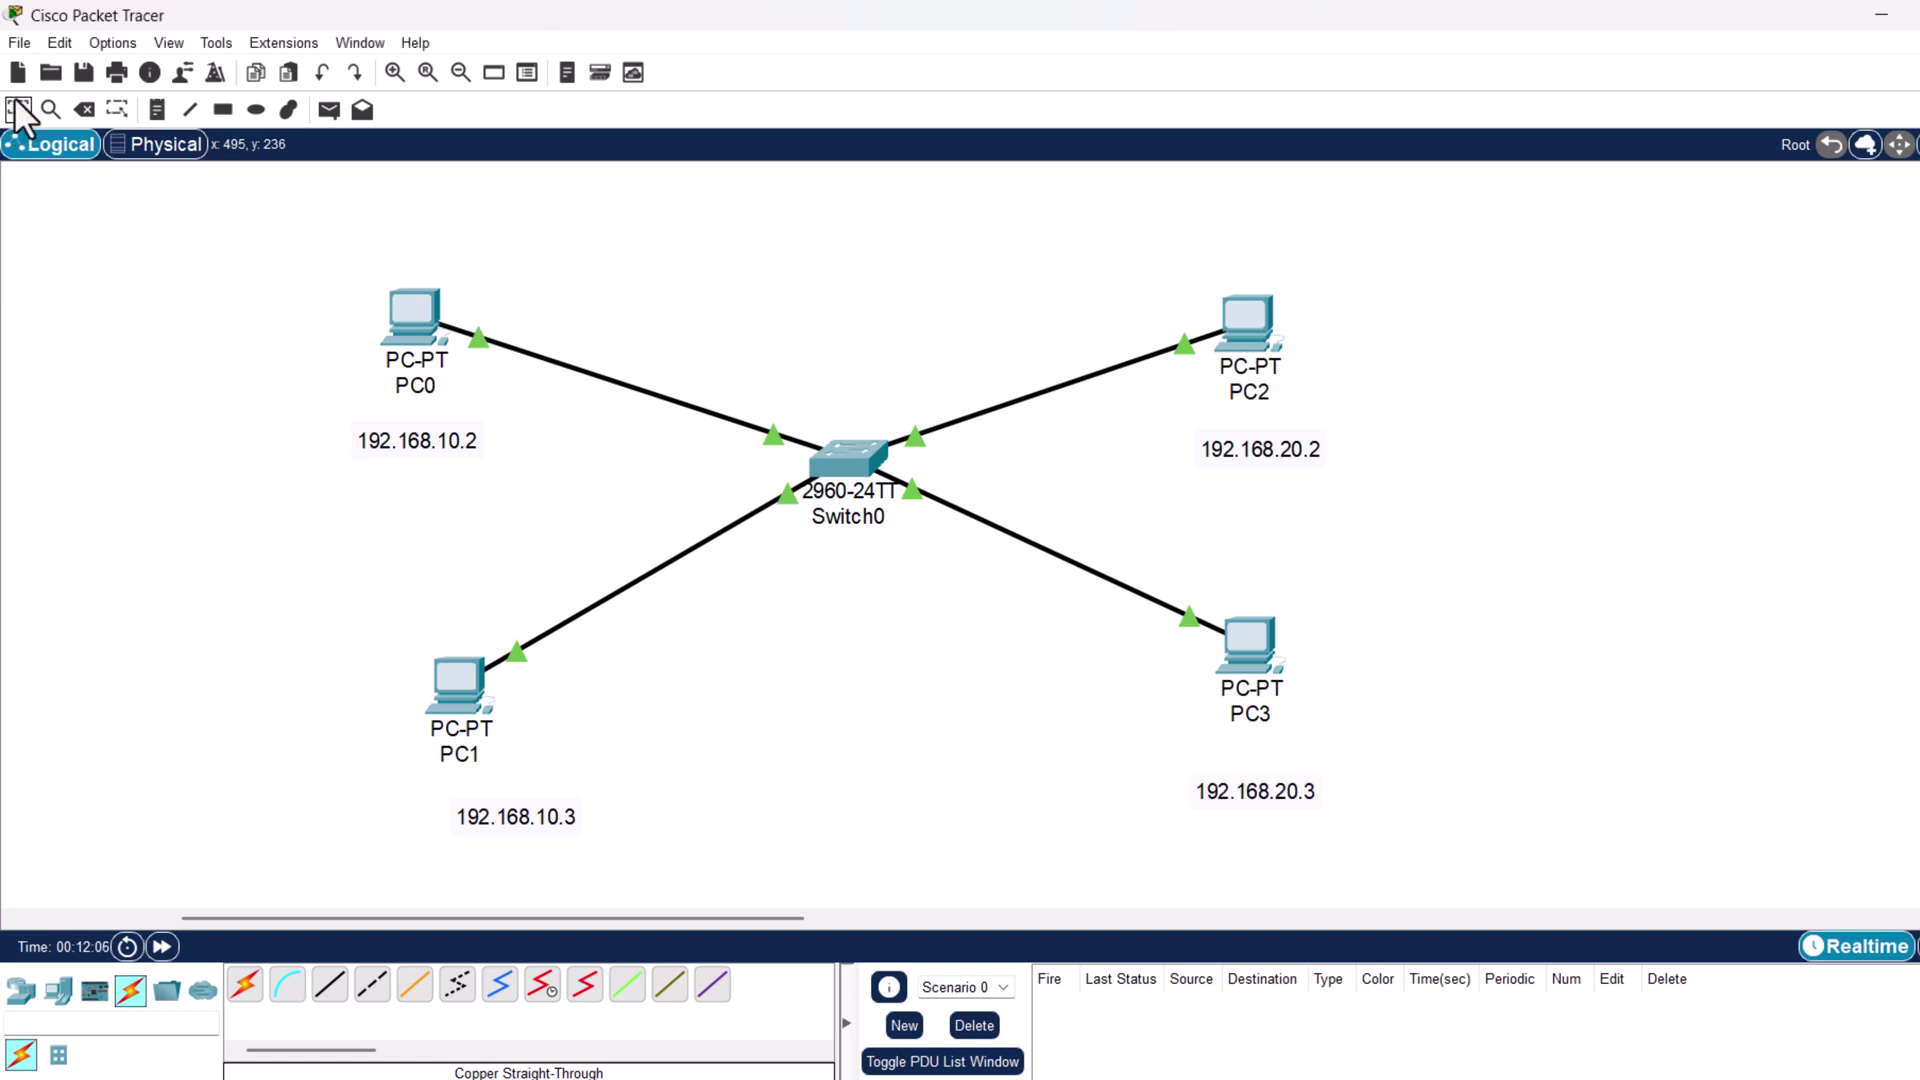
Give PC0 the static IPv4 address 192.168.10.2 with the automatically filled subnet mask.
{"action": "left_click", "coordinate": [408, 326]}
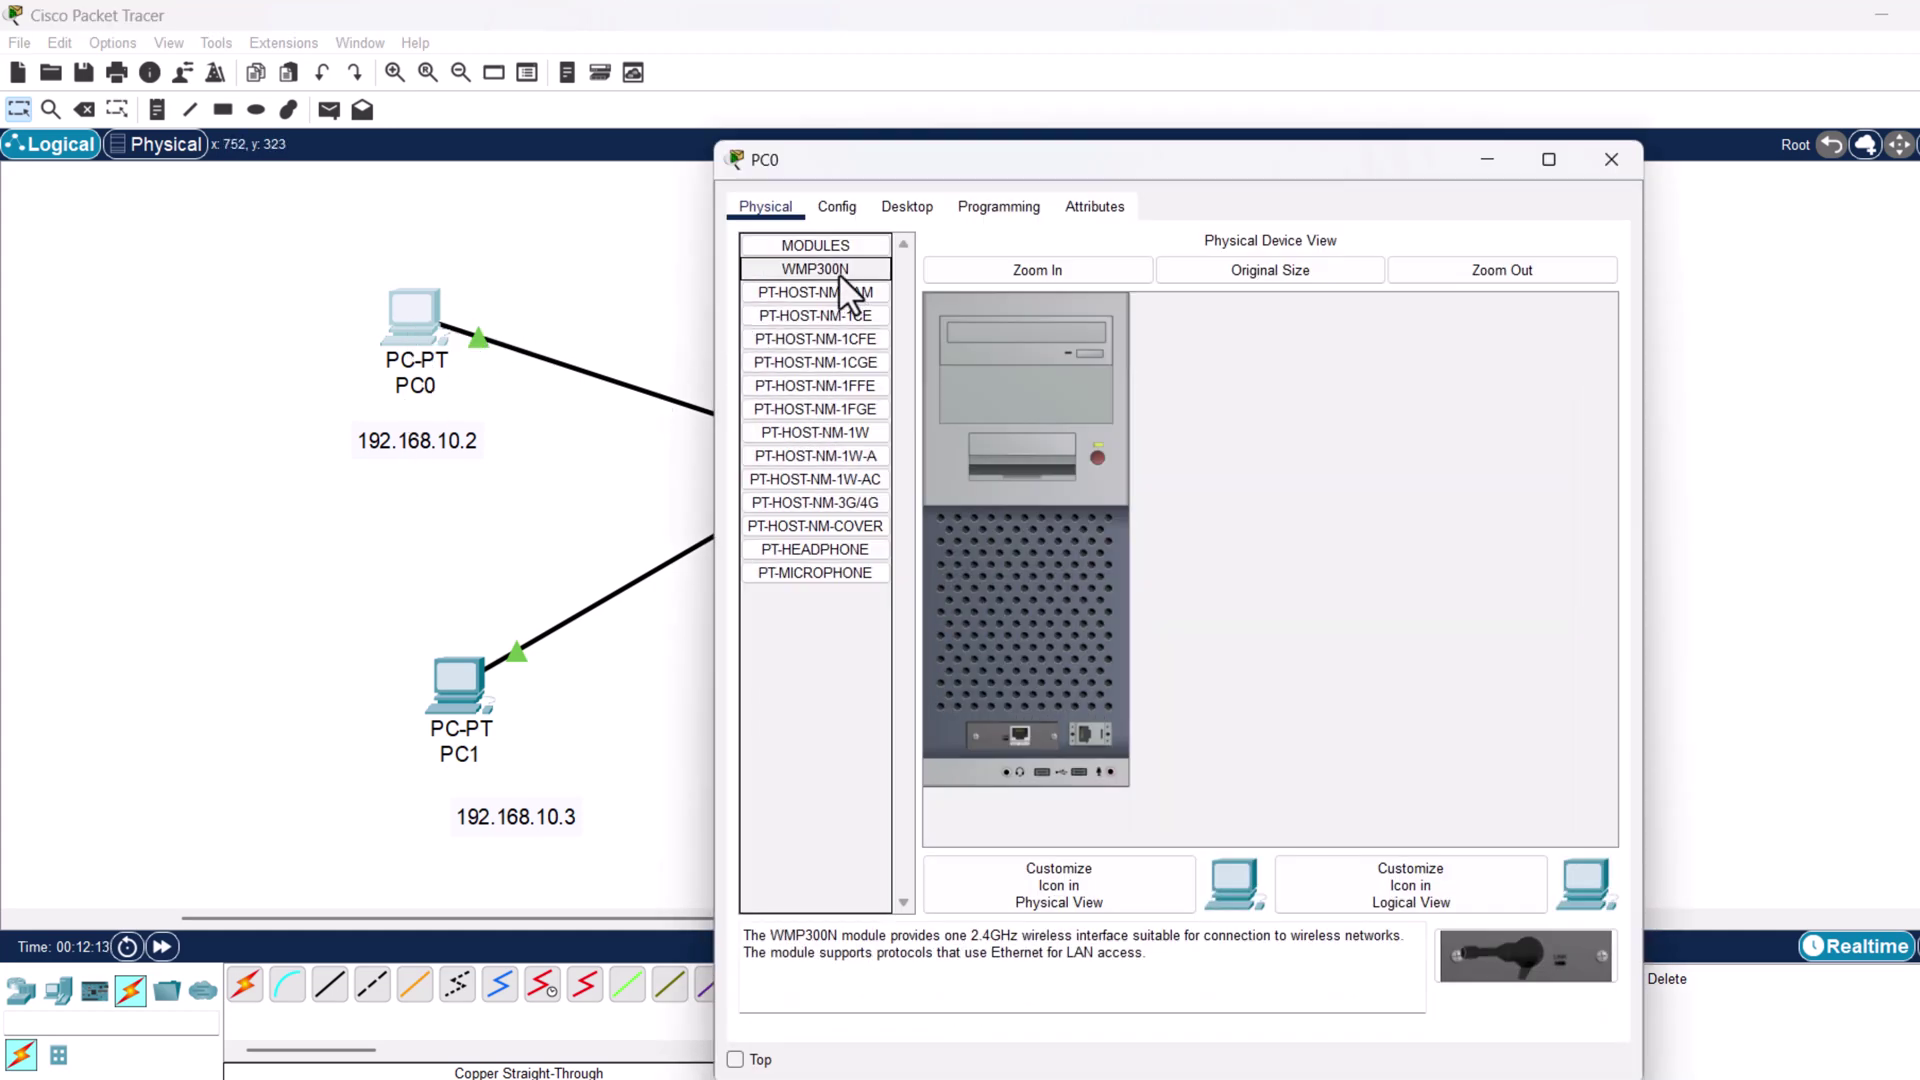
{"action": "left_click", "coordinate": [909, 212]}
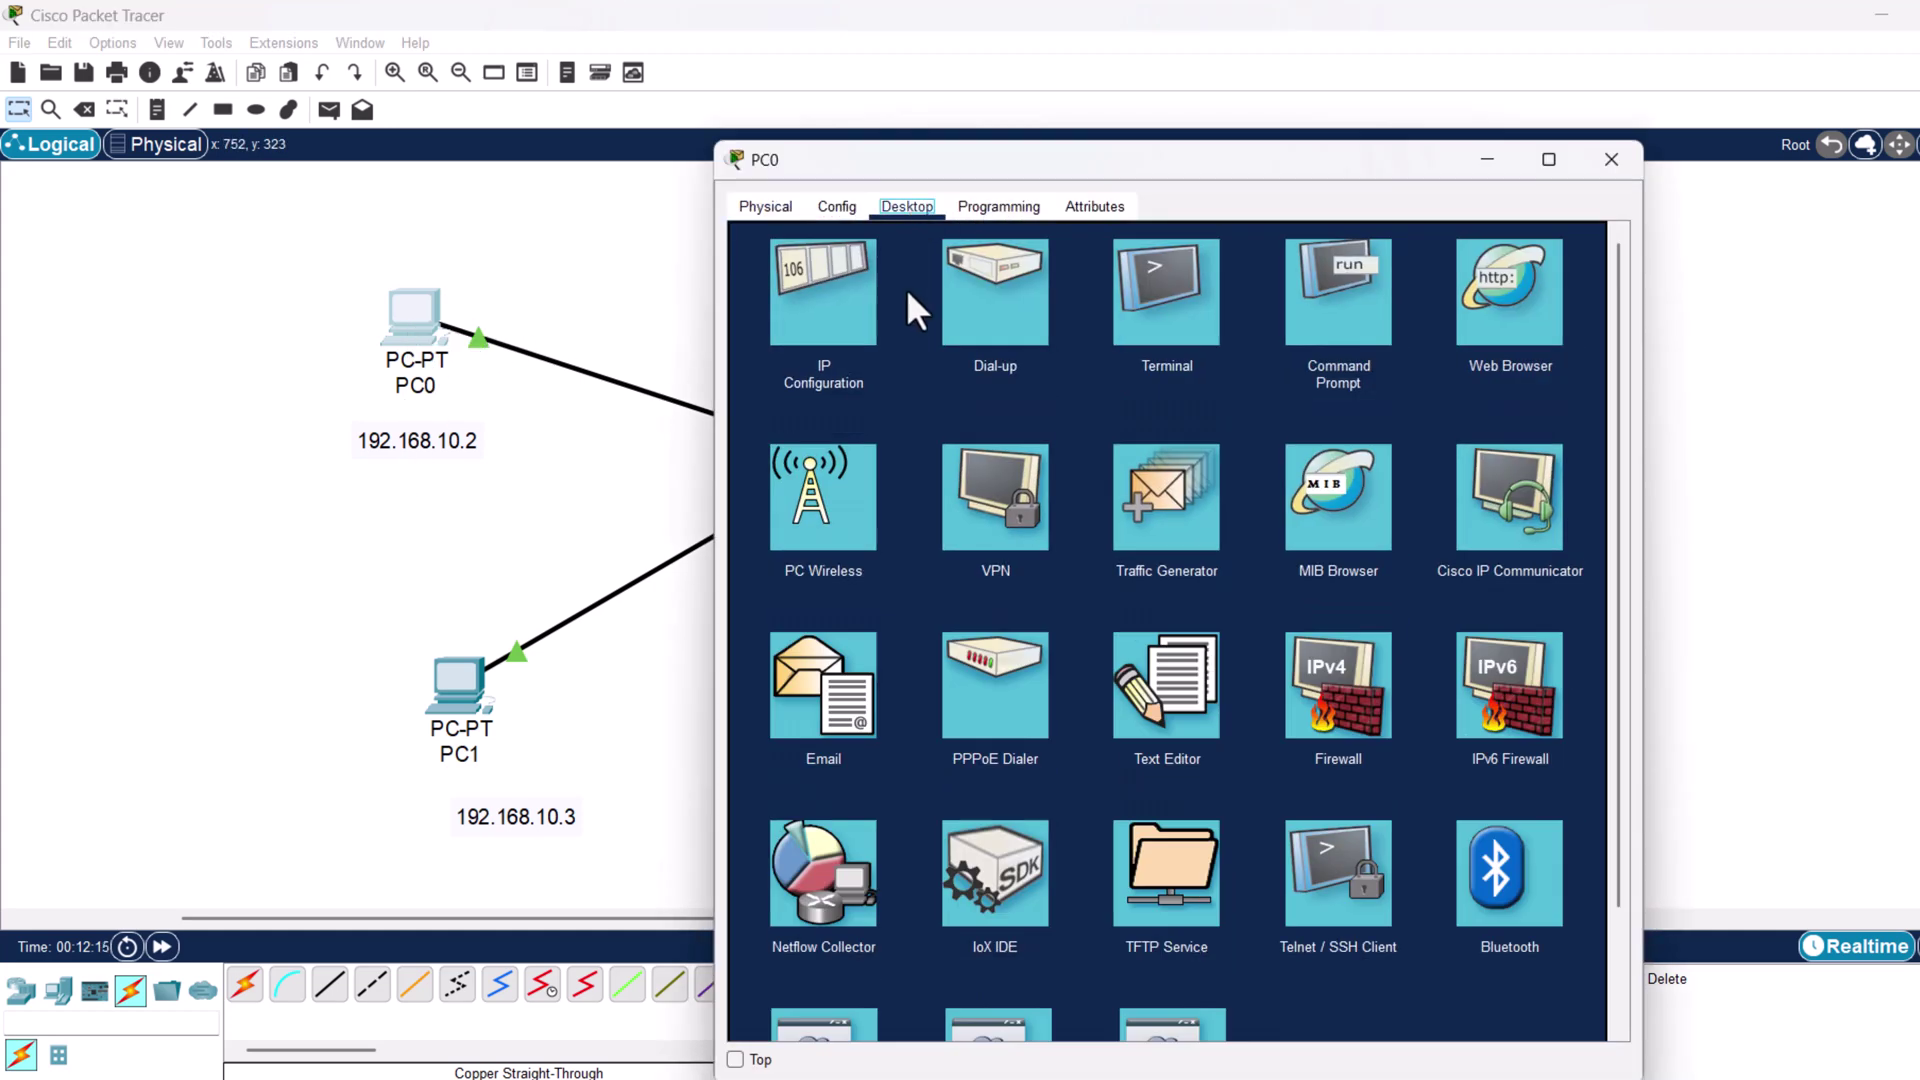
{"action": "left_click", "coordinate": [824, 290]}
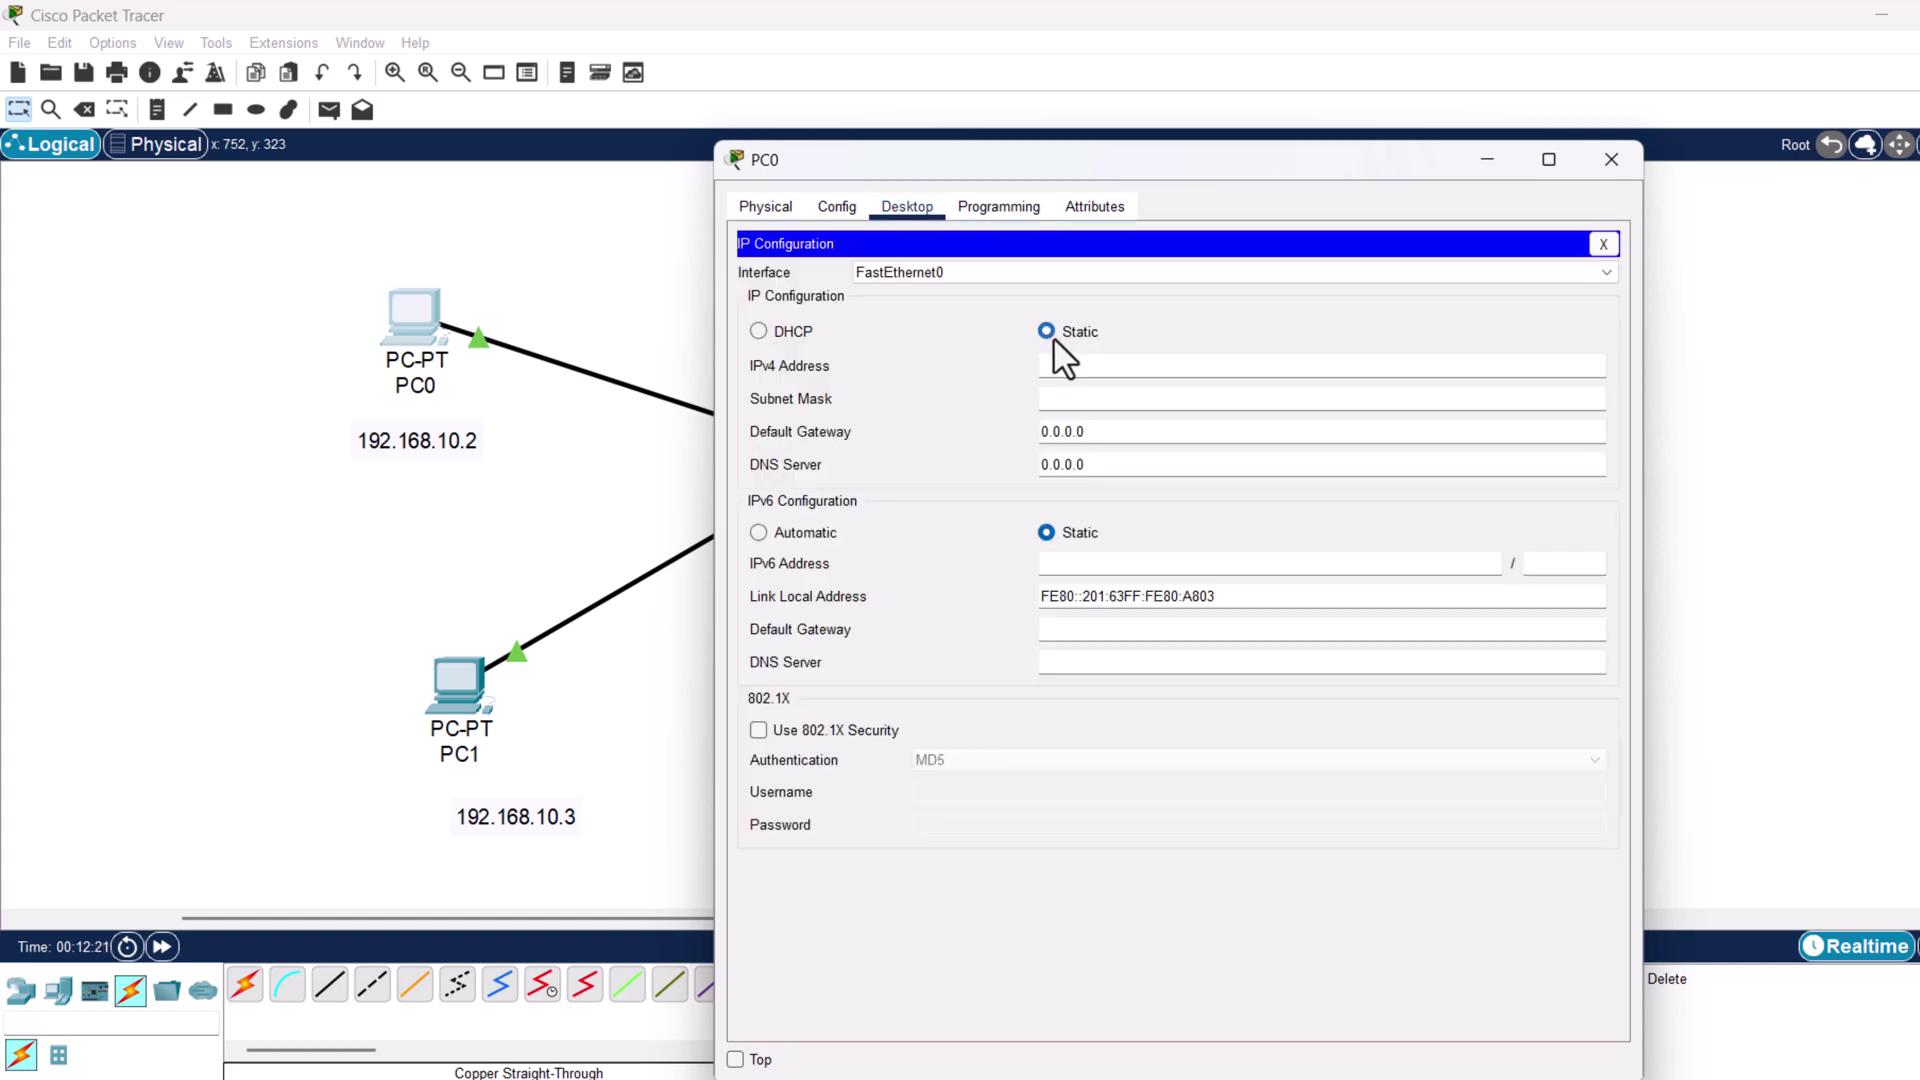
{"action": "left_click", "coordinate": [1066, 365]}
{"action": "type", "text": "192.168.10.2"}
{"action": "left_click", "coordinate": [1090, 398]}
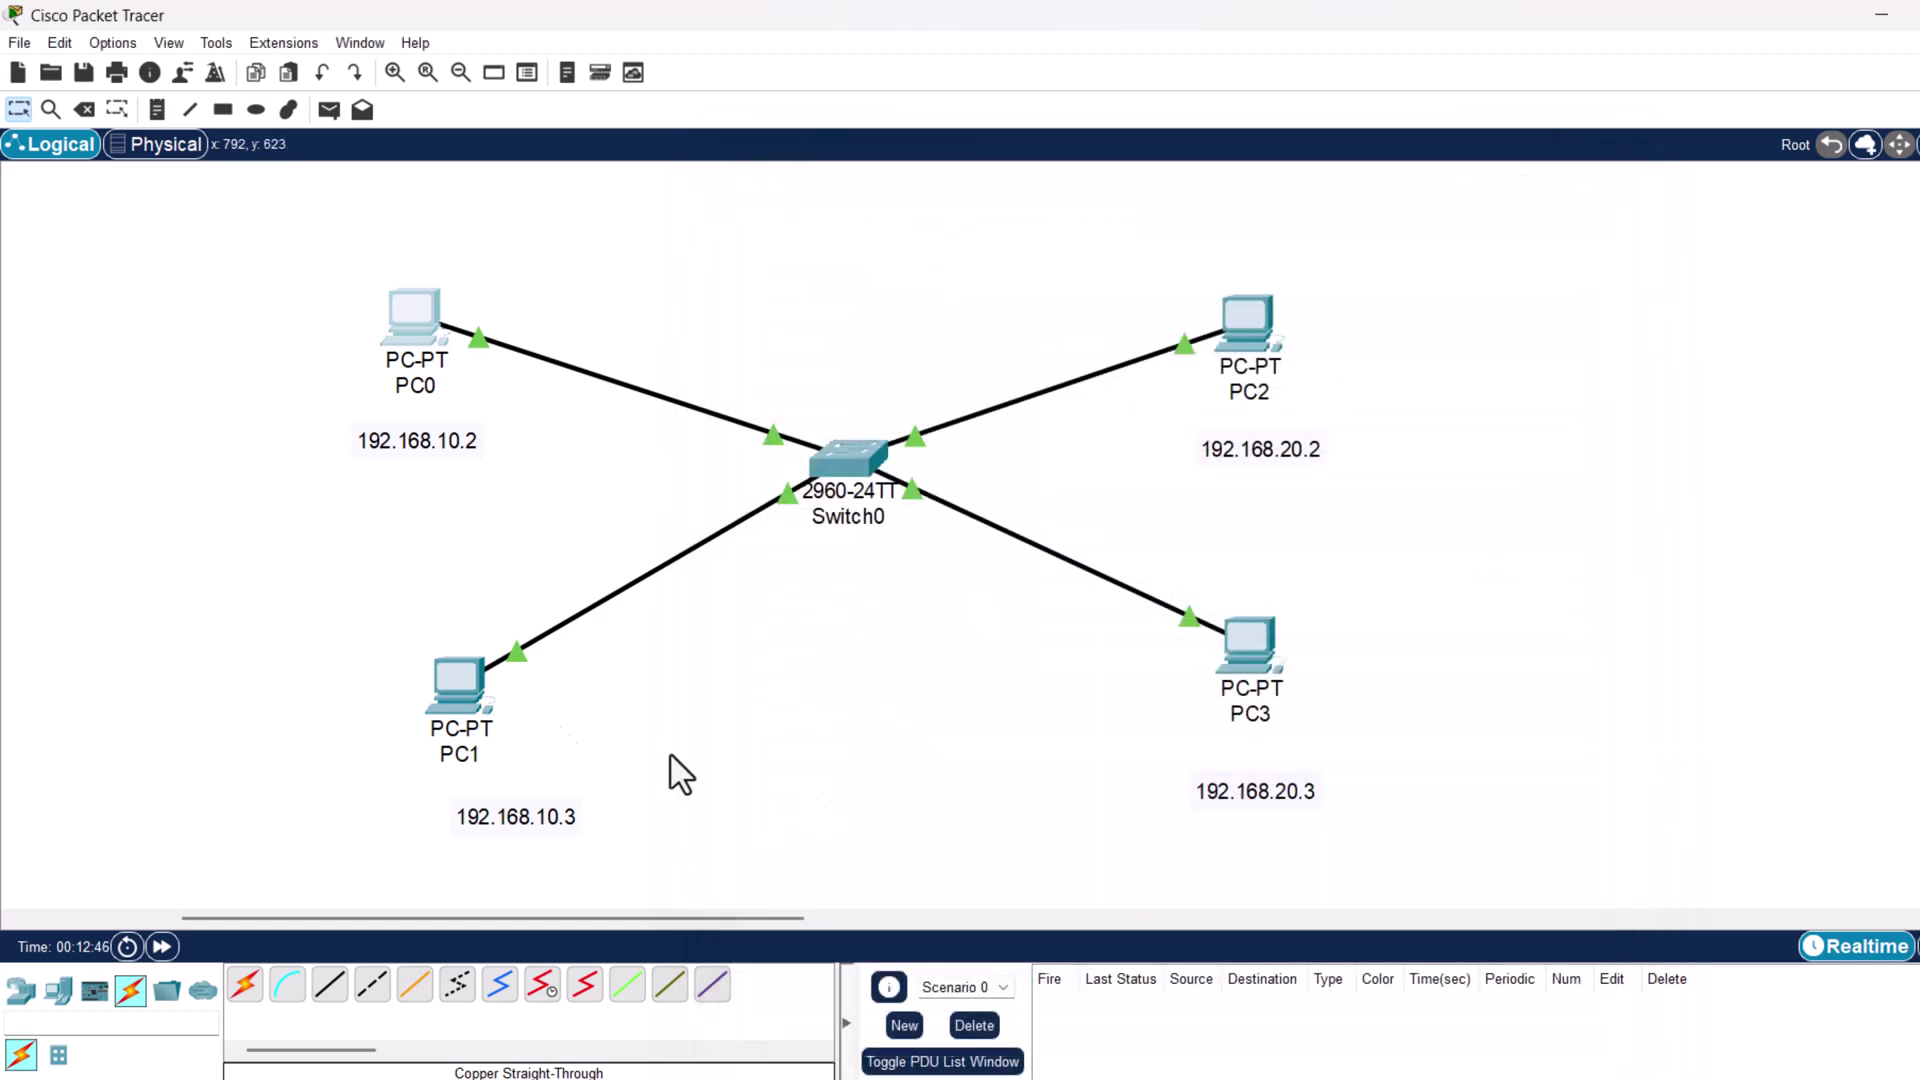
Give PC1 the static IPv4 address 192.168.10.3 with subnet mask 255.255.255.0, and close its configuration window.
{"action": "left_click", "coordinate": [462, 694]}
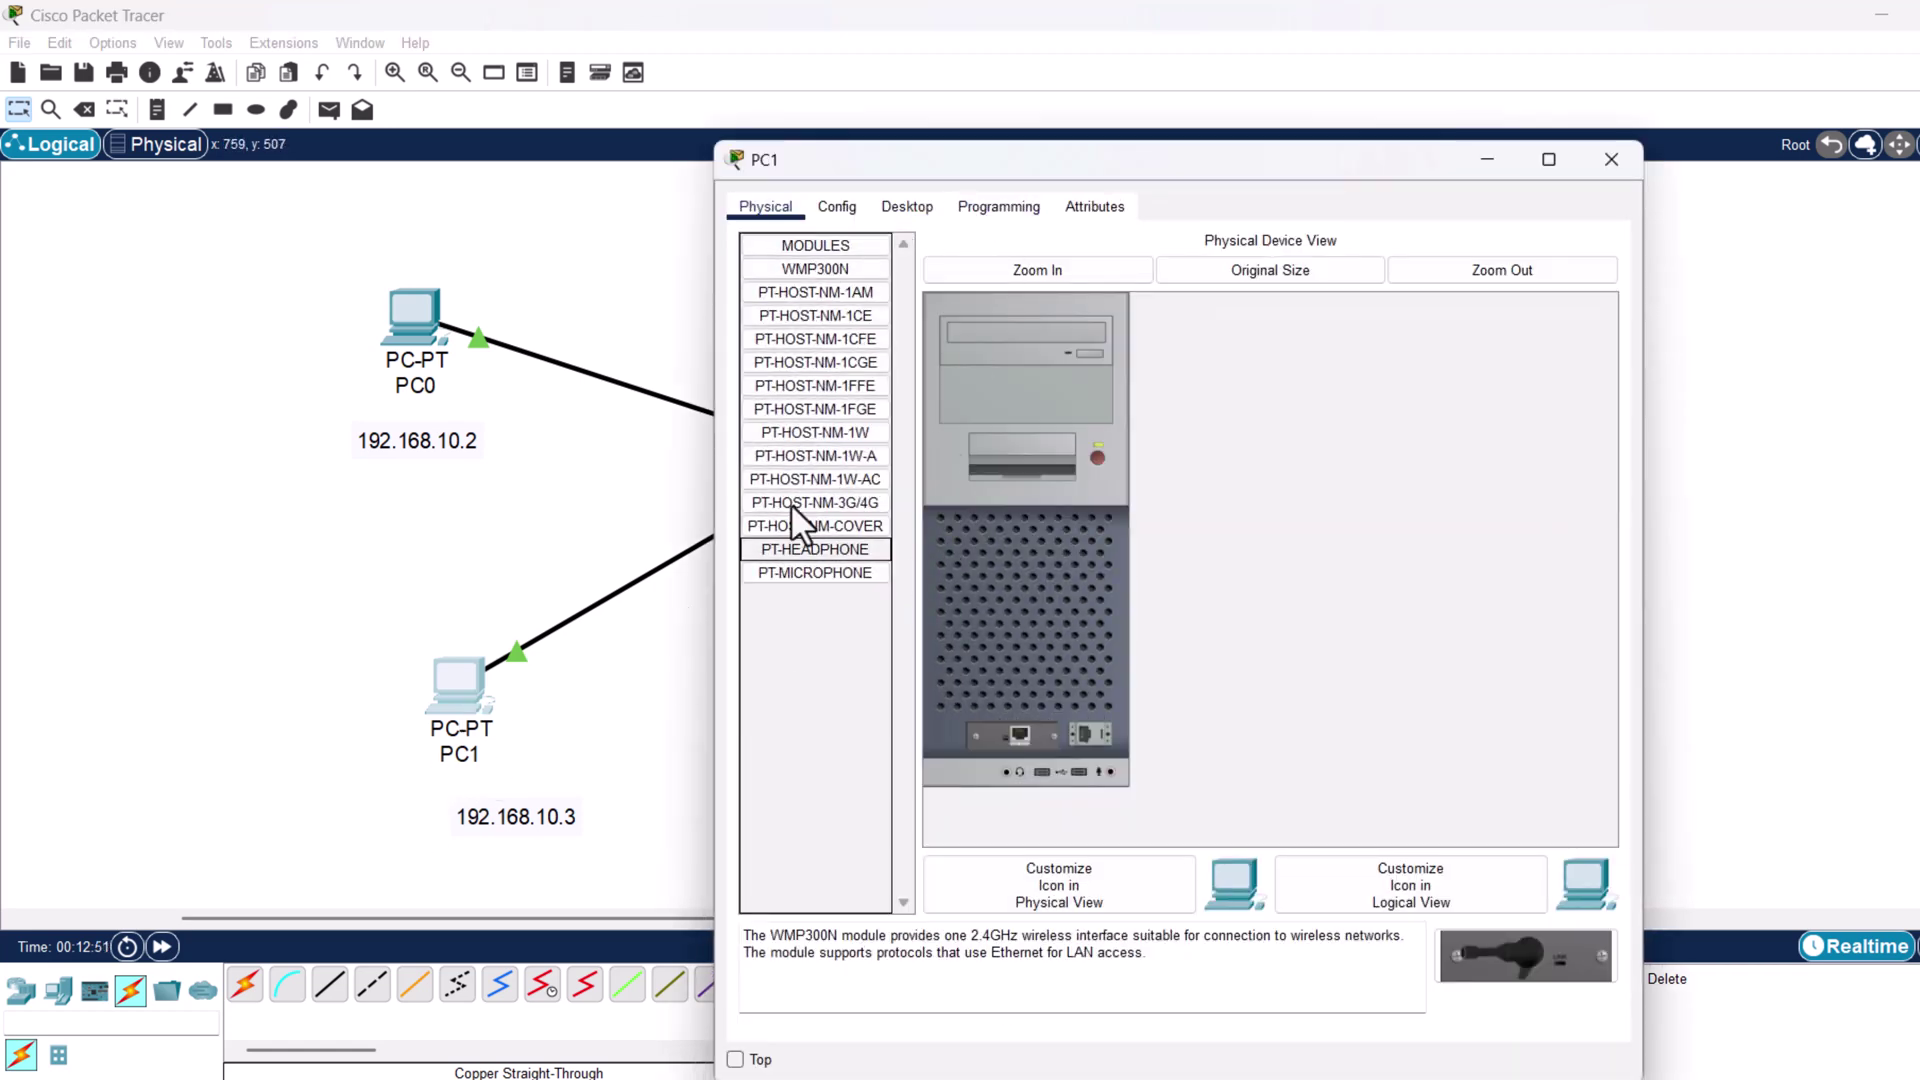
{"action": "left_click", "coordinate": [907, 208]}
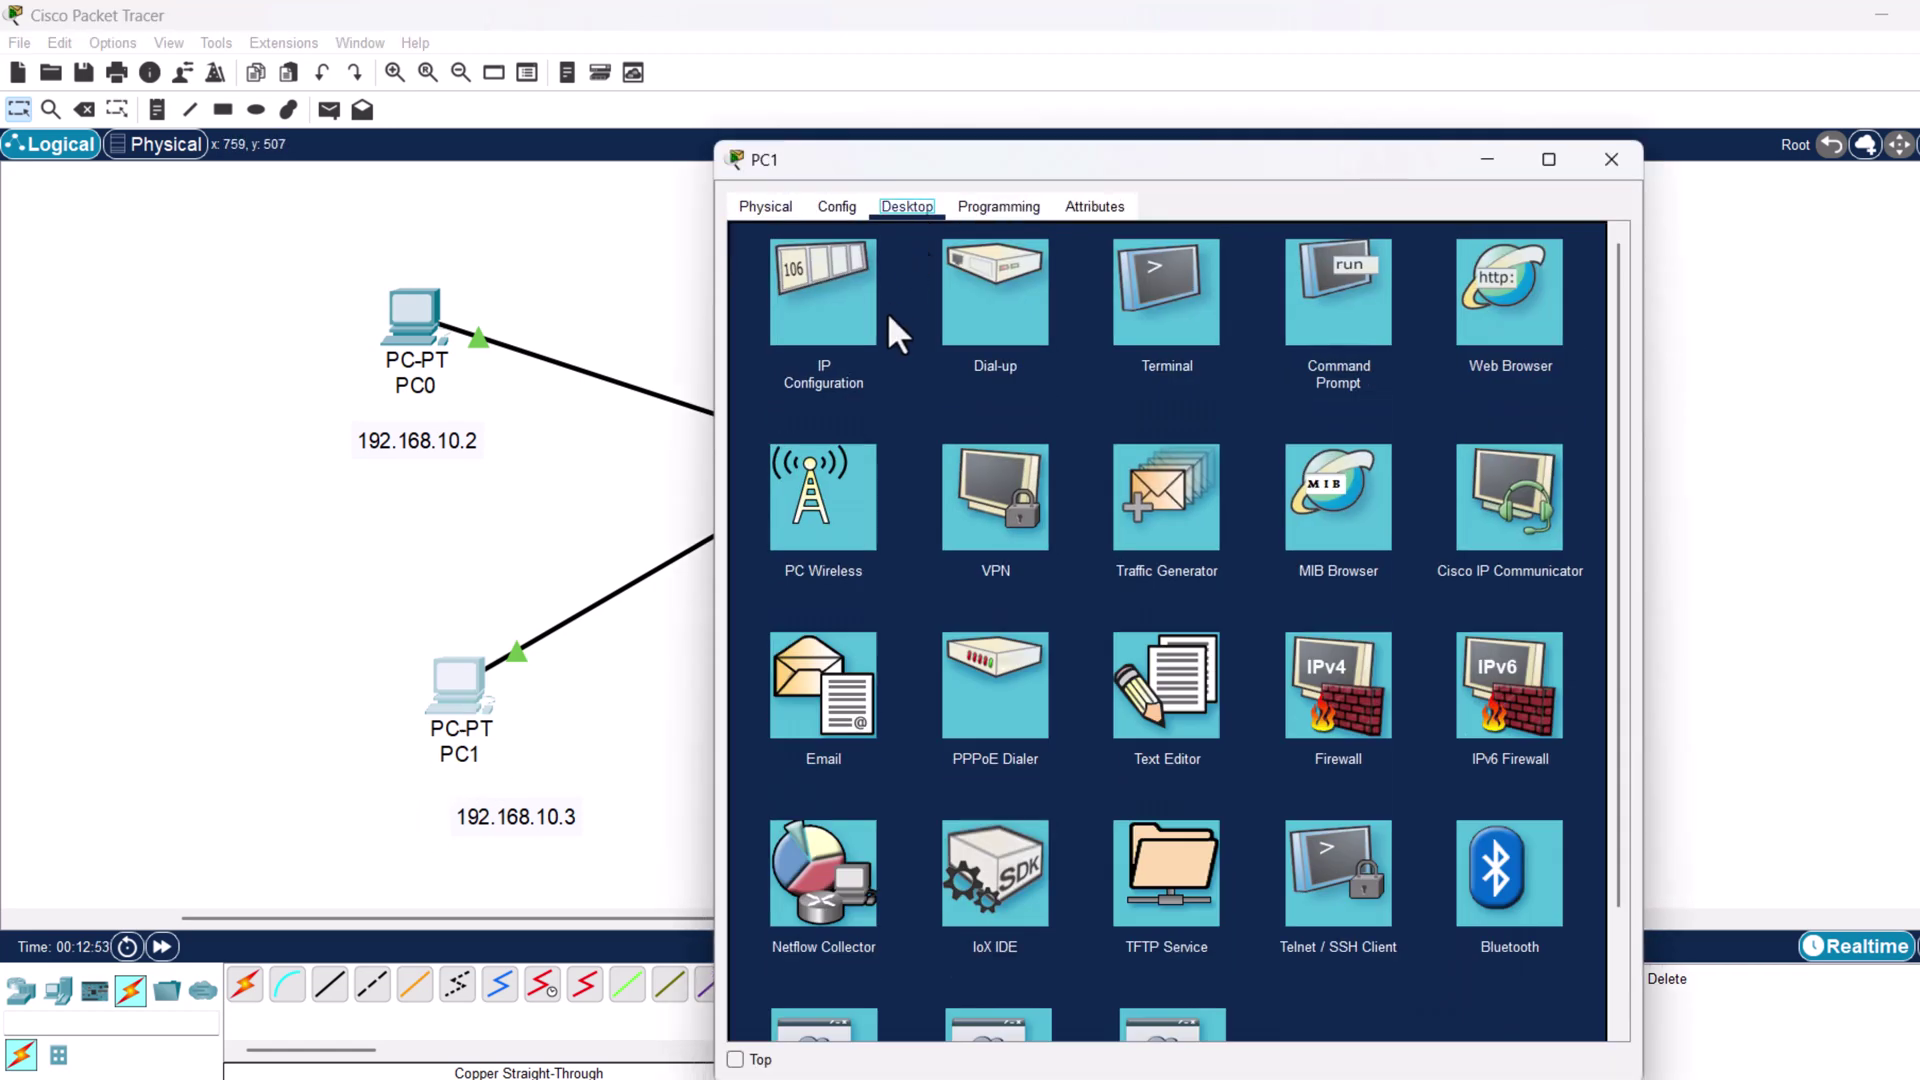
{"action": "left_click", "coordinate": [834, 294]}
{"action": "left_click", "coordinate": [1082, 367]}
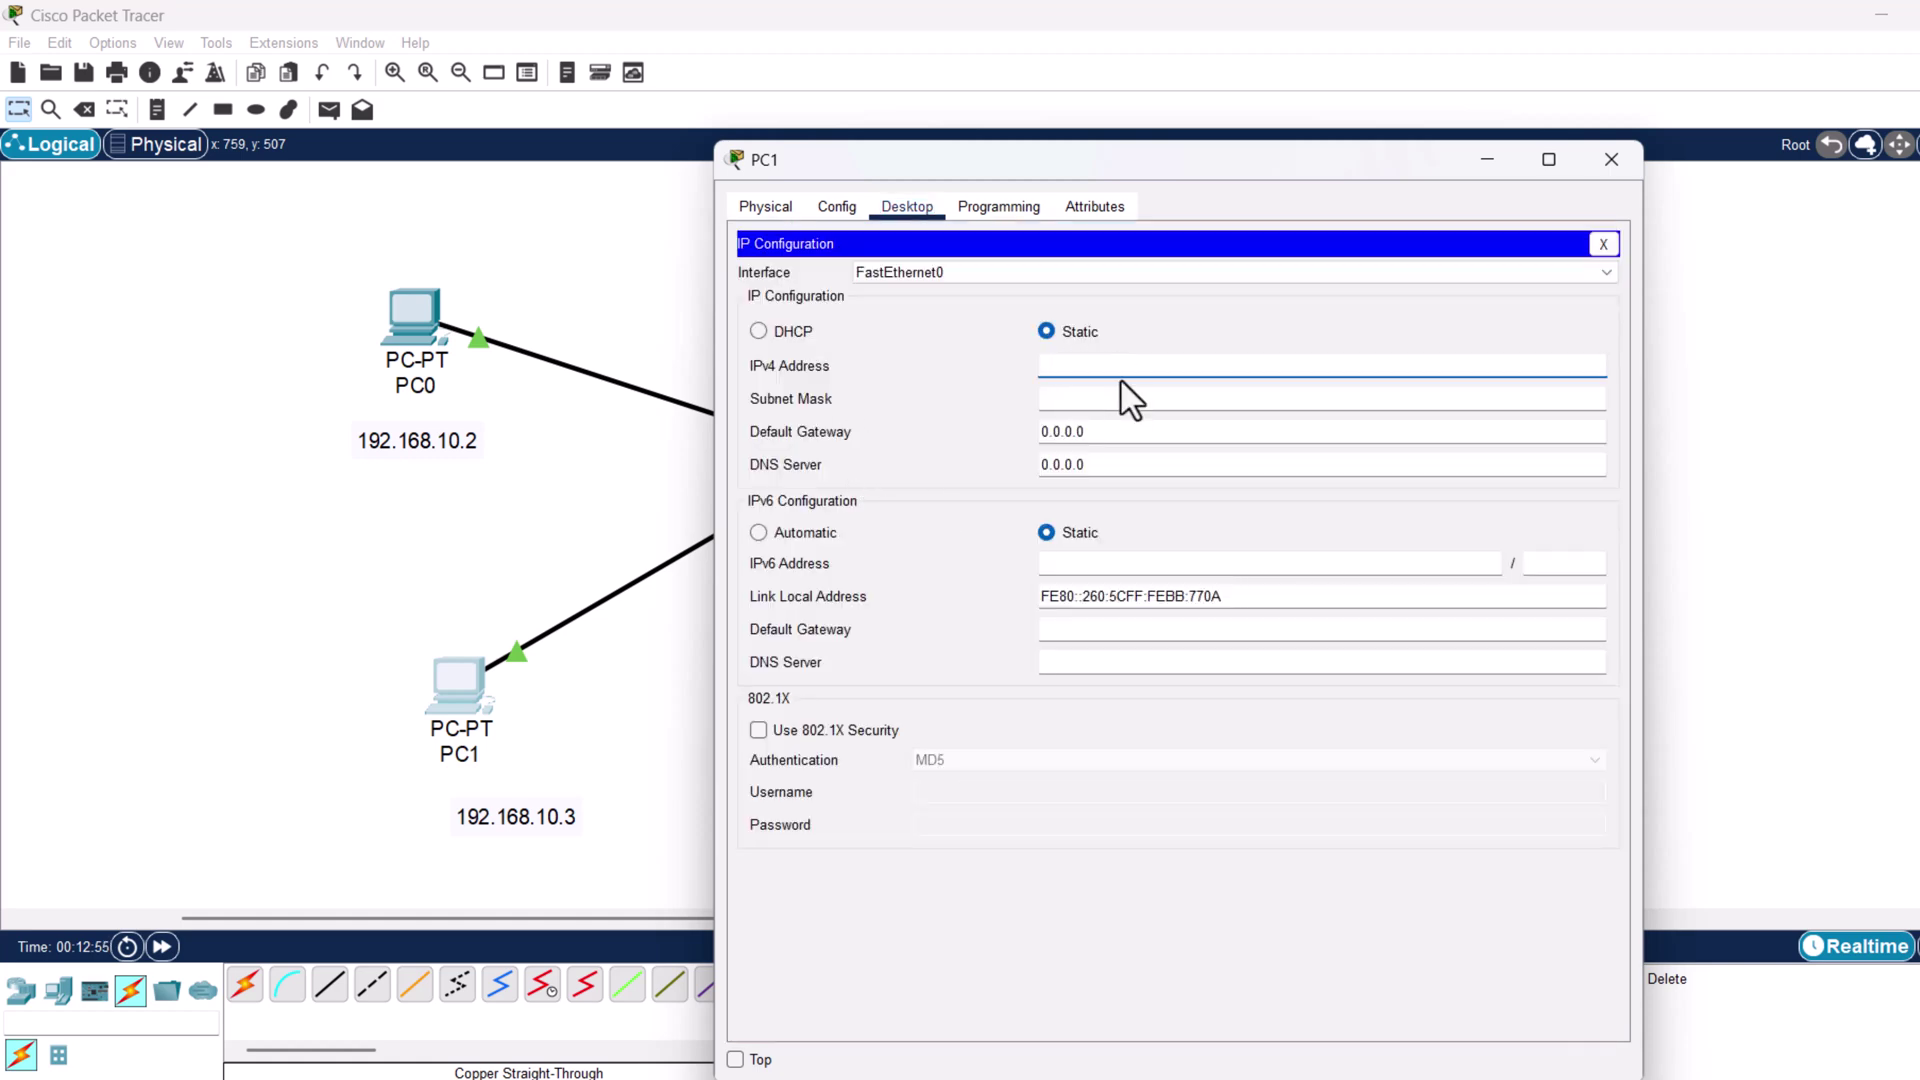
{"action": "type", "text": "192.168.10.3"}
{"action": "left_click", "coordinate": [1110, 398]}
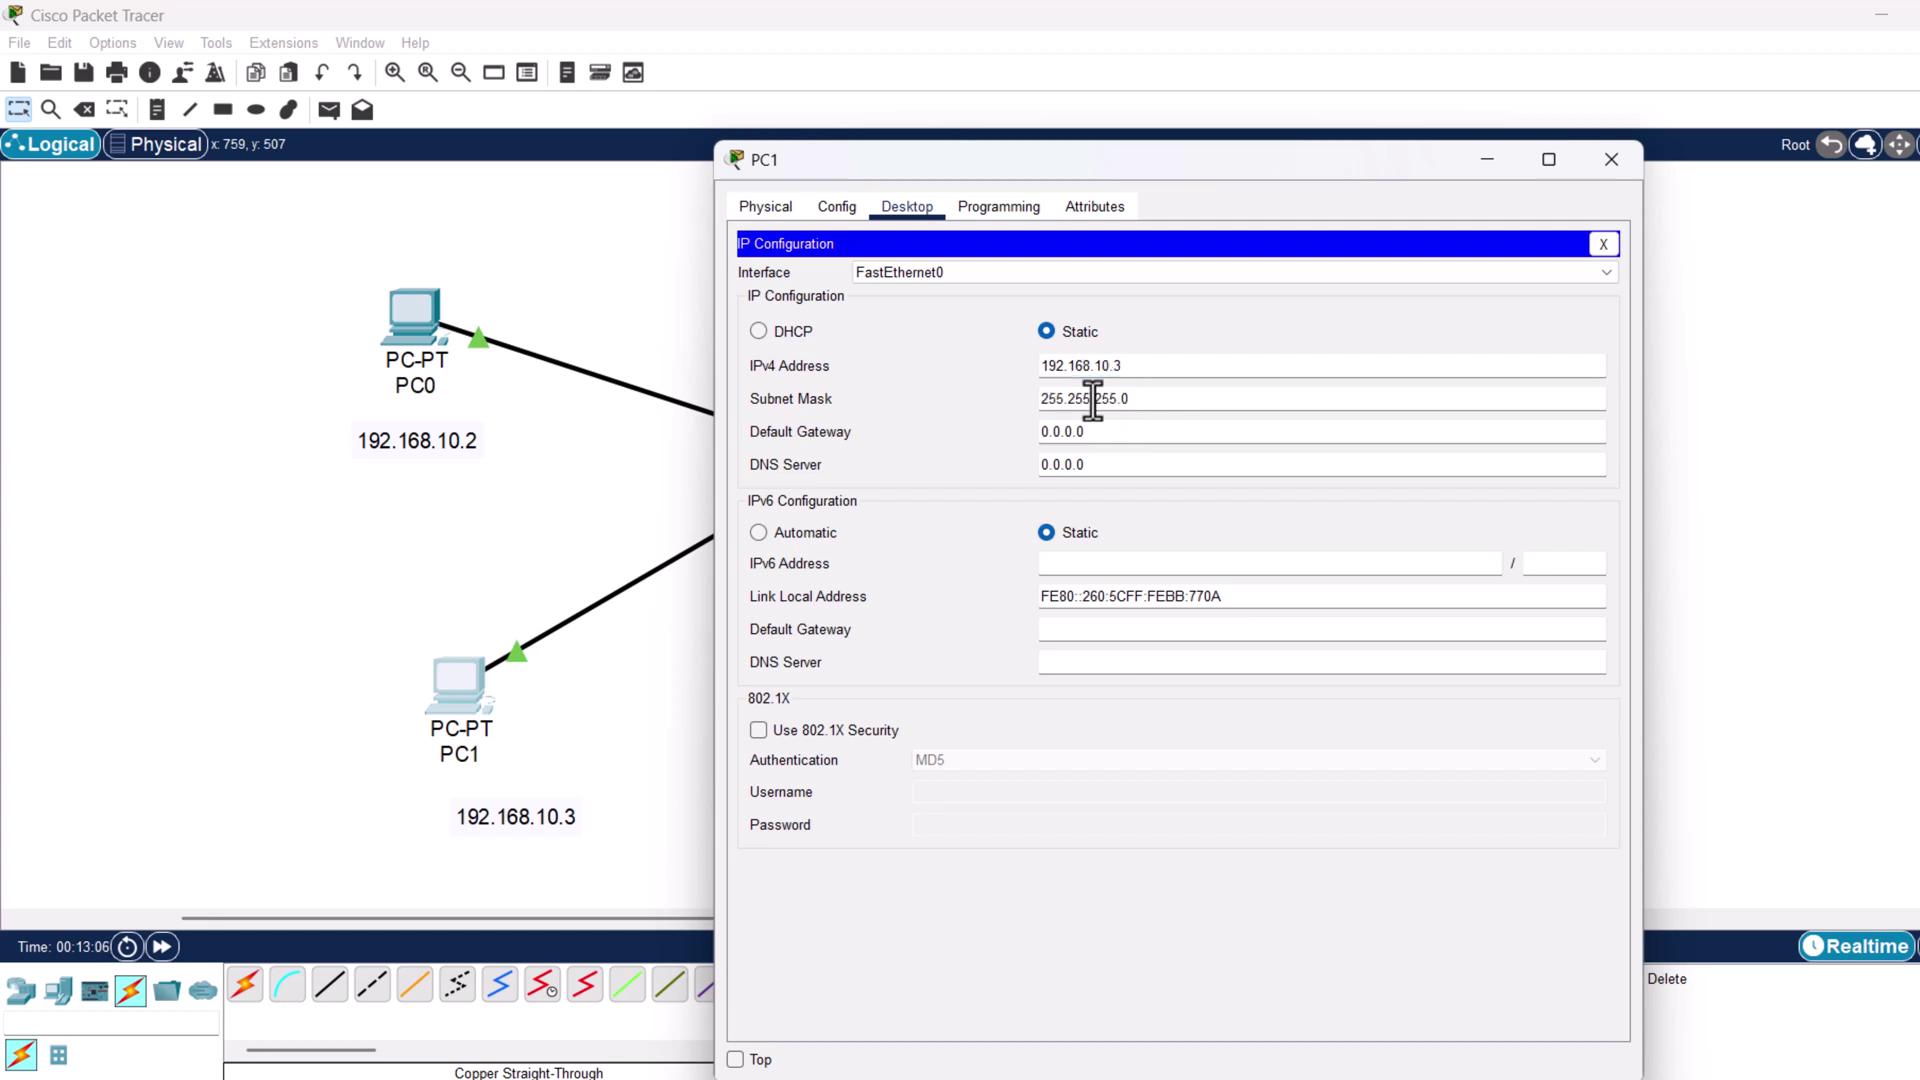
{"action": "left_click", "coordinate": [1597, 160]}
Give PC2 the static IPv4 address 192.168.20.2 with subnet mask 255.255.255.0, and close its configuration window.
{"action": "left_click", "coordinate": [1256, 333]}
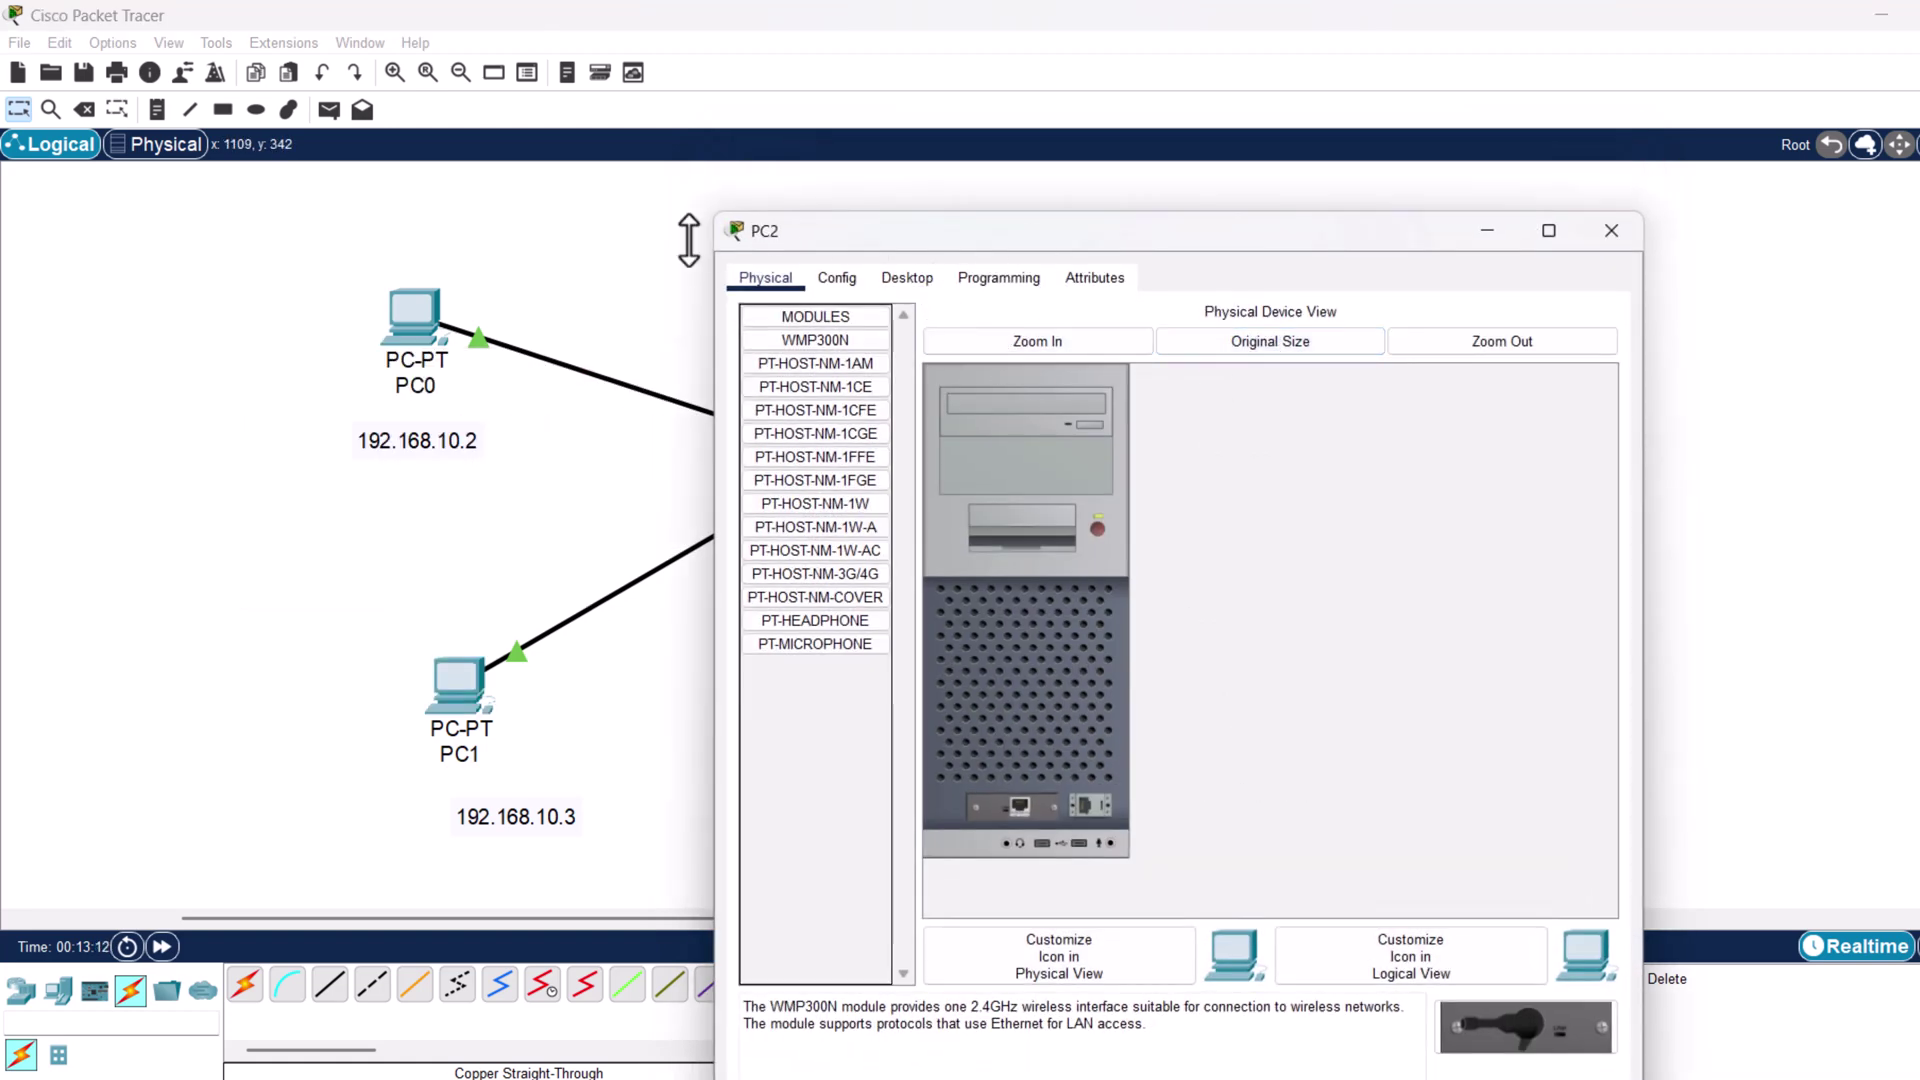
{"action": "left_click_drag", "start_coordinate": [745, 236], "coordinate": [275, 178]}
{"action": "left_click", "coordinate": [436, 222]}
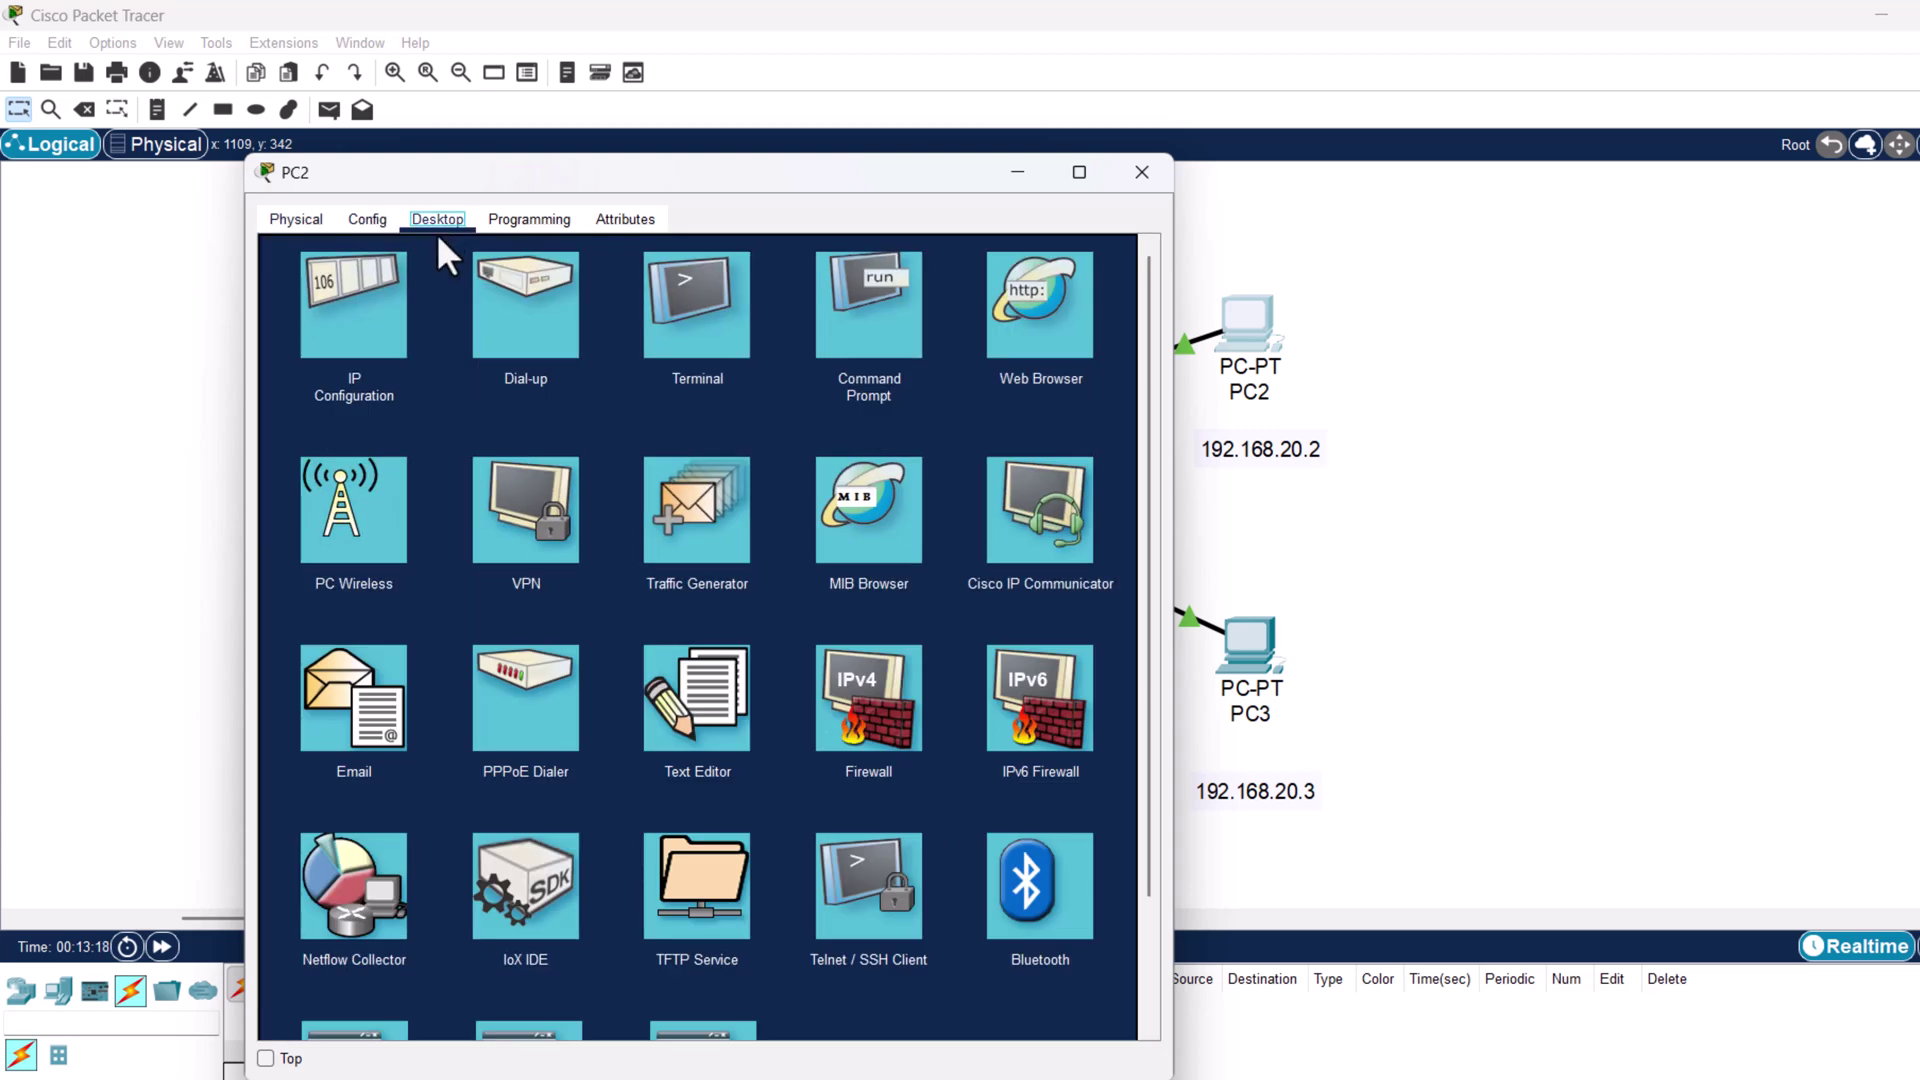
{"action": "left_click", "coordinate": [350, 330]}
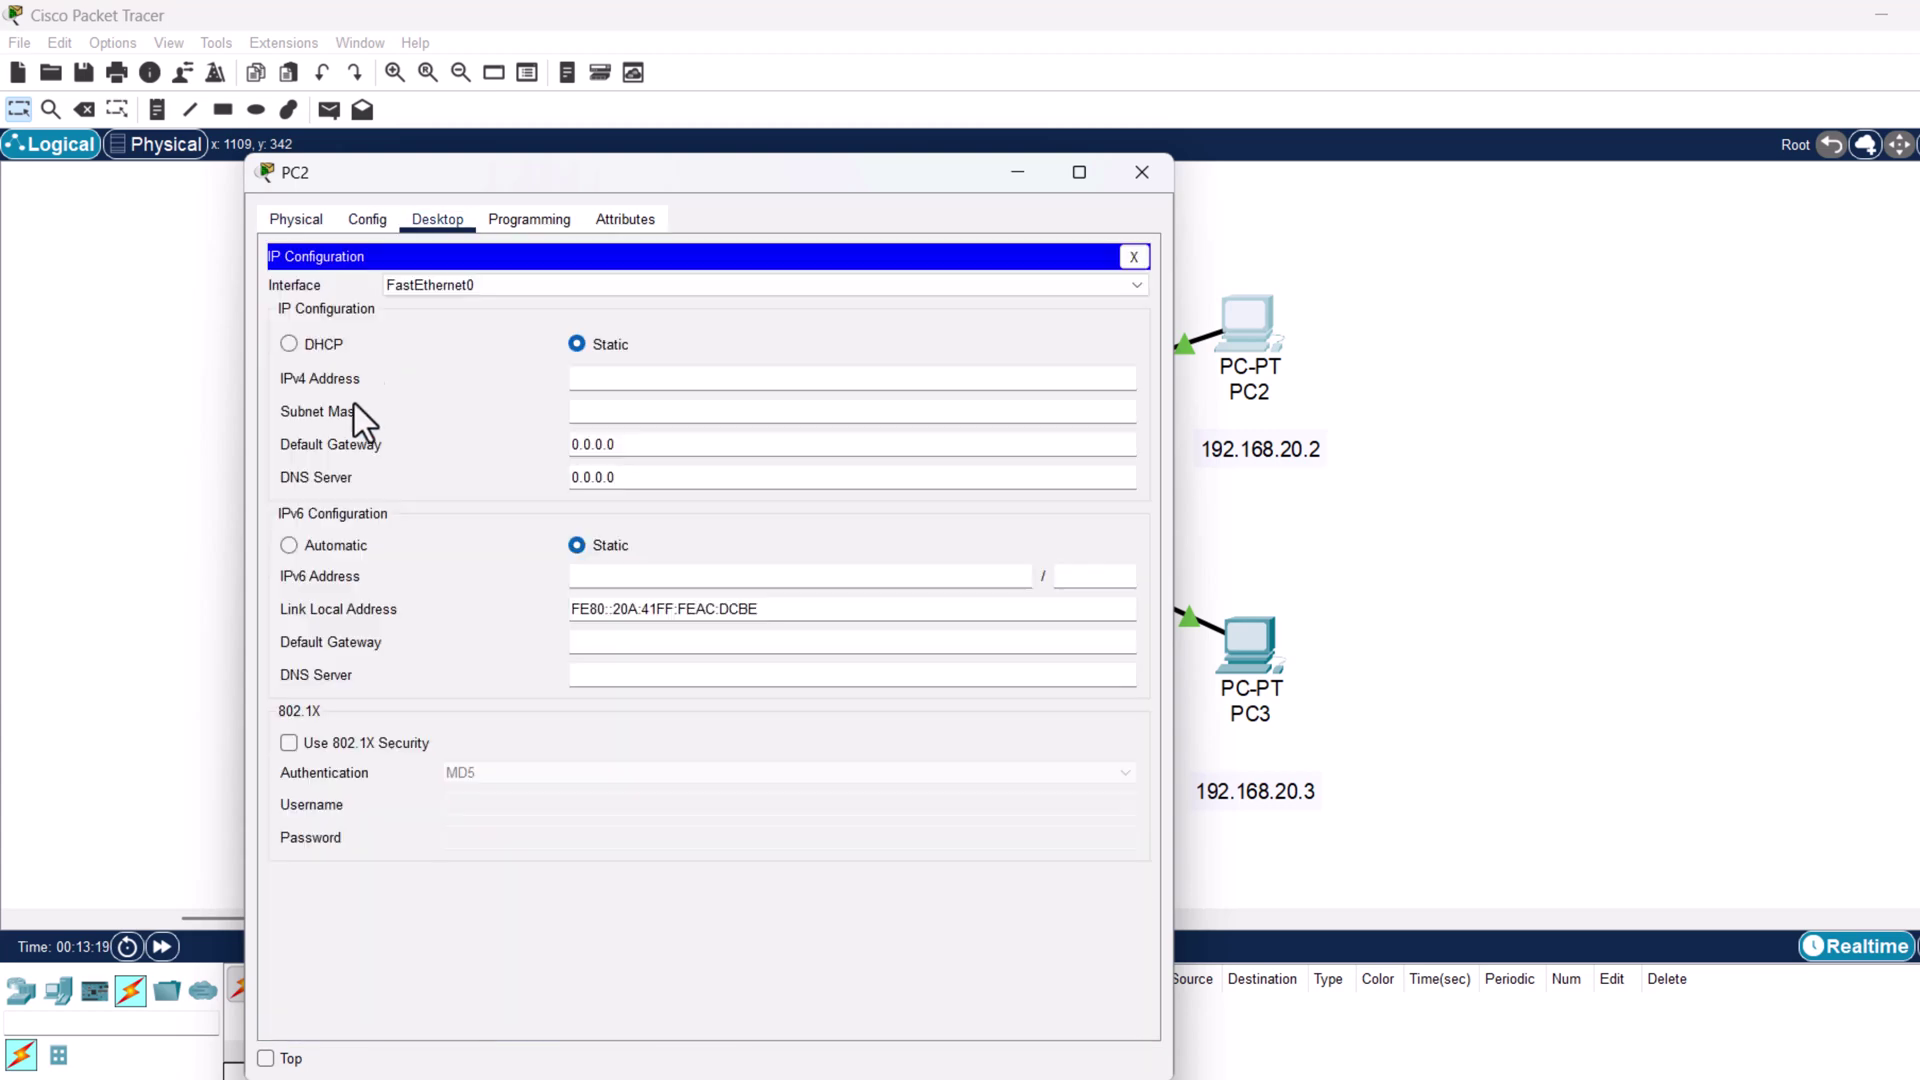
{"action": "left_click", "coordinate": [597, 381]}
{"action": "type", "text": "192.168.20.2"}
{"action": "left_click", "coordinate": [598, 410]}
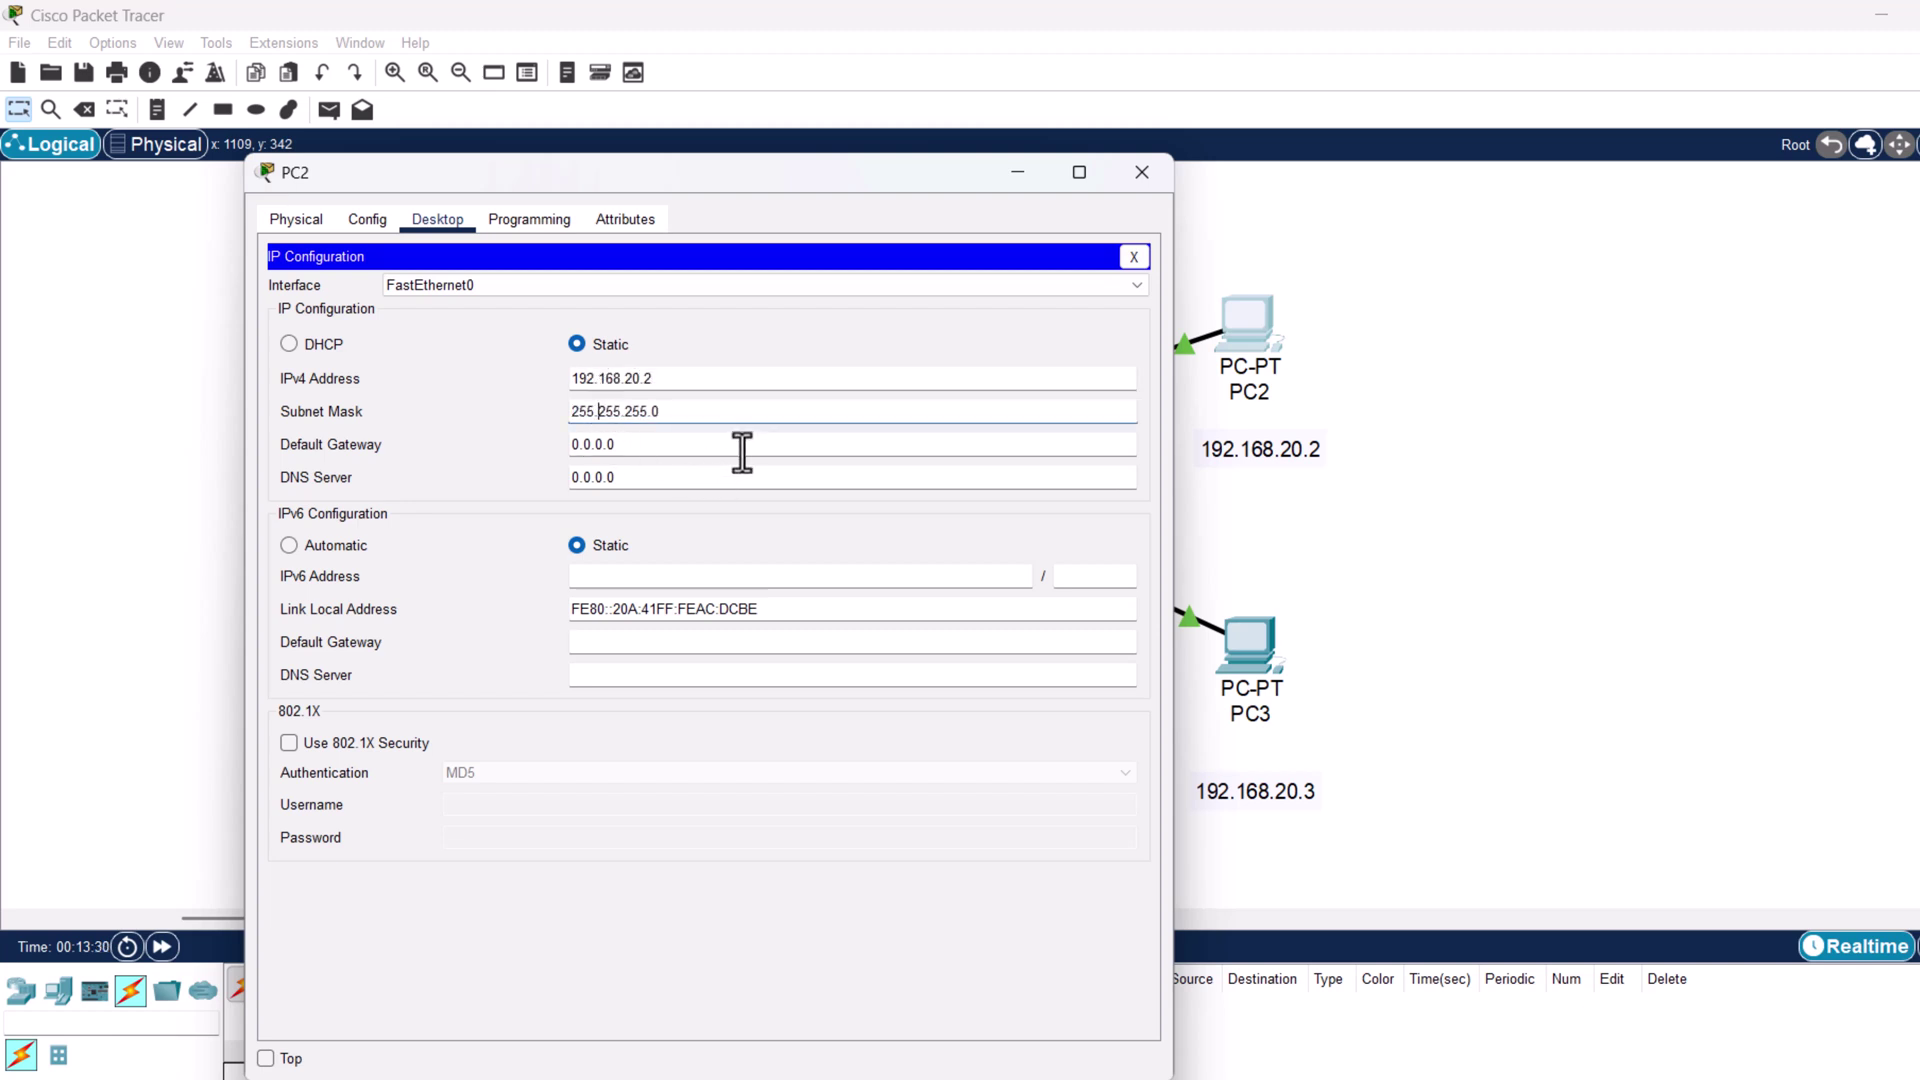
{"action": "left_click", "coordinate": [1142, 174]}
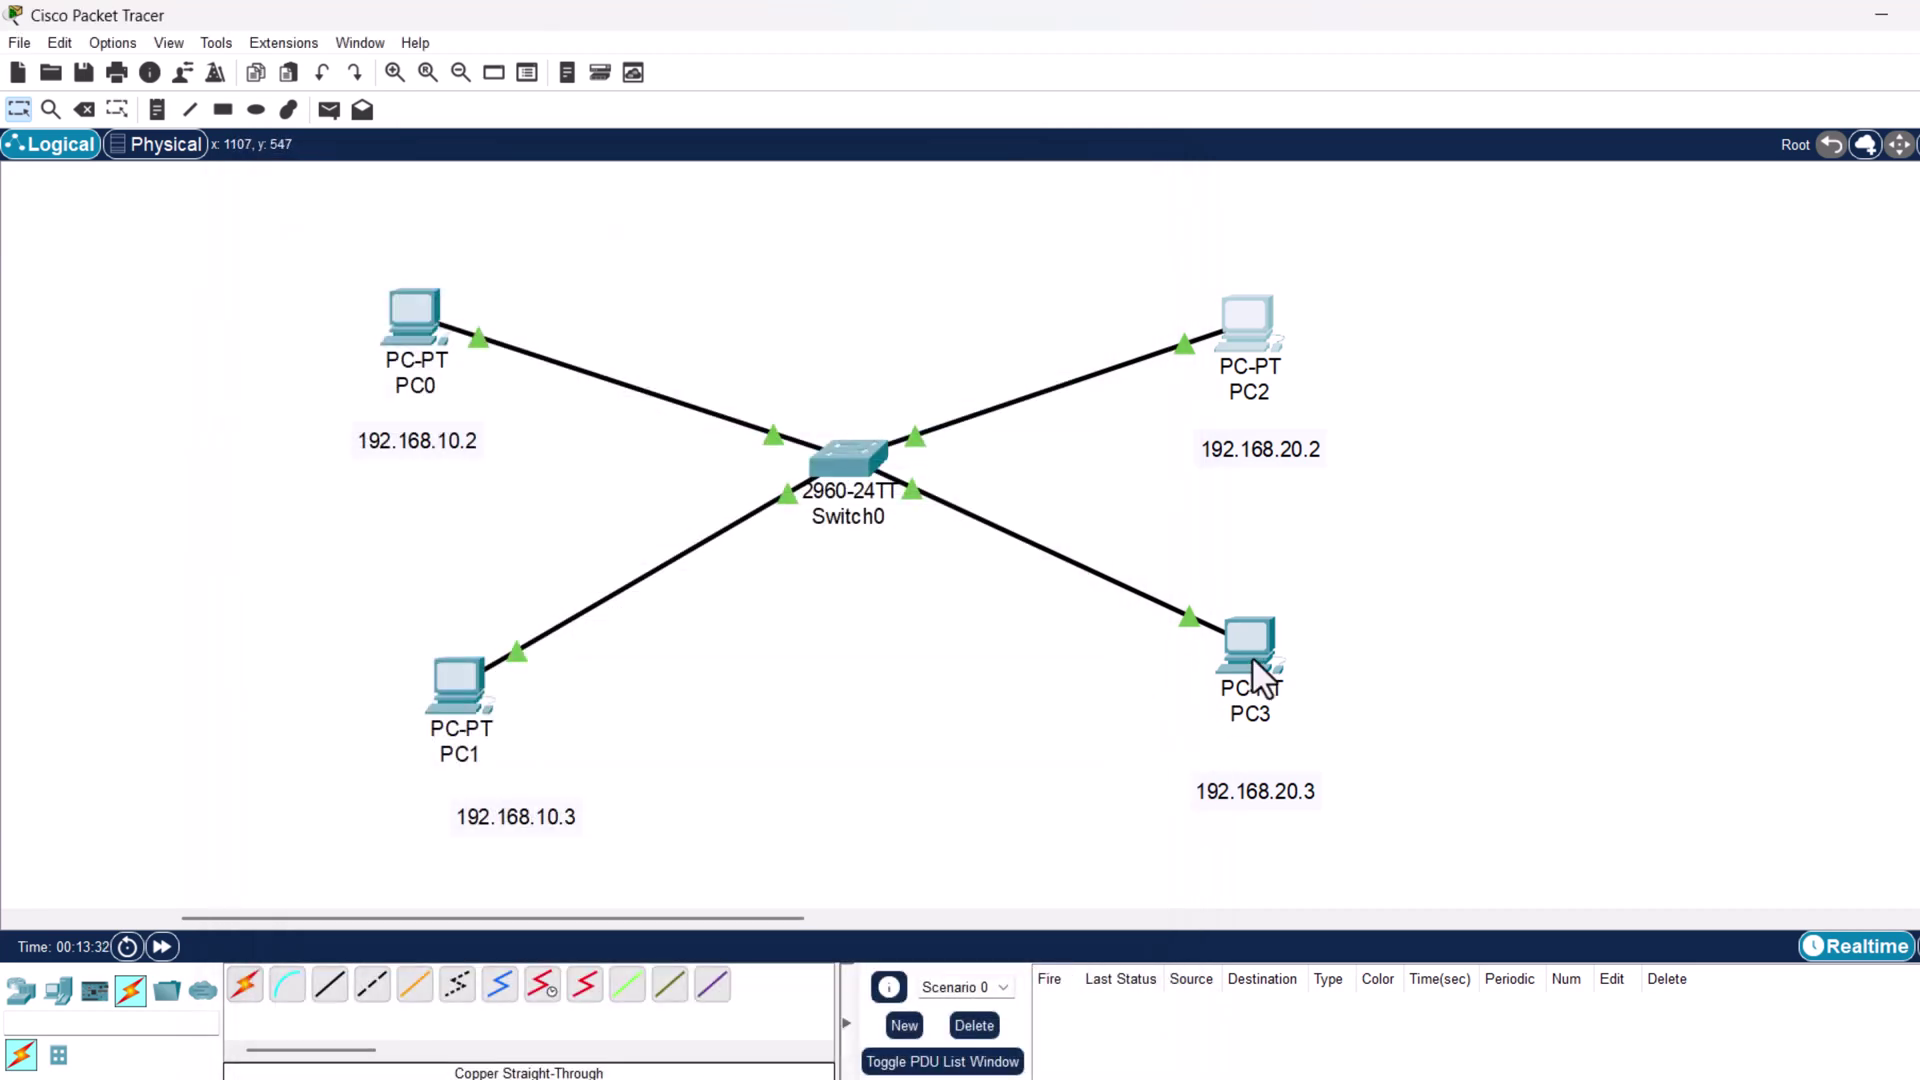
Give PC3 the static IPv4 address 192.168.20.3 with subnet mask 255.255.255.0, and close its configuration window.
{"action": "left_click", "coordinate": [1249, 657]}
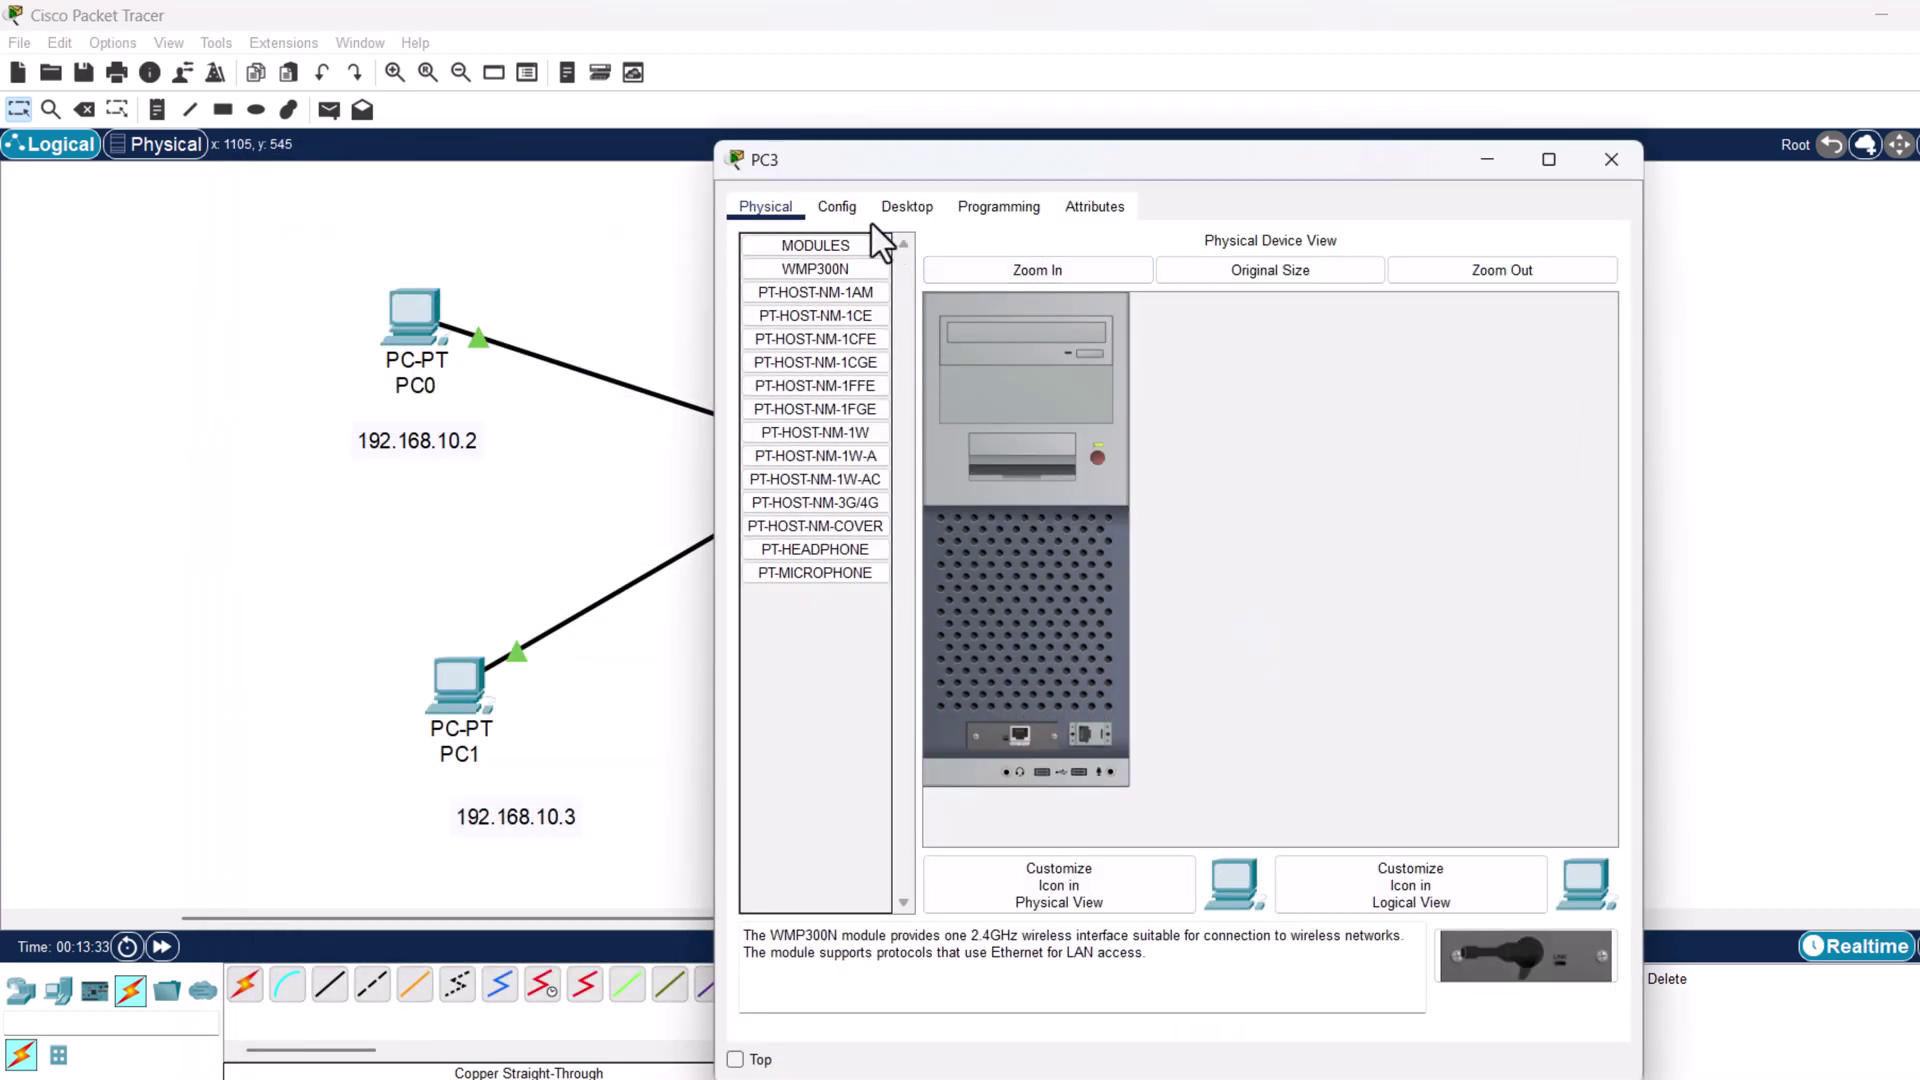
{"action": "left_click", "coordinate": [901, 214]}
{"action": "left_click", "coordinate": [815, 300]}
{"action": "left_click", "coordinate": [1082, 366]}
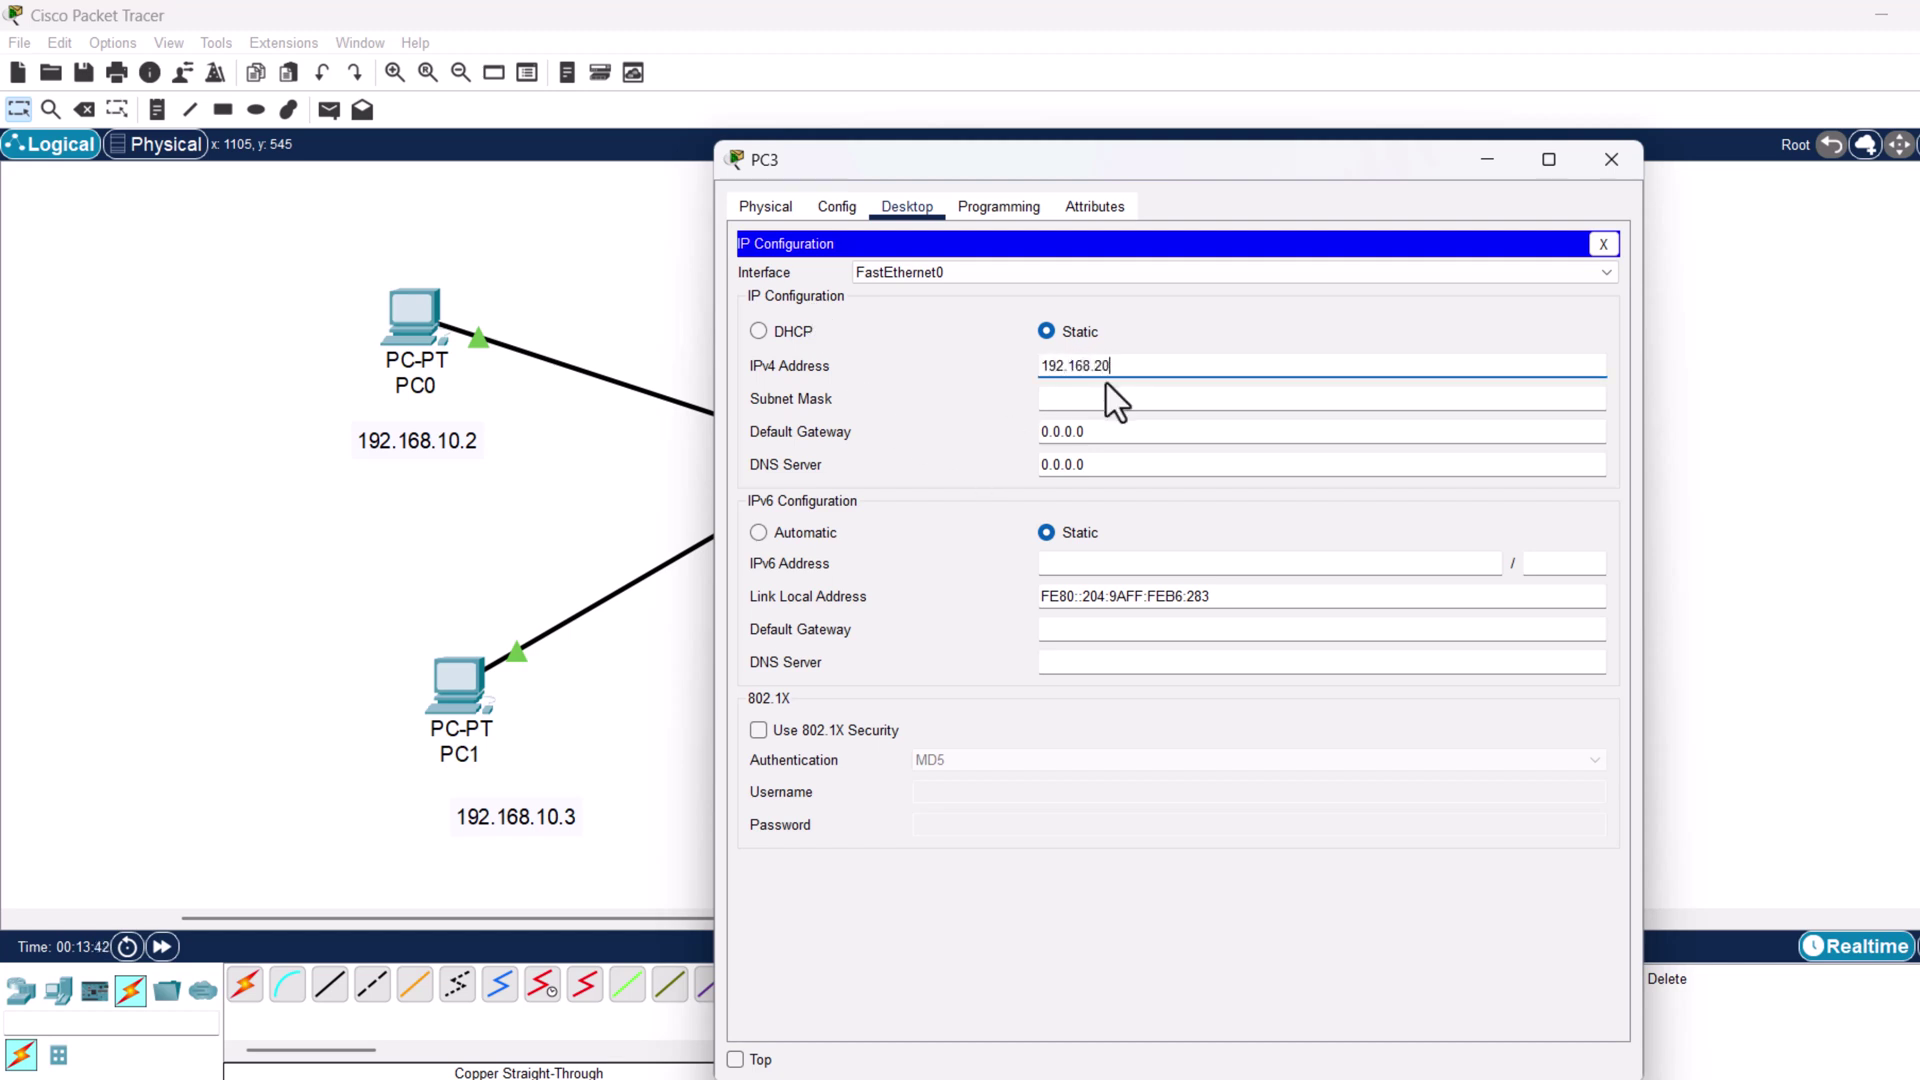
{"action": "type", "text": "192.168.20.3"}
{"action": "left_click", "coordinate": [1117, 398]}
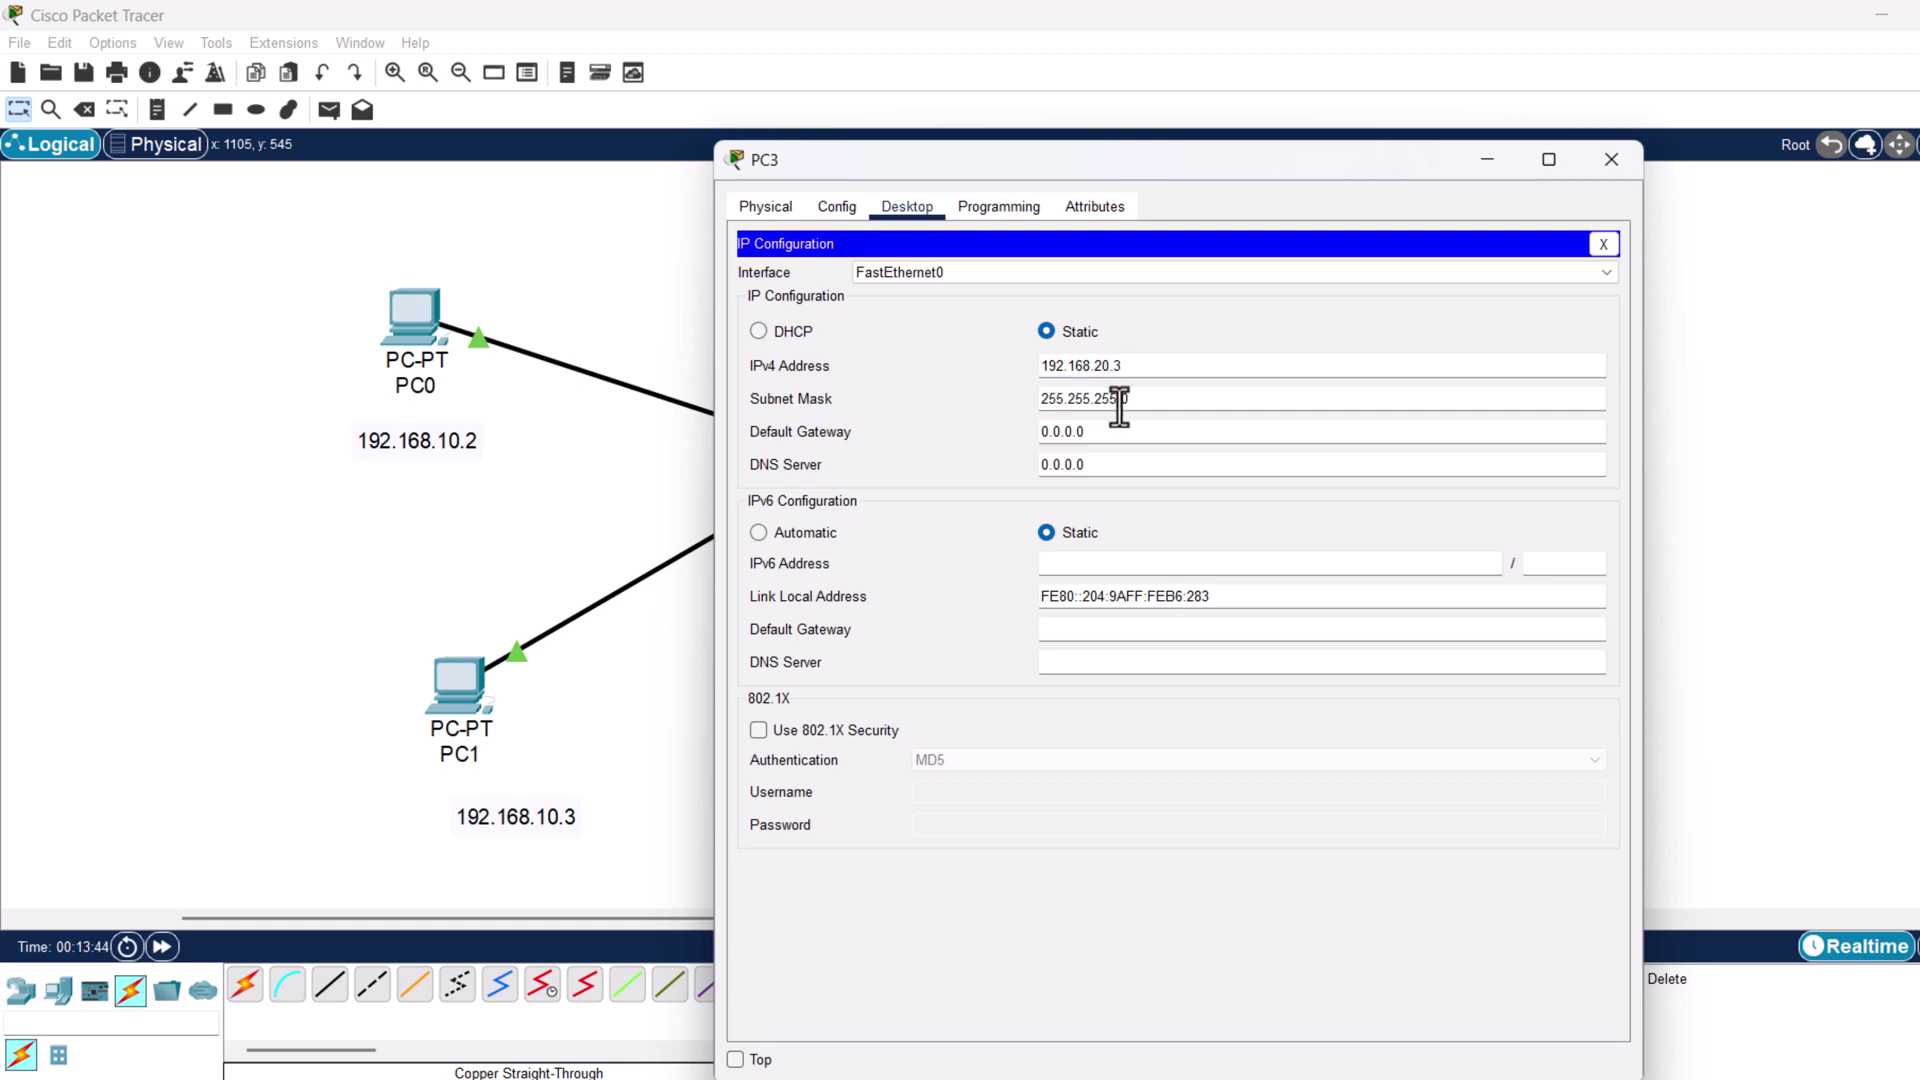
{"action": "left_click", "coordinate": [1611, 172]}
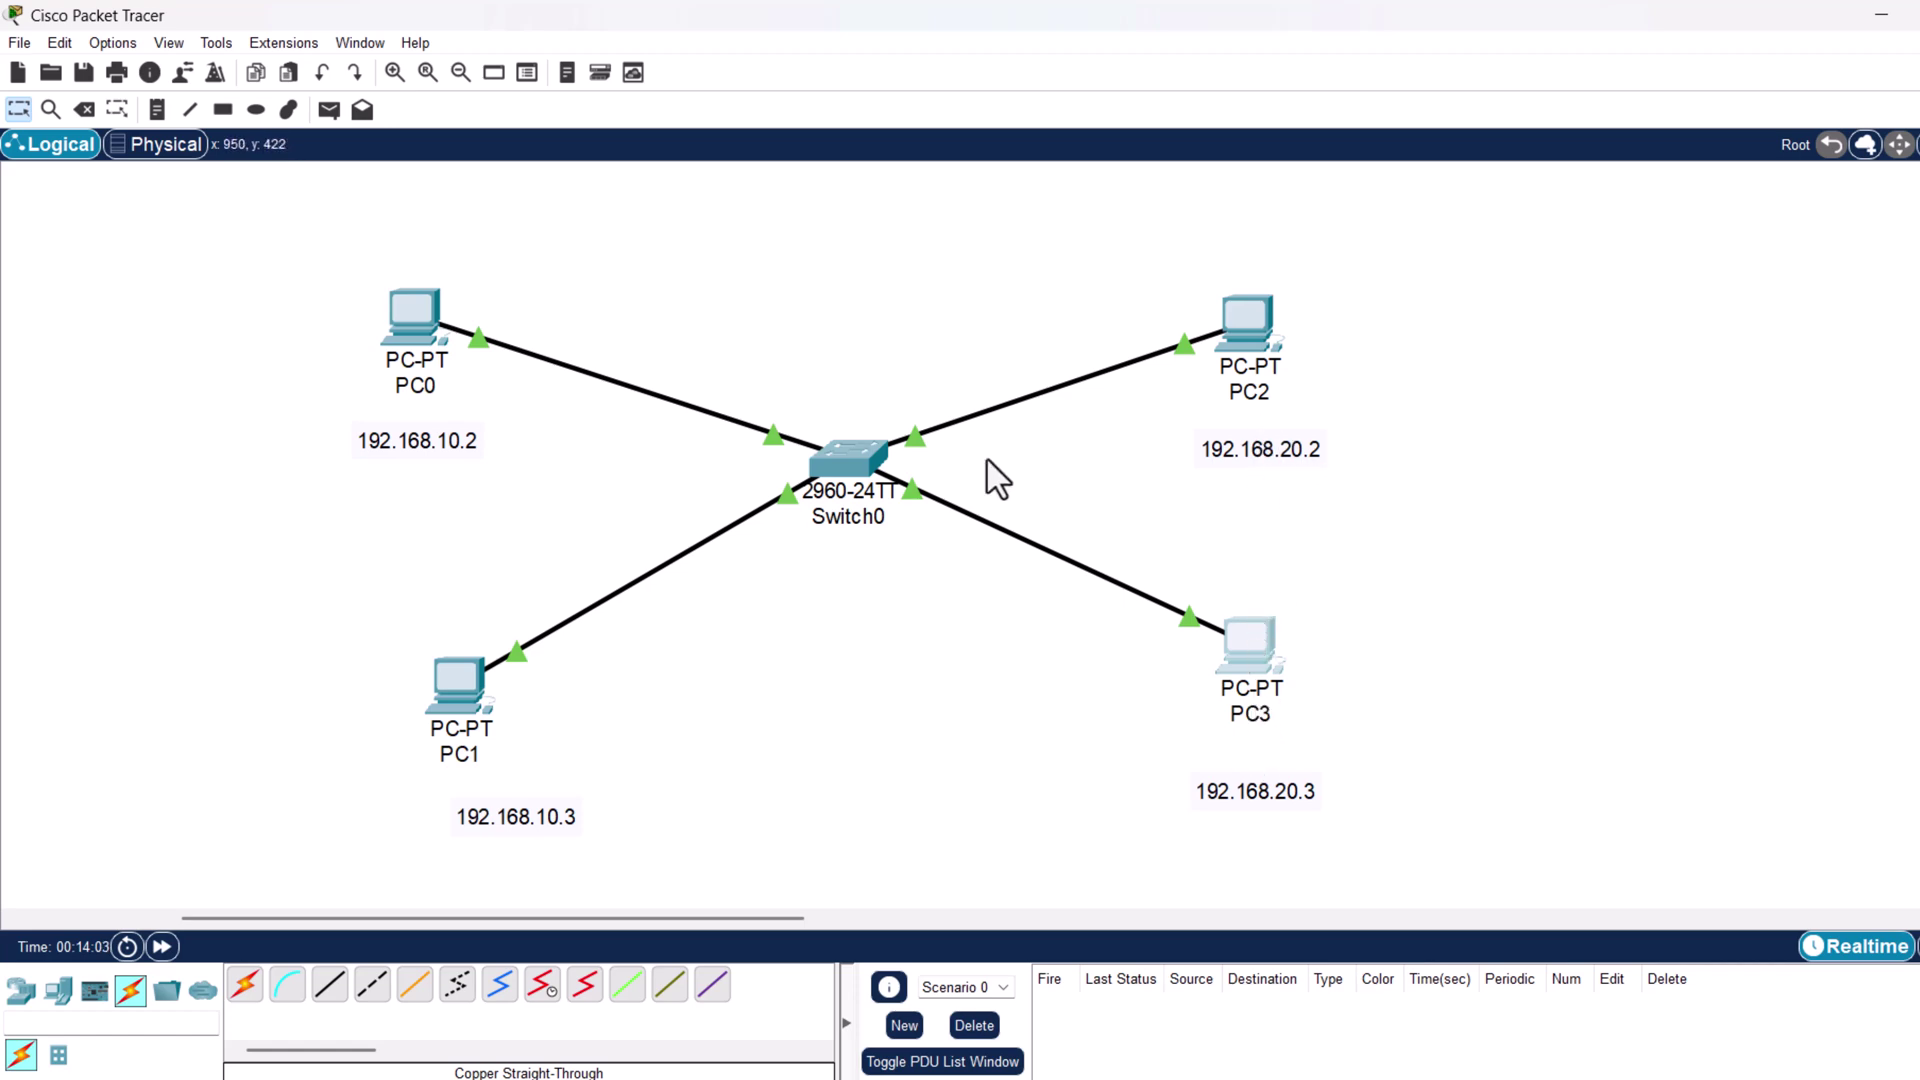
Open Switch0's command line and enter privileged mode with the enable command.
{"action": "left_click", "coordinate": [852, 458]}
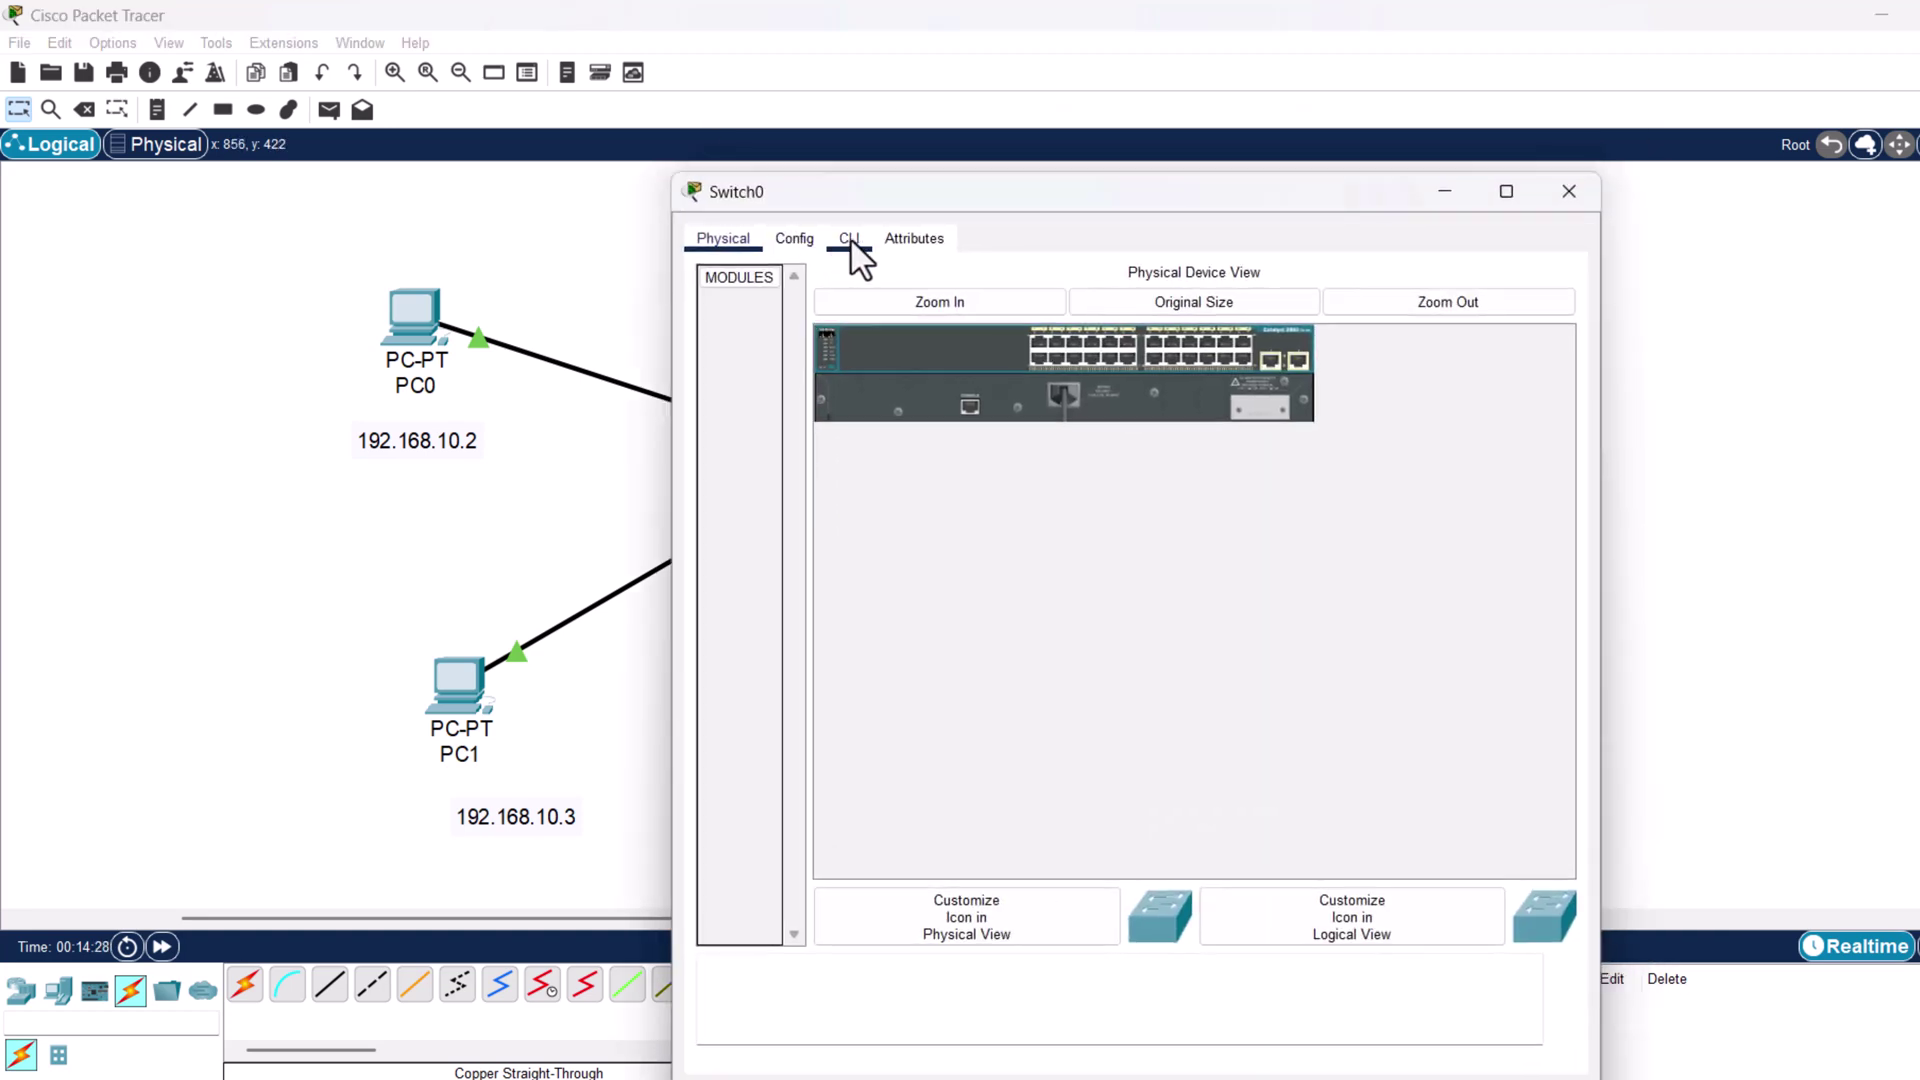
{"action": "left_click", "coordinate": [850, 240]}
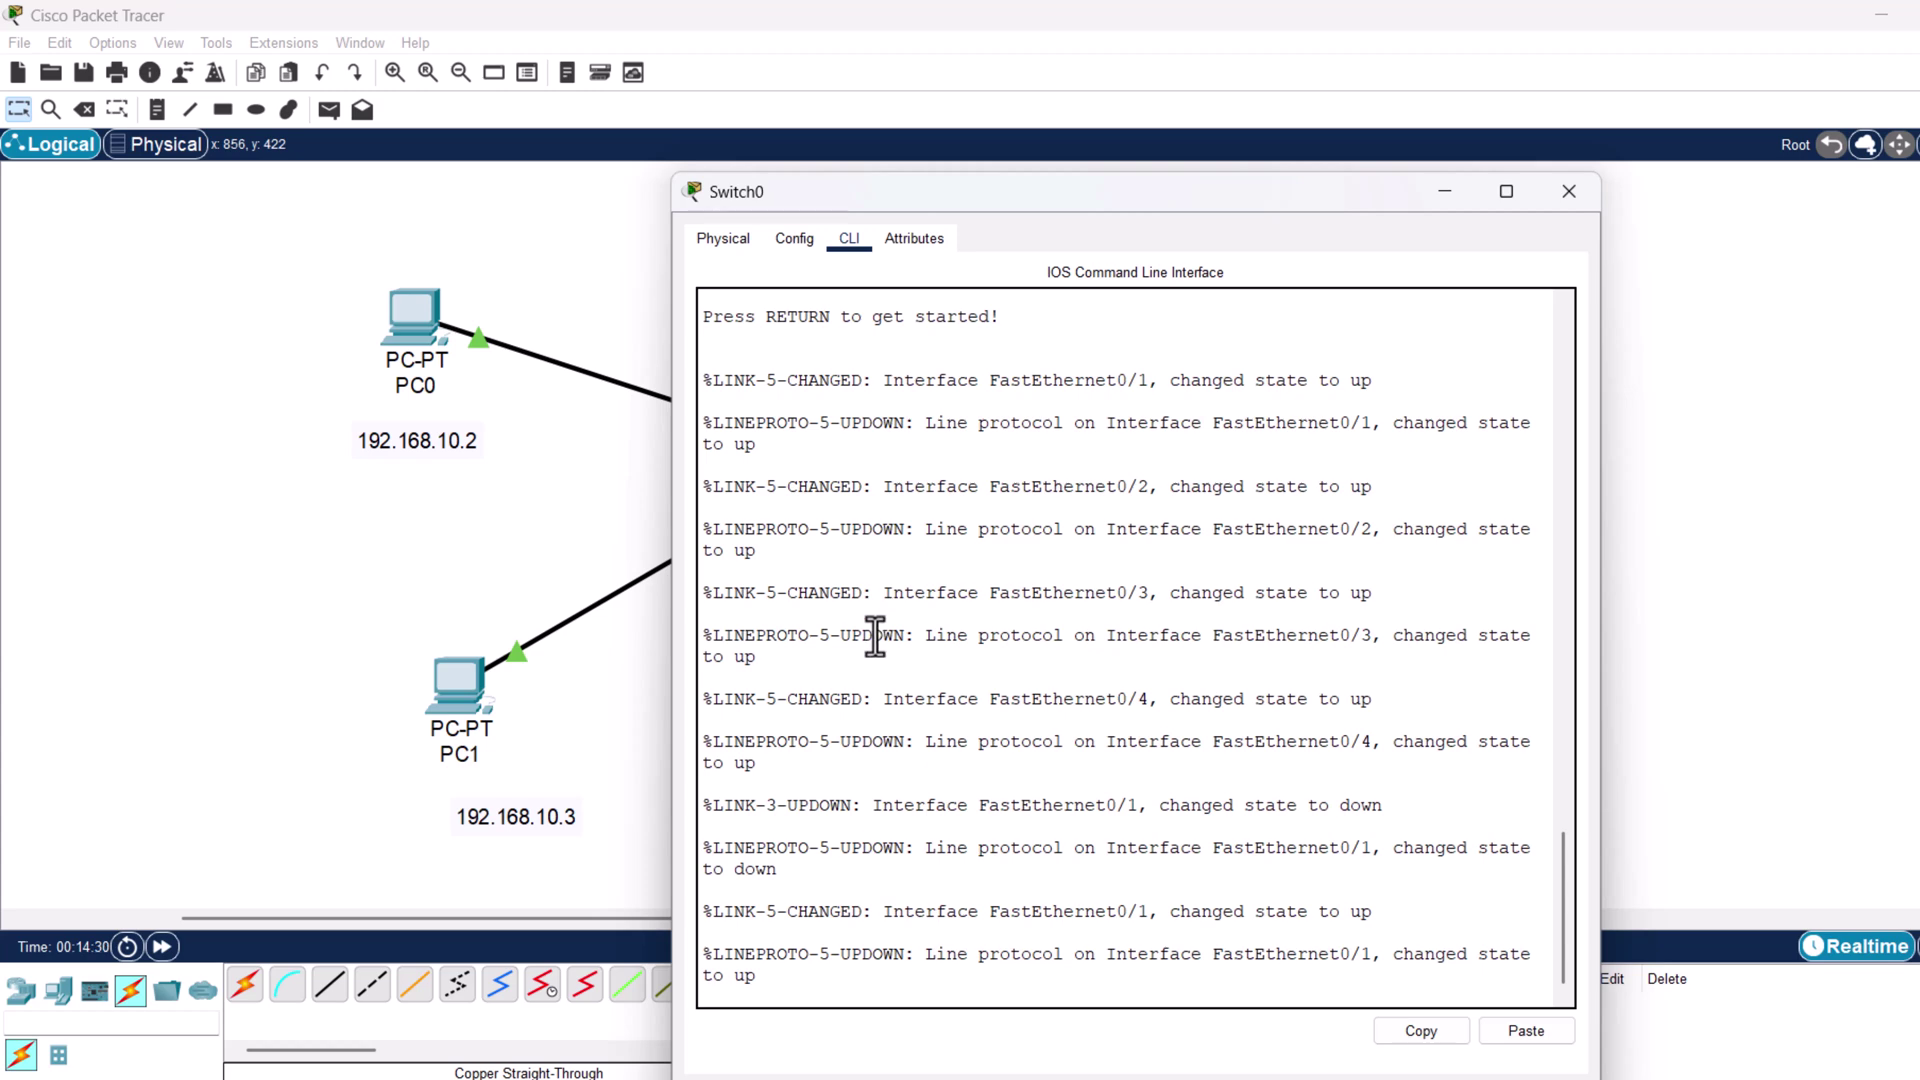
{"action": "key", "text": "Return"}
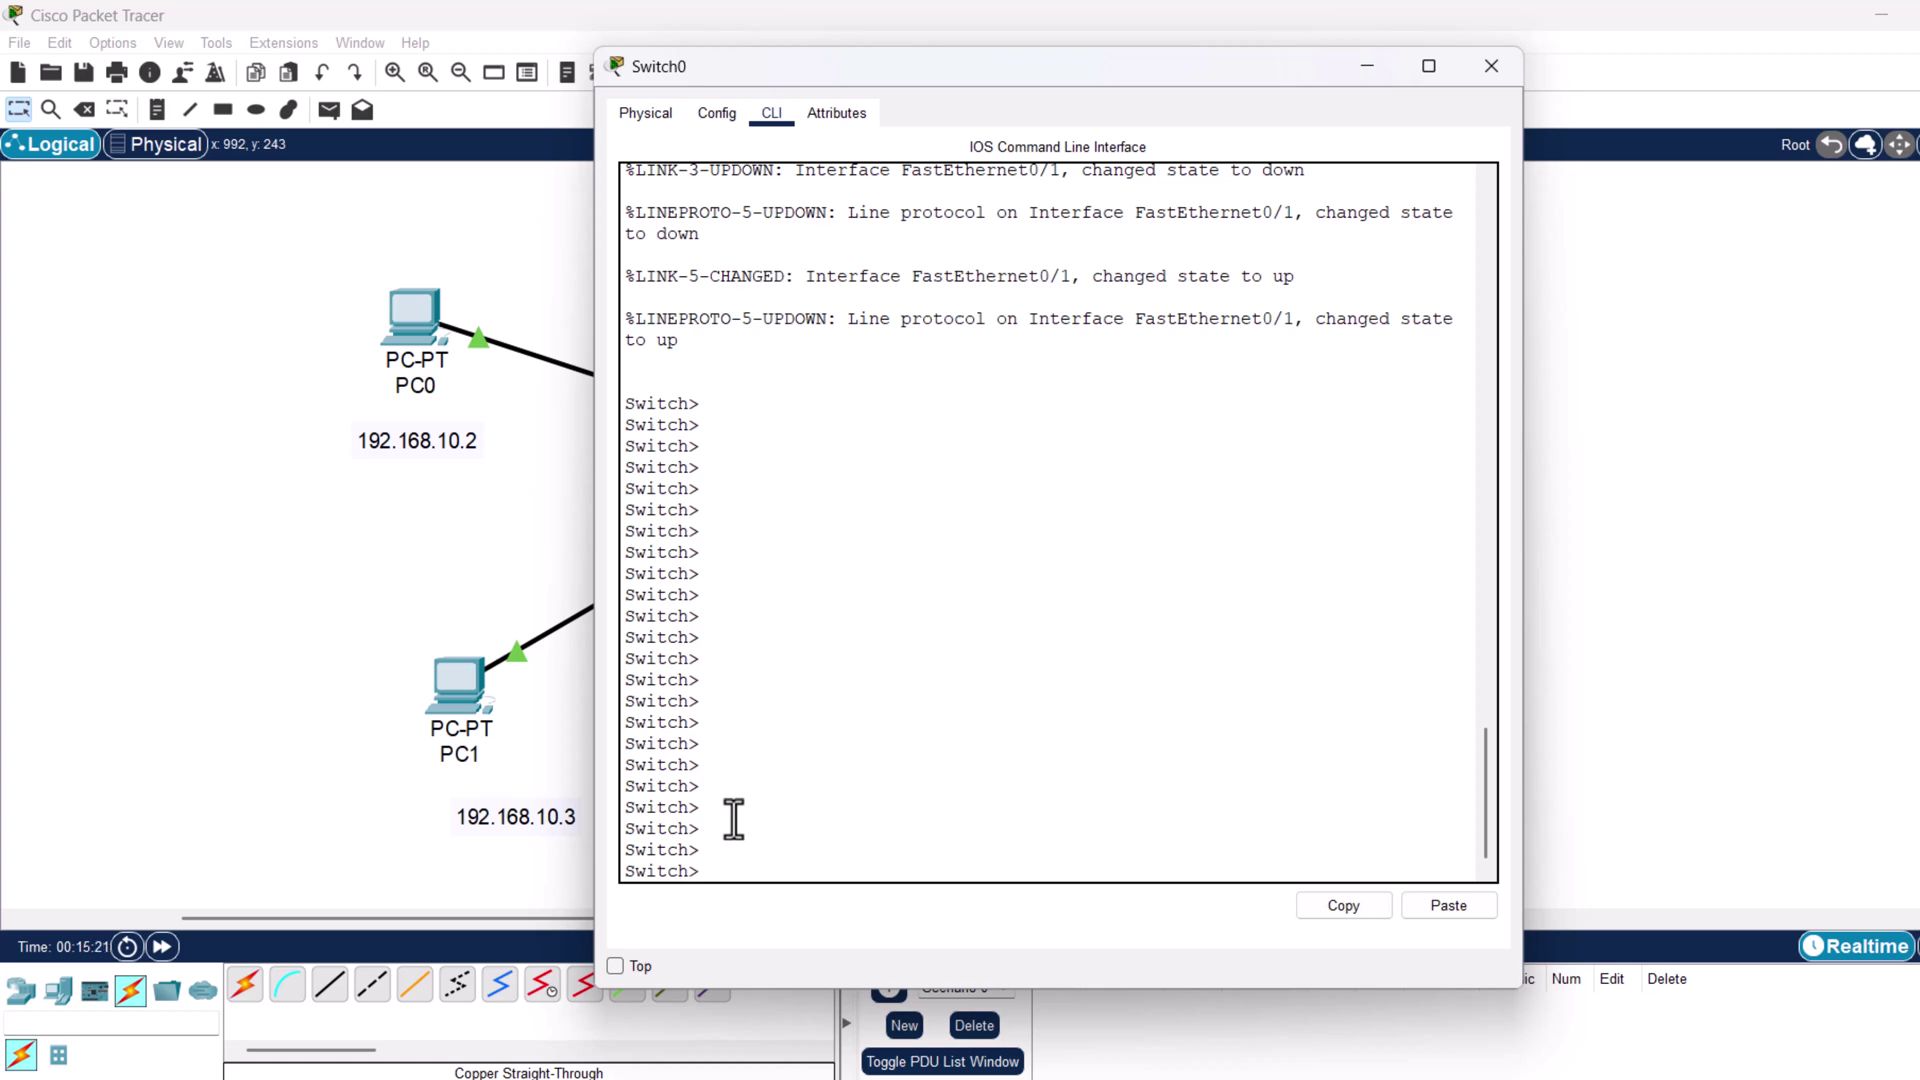
{"action": "type", "text": "enable"}
{"action": "key", "text": "Return"}
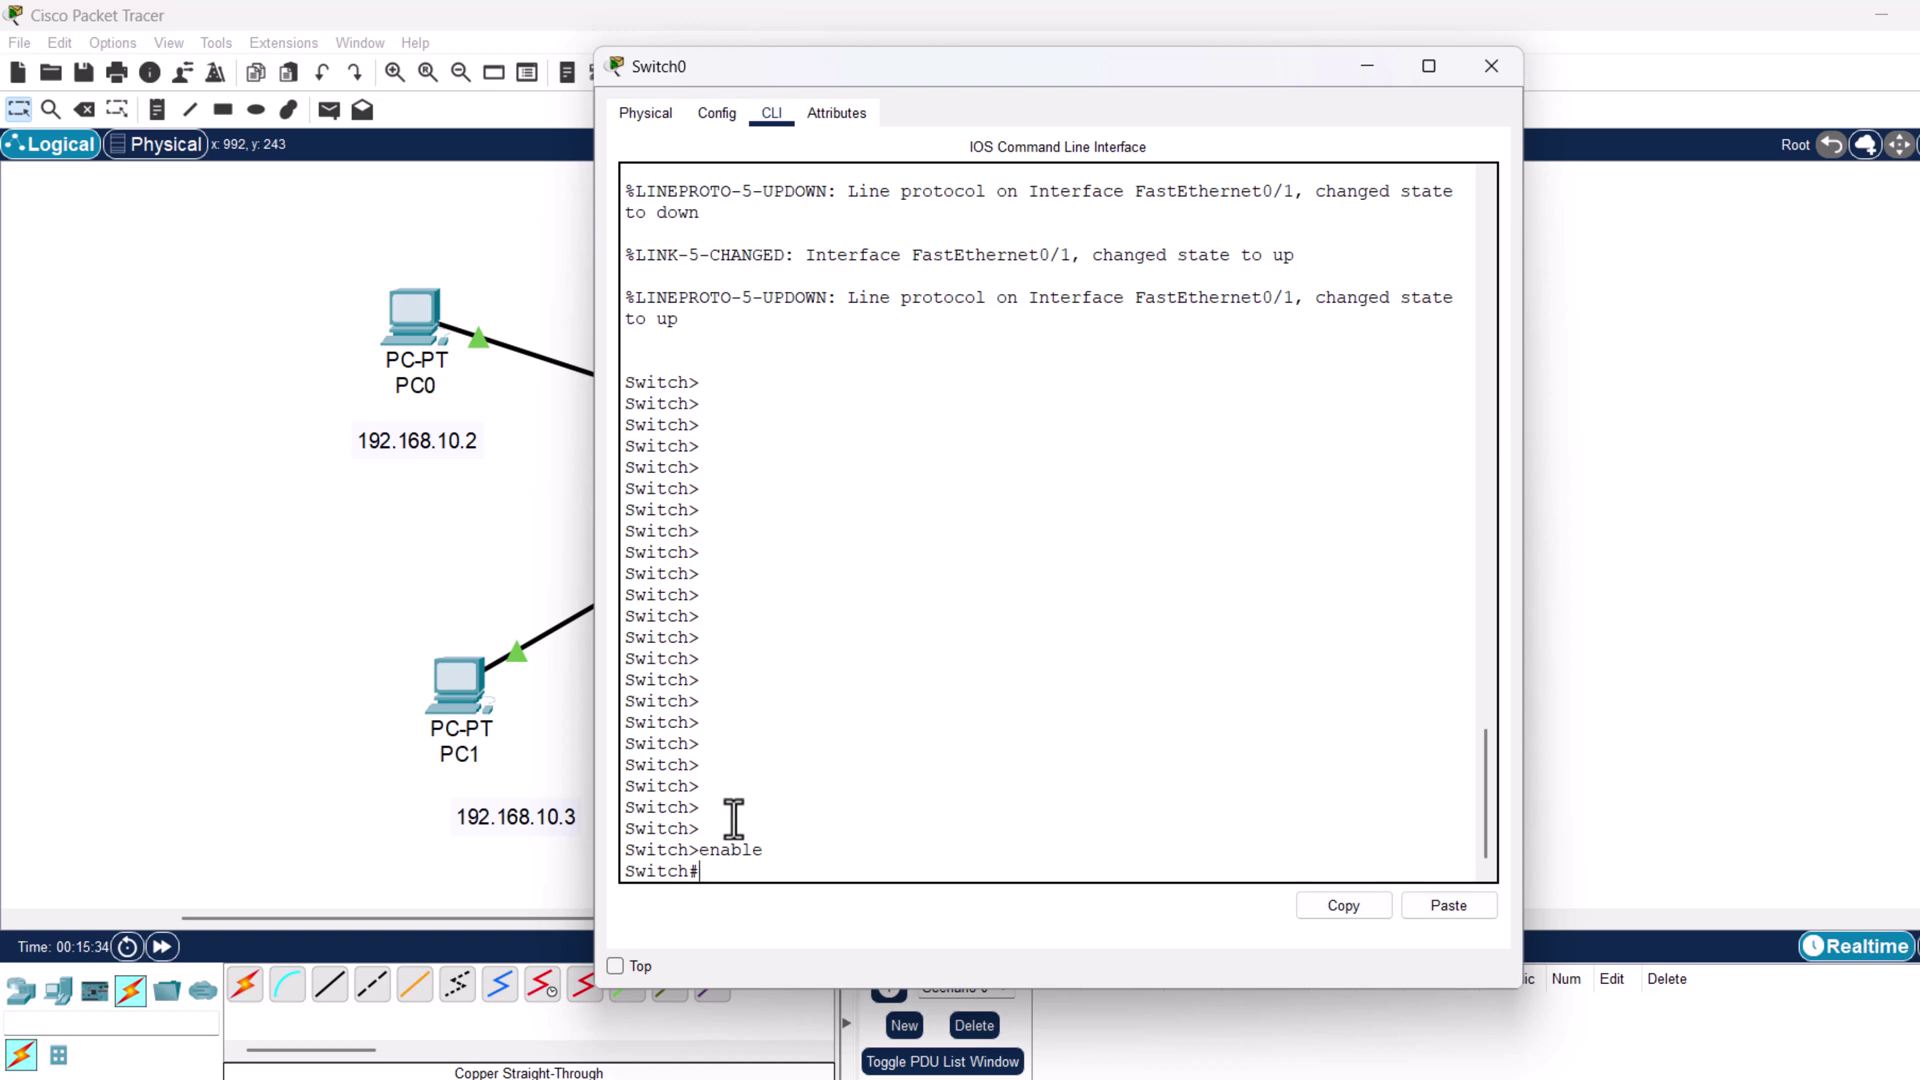
Enter the switch's global configuration mode with the configure terminal command.
{"action": "type", "text": "confiture terminal"}
{"action": "key", "text": "Return"}
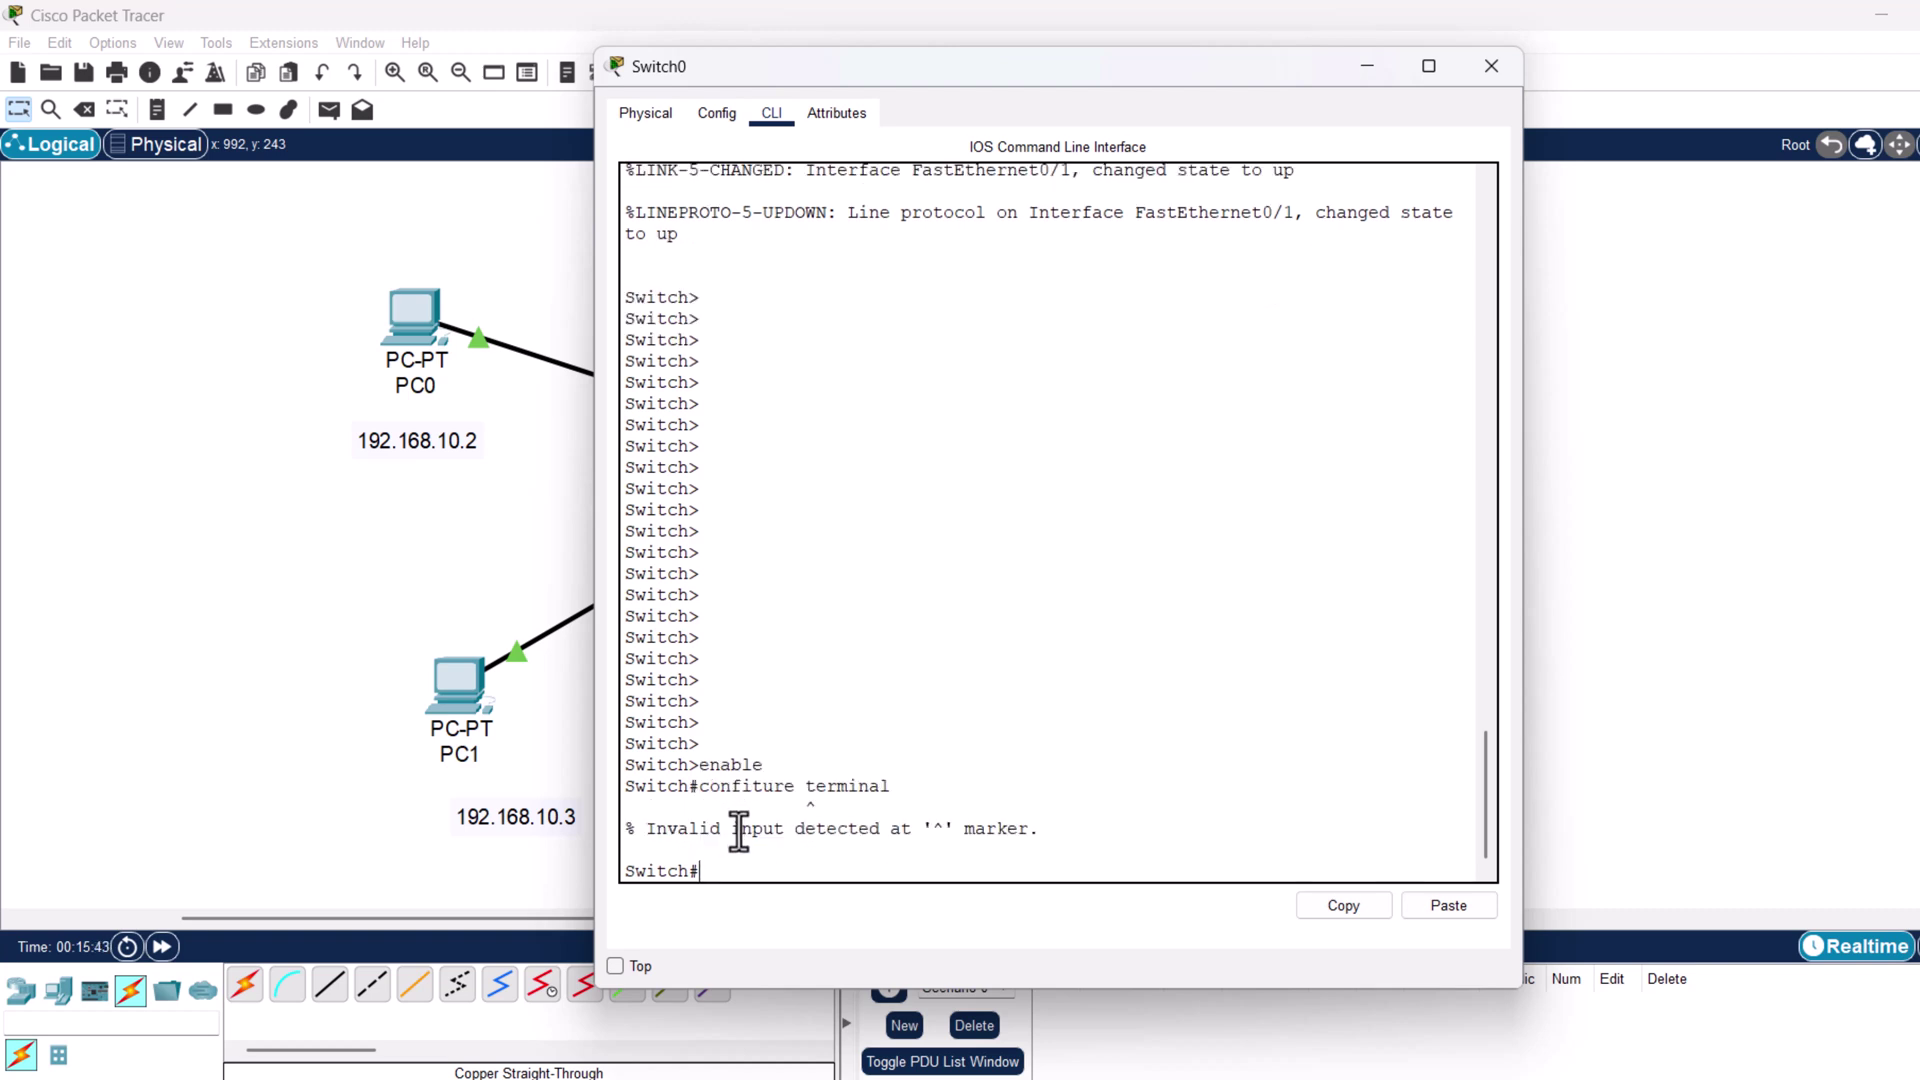
{"action": "type", "text": "configure terminal"}
{"action": "key", "text": "Return"}
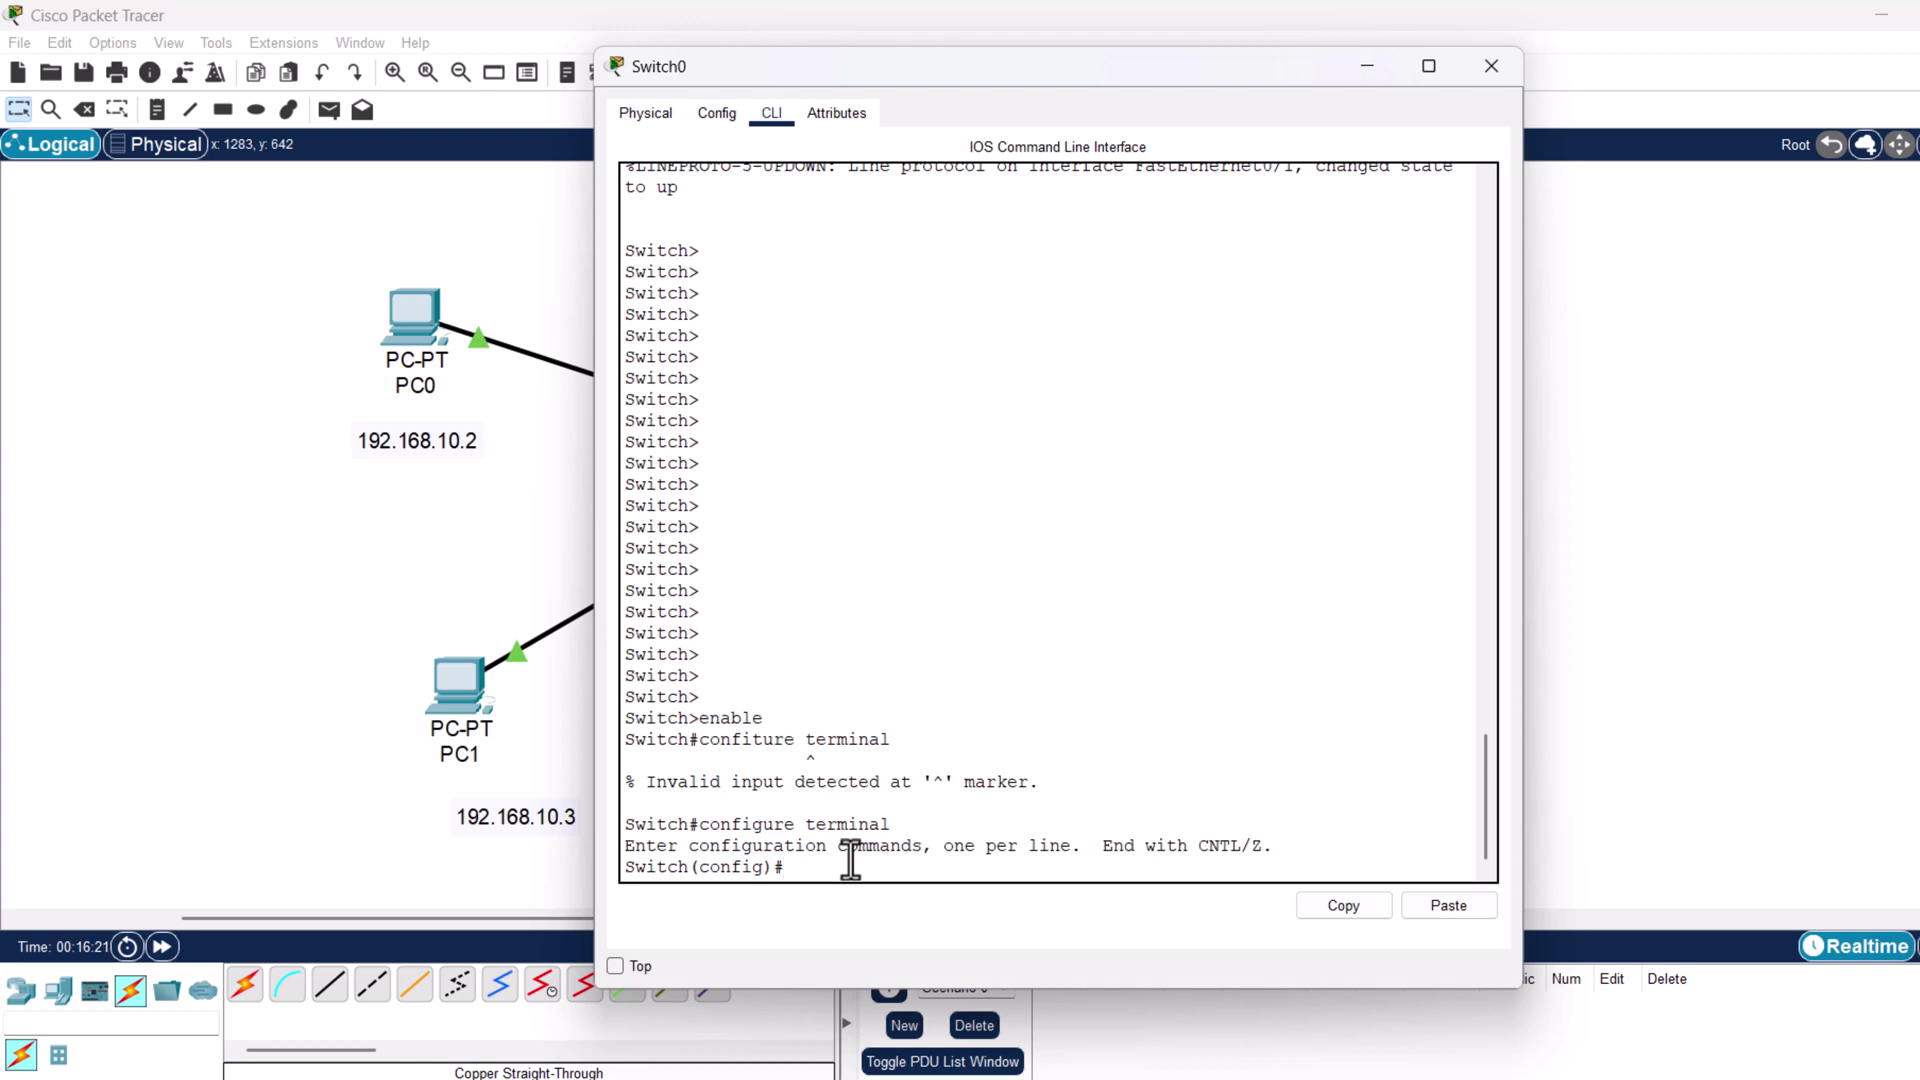
Set the switch's hostname to MySwitch.
{"action": "type", "text": "hostname MySwitch"}
{"action": "key", "text": "Return"}
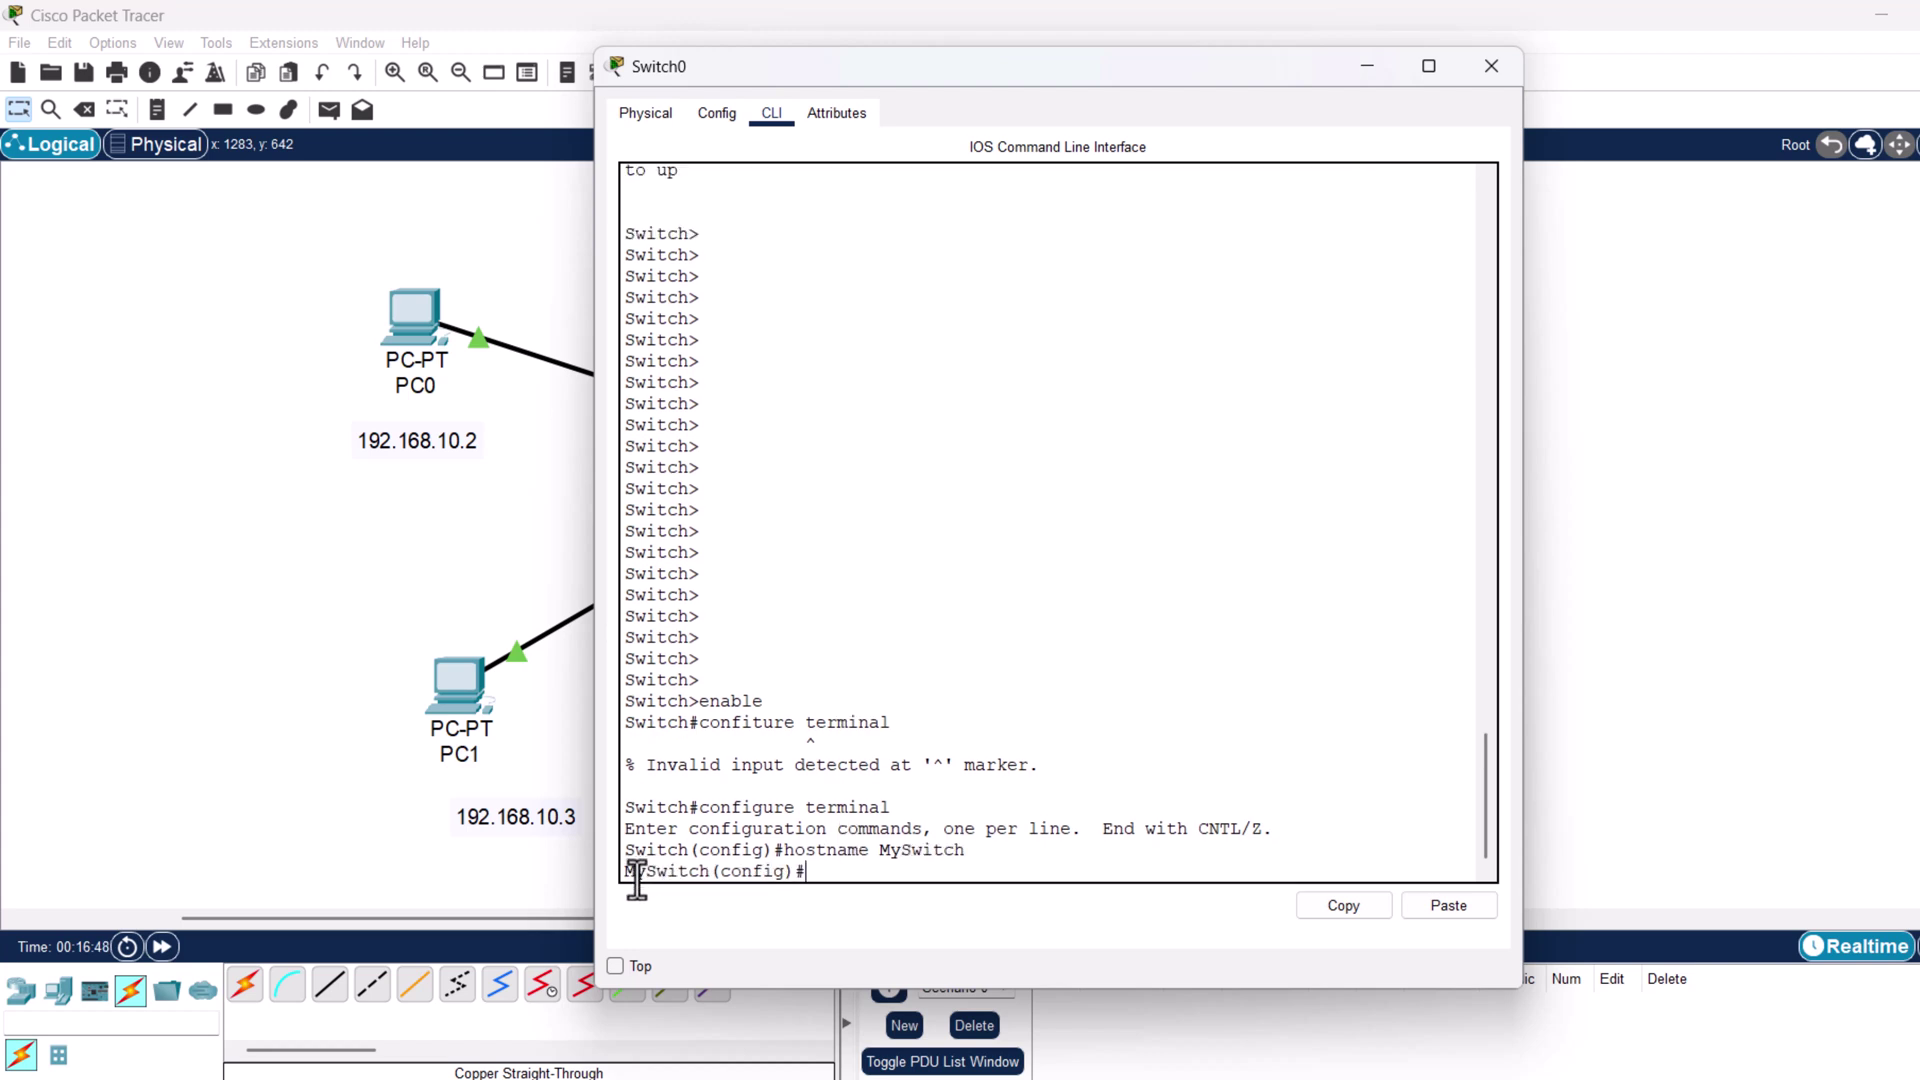
{"action": "left_click_drag", "start_coordinate": [625, 871], "coordinate": [771, 871]}
{"action": "left_click", "coordinate": [748, 860]}
Create VLAN 10 on the switch, name it Group1, and exit VLAN configuration mode.
{"action": "left_click_drag", "start_coordinate": [1137, 62], "coordinate": [746, 103]}
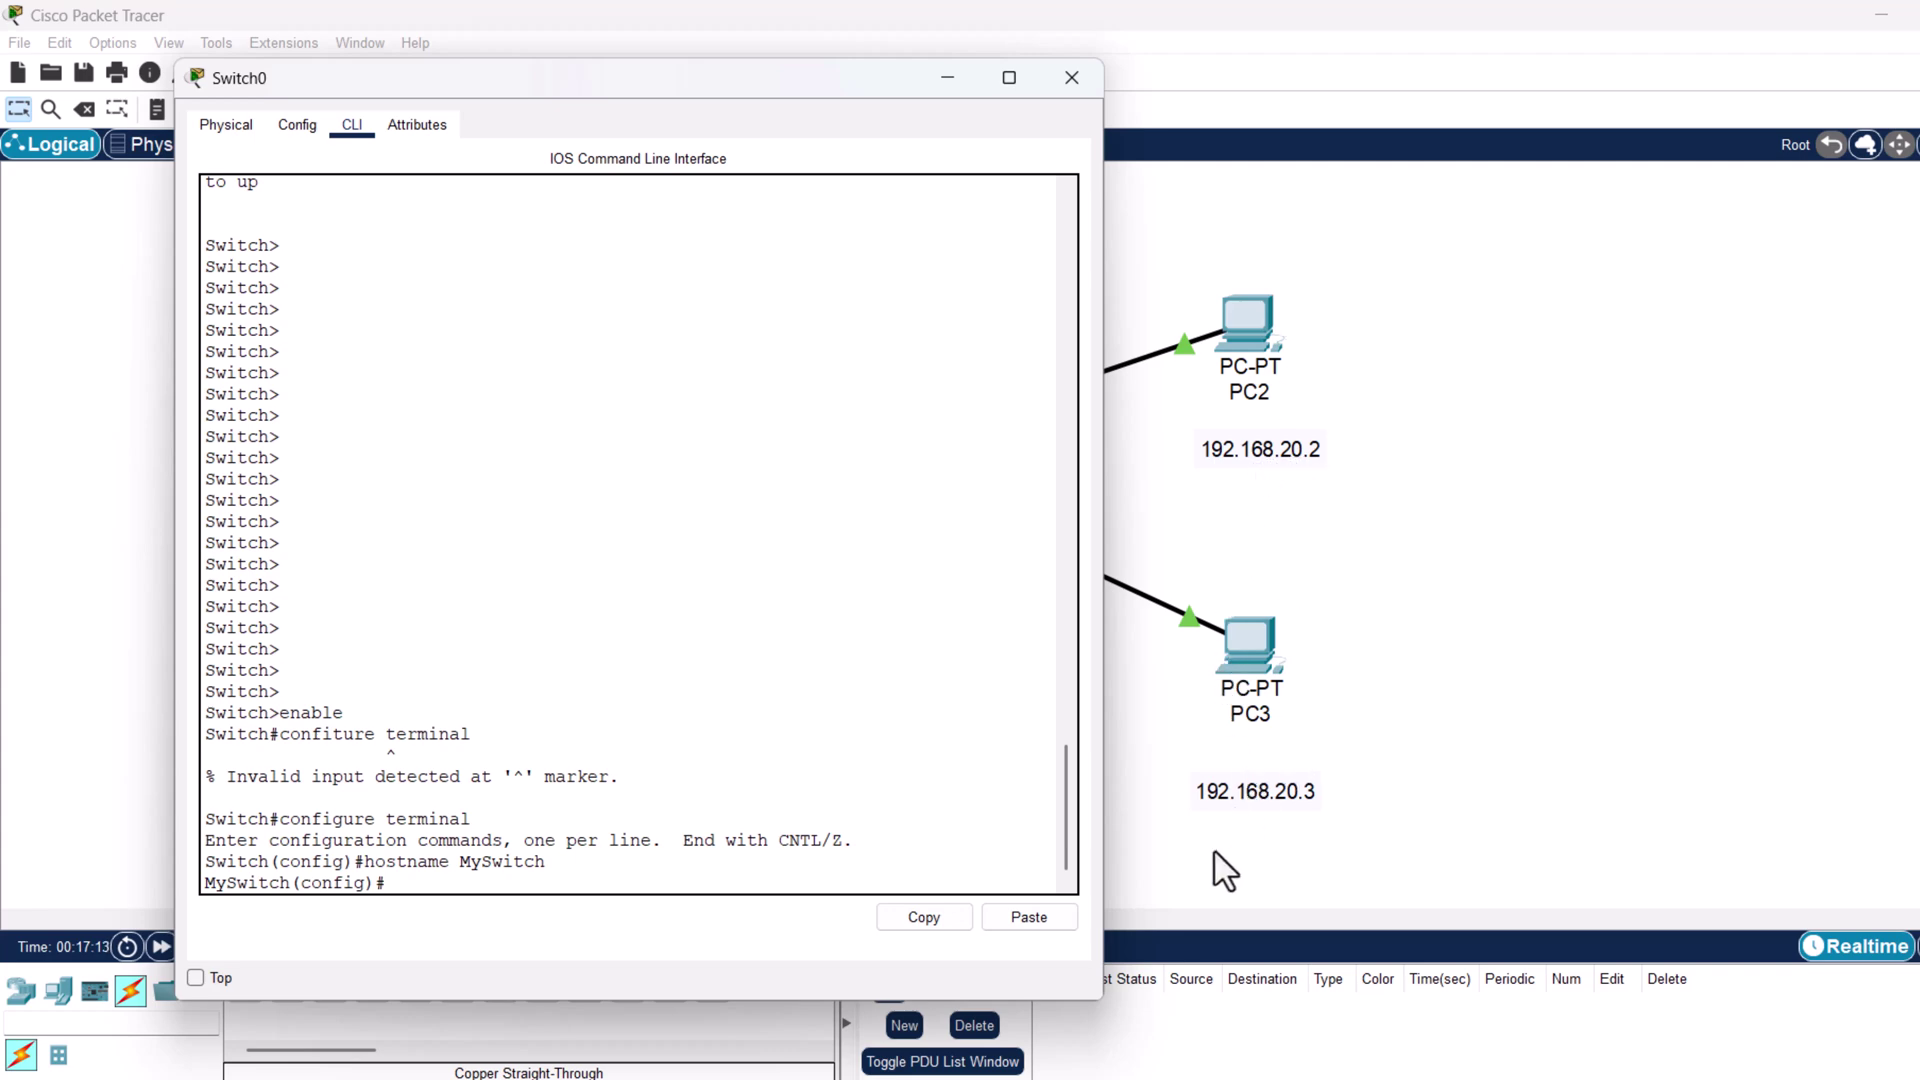
{"action": "left_click_drag", "start_coordinate": [629, 77], "coordinate": [1143, 77]}
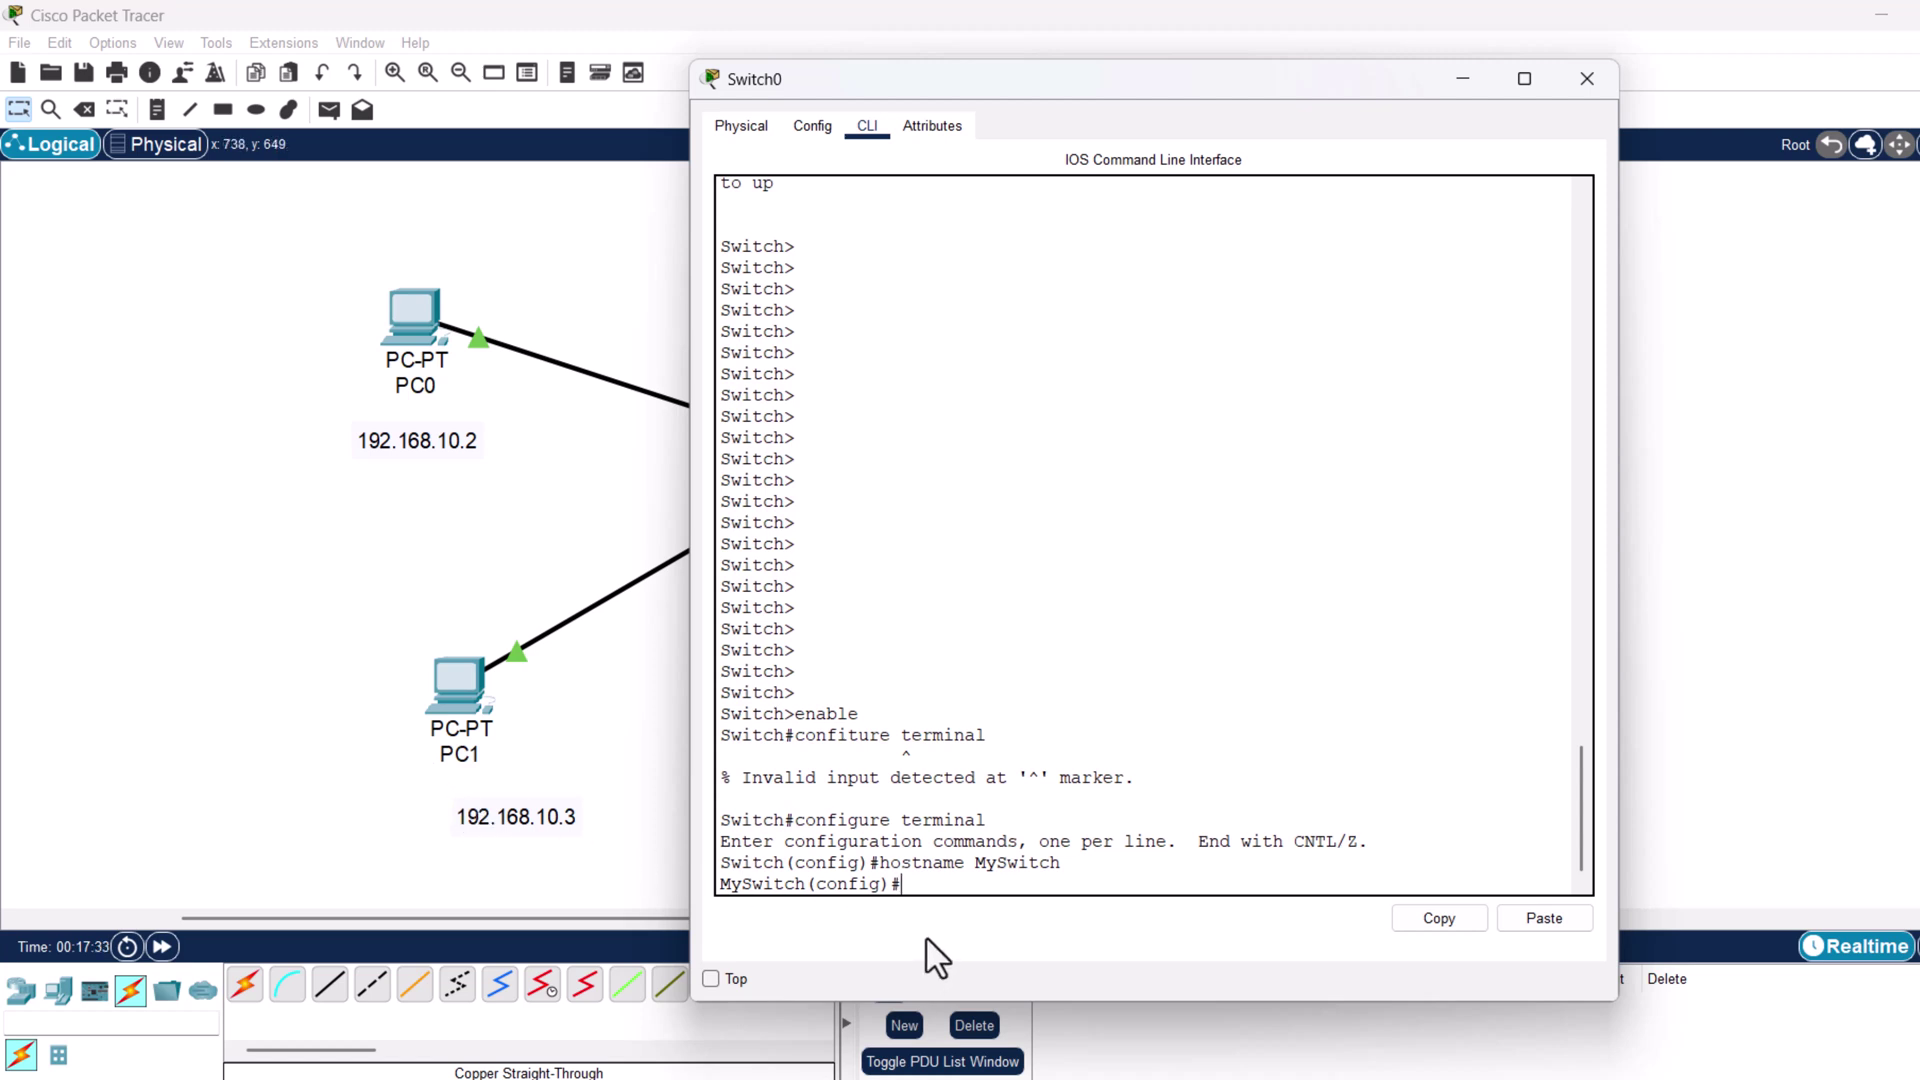
{"action": "type", "text": "vlan 10"}
{"action": "key", "text": "Return"}
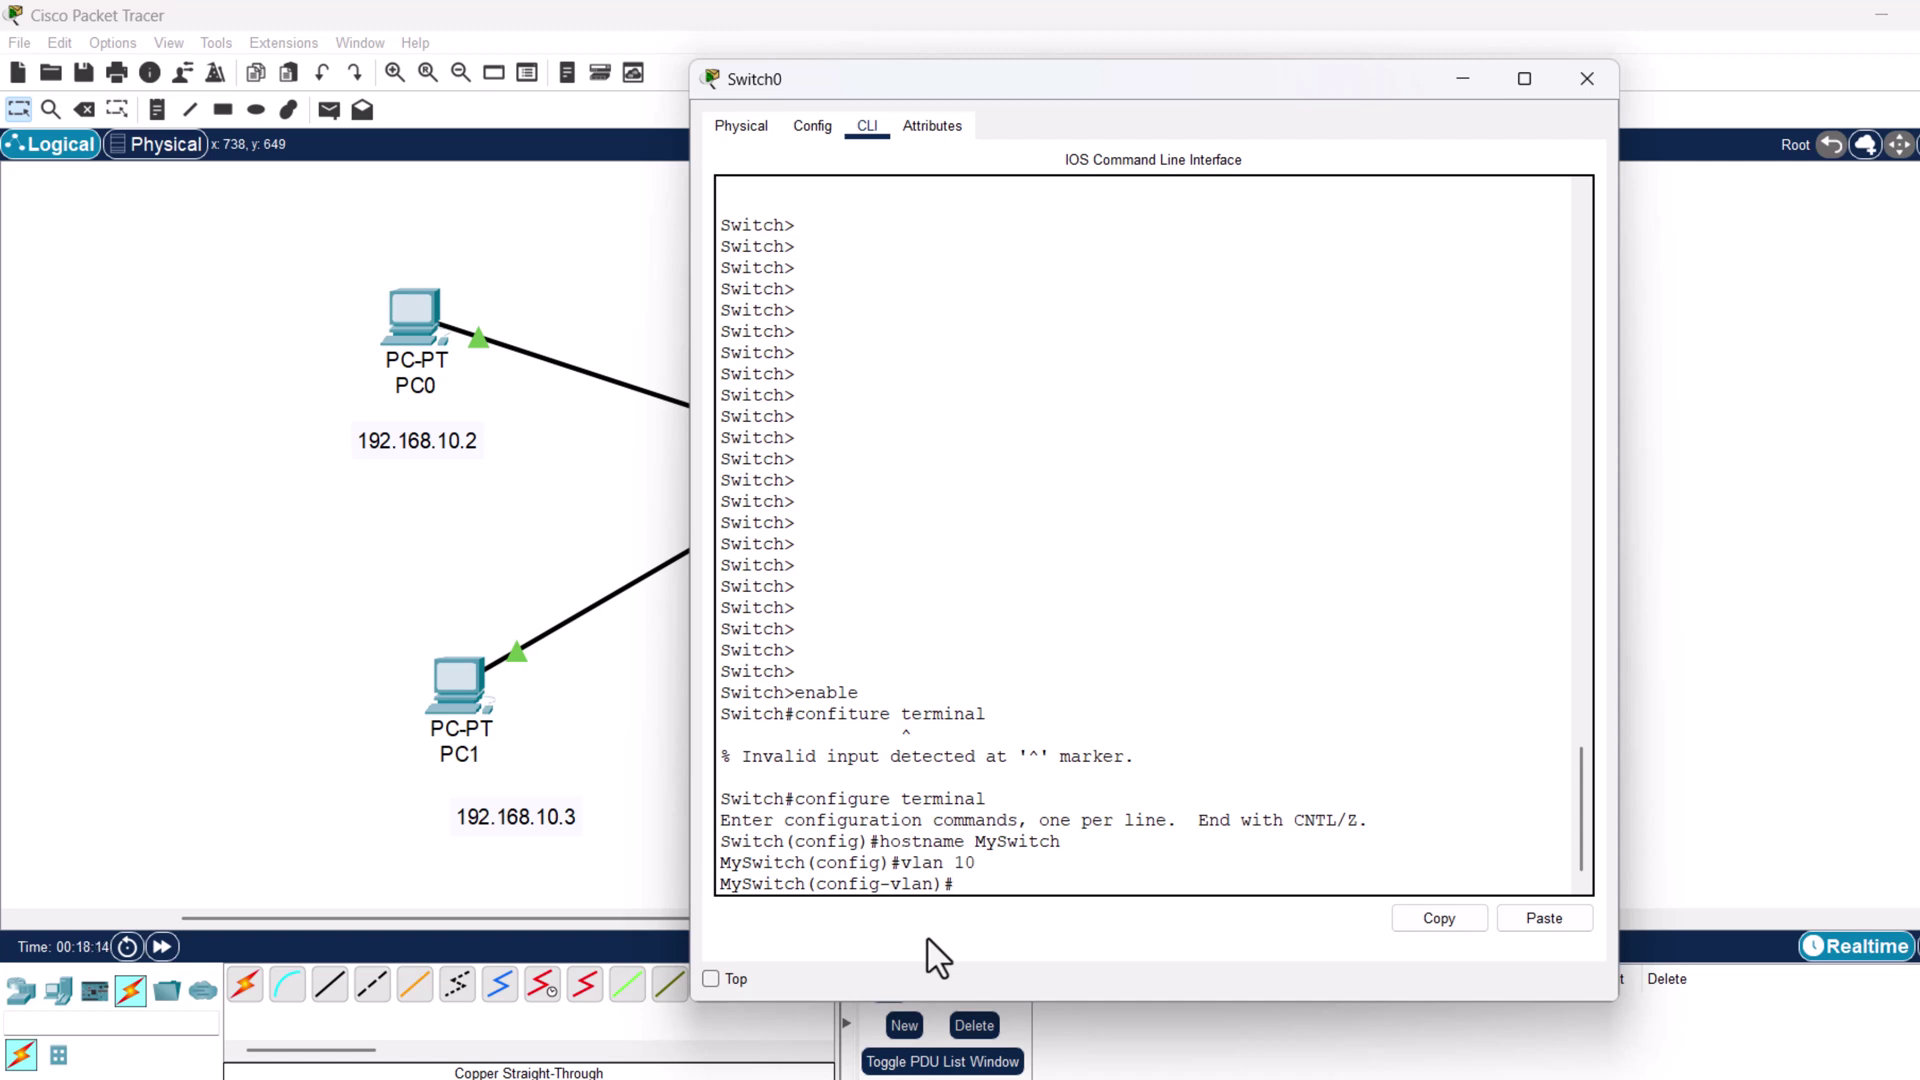
{"action": "type", "text": "up1"}
{"action": "key", "text": "Return"}
{"action": "type", "text": "exit"}
{"action": "key", "text": "Return"}
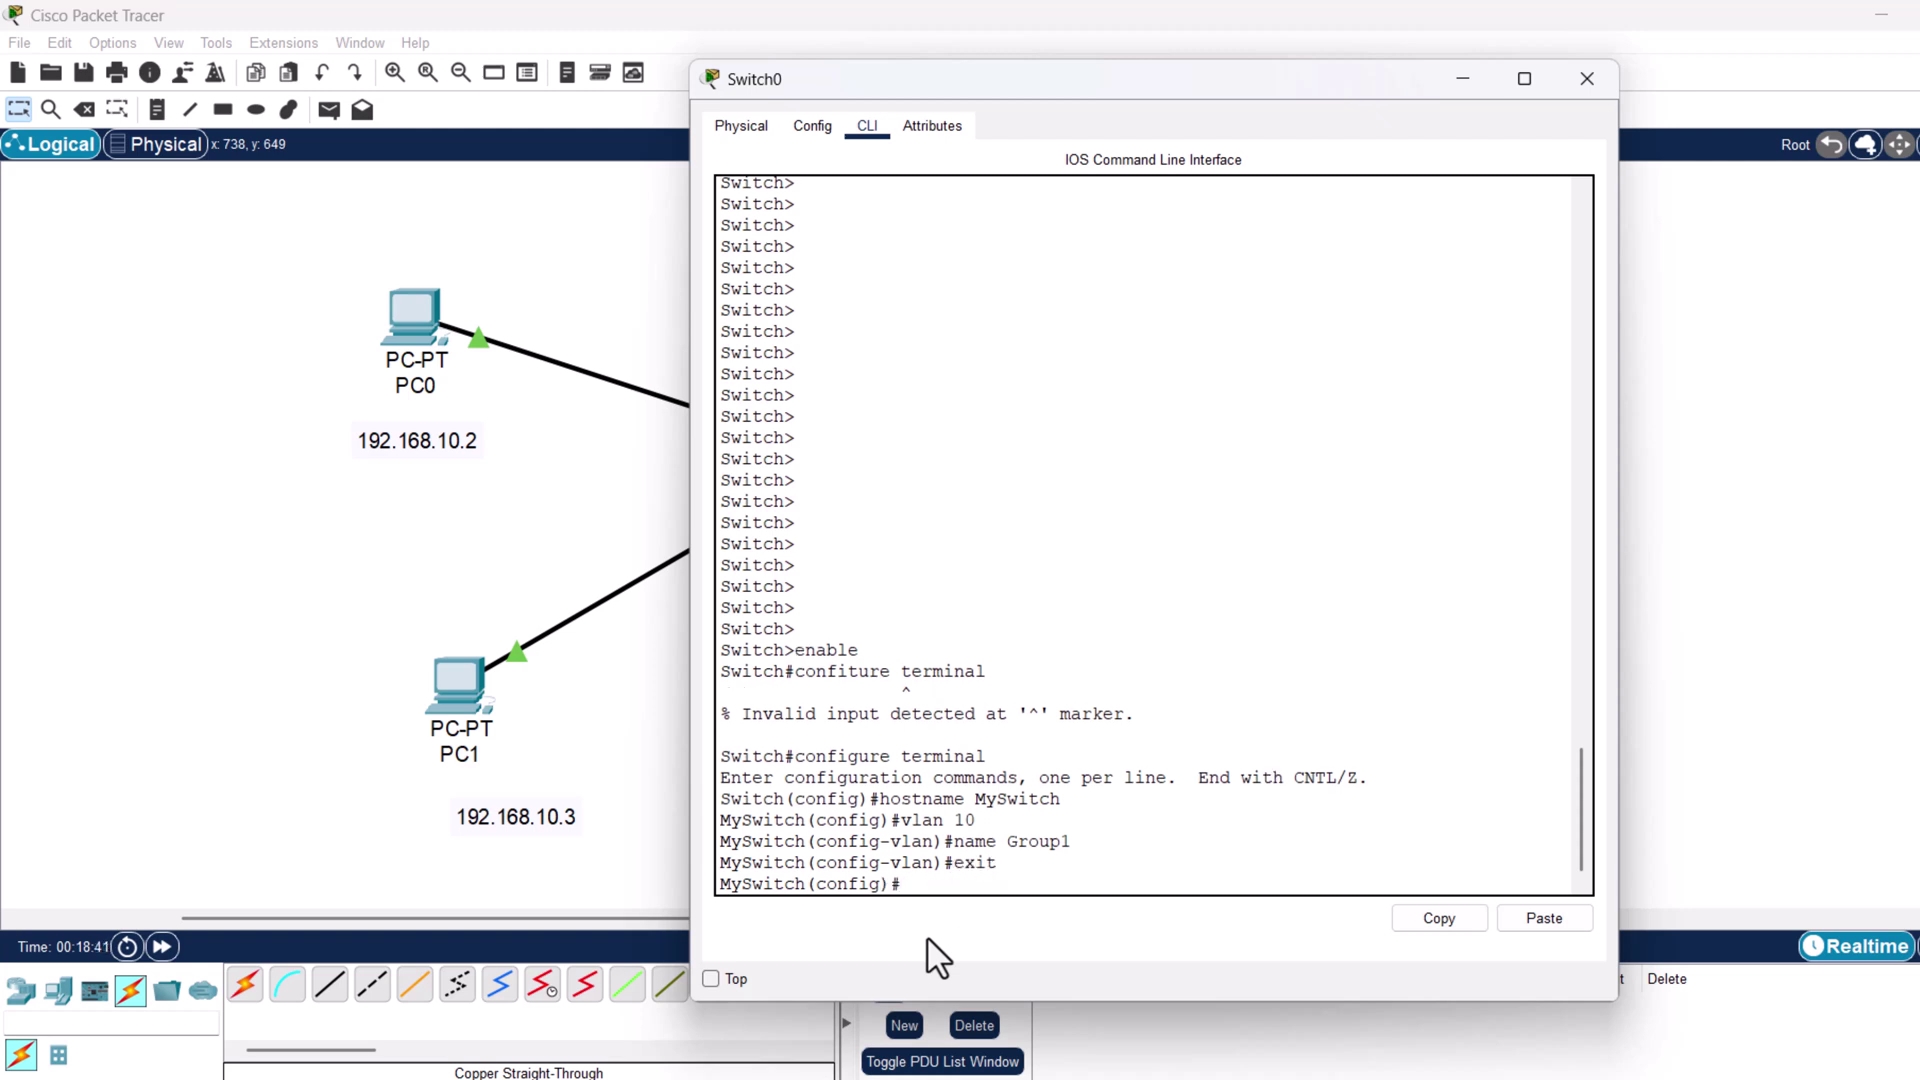
Create VLAN 20 on the switch, name it Group2, and exit VLAN configuration mode.
{"action": "type", "text": "vlan "}
{"action": "type", "text": "10"}
{"action": "key", "text": "Return"}
{"action": "type", "text": "nam"}
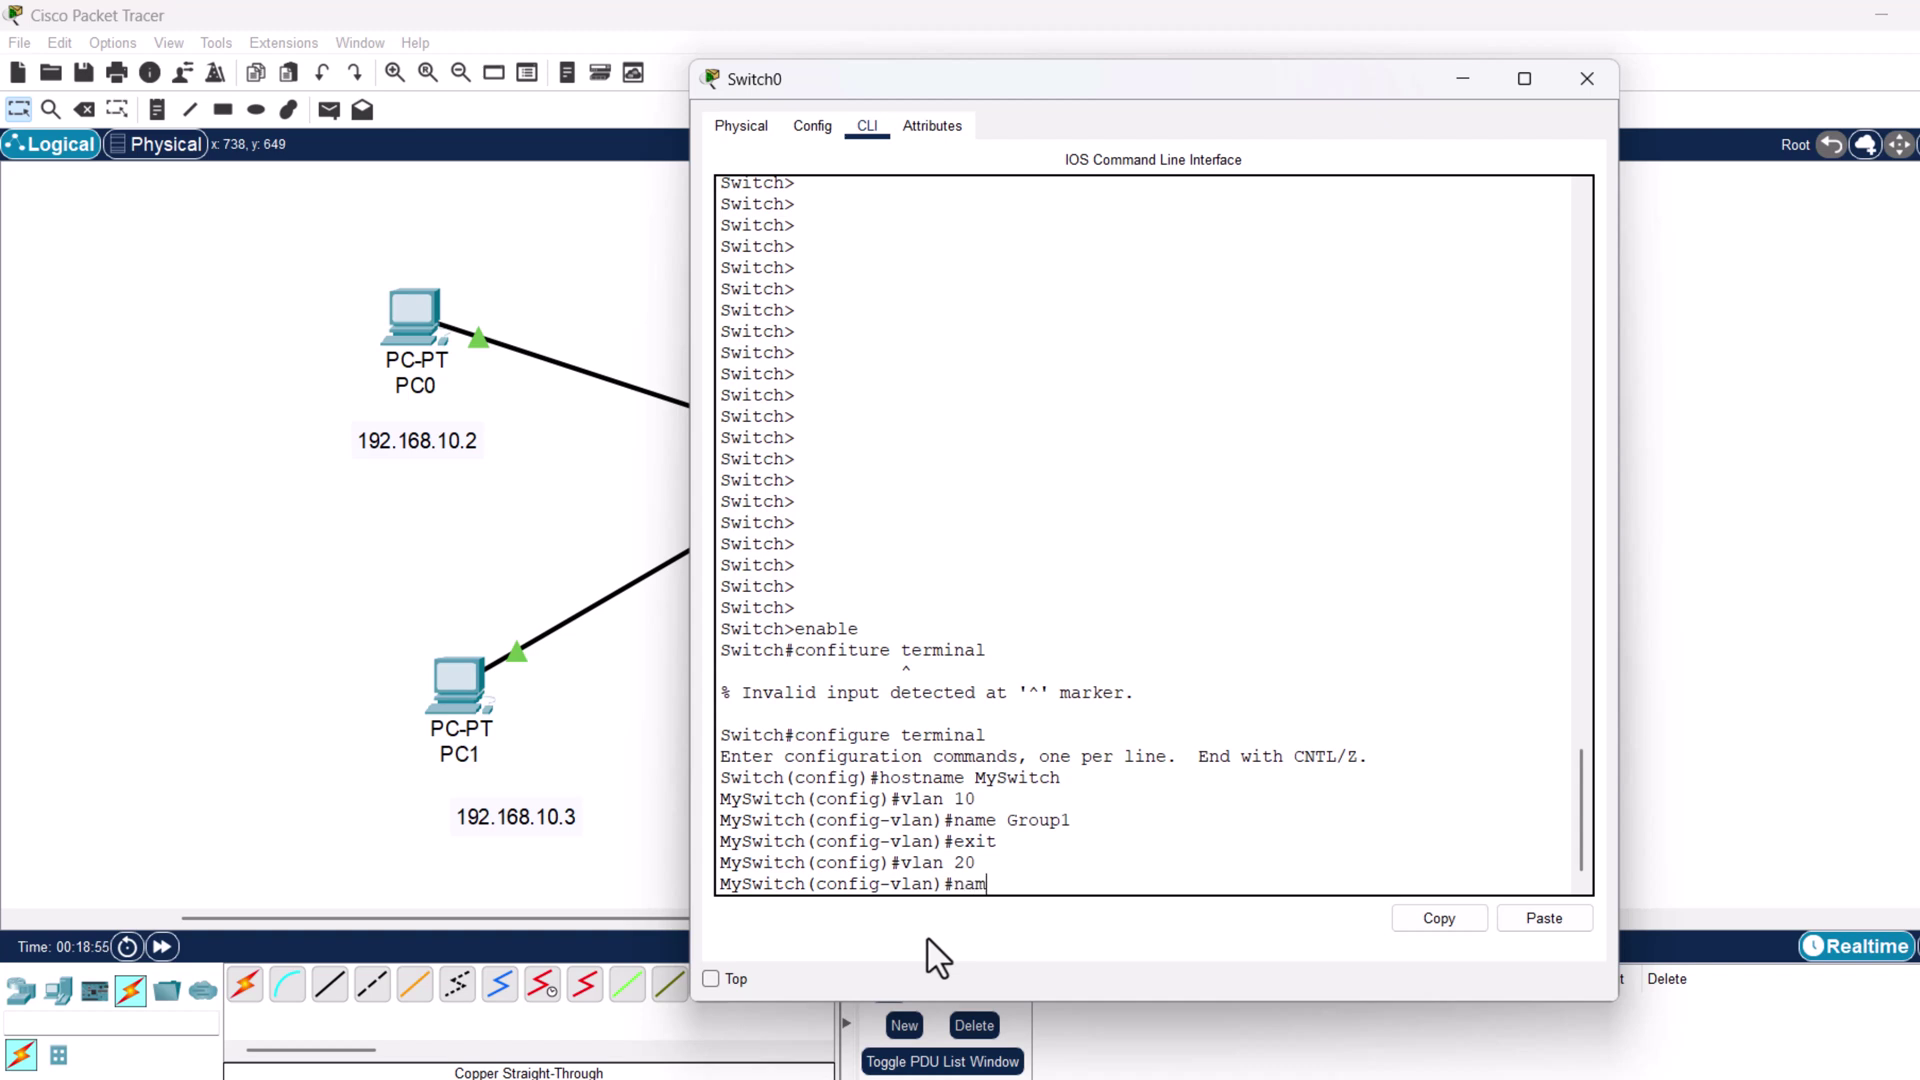
{"action": "type", "text": "e Group2"}
{"action": "key", "text": "Return"}
{"action": "type", "text": "exit"}
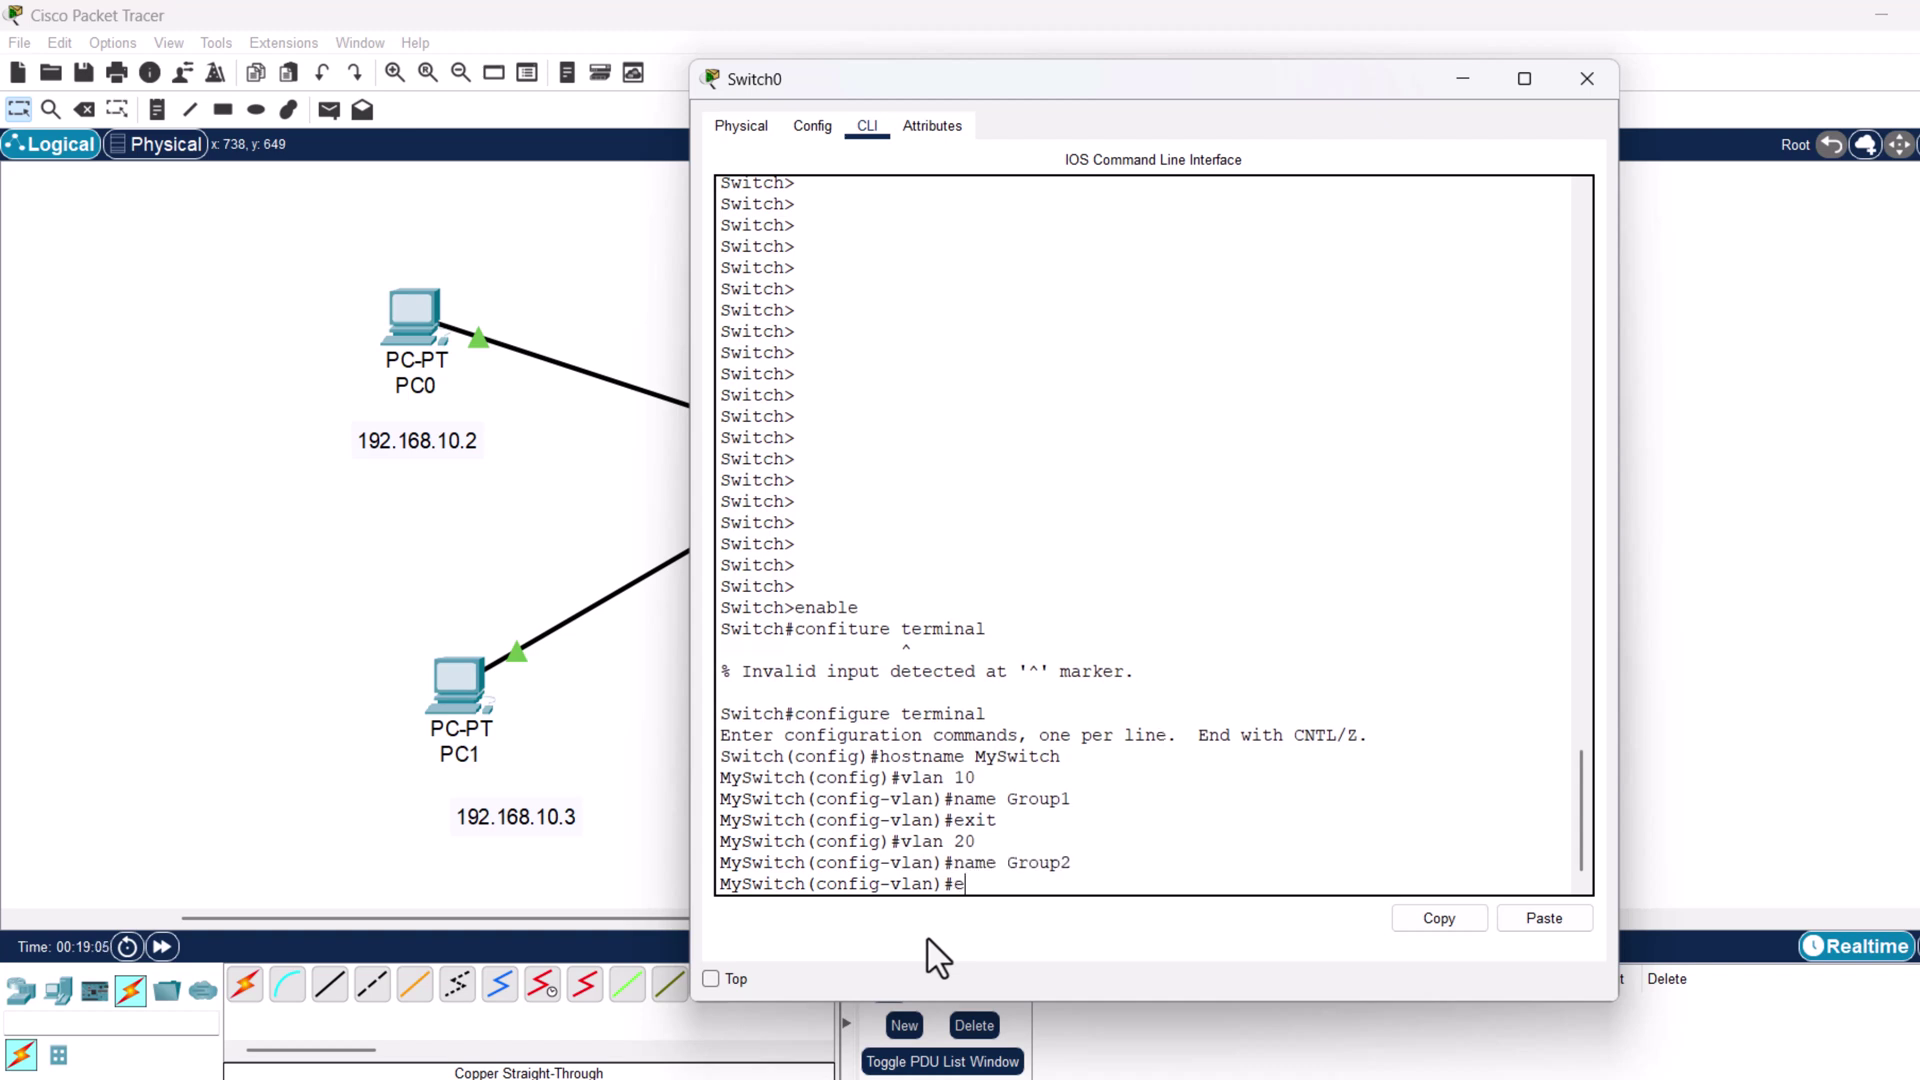
{"action": "key", "text": "Return"}
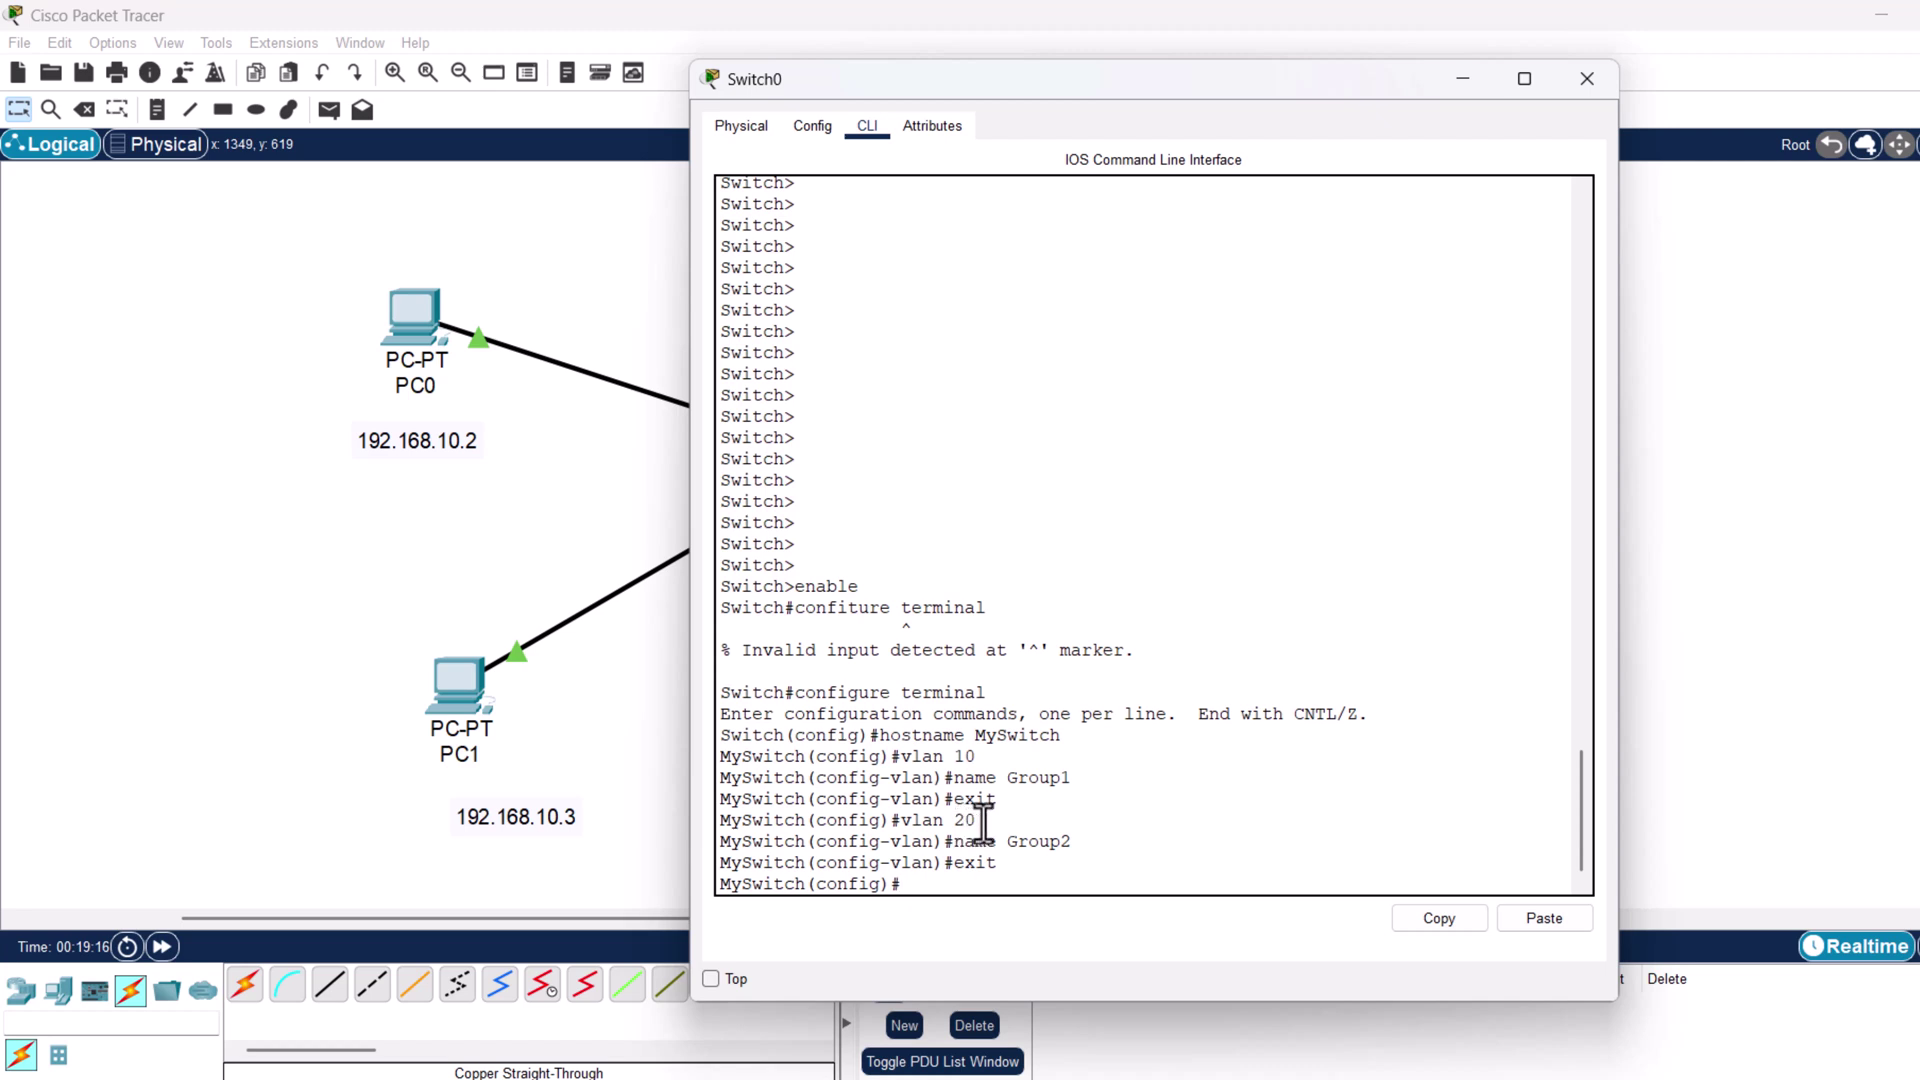
{"action": "scroll", "coordinate": [935, 844], "scroll_direction": "down", "scroll_amount": 1}
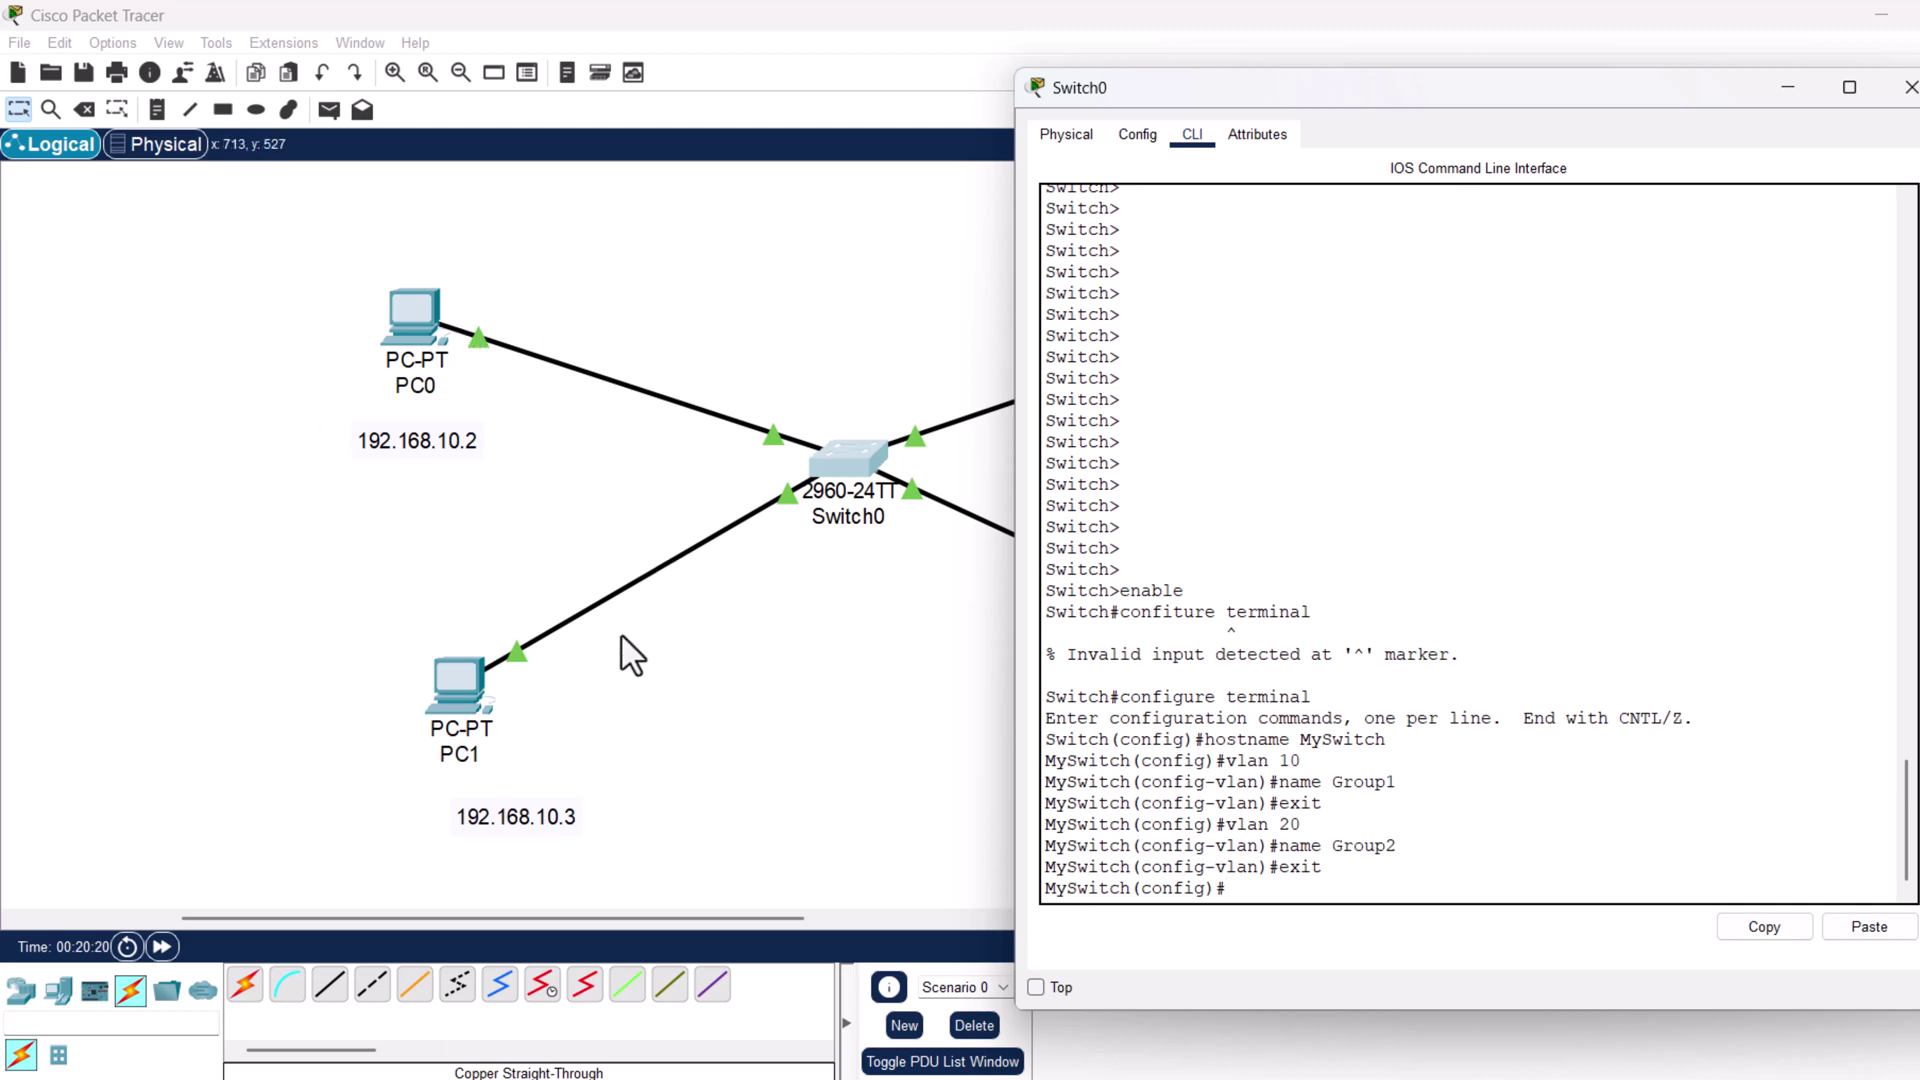
Enter configuration of interface FastEthernet0/1 on the switch and set its switchport mode to access.
{"action": "left_click_drag", "start_coordinate": [1290, 97], "coordinate": [474, 116]}
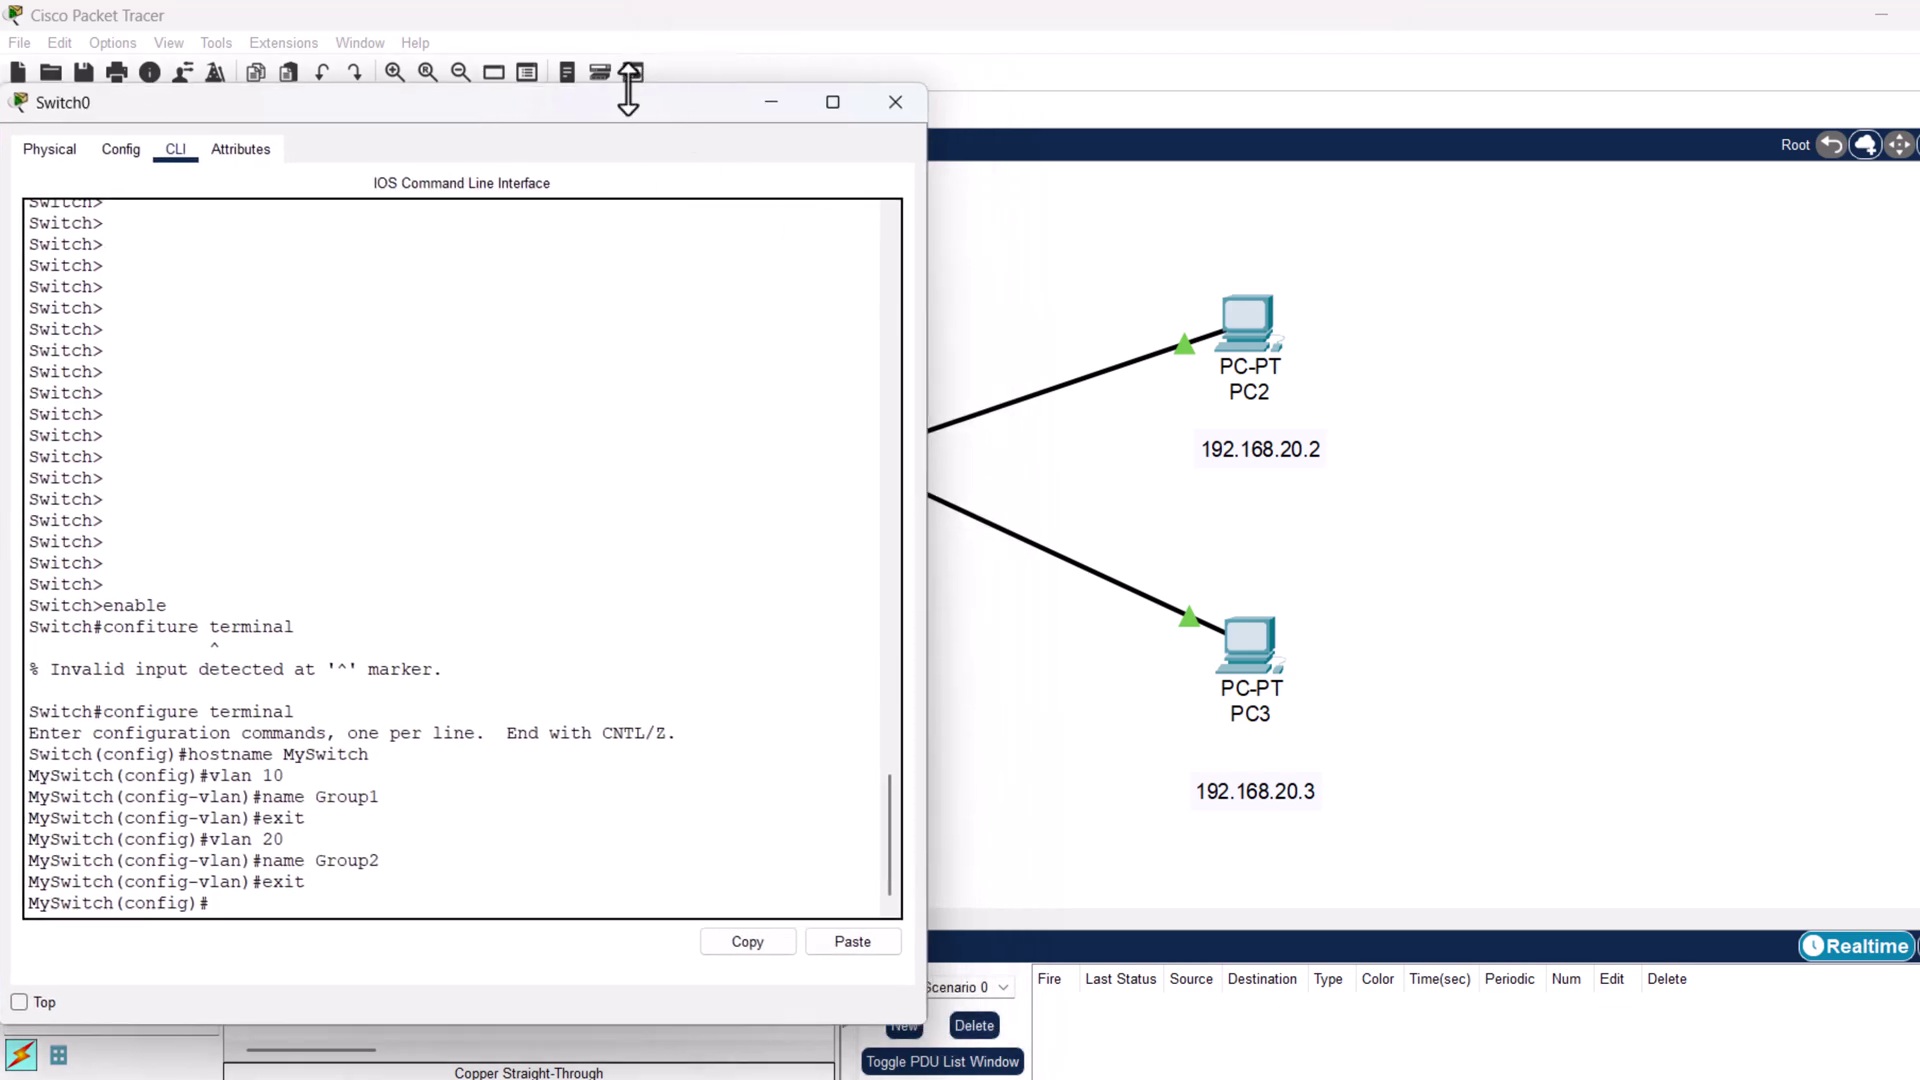
{"action": "left_click_drag", "start_coordinate": [632, 117], "coordinate": [550, 128]}
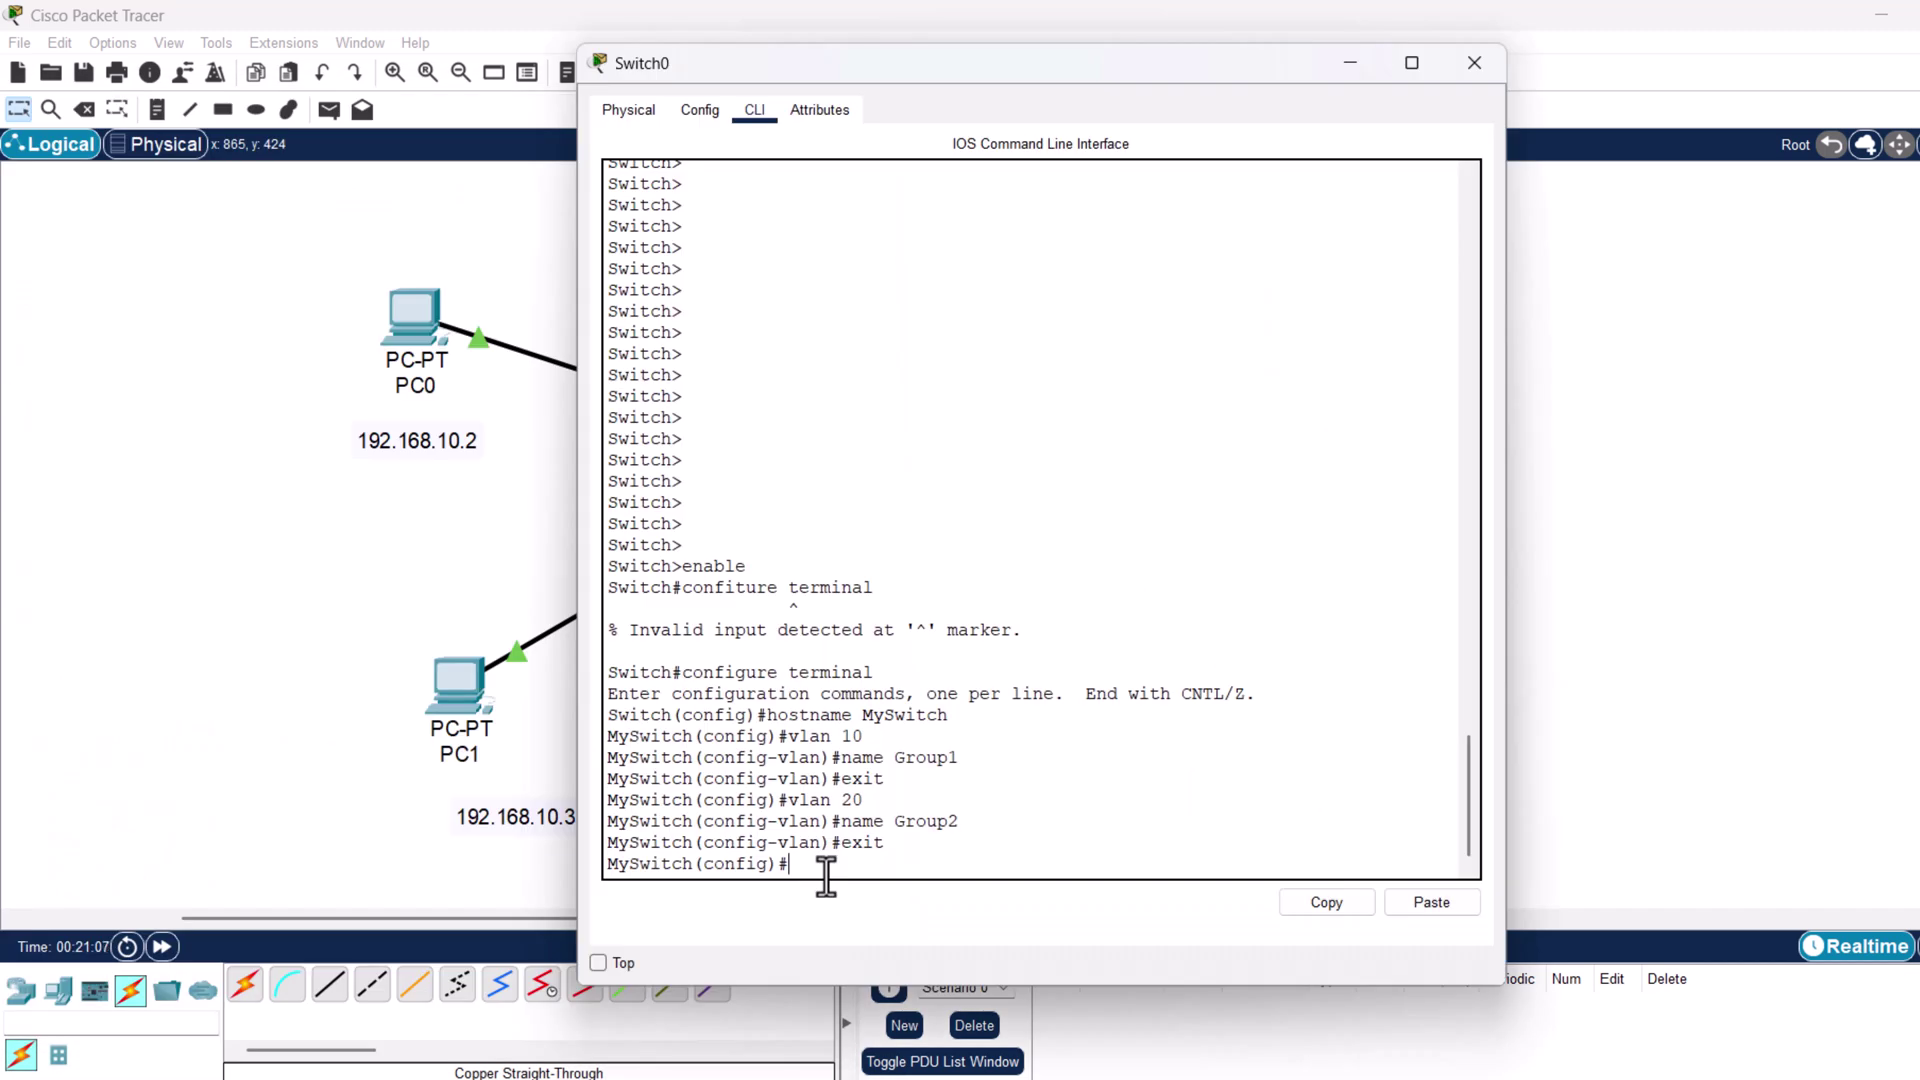
{"action": "type", "text": "interface"}
{"action": "type", "text": "FastEthernet0"}
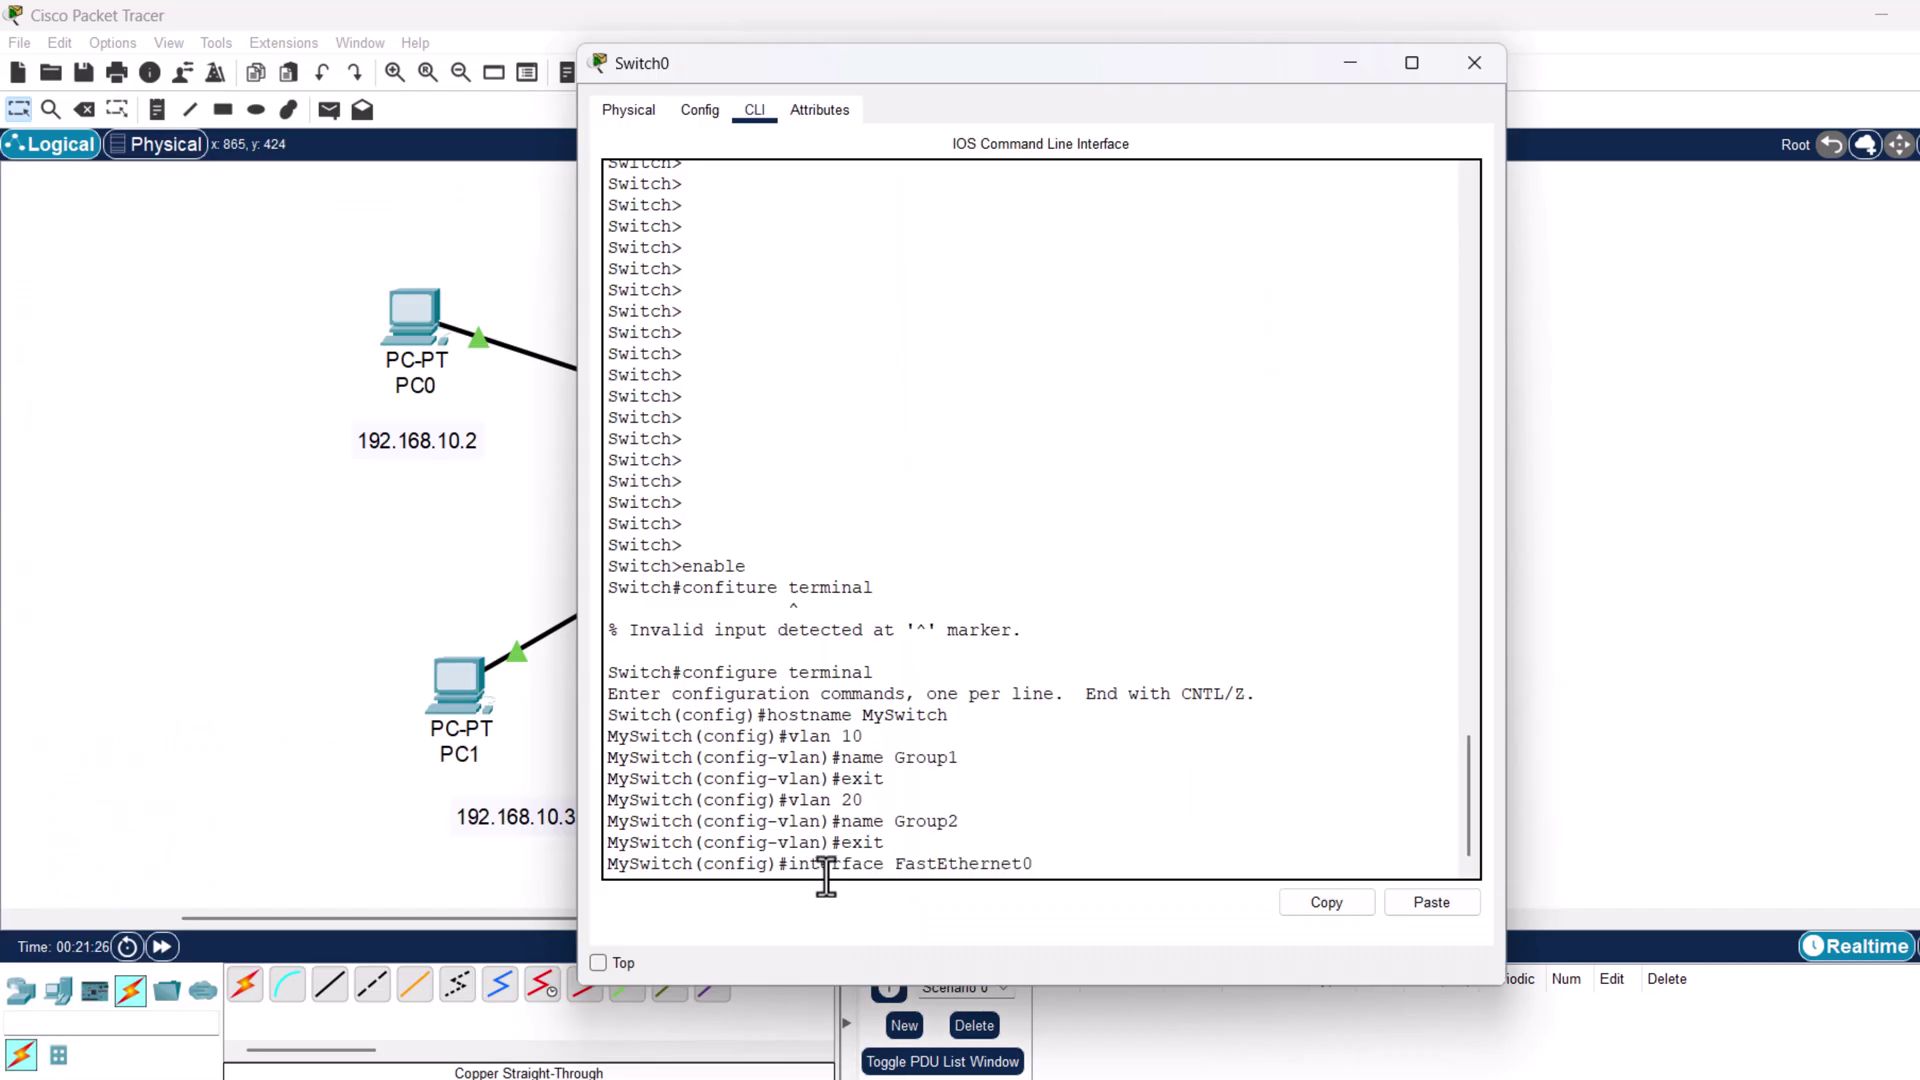
{"action": "type", "text": "/1"}
{"action": "key", "text": "Return"}
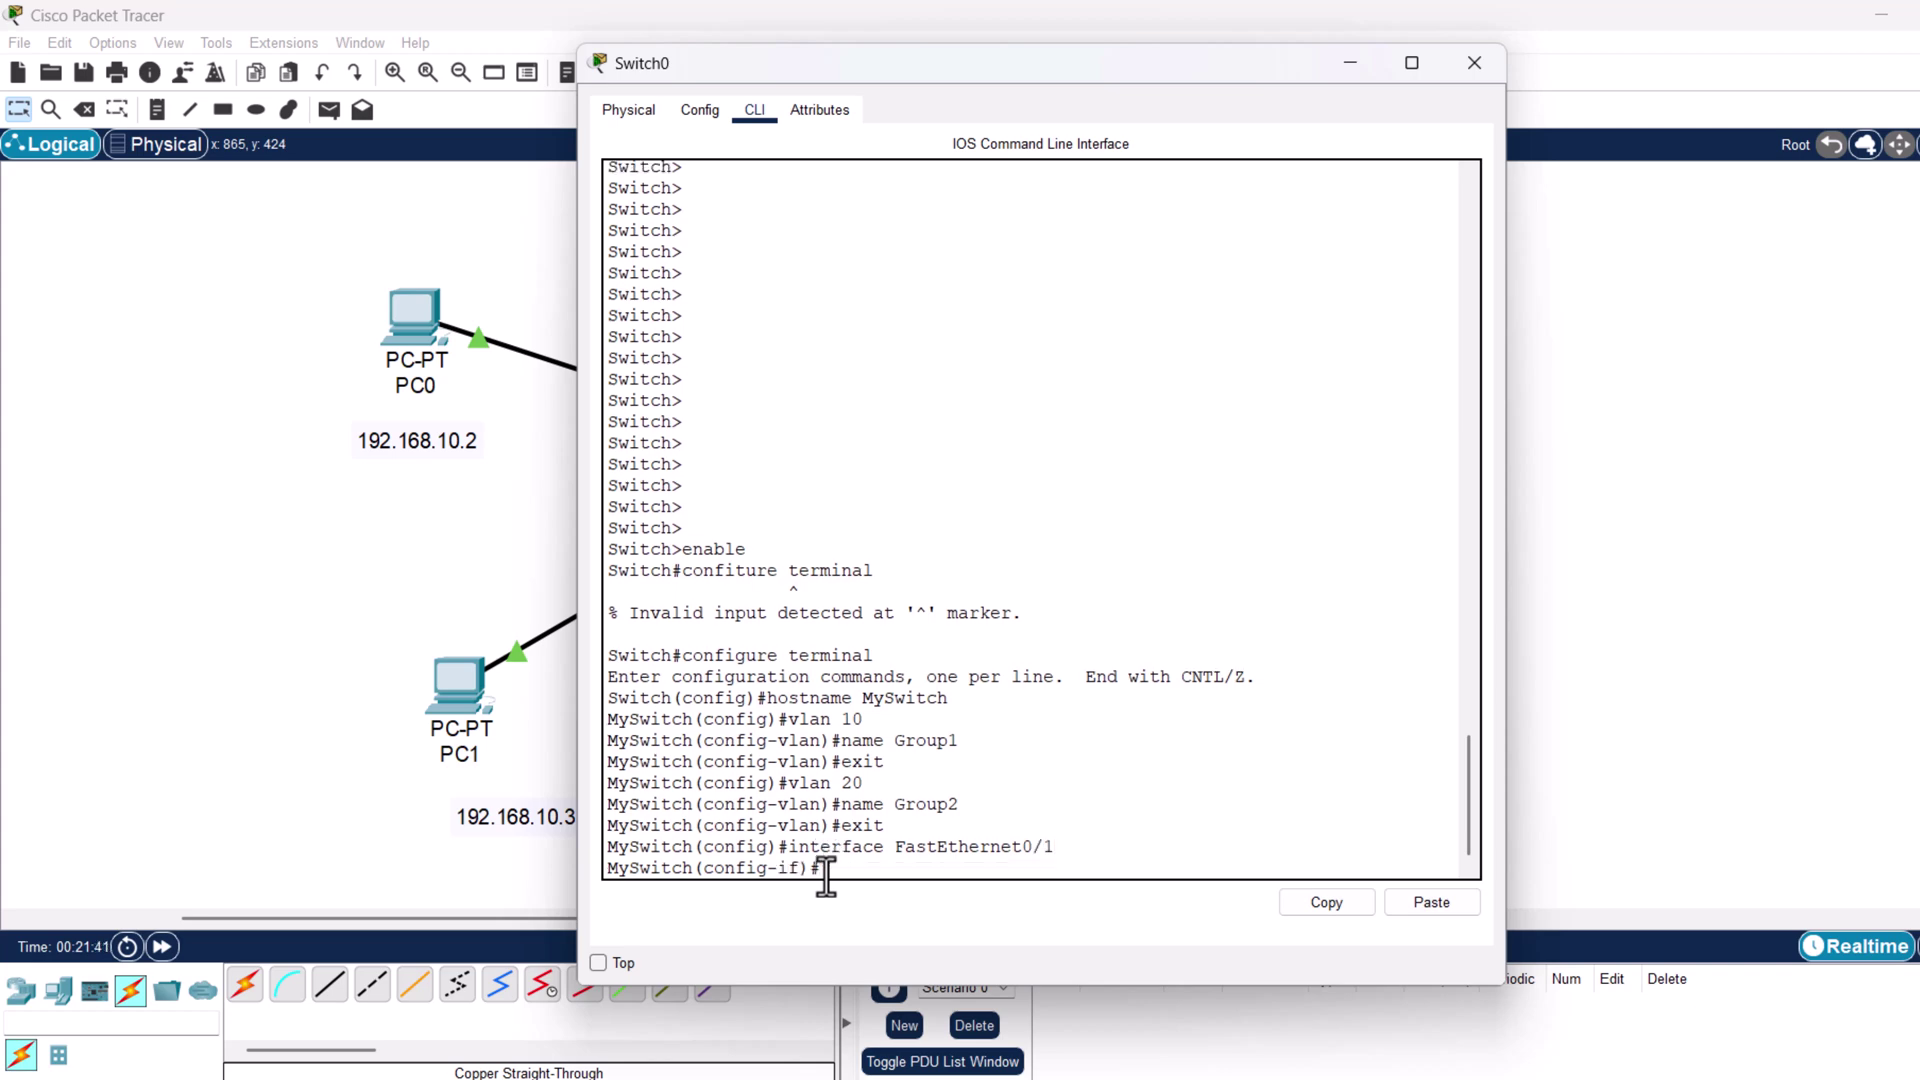
{"action": "type", "text": "switchport mode access"}
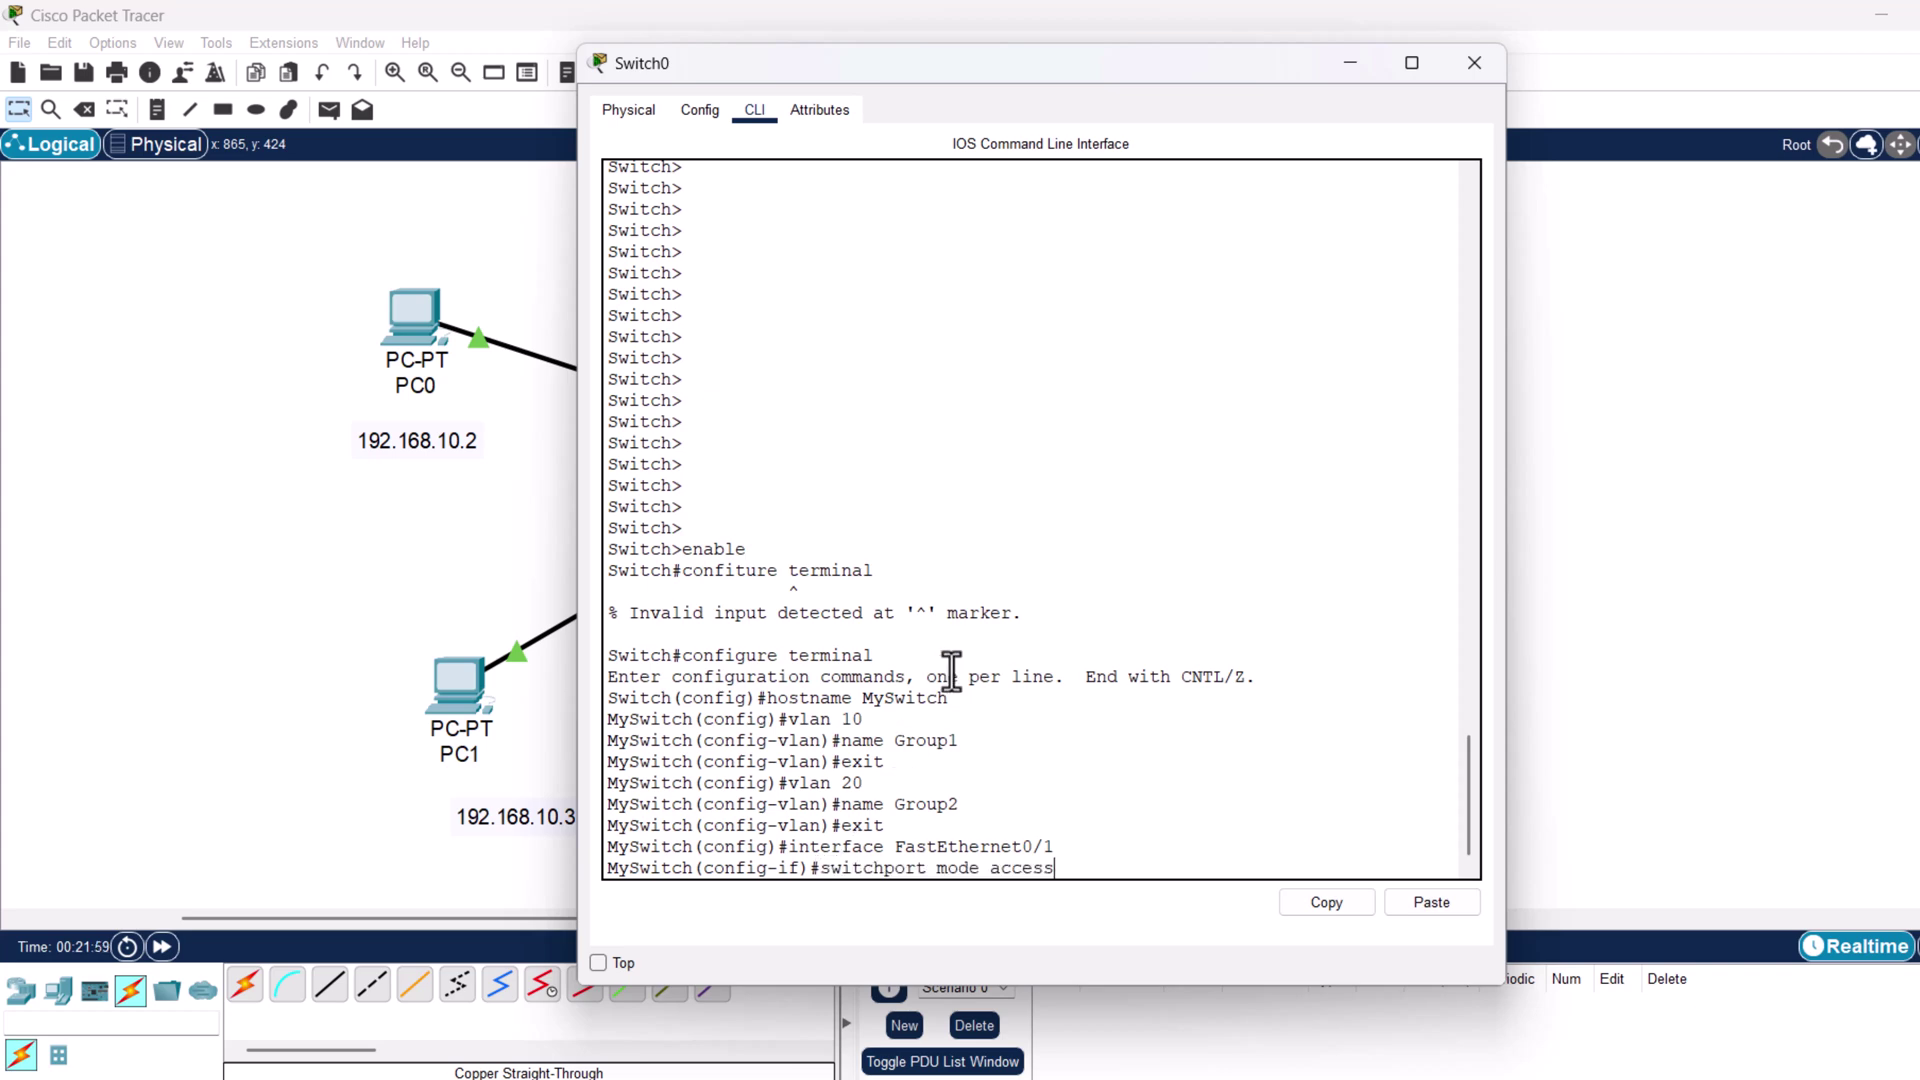
{"action": "key", "text": "Return"}
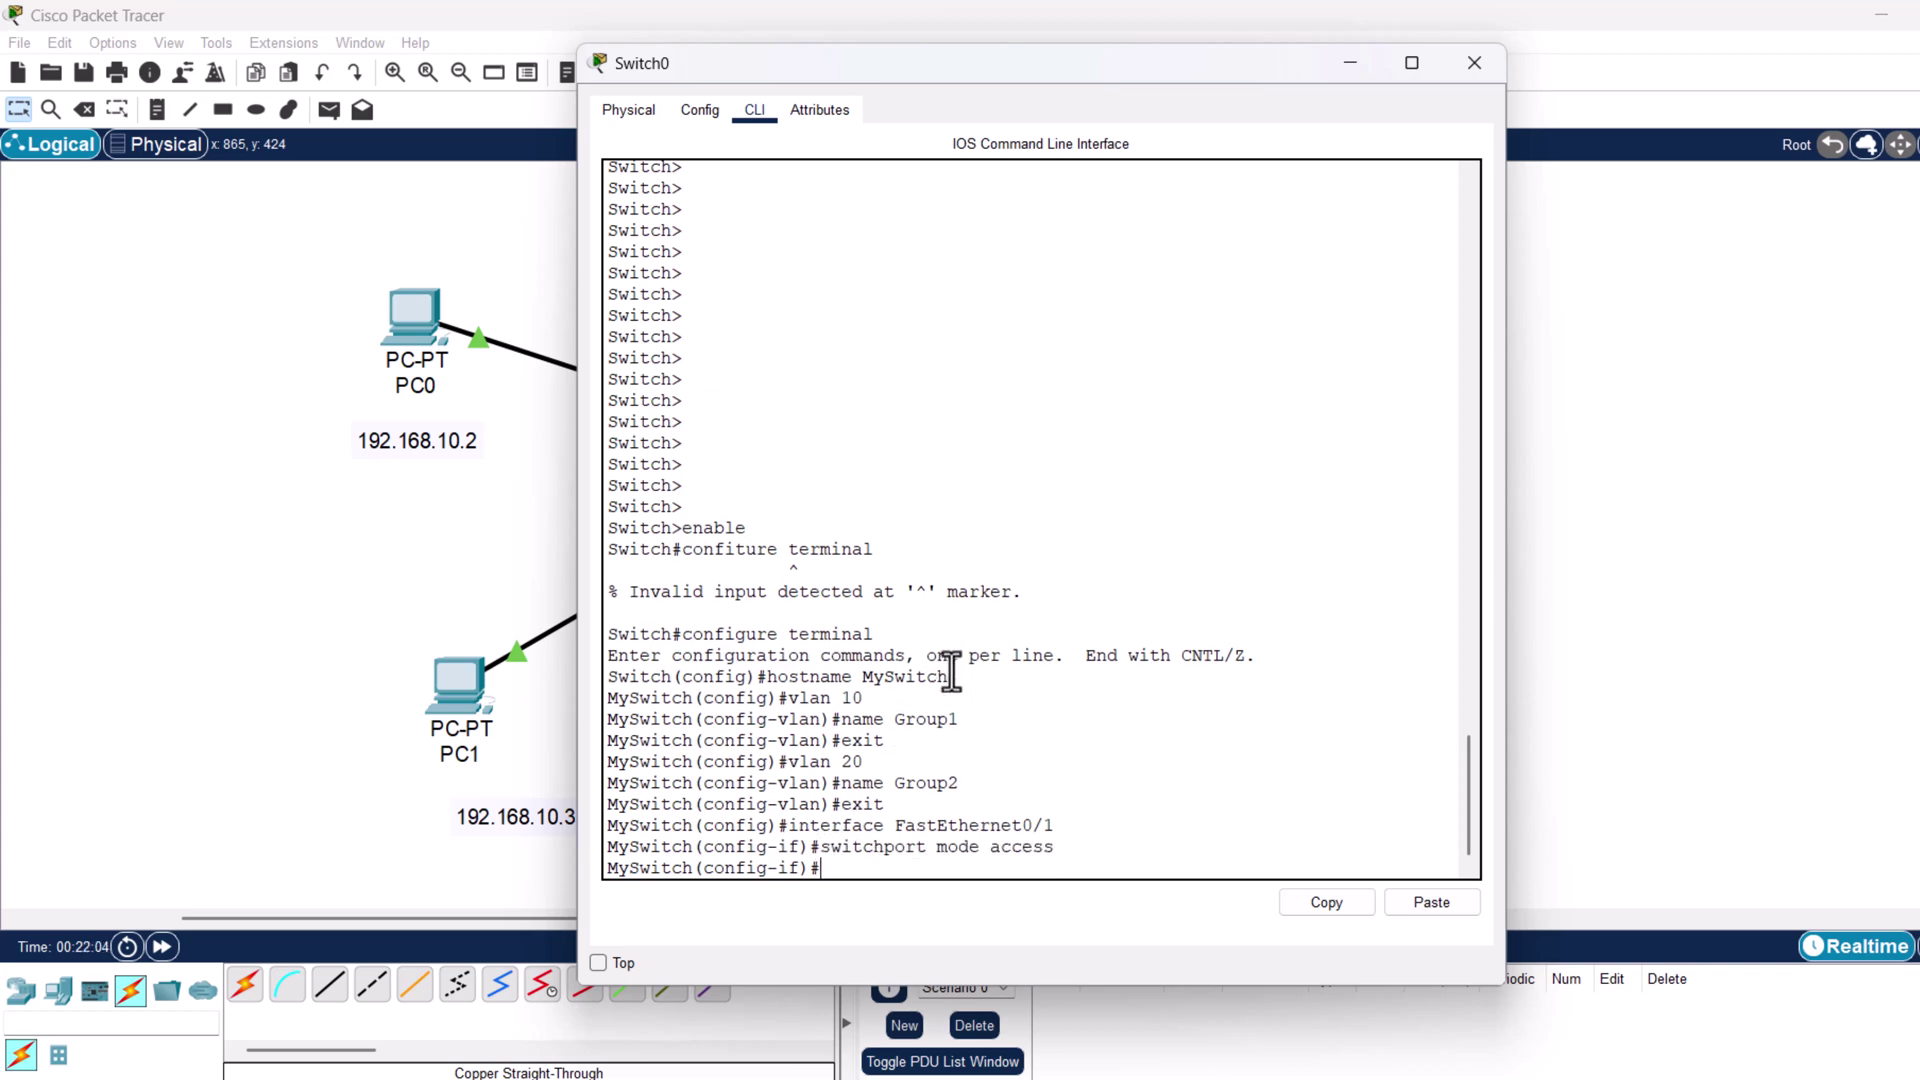
Assign FastEthernet0/1 to access VLAN 10 and exit its interface configuration.
{"action": "type", "text": "switchport access vlan 10"}
{"action": "key", "text": "Return"}
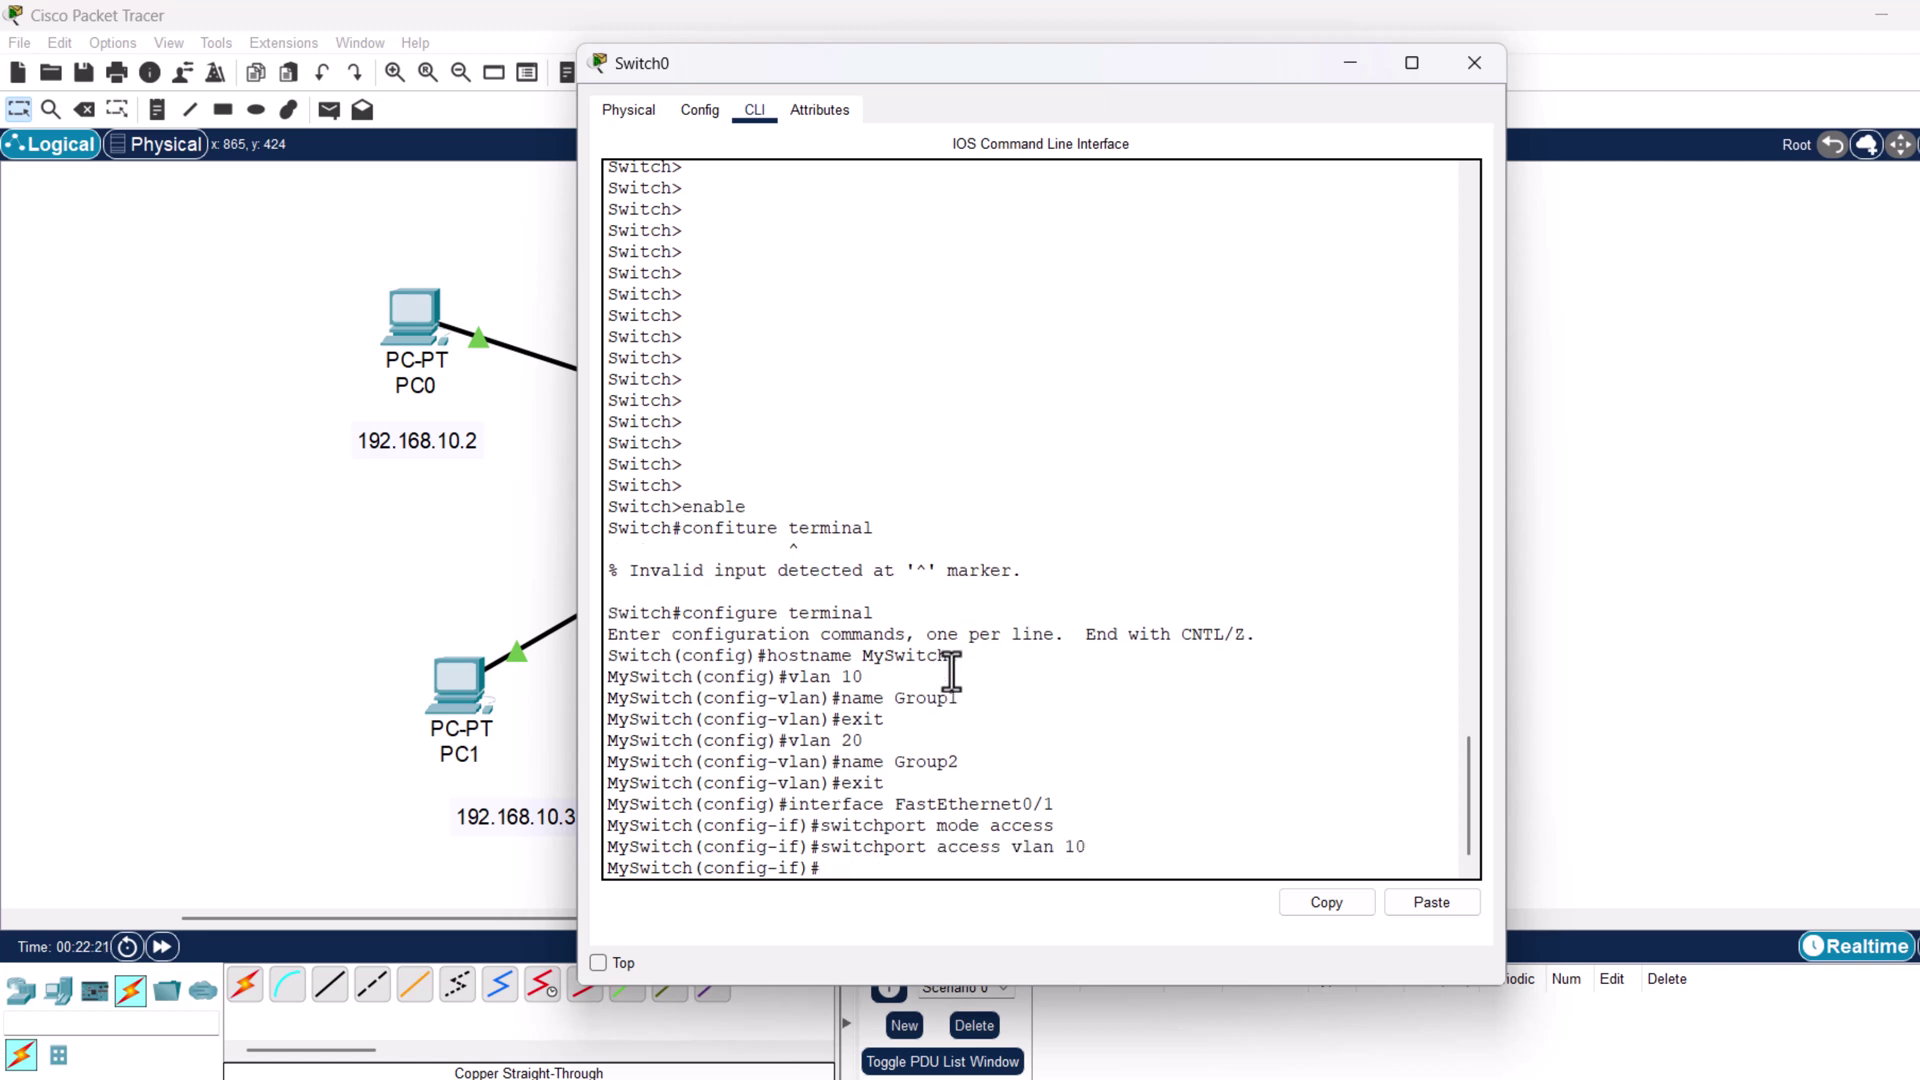
{"action": "type", "text": "ex"}
{"action": "type", "text": "it"}
{"action": "key", "text": "Return"}
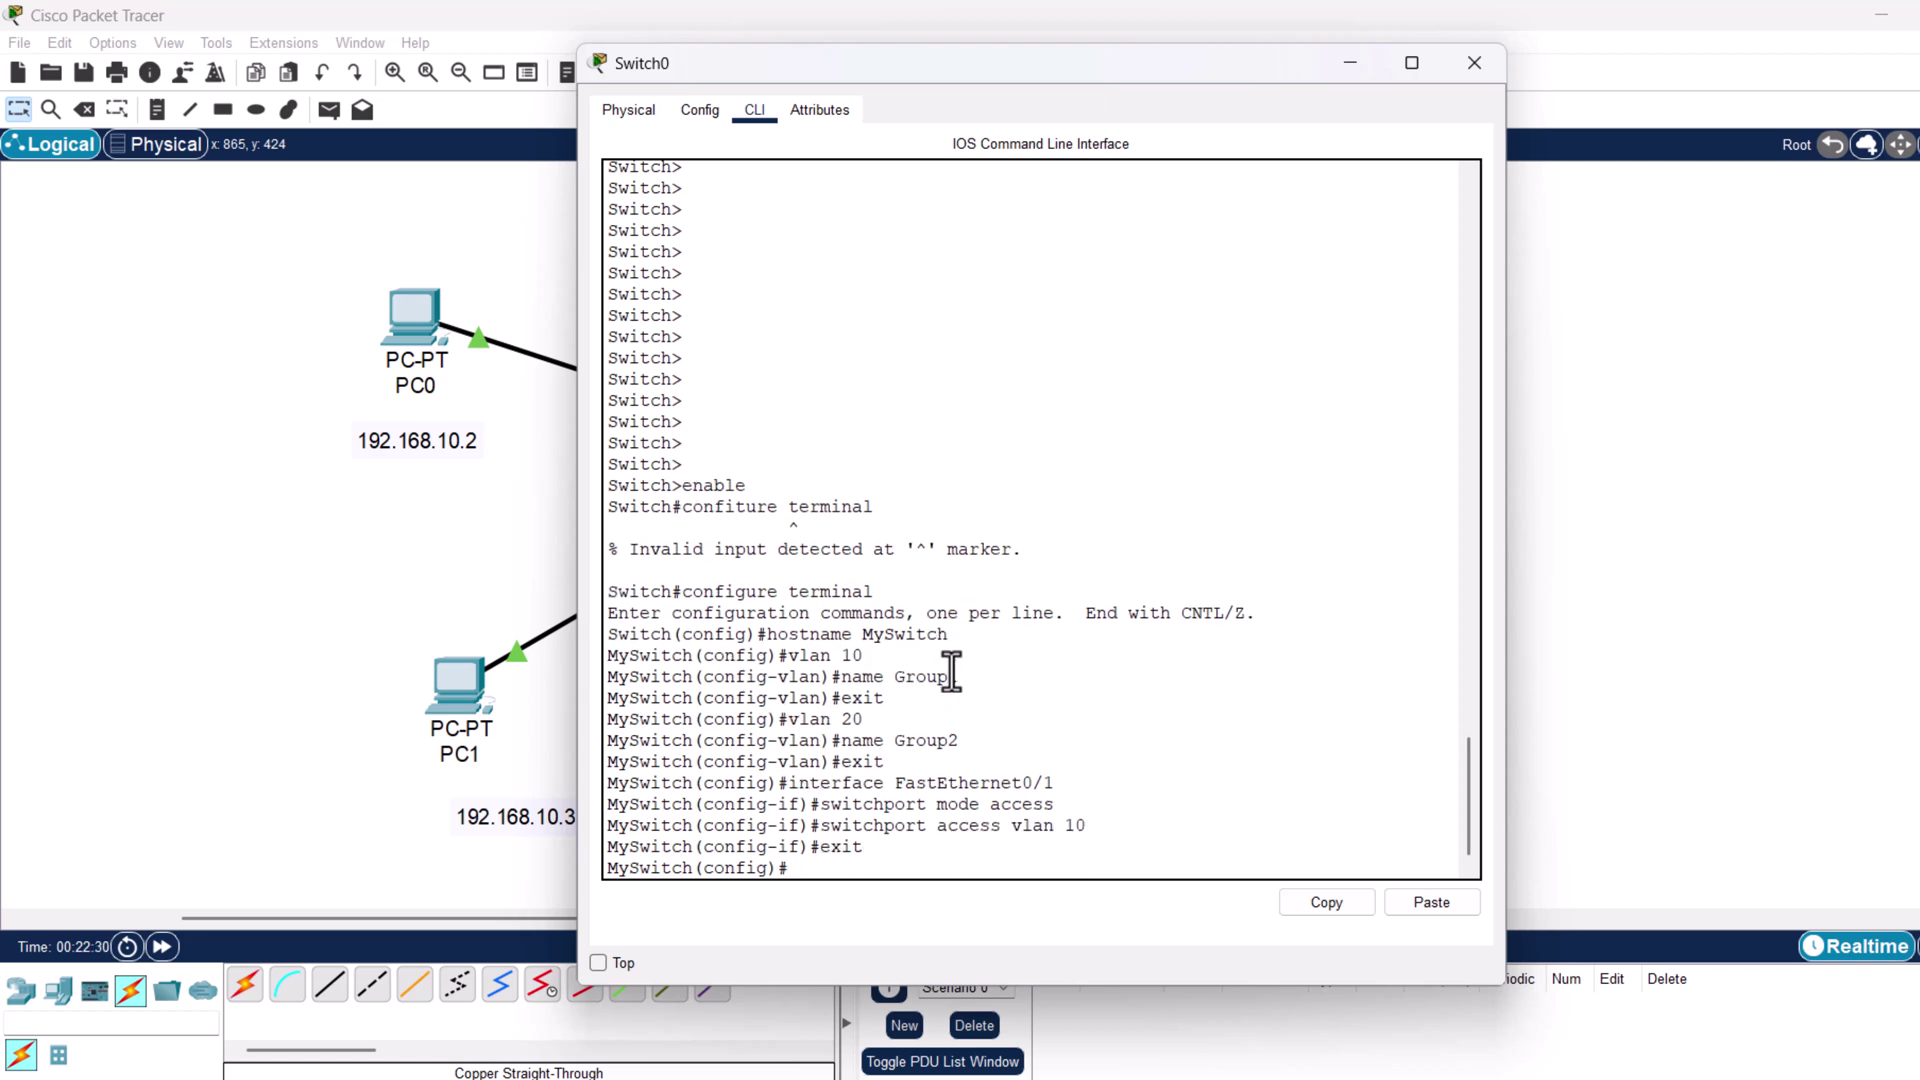
Enter configuration of interface FastEthernet0/2 and set its switchport mode to access.
{"action": "left_click_drag", "start_coordinate": [884, 772], "coordinate": [1078, 828]}
{"action": "triple_click", "coordinate": [1080, 826]}
{"action": "left_click", "coordinate": [1075, 833]}
{"action": "key", "text": "Up"}
{"action": "key", "text": "Up"}
{"action": "key", "text": "Up"}
{"action": "key", "text": "Up"}
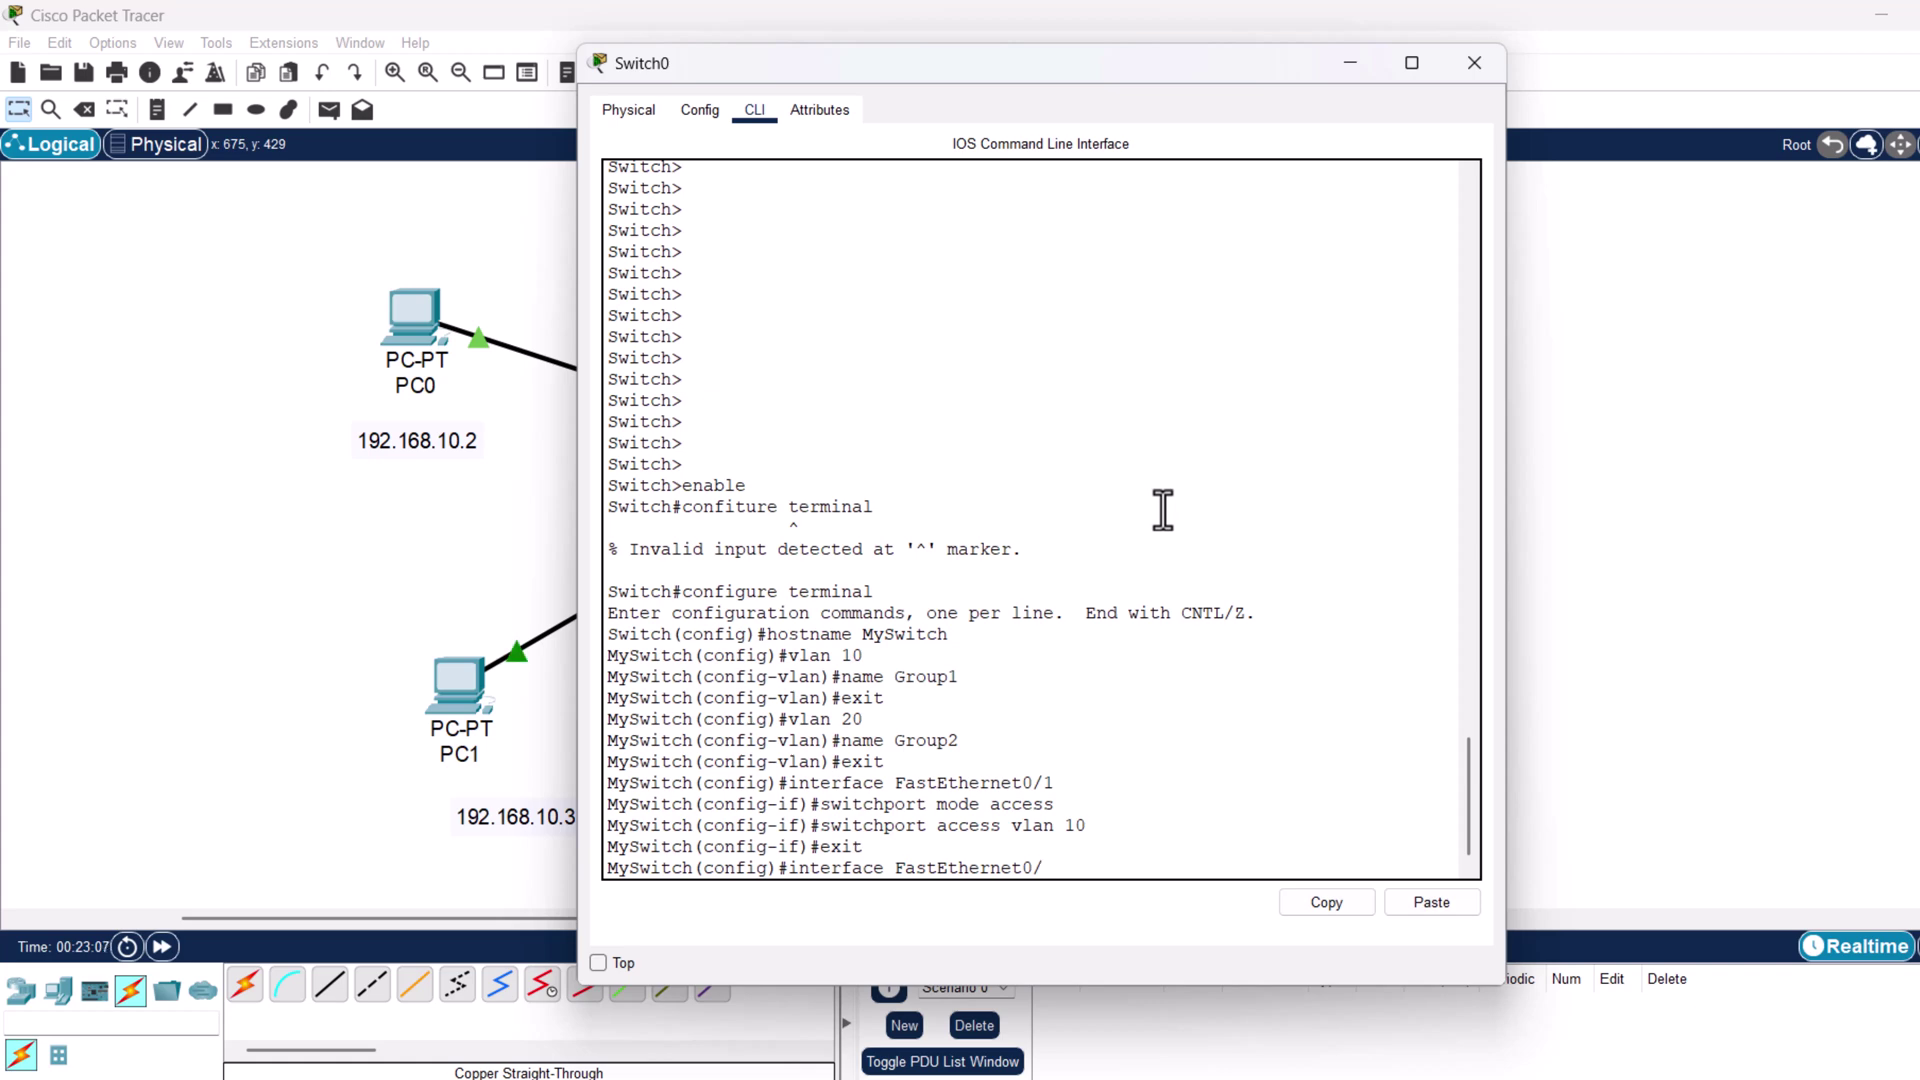
{"action": "type", "text": "2"}
{"action": "key", "text": "Return"}
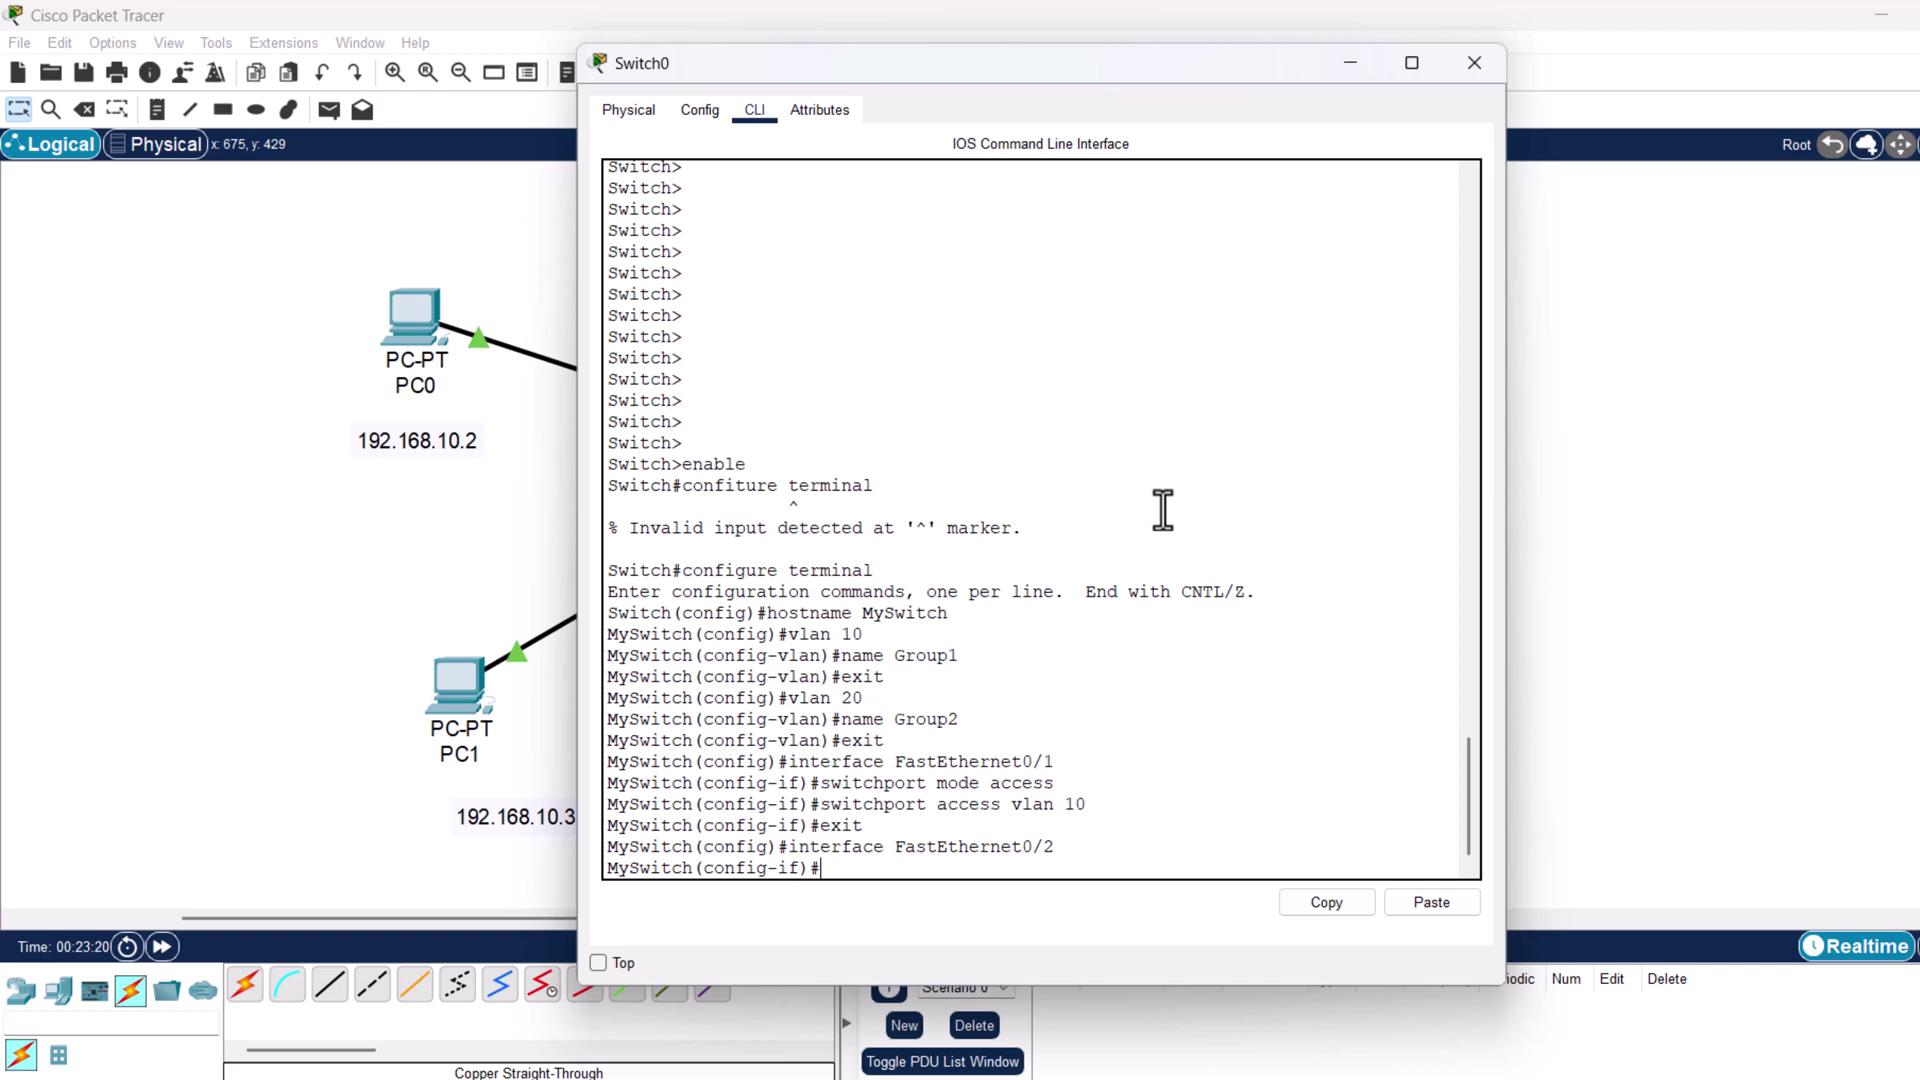
{"action": "type", "text": "switchport mode access"}
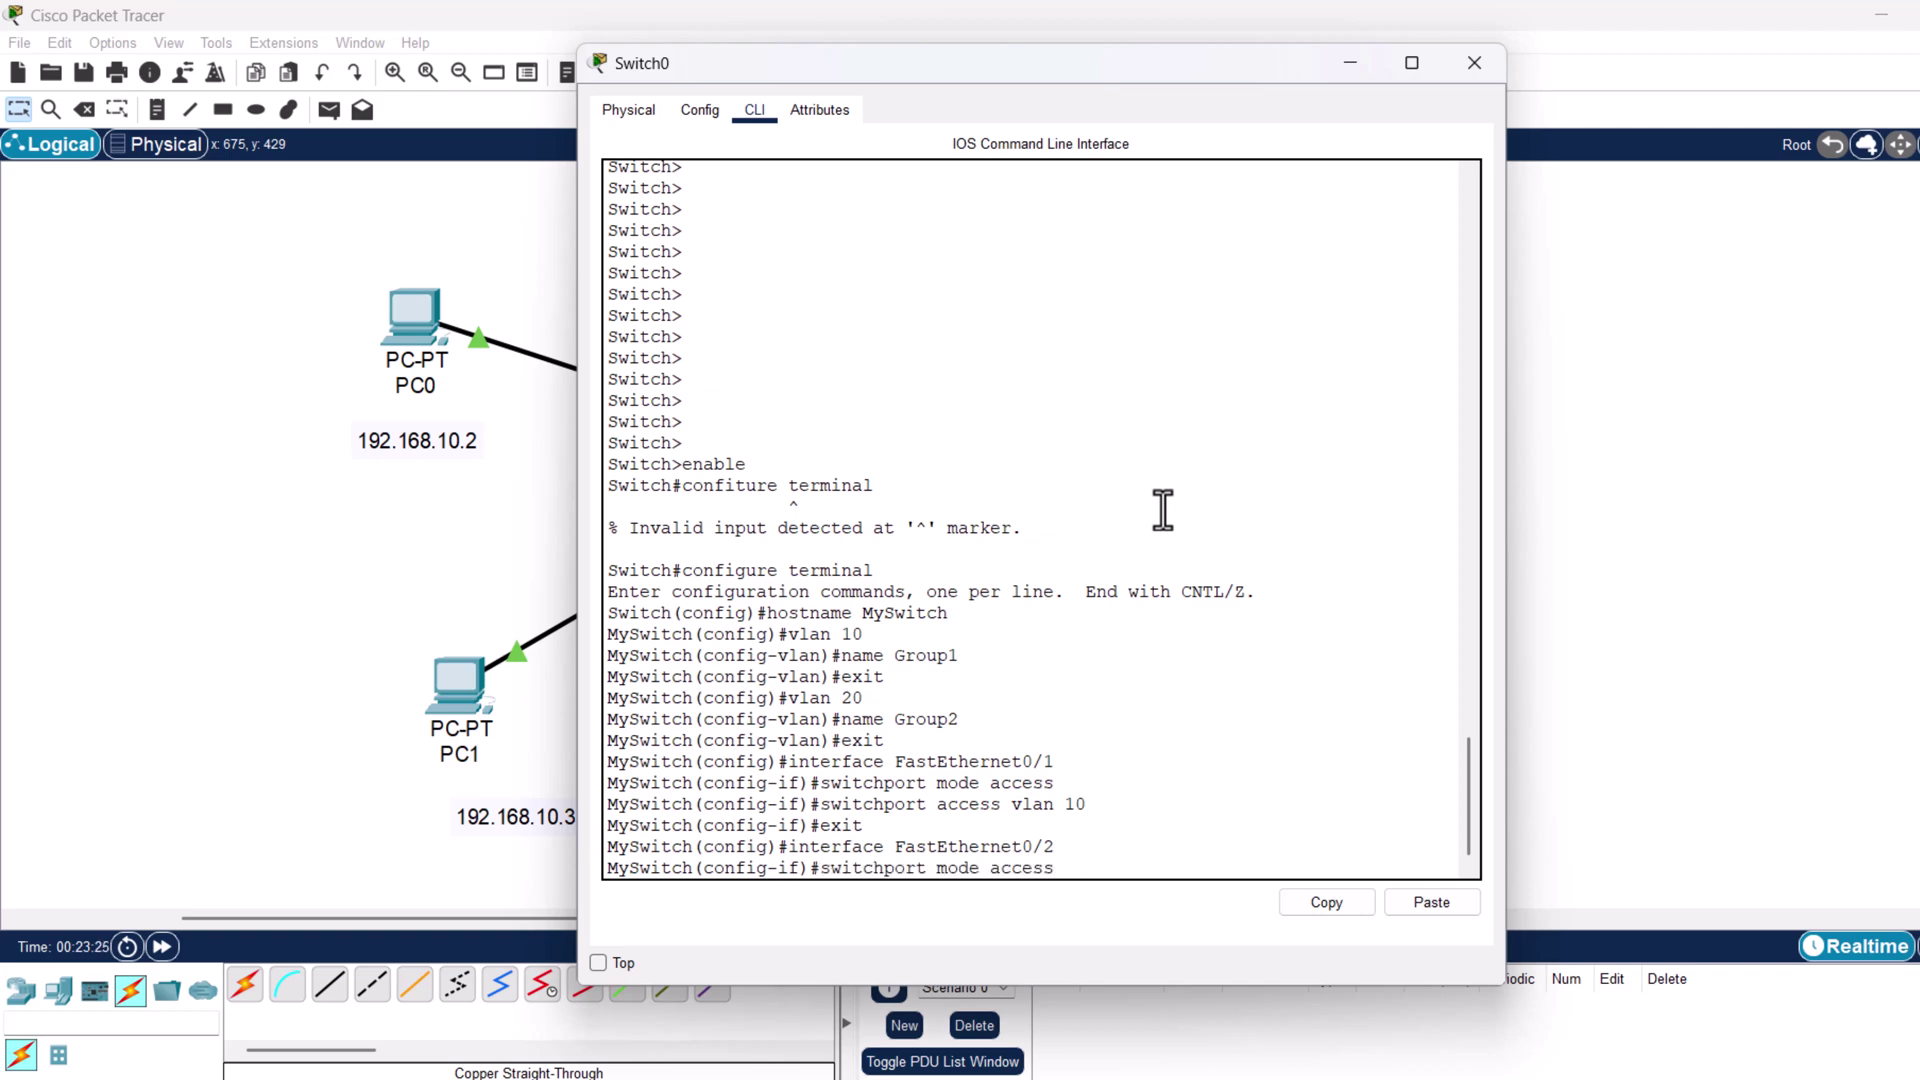
{"action": "key", "text": "Return"}
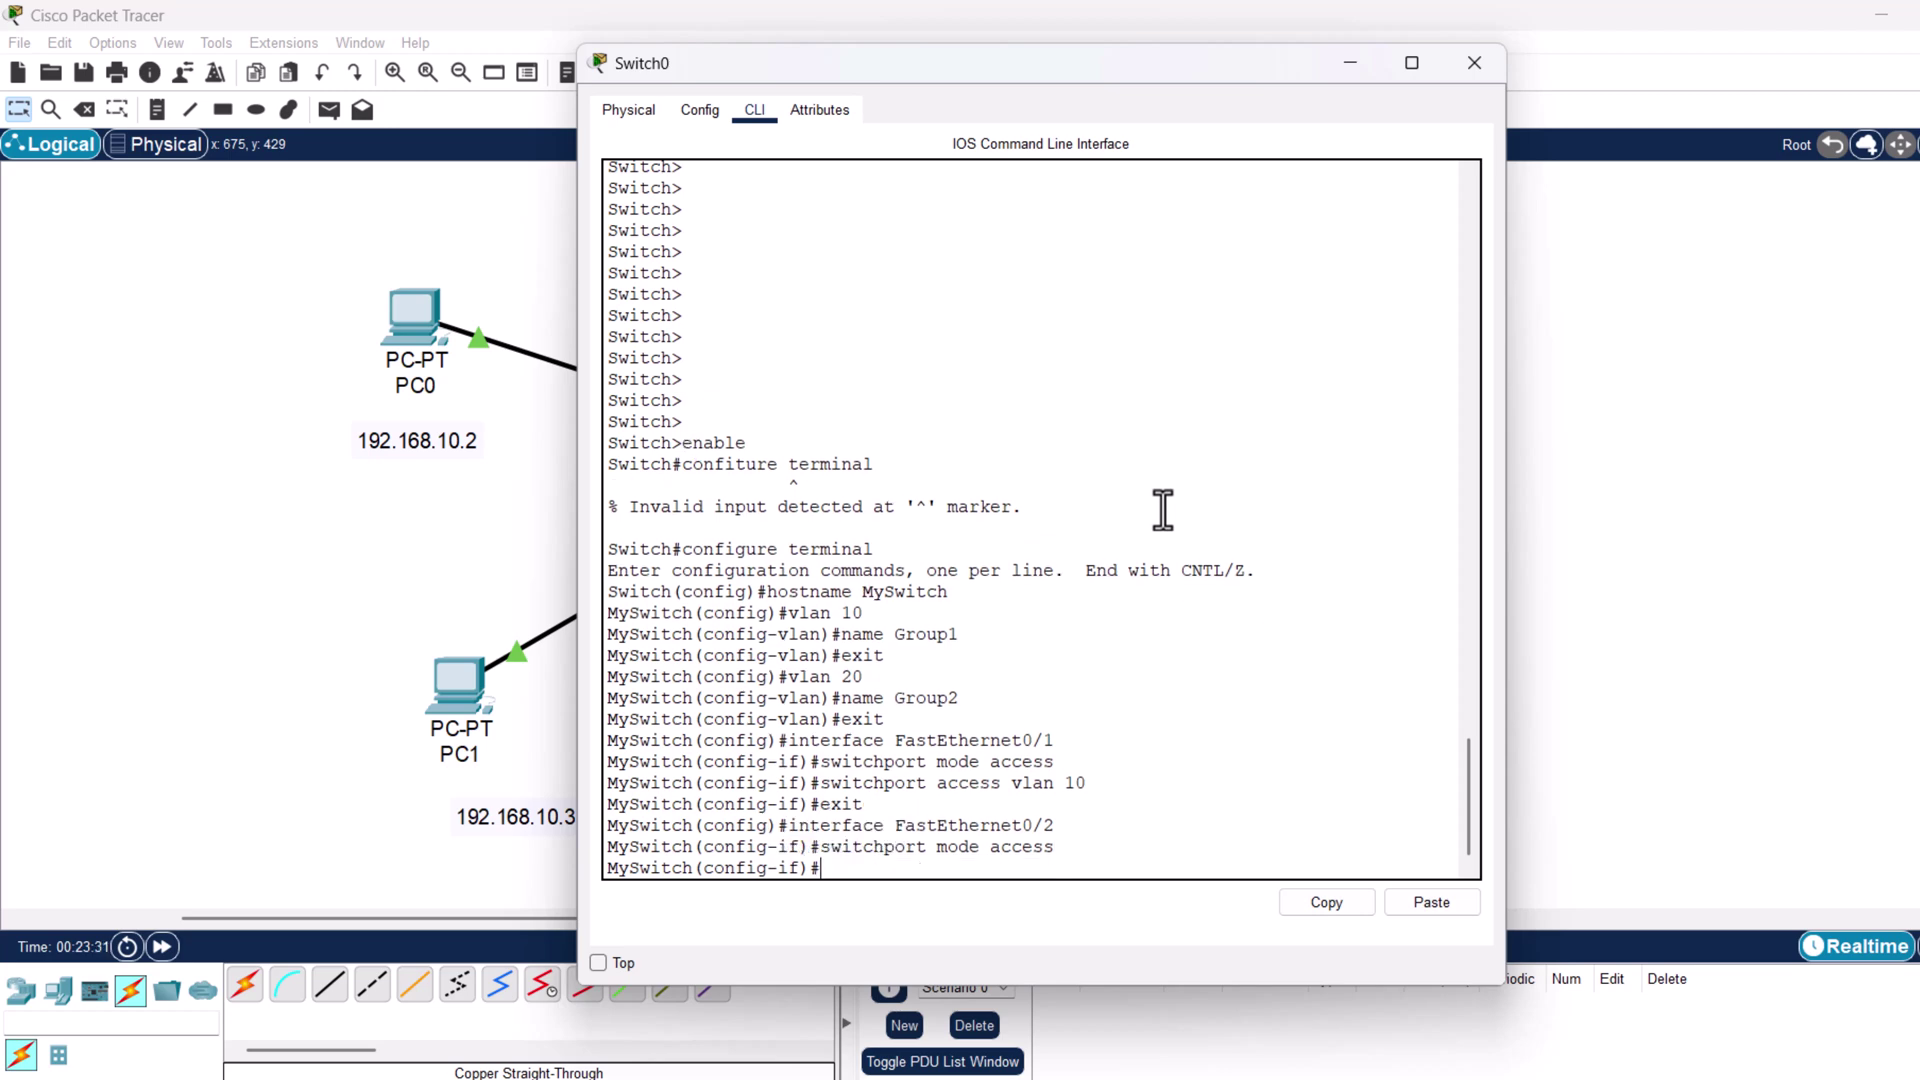
Assign FastEthernet0/2 to access VLAN 10 and exit its interface configuration.
{"action": "type", "text": "switchport access vlan 10"}
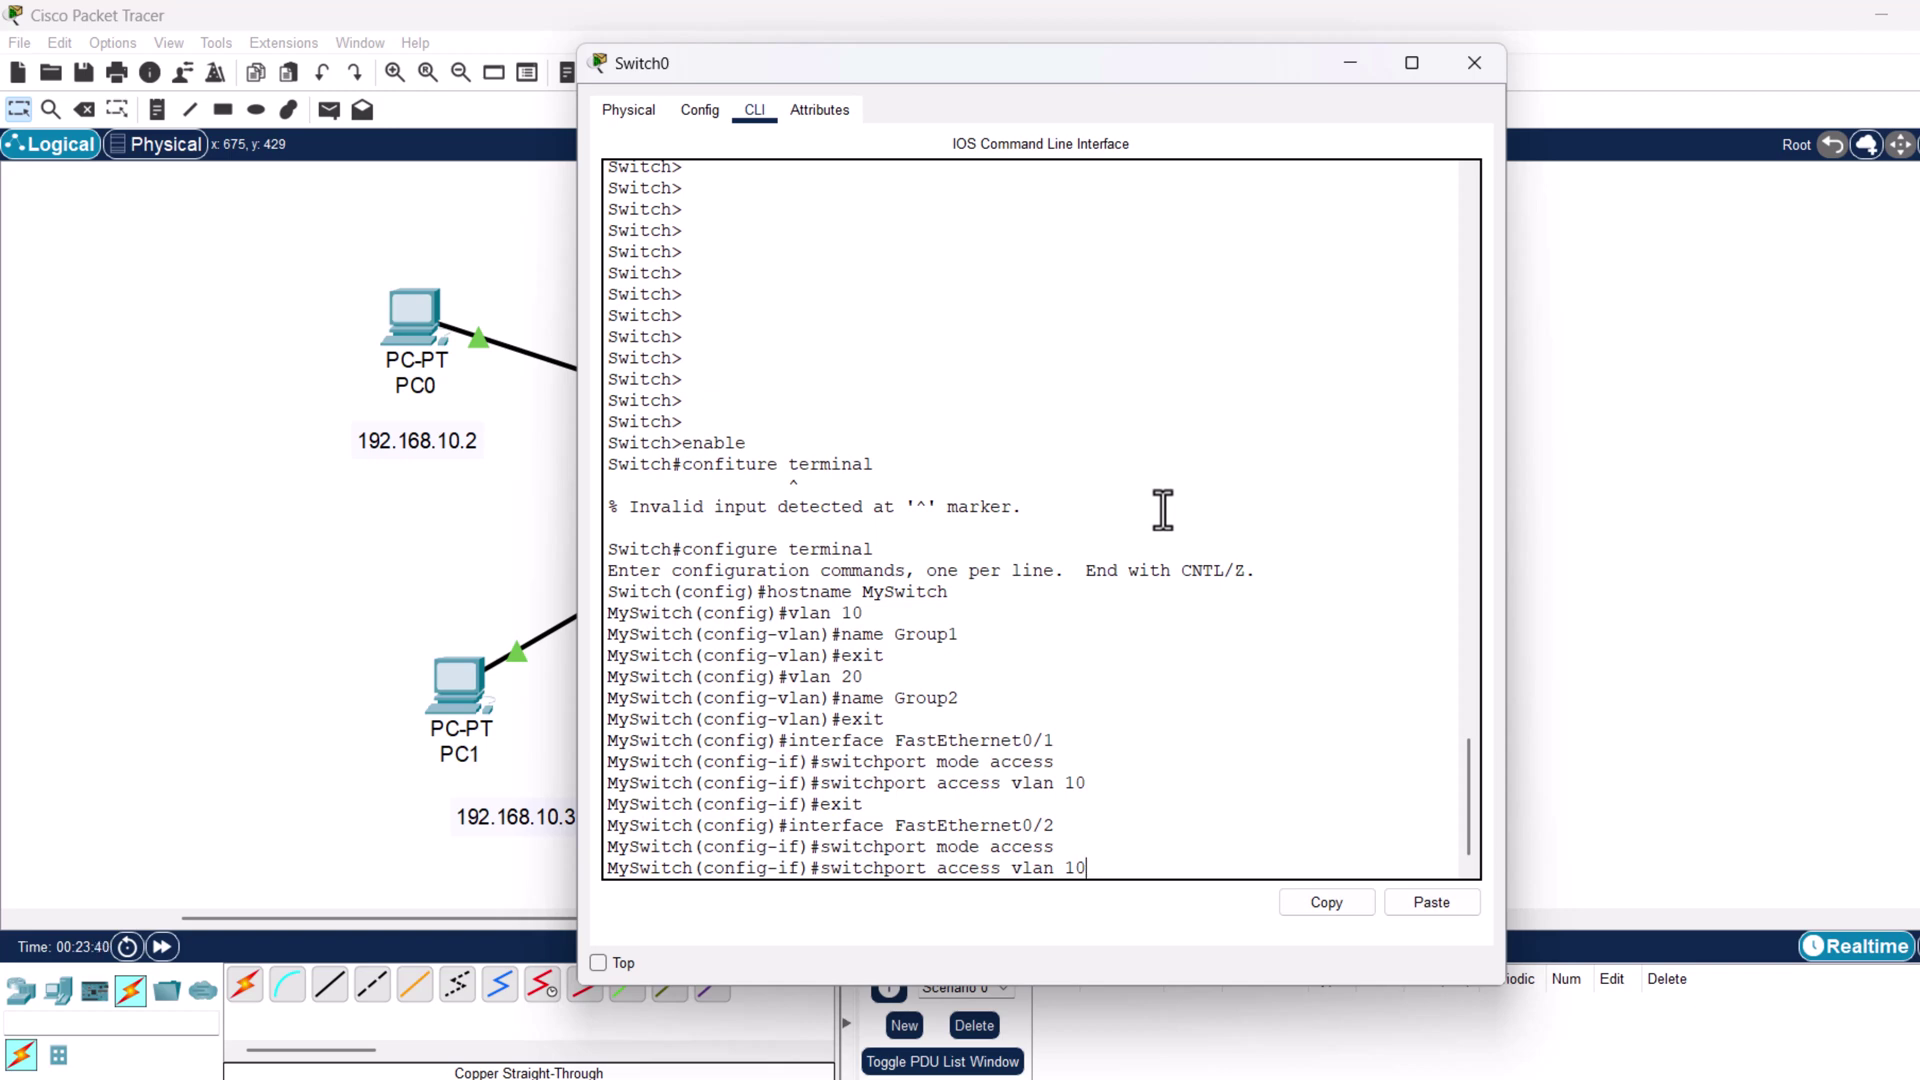
{"action": "key", "text": "Return"}
{"action": "key", "text": "Up"}
{"action": "key", "text": "Up"}
{"action": "key", "text": "Up"}
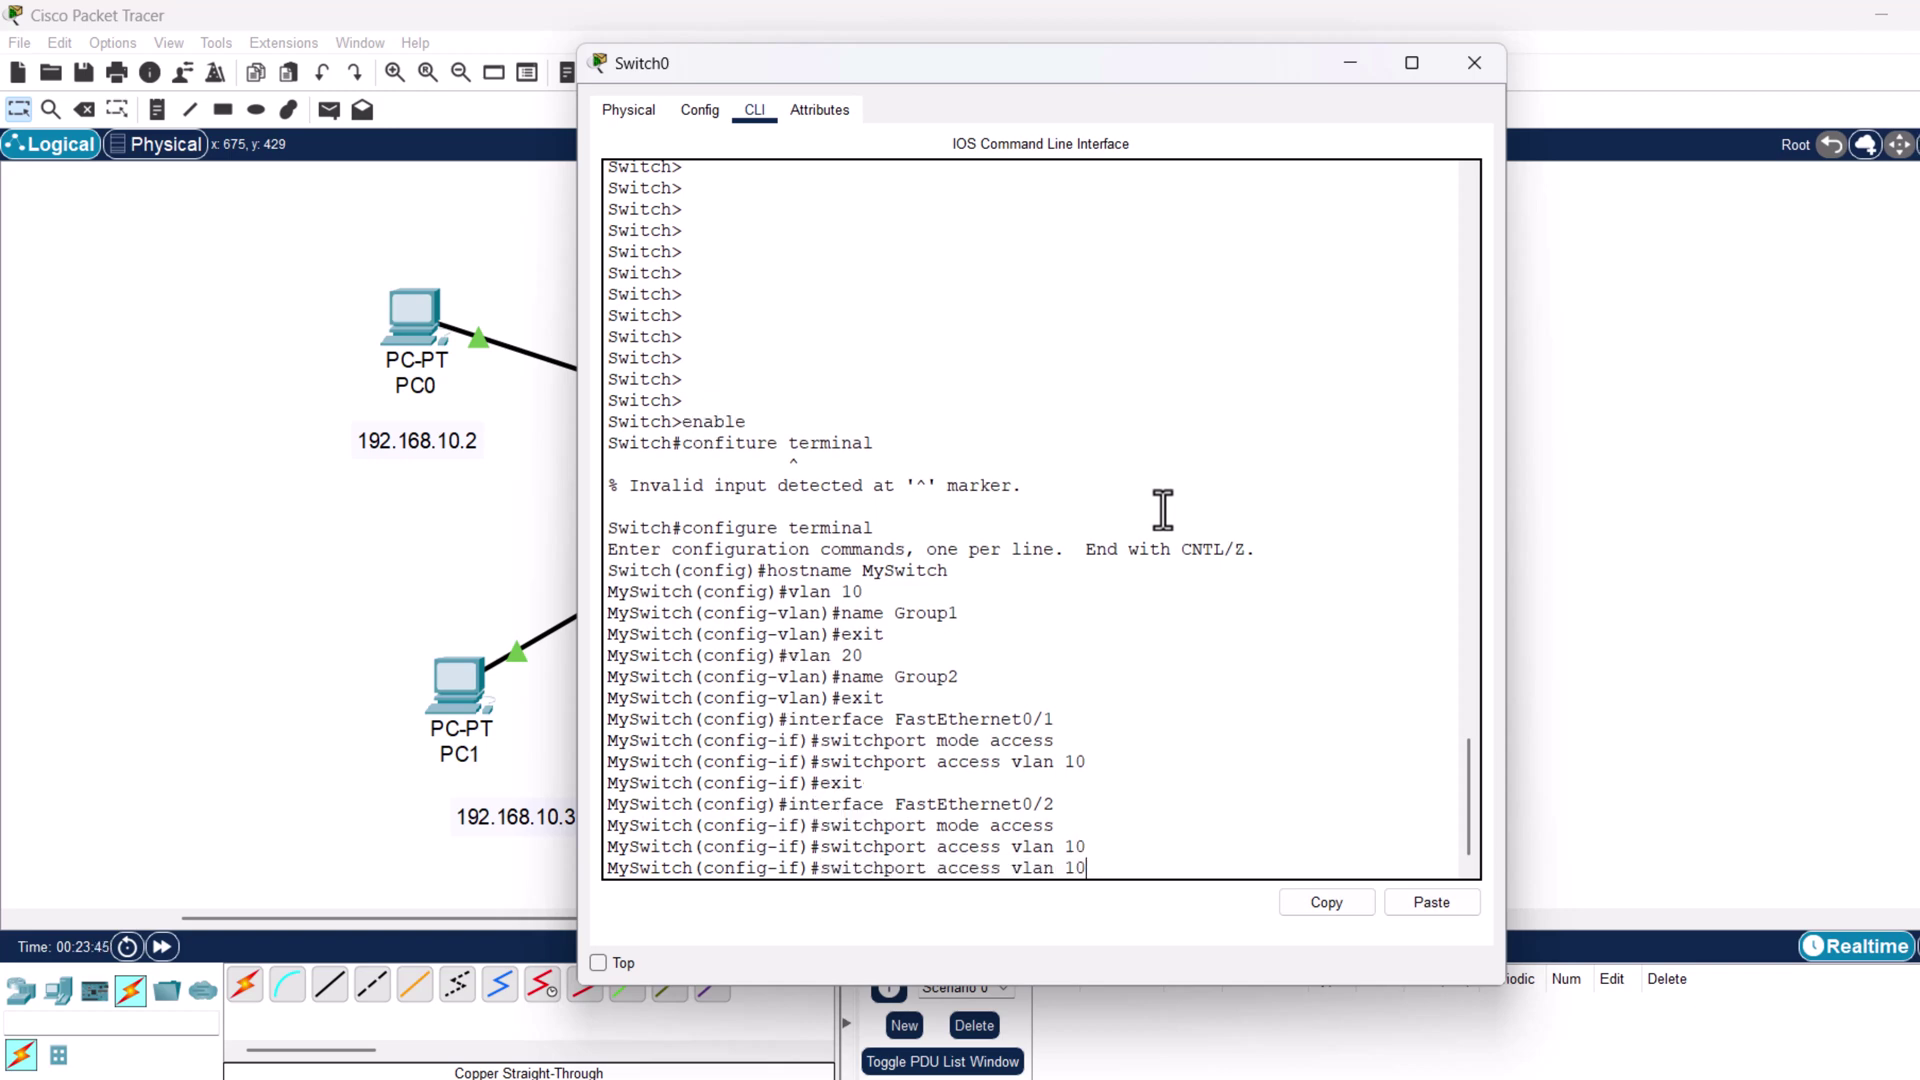
{"action": "key", "text": "Up"}
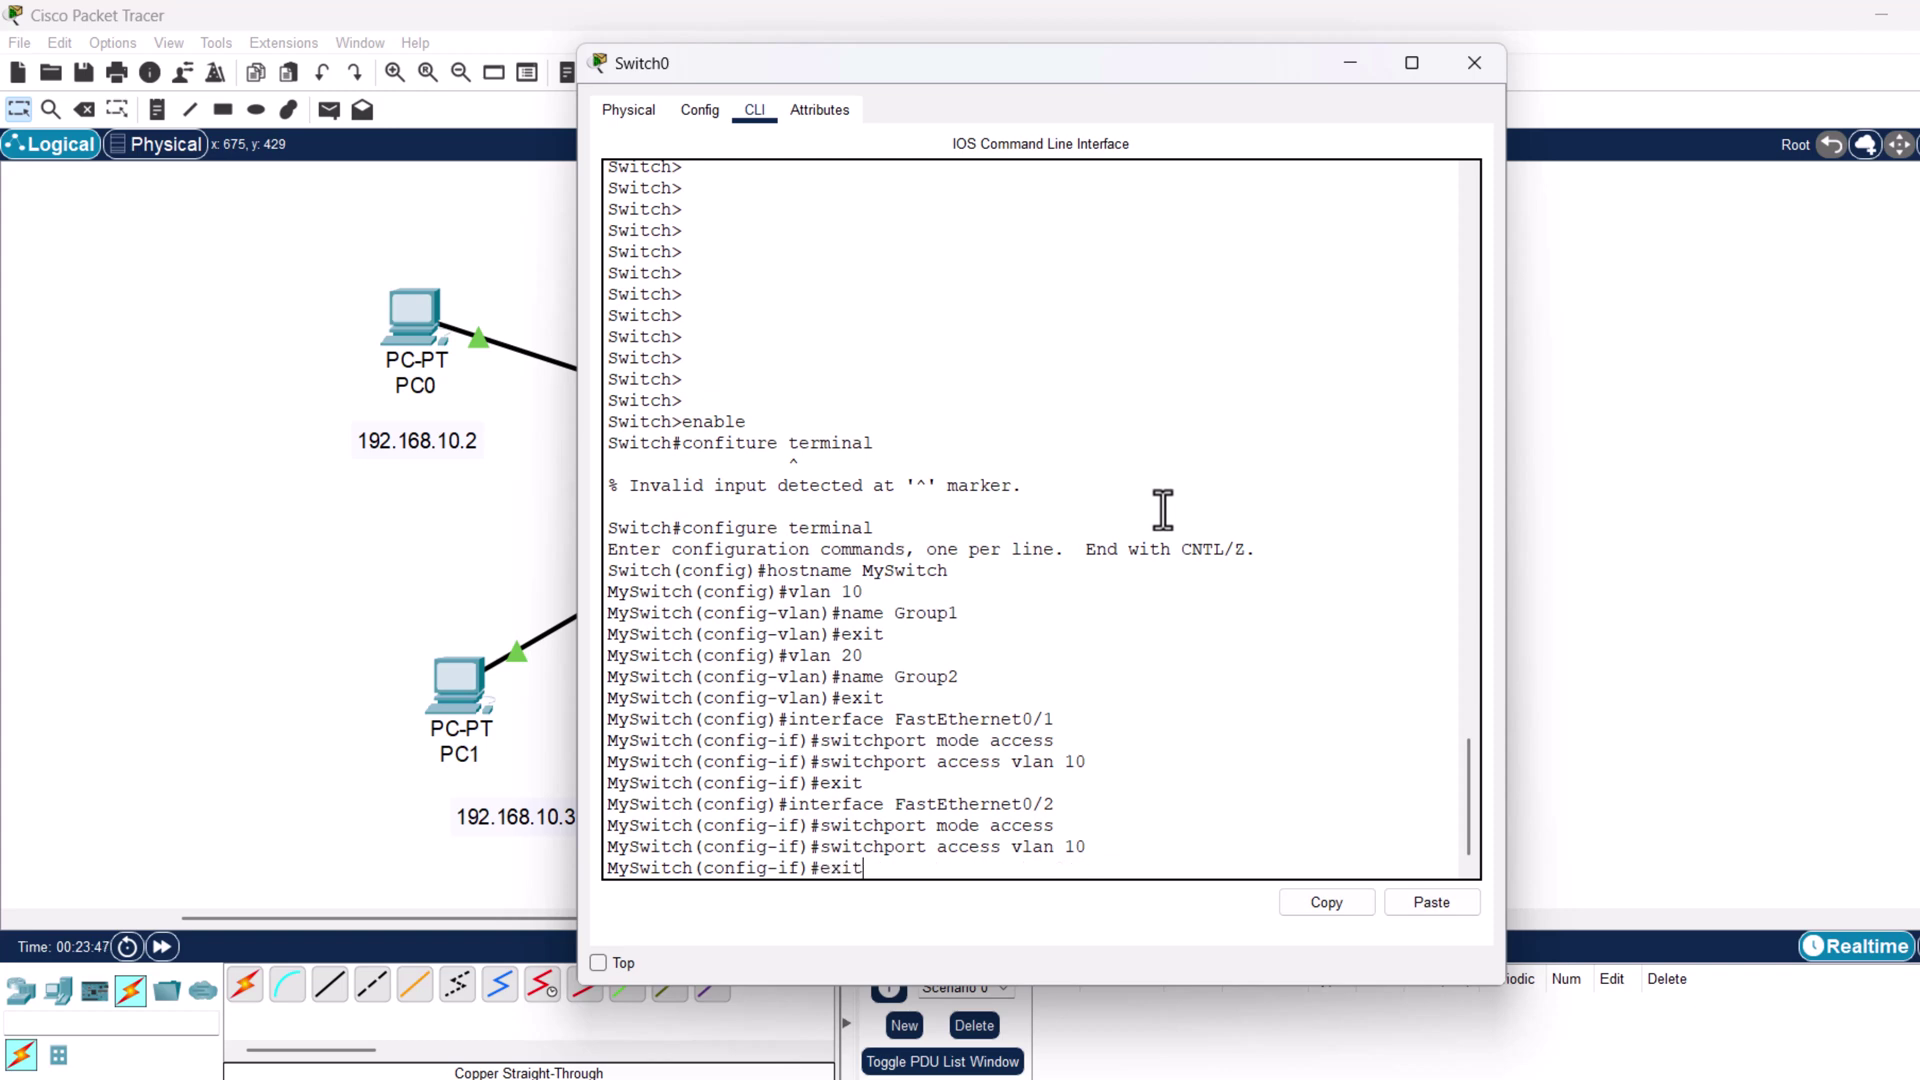
{"action": "key", "text": "Return"}
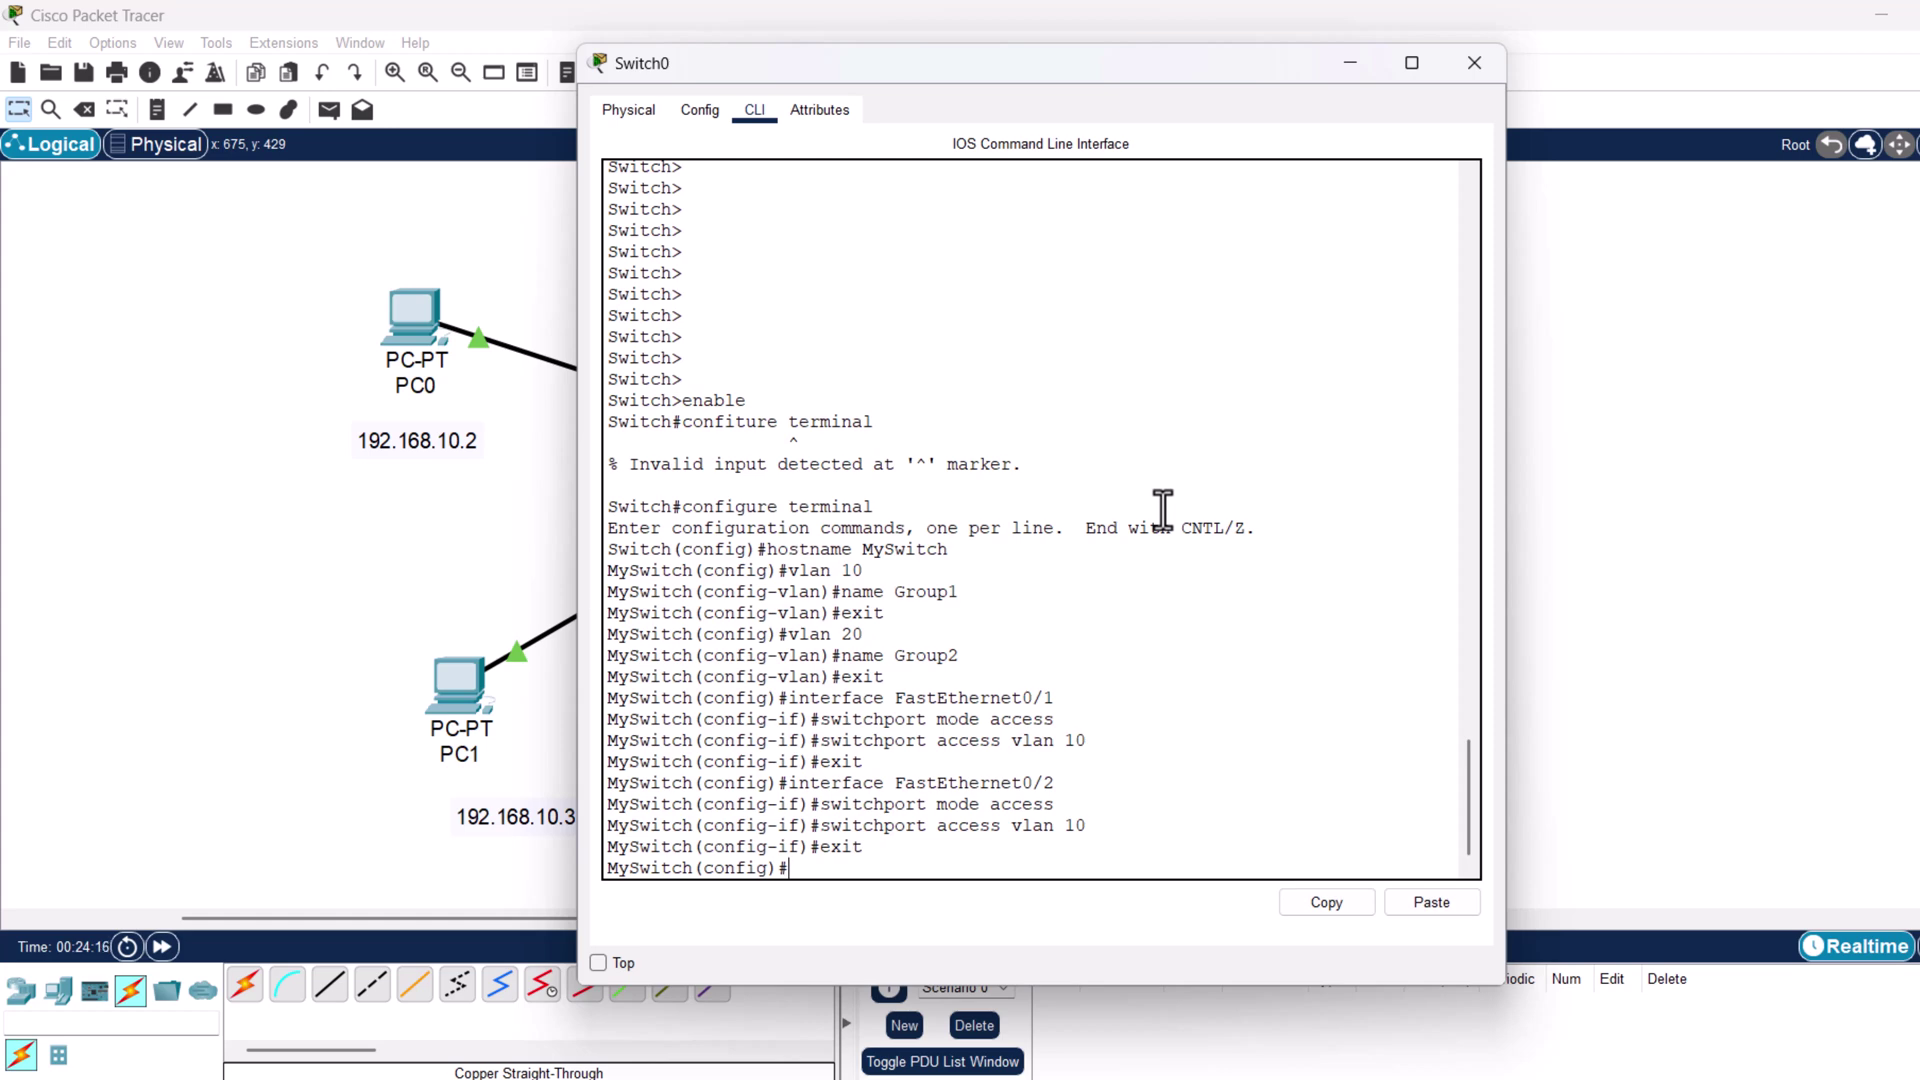
Enter configuration of interface FastEthernet0/3 and set its switchport mode to access.
{"action": "key", "text": "Up"}
{"action": "key", "text": "Up"}
{"action": "key", "text": "Up"}
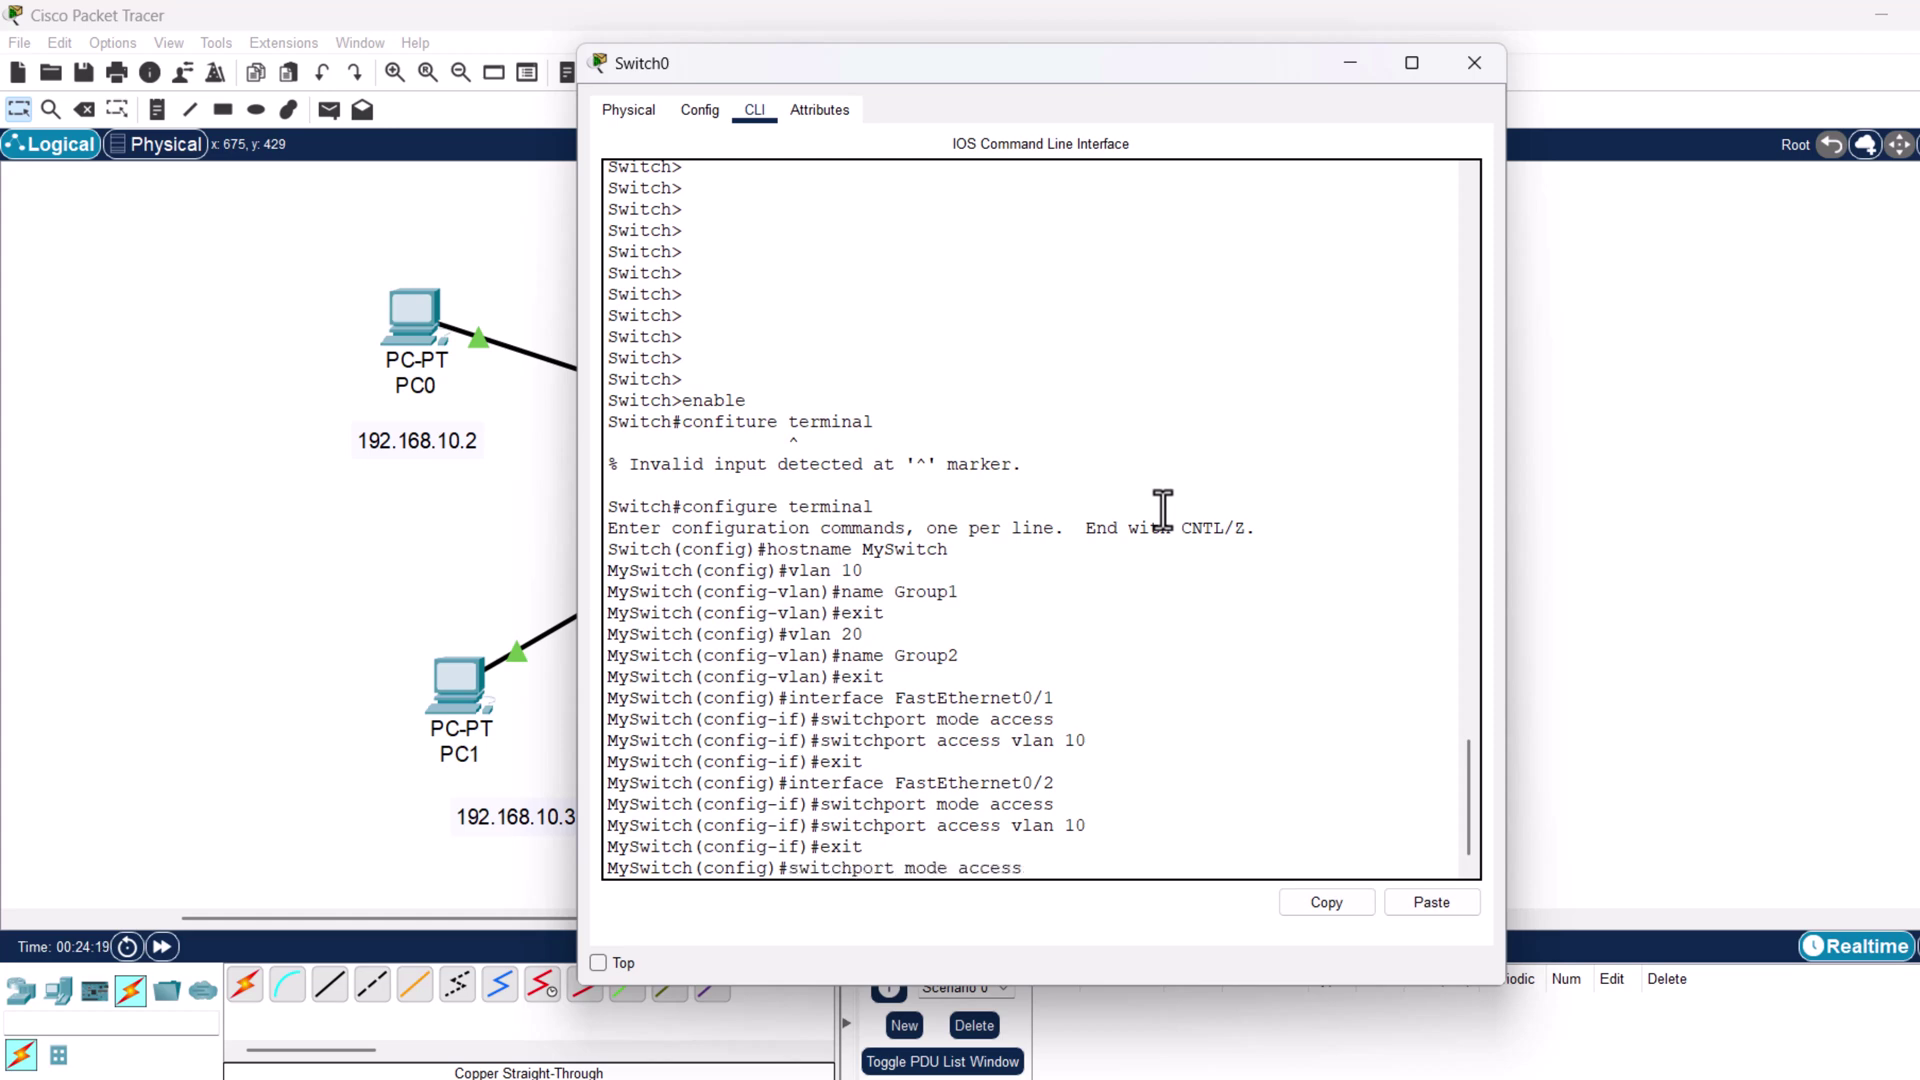
{"action": "key", "text": "Up"}
{"action": "key", "text": "BackSpace"}
{"action": "type", "text": "3"}
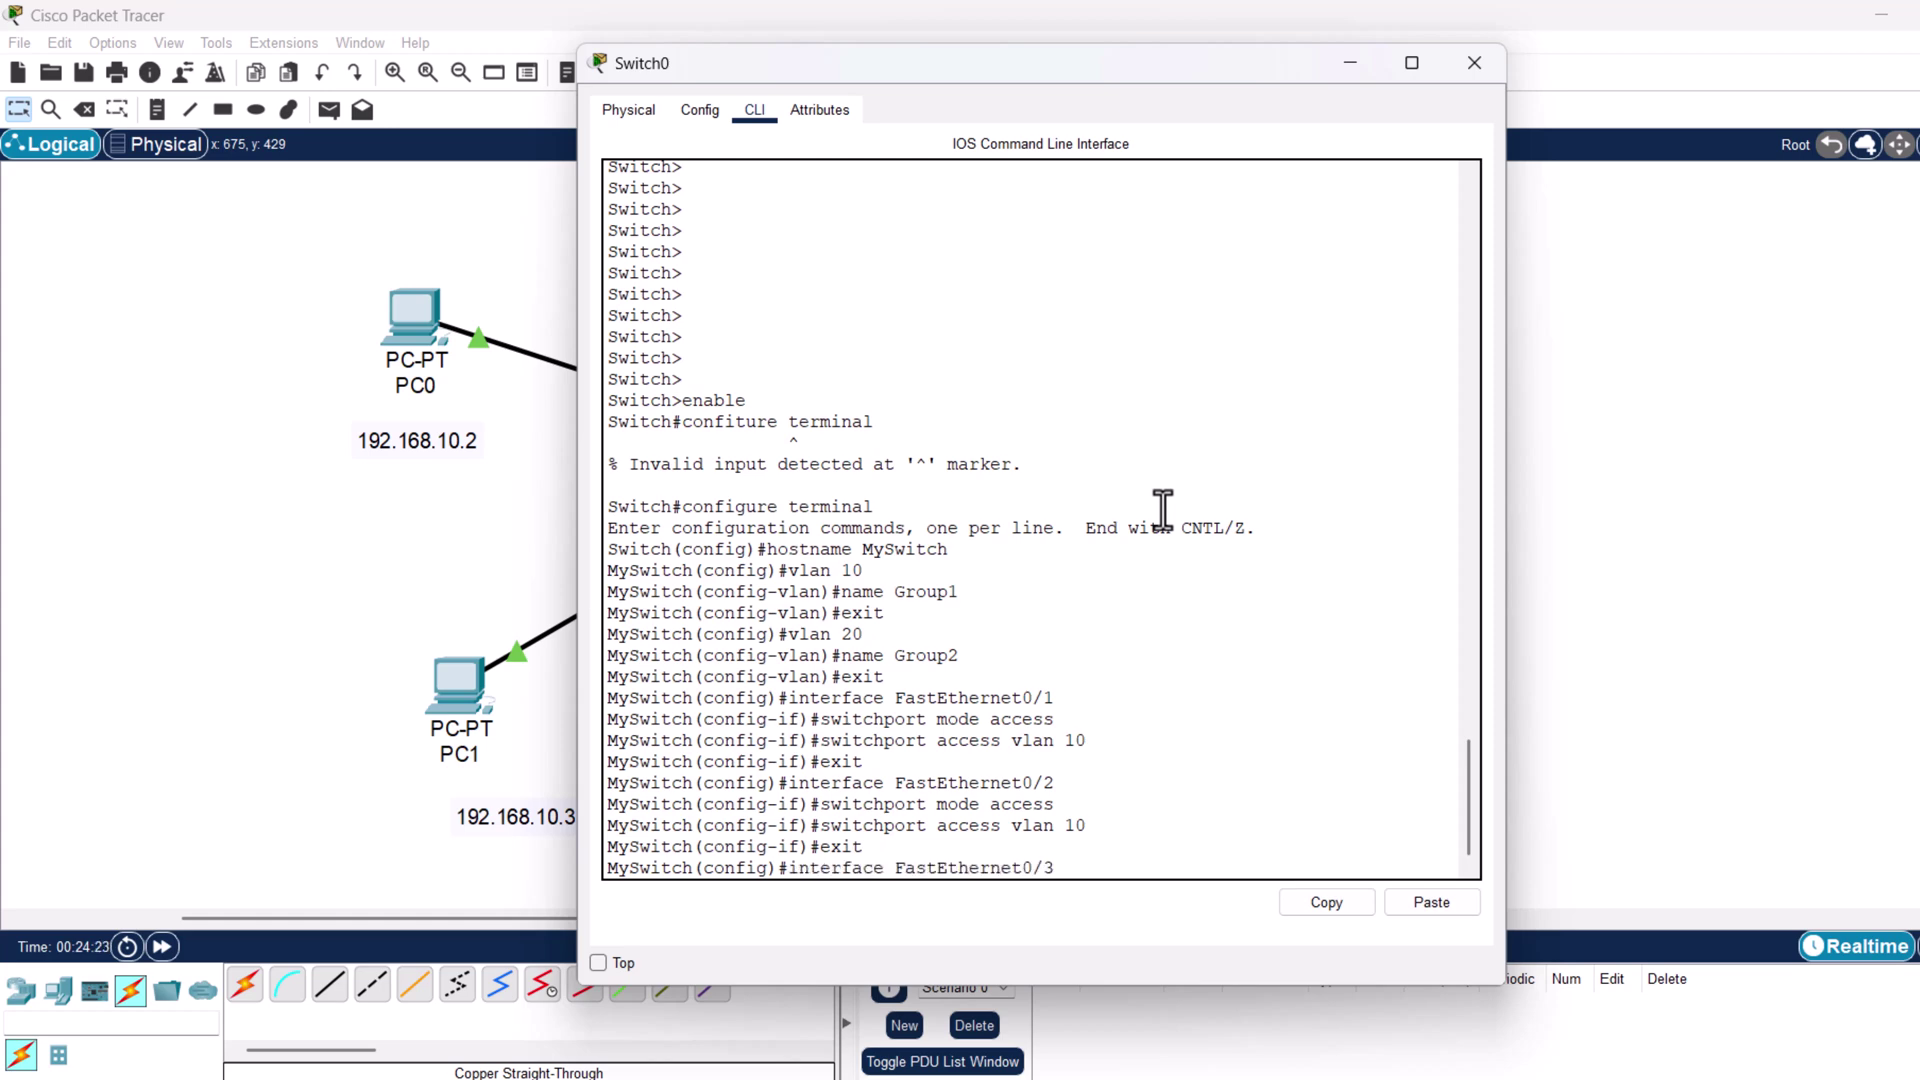
{"action": "key", "text": "Return"}
{"action": "key", "text": "Up"}
{"action": "key", "text": "Up"}
{"action": "key", "text": "Return"}
Assign FastEthernet0/3 to access VLAN 20 and exit its interface configuration.
{"action": "key", "text": "Up"}
{"action": "key", "text": "Up"}
{"action": "key", "text": "Up"}
{"action": "key", "text": "Up"}
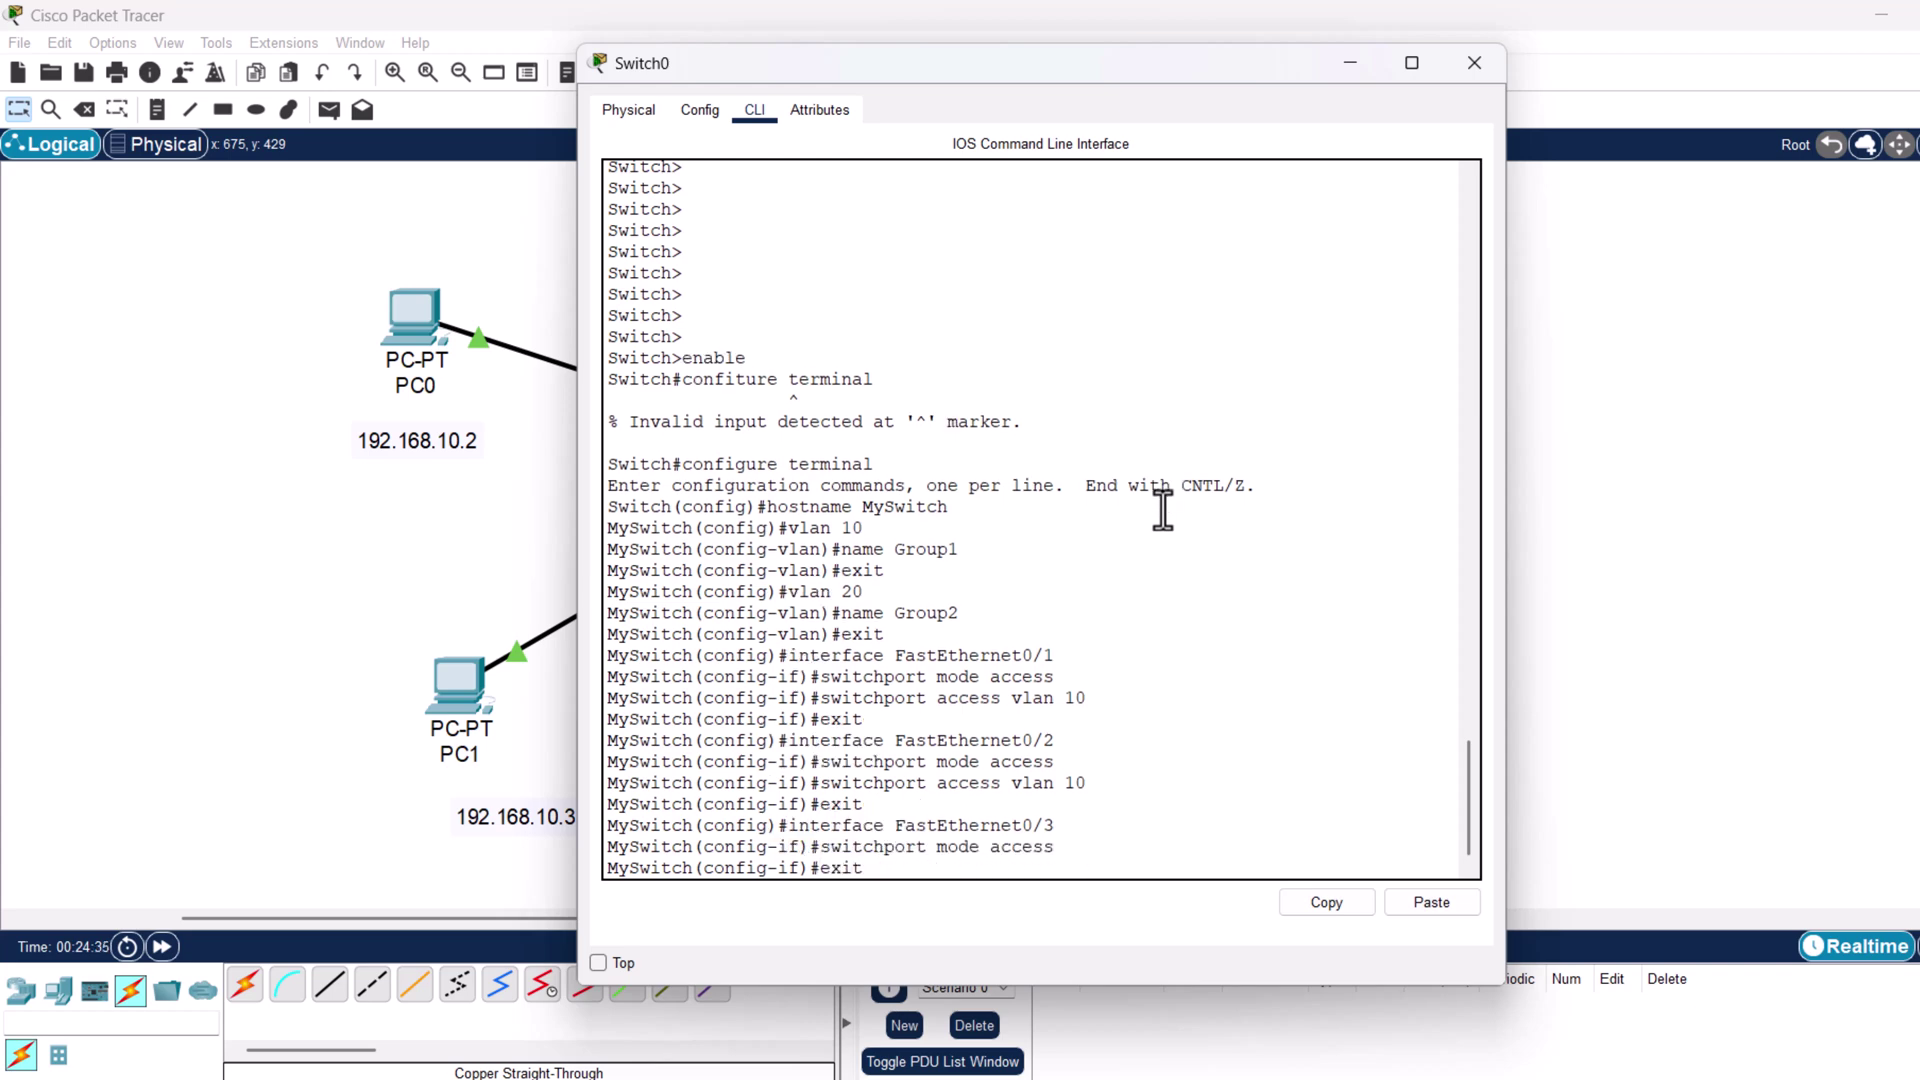
{"action": "key", "text": "BackSpace"}
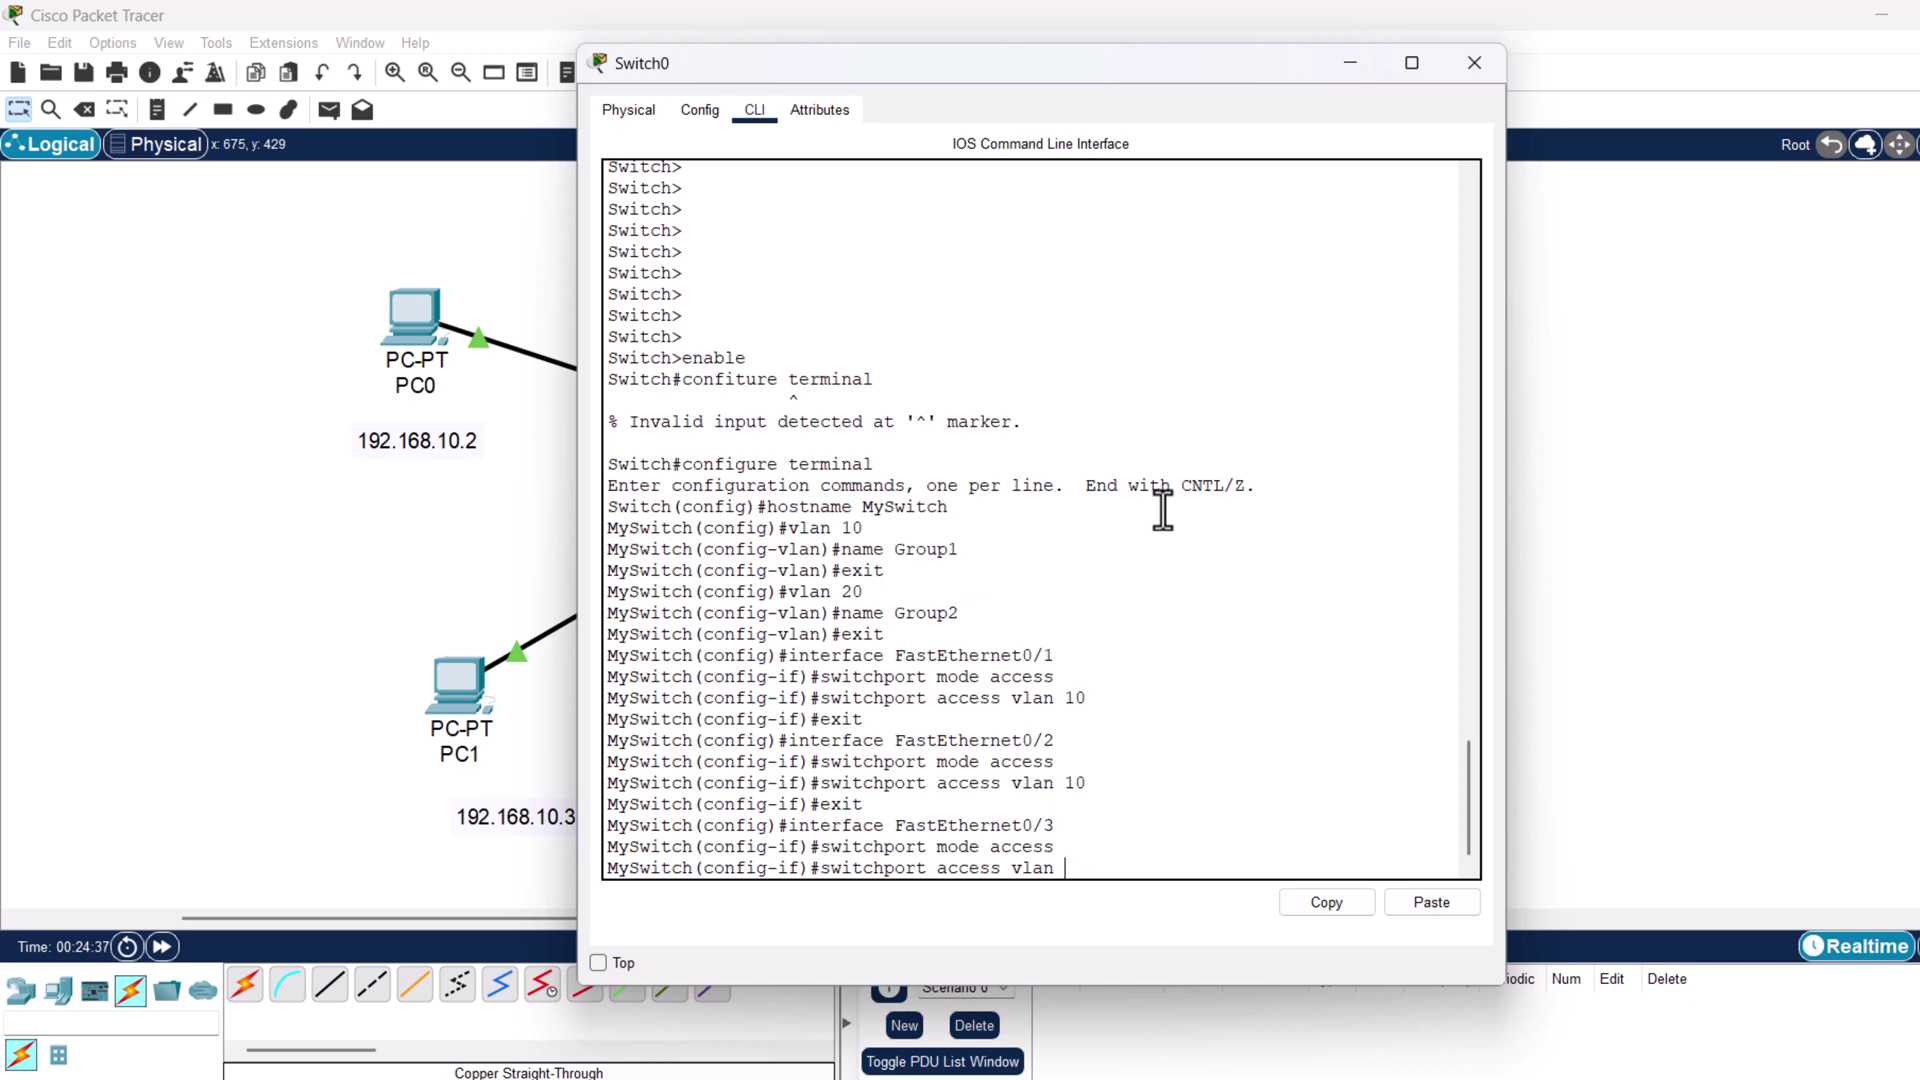
{"action": "type", "text": "20"}
{"action": "key", "text": "Return"}
{"action": "key", "text": "Up"}
{"action": "key", "text": "Up"}
{"action": "key", "text": "Up"}
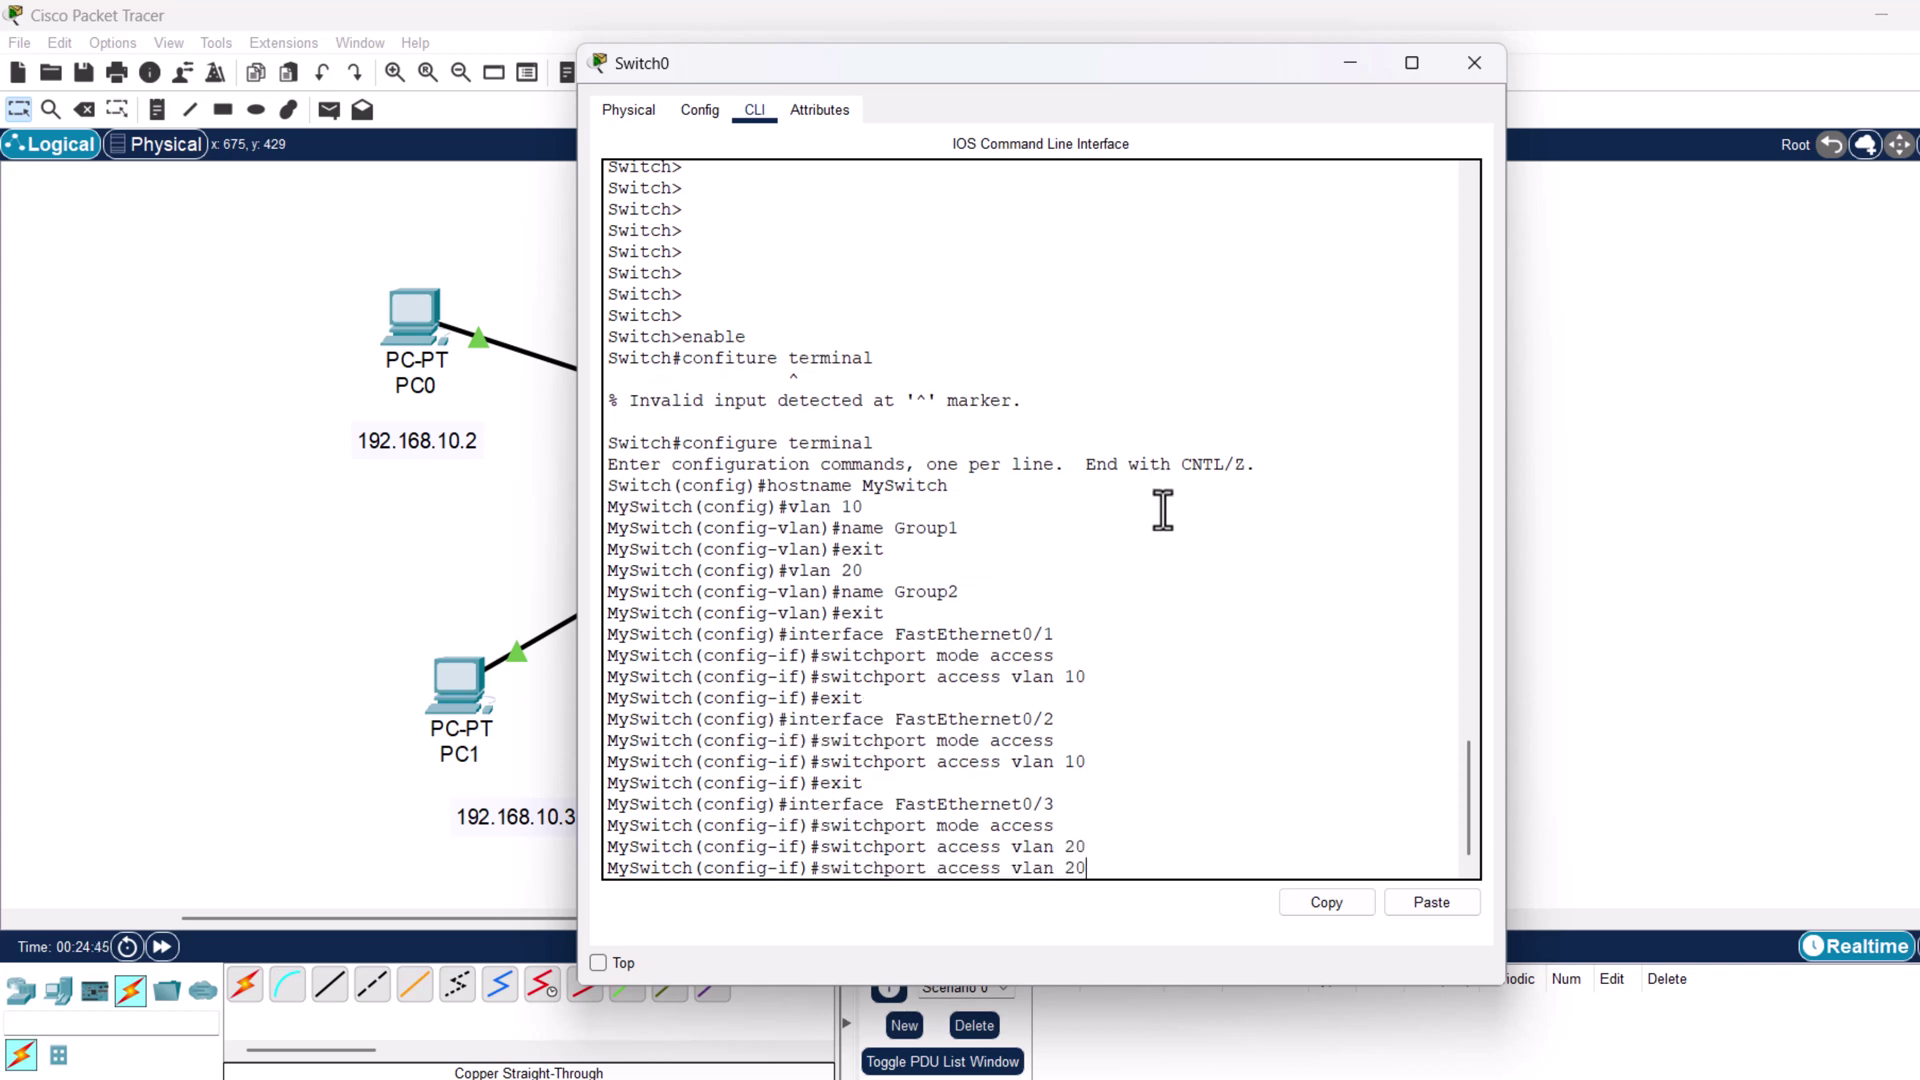
{"action": "key", "text": "Return"}
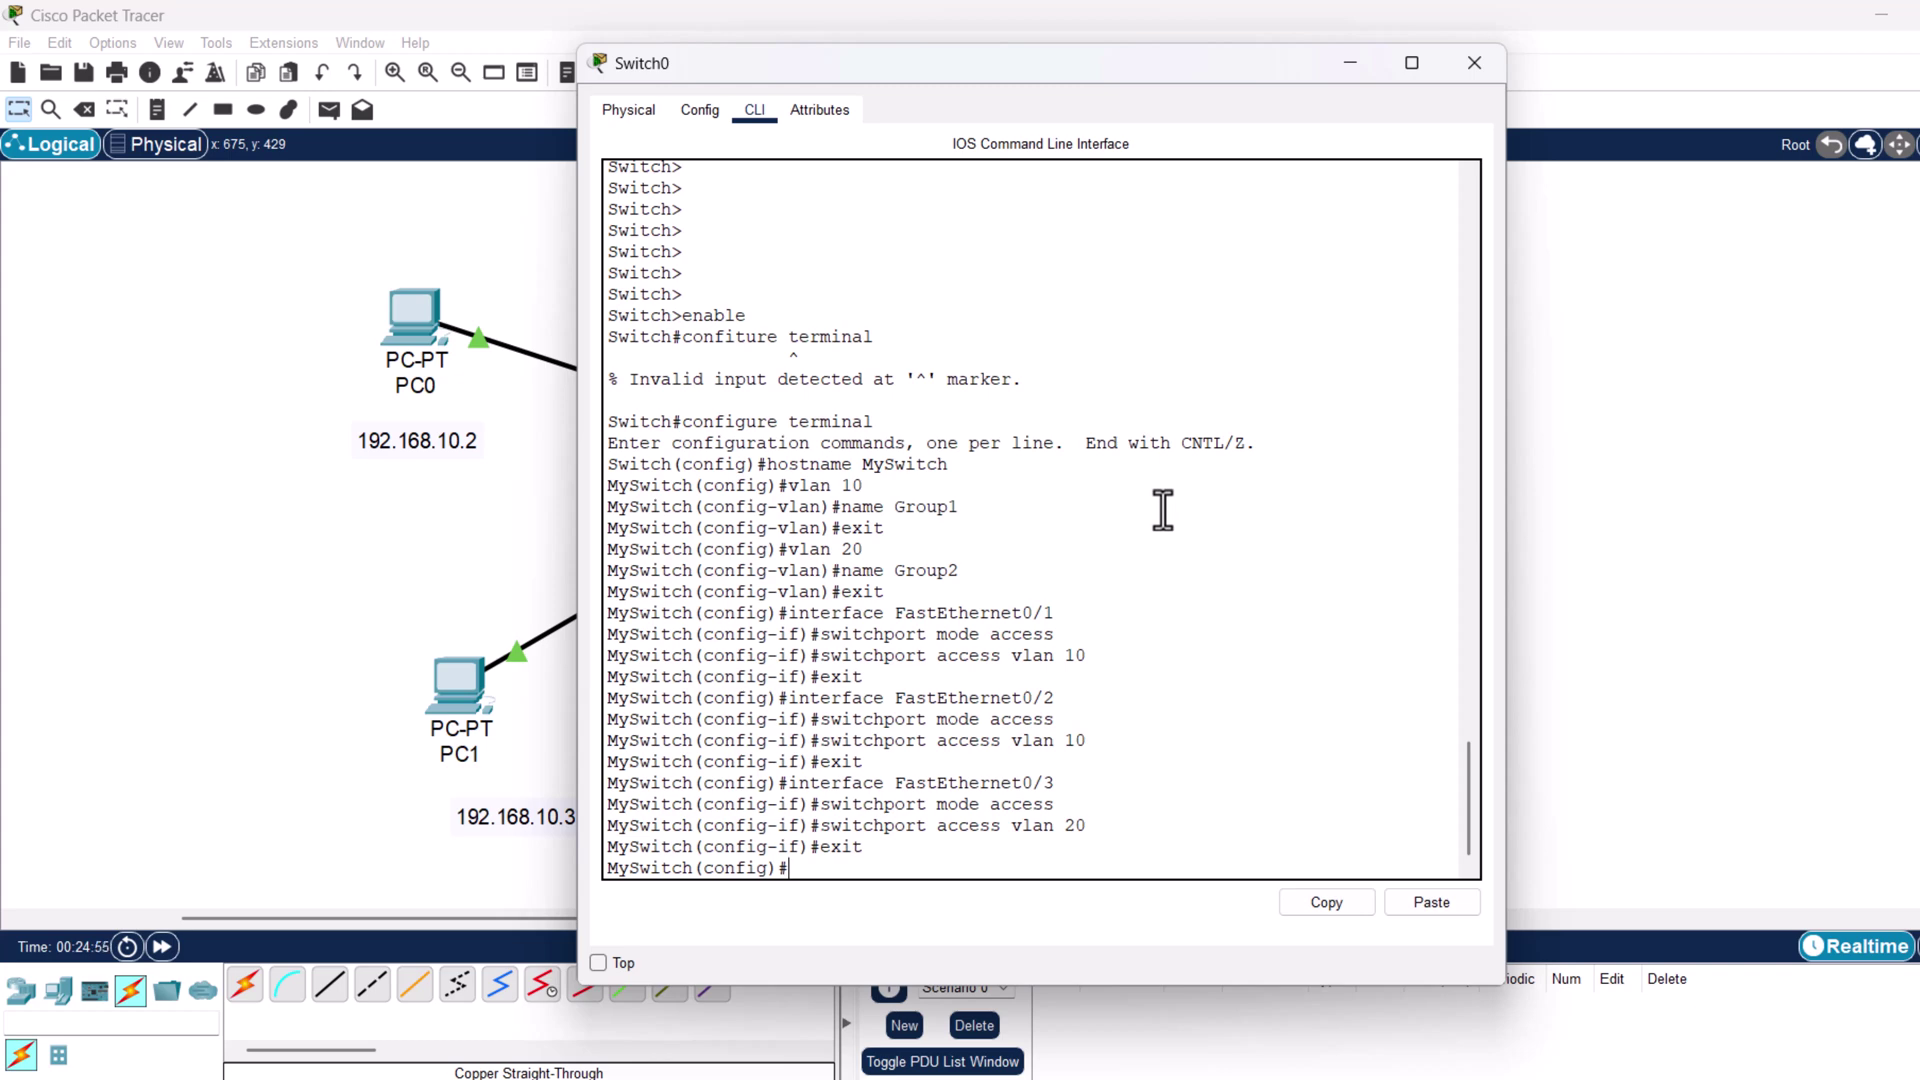
Enter configuration of interface FastEthernet0/4 and set its switchport mode to access.
{"action": "key", "text": "Up"}
{"action": "key", "text": "Up"}
{"action": "key", "text": "Up"}
{"action": "key", "text": "Up"}
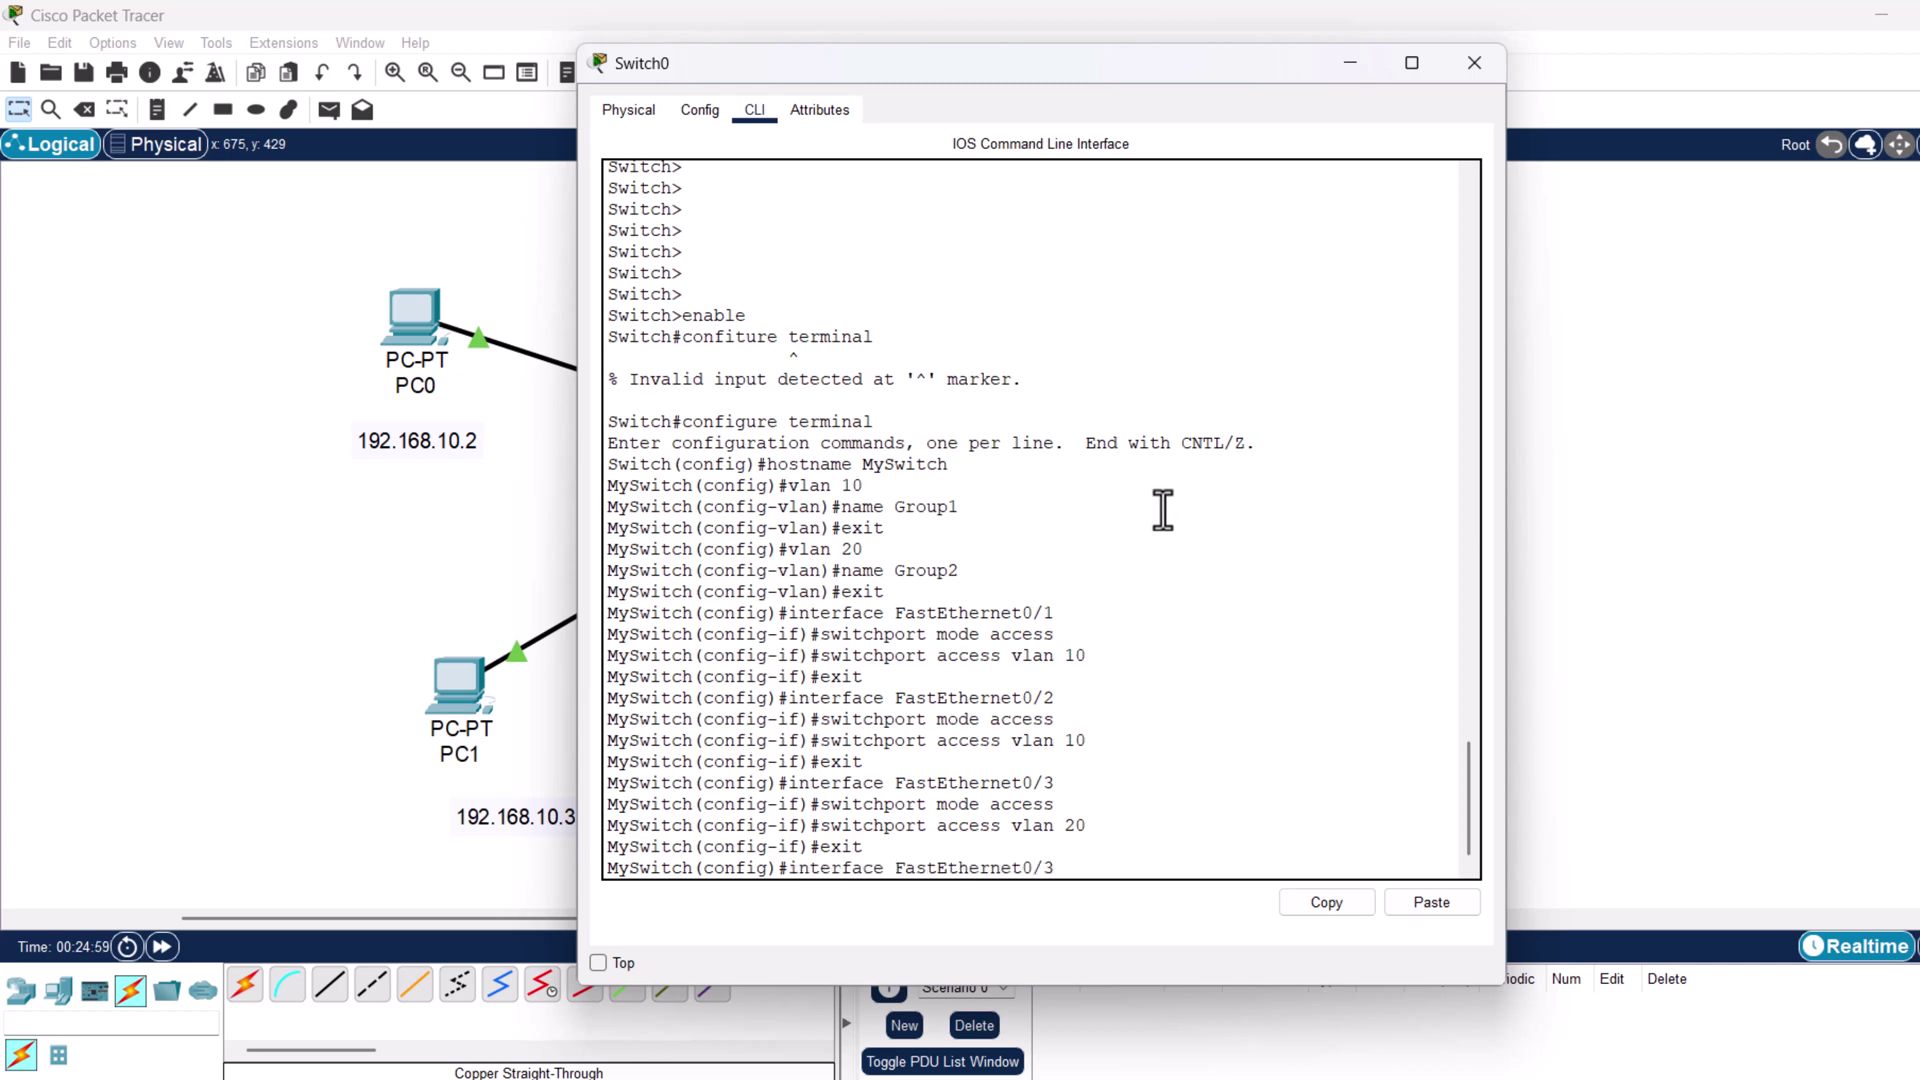
{"action": "key", "text": "BackSpace"}
{"action": "type", "text": "4"}
{"action": "key", "text": "Return"}
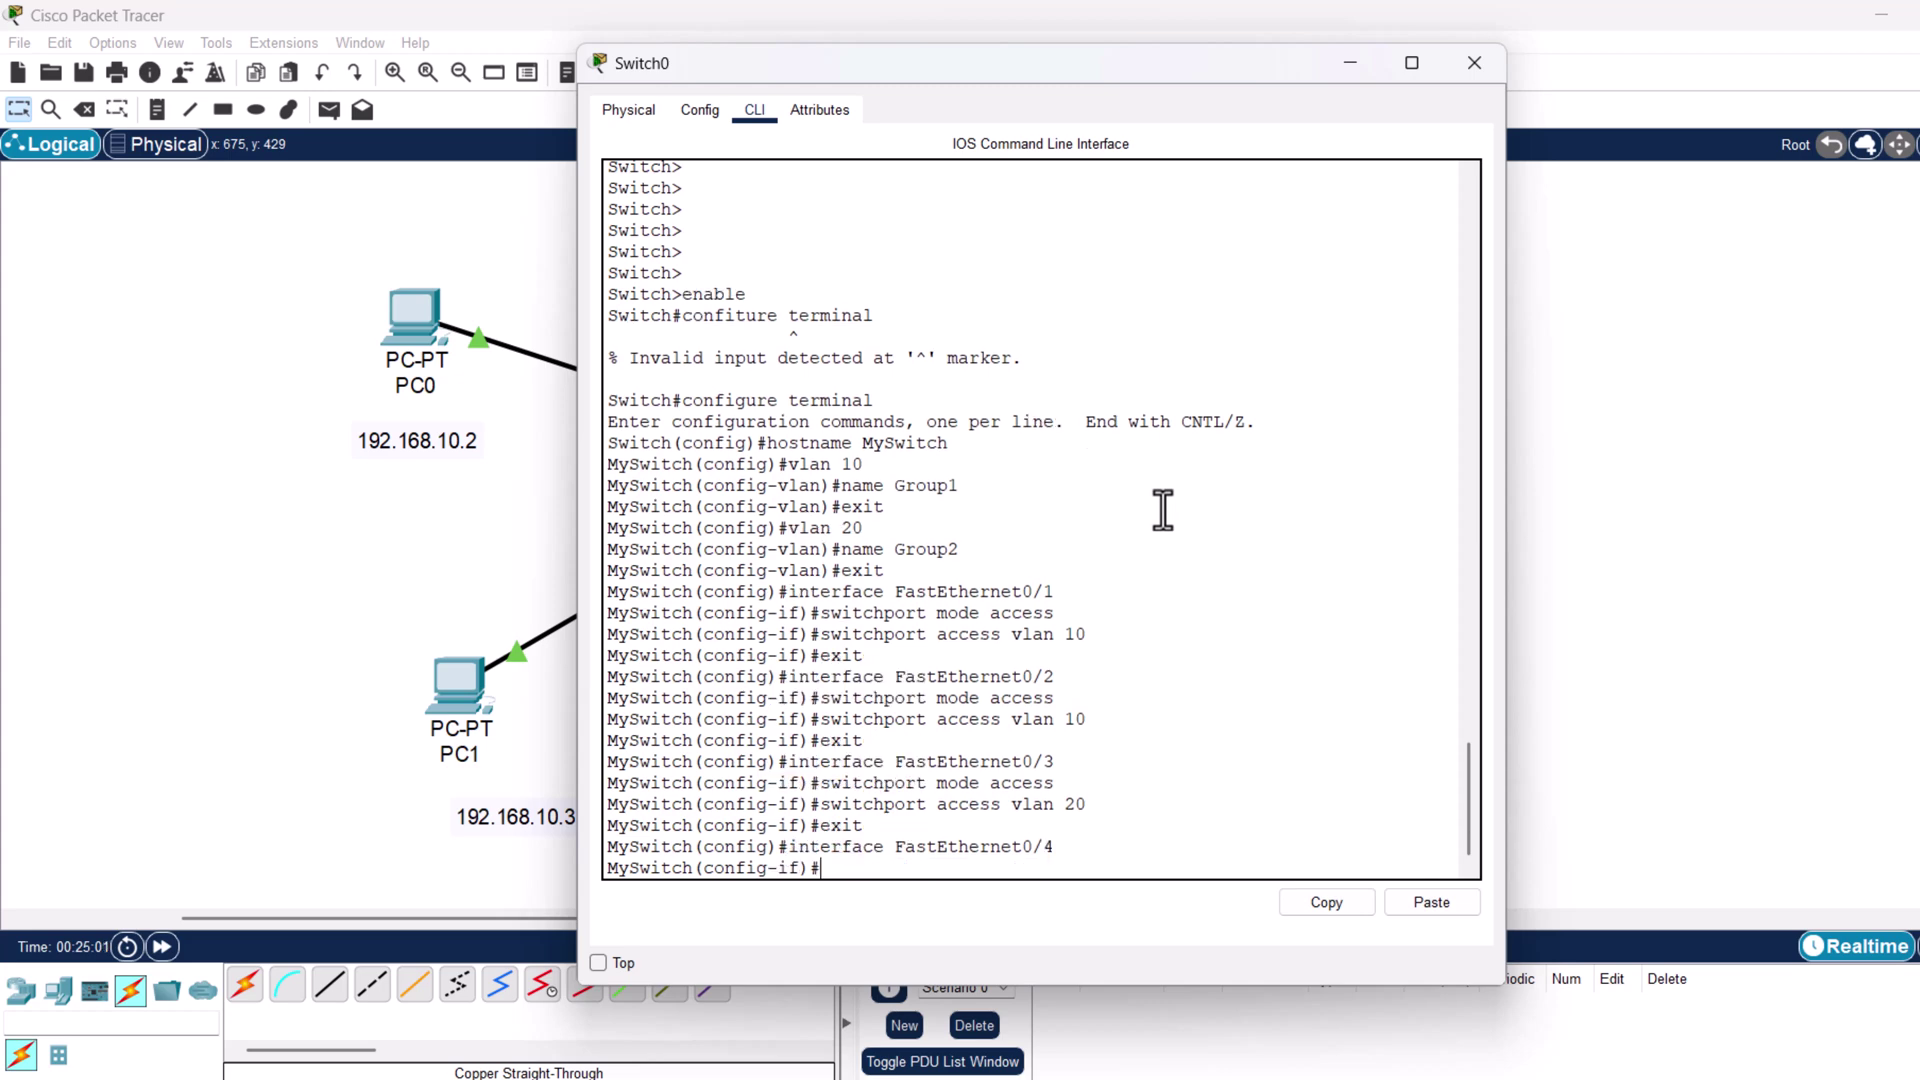
{"action": "key", "text": "Up"}
{"action": "key", "text": "Up"}
{"action": "key", "text": "Up"}
{"action": "key", "text": "Up"}
{"action": "key", "text": "Return"}
Assign FastEthernet0/4 to access VLAN 20 and exit its interface configuration.
{"action": "key", "text": "Up"}
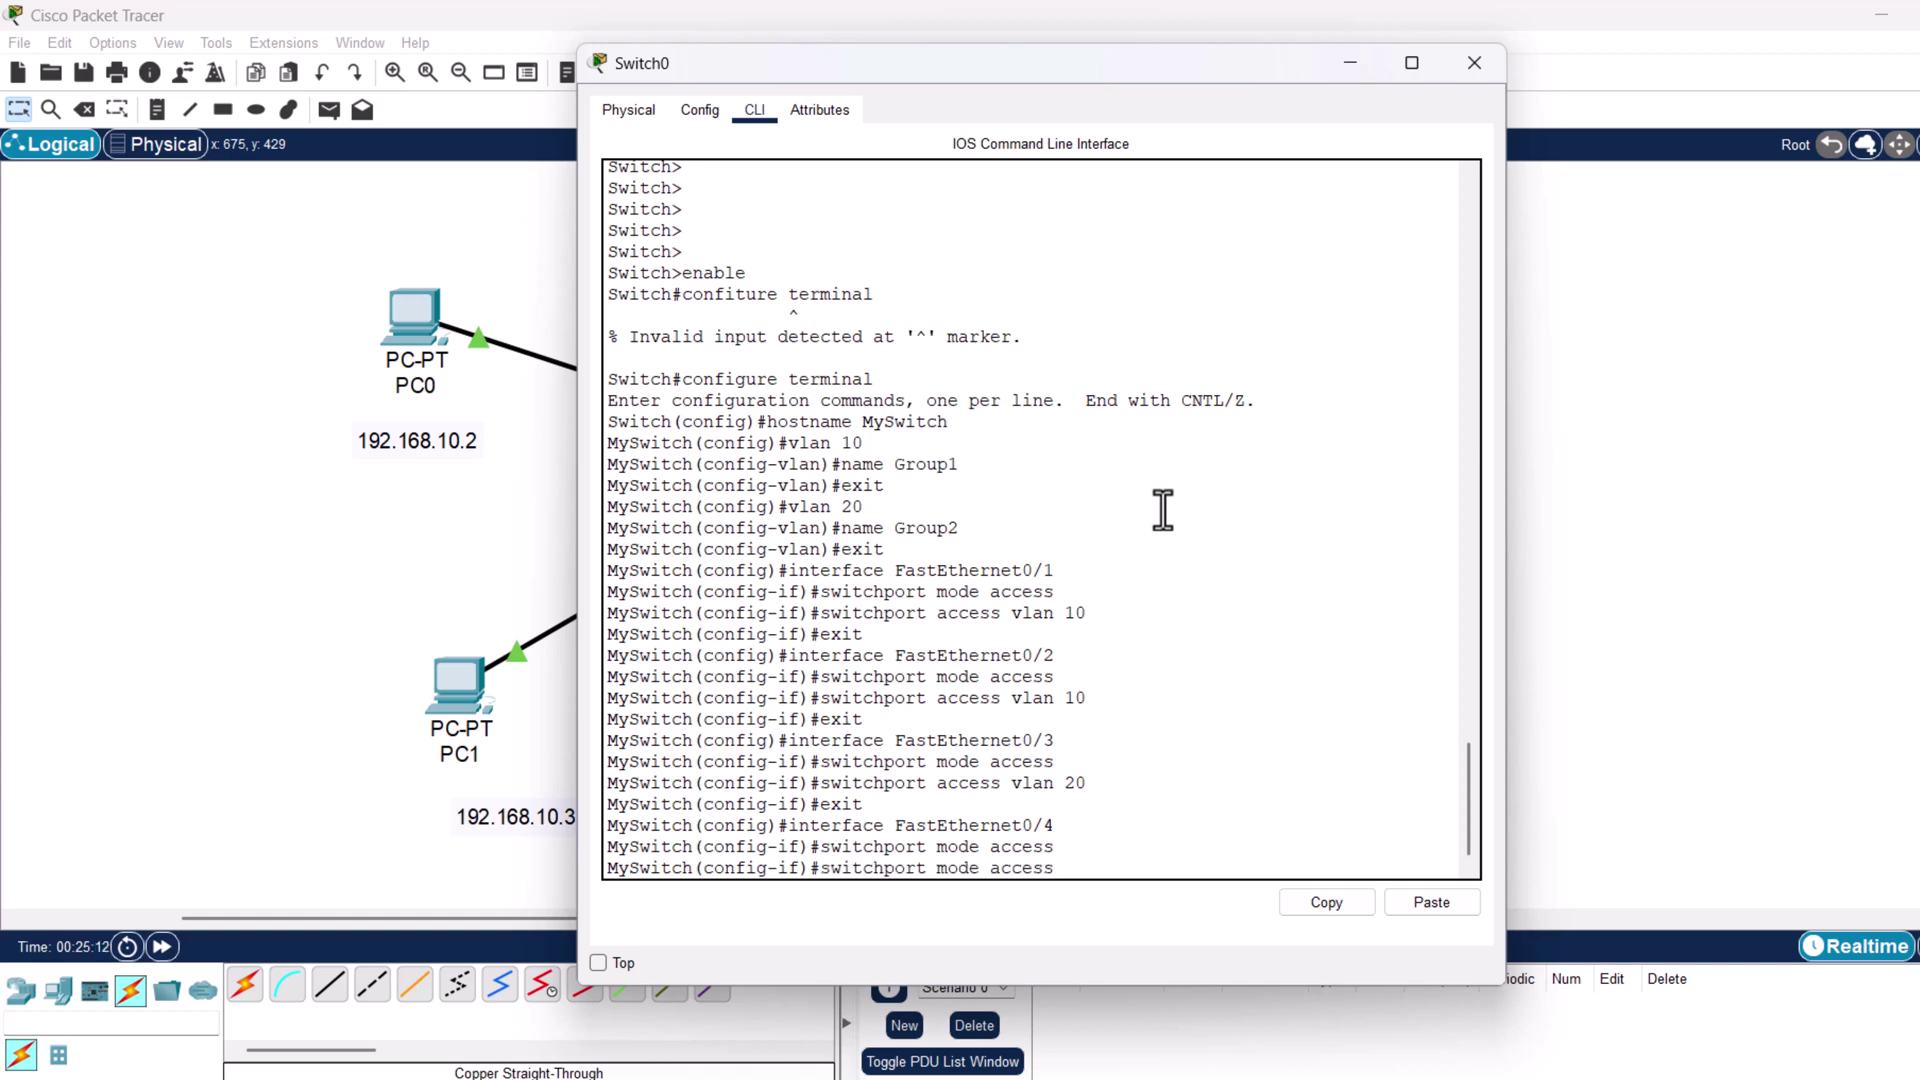
{"action": "key", "text": "Up"}
{"action": "key", "text": "Up"}
{"action": "key", "text": "Up"}
{"action": "key", "text": "Return"}
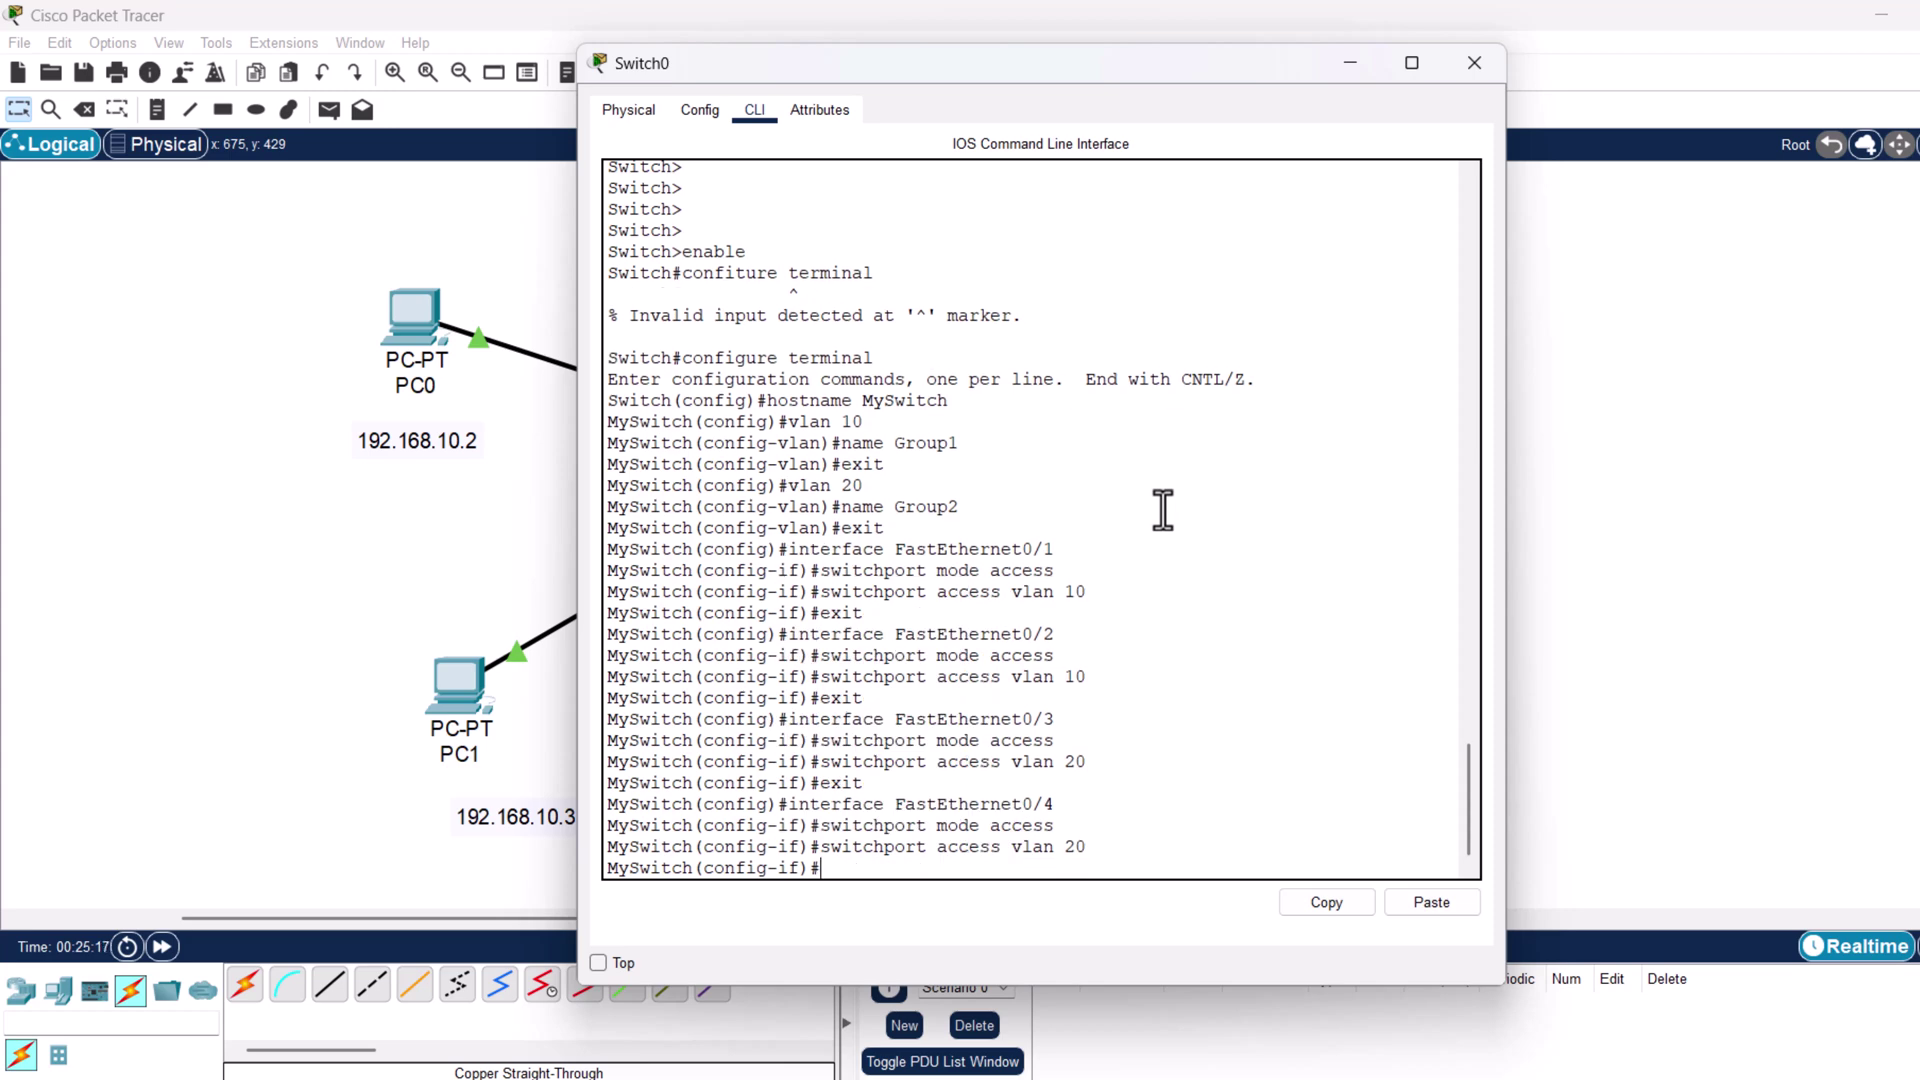
{"action": "type", "text": "exit"}
{"action": "key", "text": "Return"}
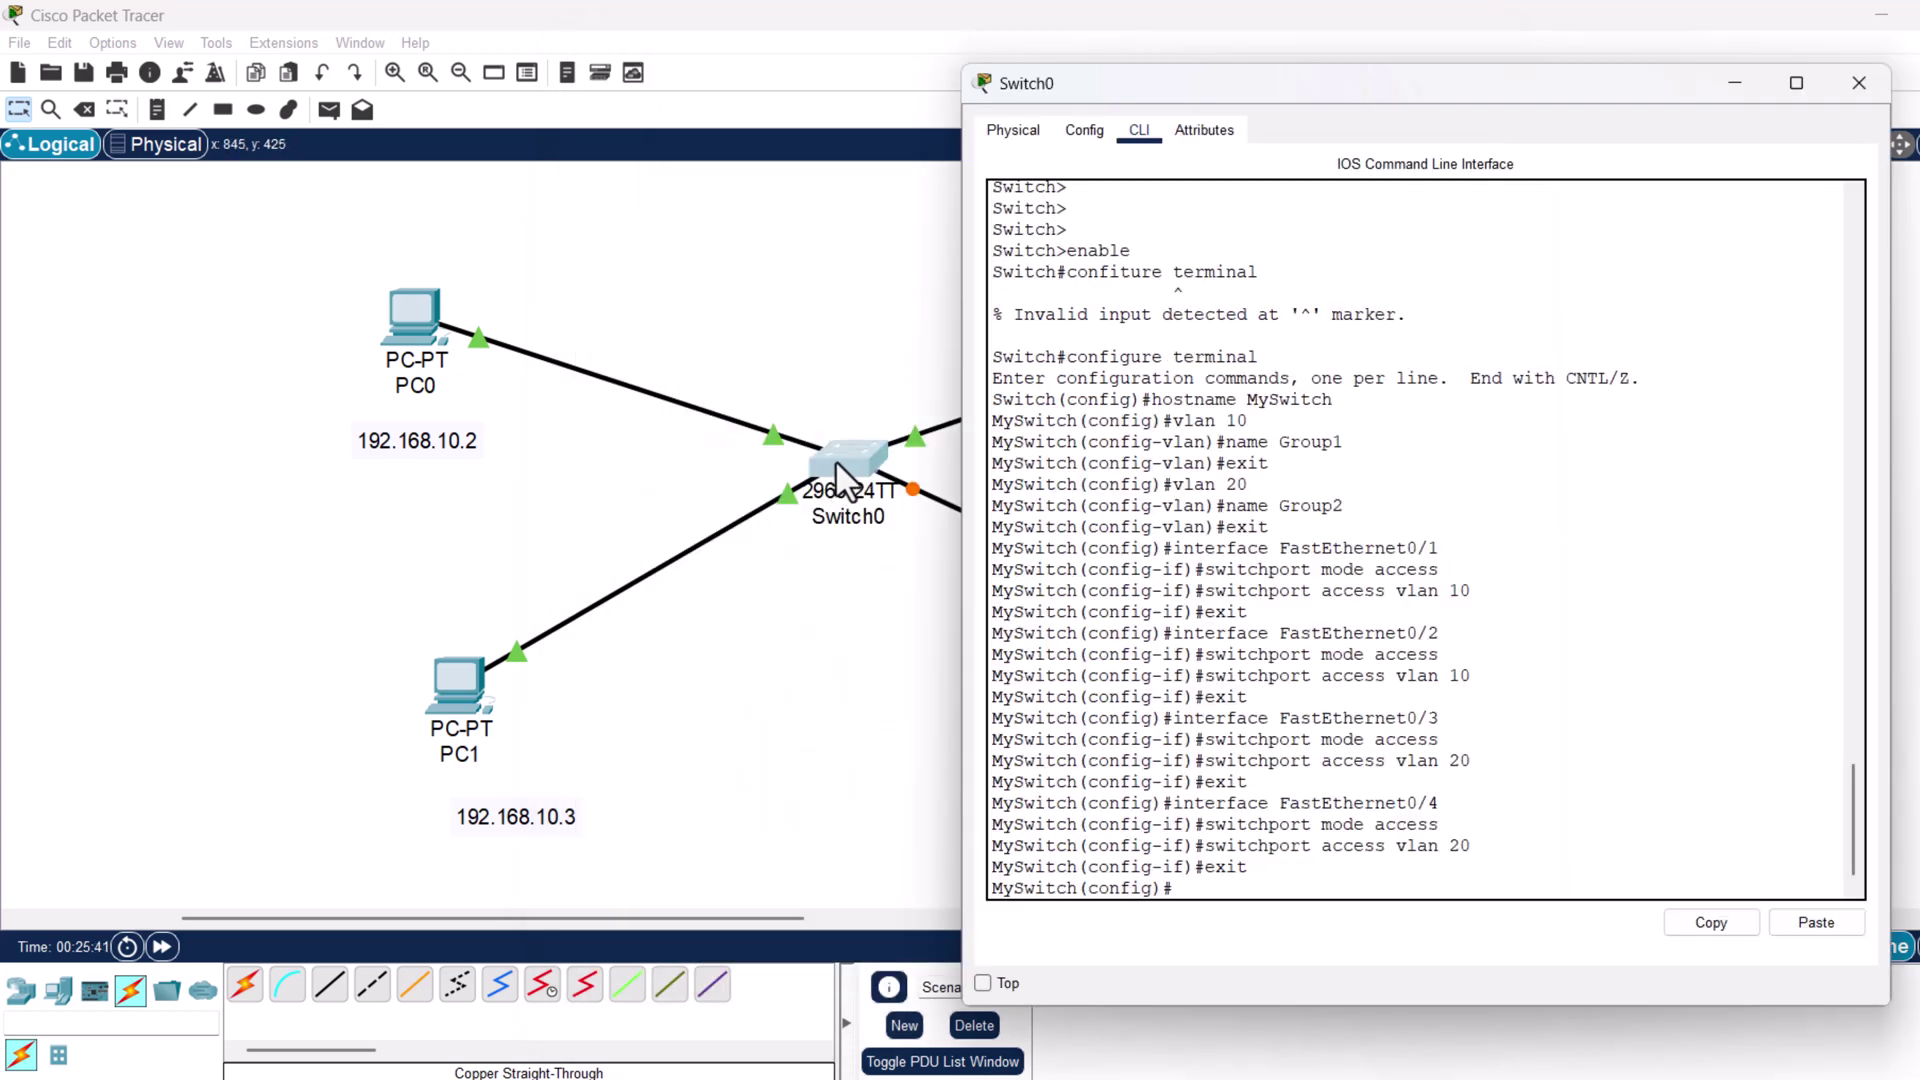
Review the VLAN assignments entered for FastEthernet0/1 through FastEthernet0/4 in the switch's command history.
{"action": "left_click_drag", "start_coordinate": [1289, 548], "coordinate": [1436, 546]}
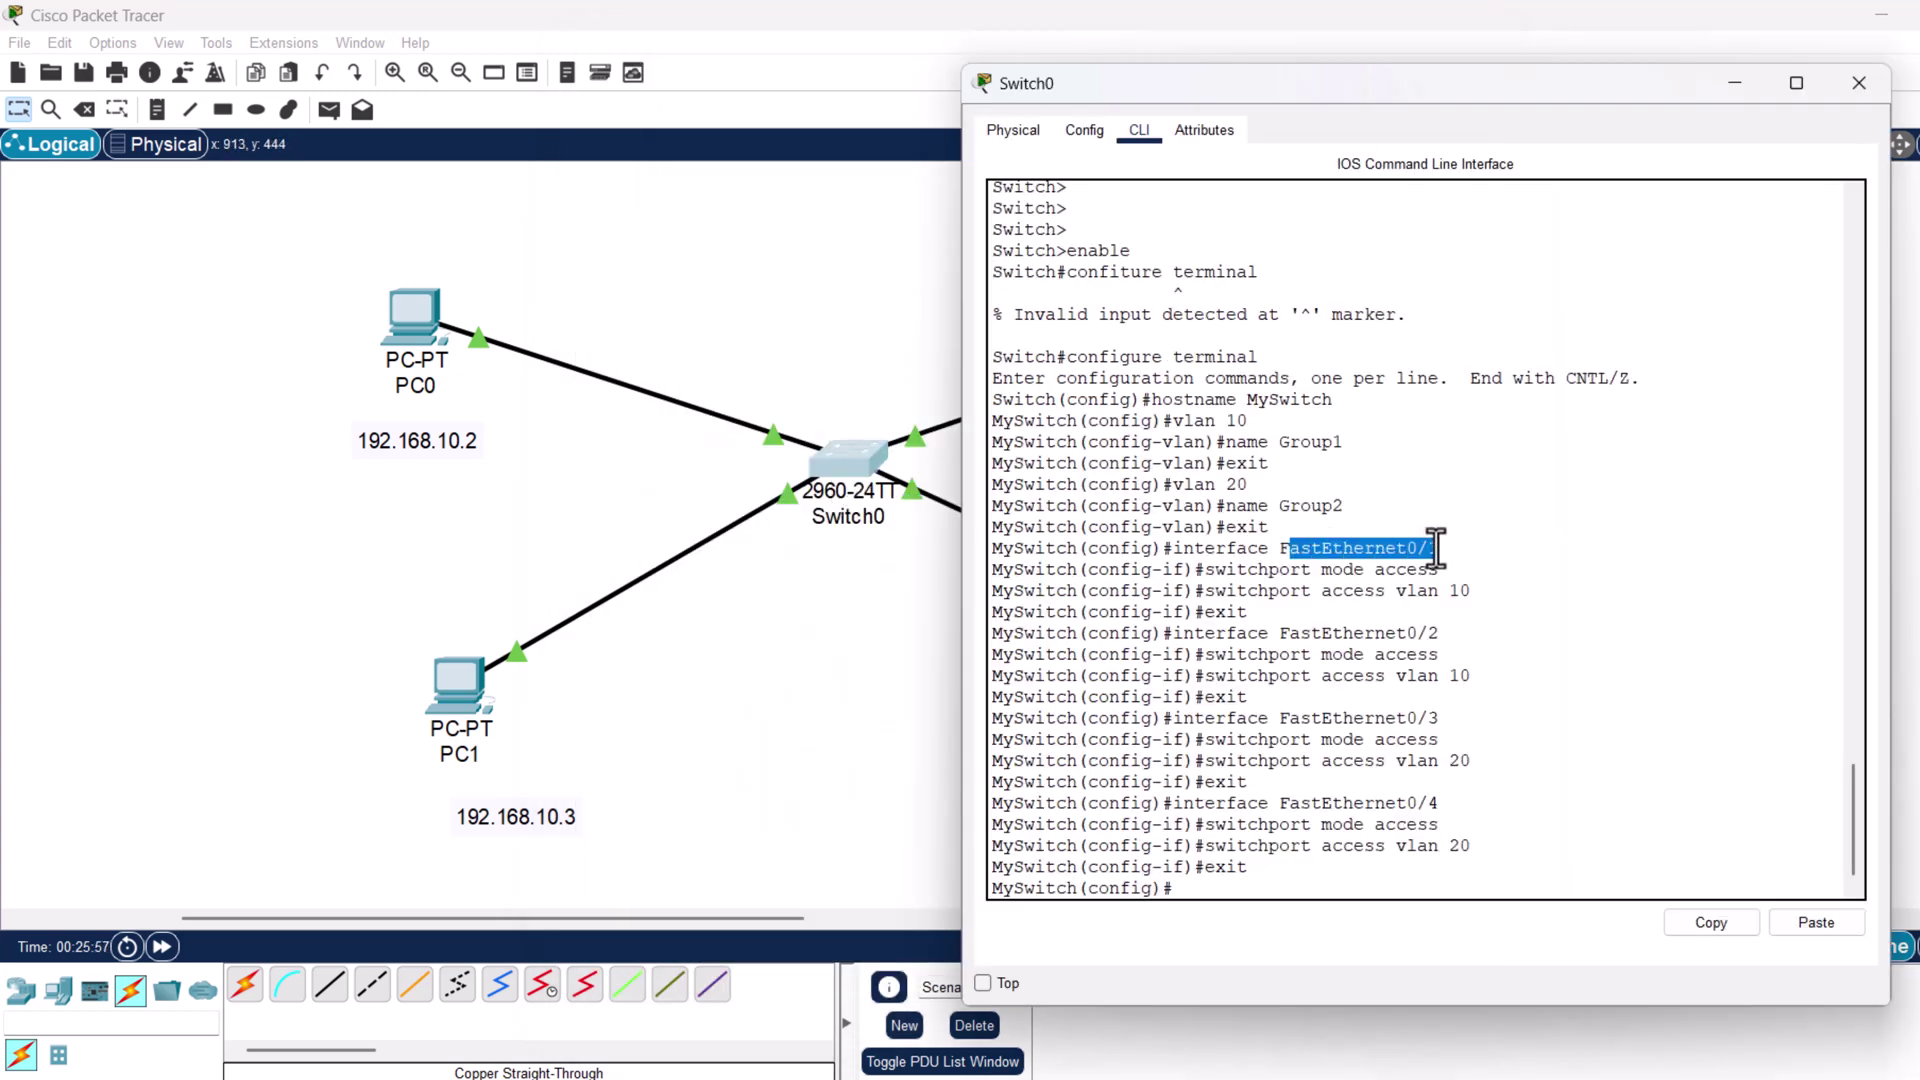
{"action": "left_click_drag", "start_coordinate": [1281, 633], "coordinate": [1466, 603]}
{"action": "left_click_drag", "start_coordinate": [1396, 675], "coordinate": [1472, 677]}
{"action": "left_click_drag", "start_coordinate": [1312, 727], "coordinate": [1472, 726]}
{"action": "left_click_drag", "start_coordinate": [1313, 811], "coordinate": [1479, 814]}
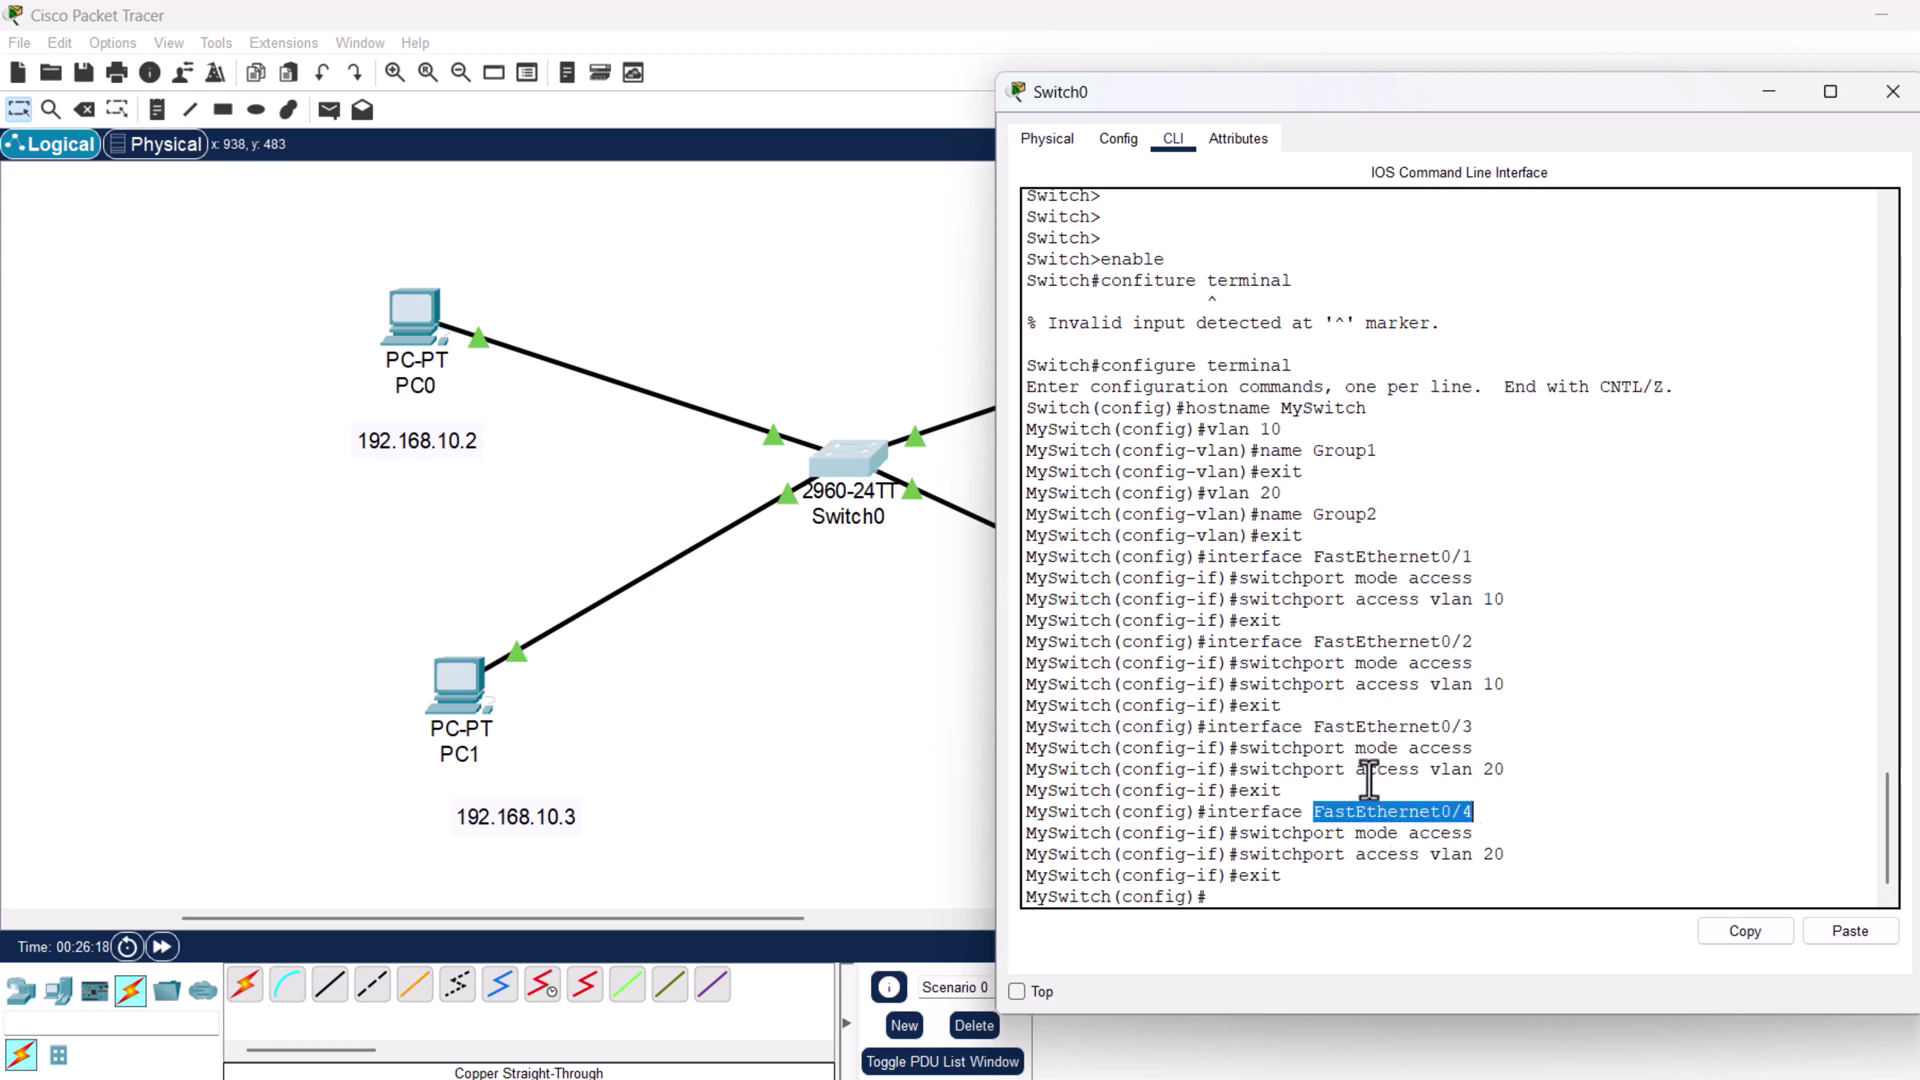
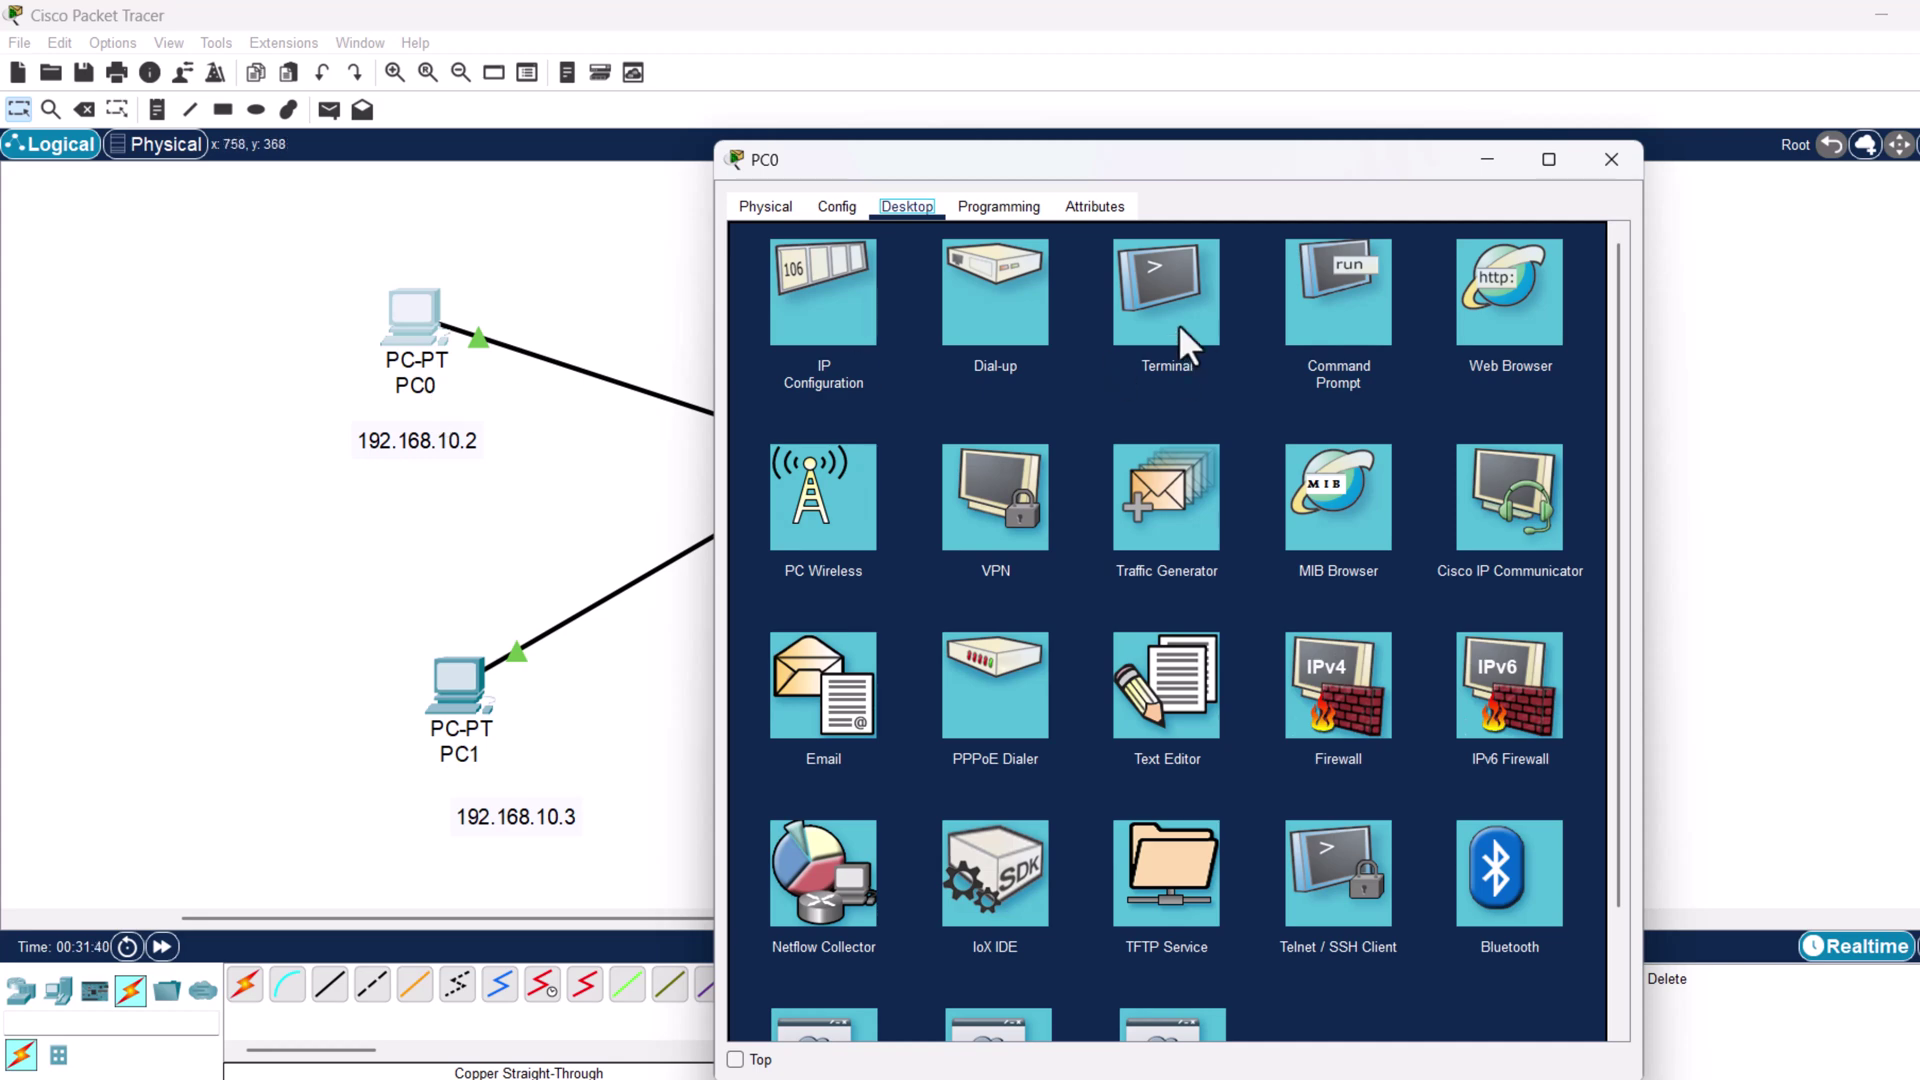
Ping PC1 at 192.168.10.3 from PC0's Command Prompt to test connectivity within VLAN 10.
{"action": "left_click", "coordinate": [1317, 306]}
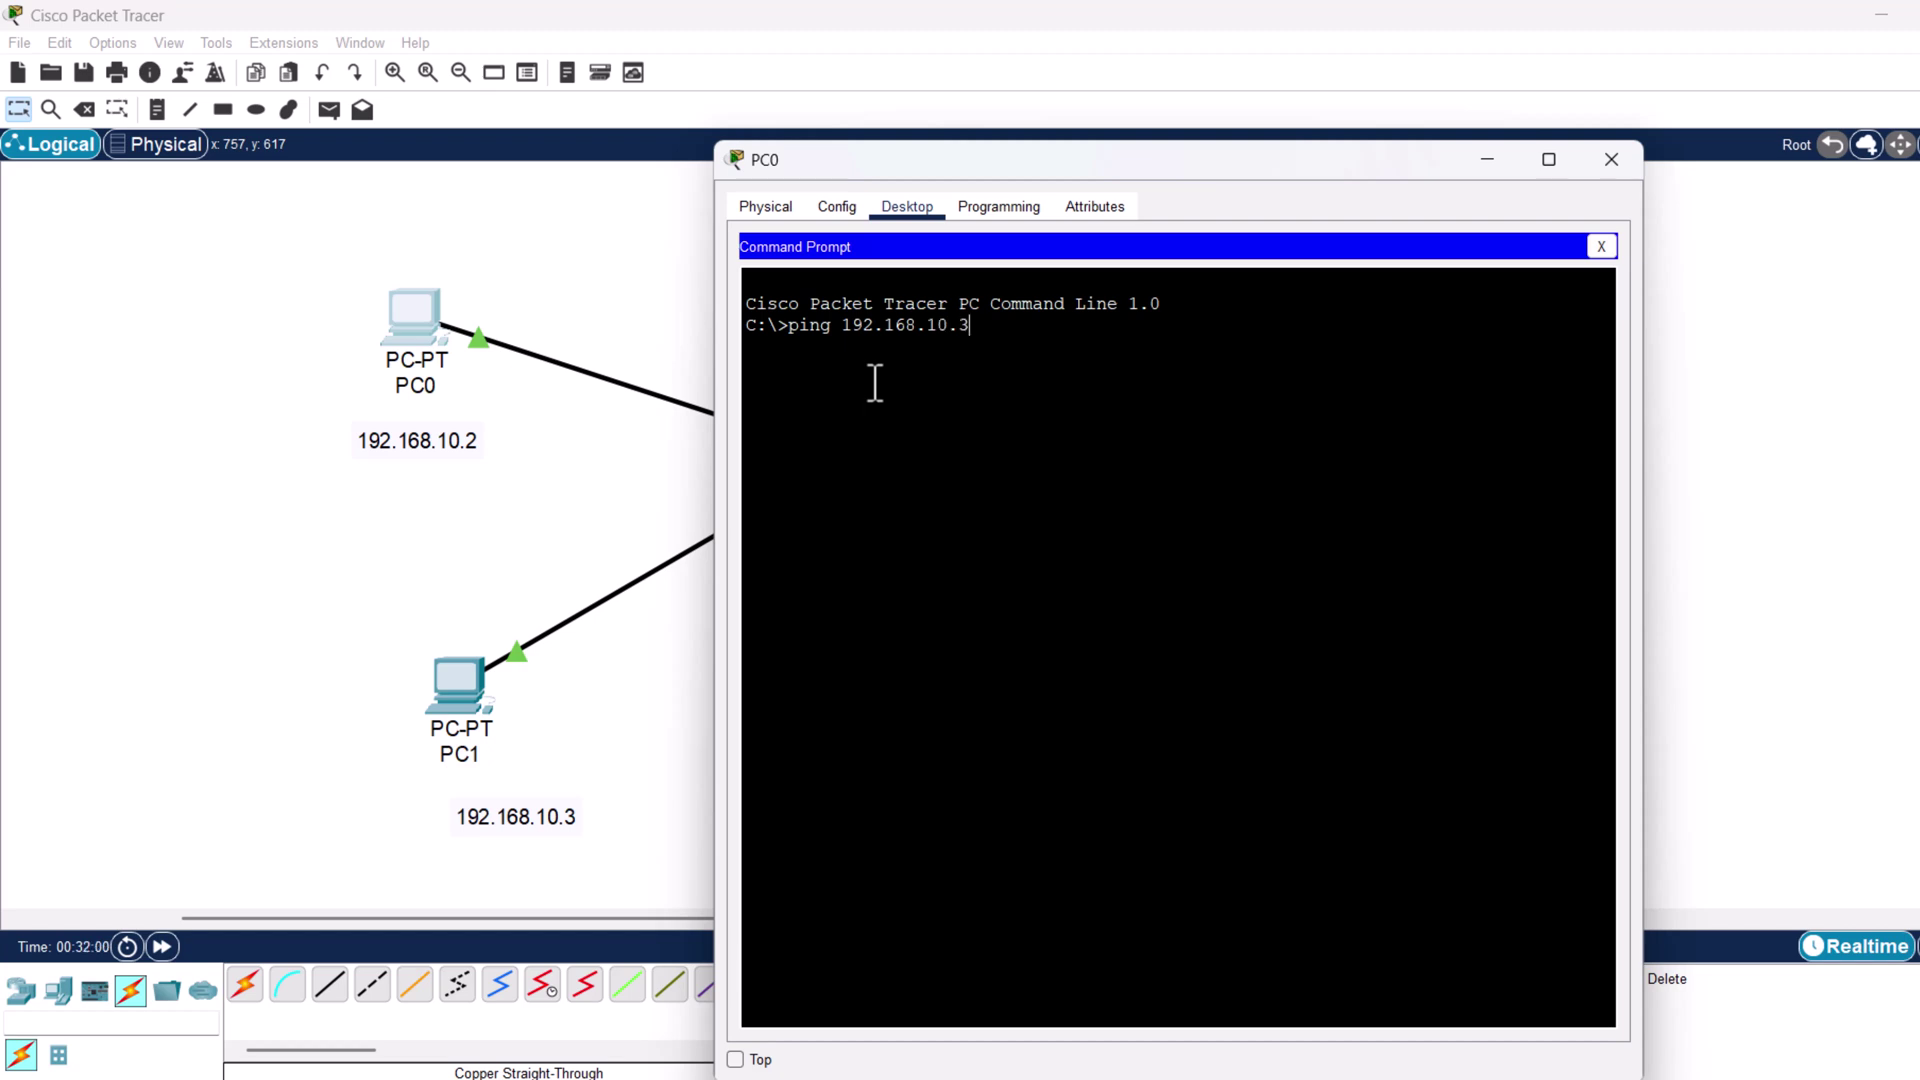
{"action": "key", "text": "Return"}
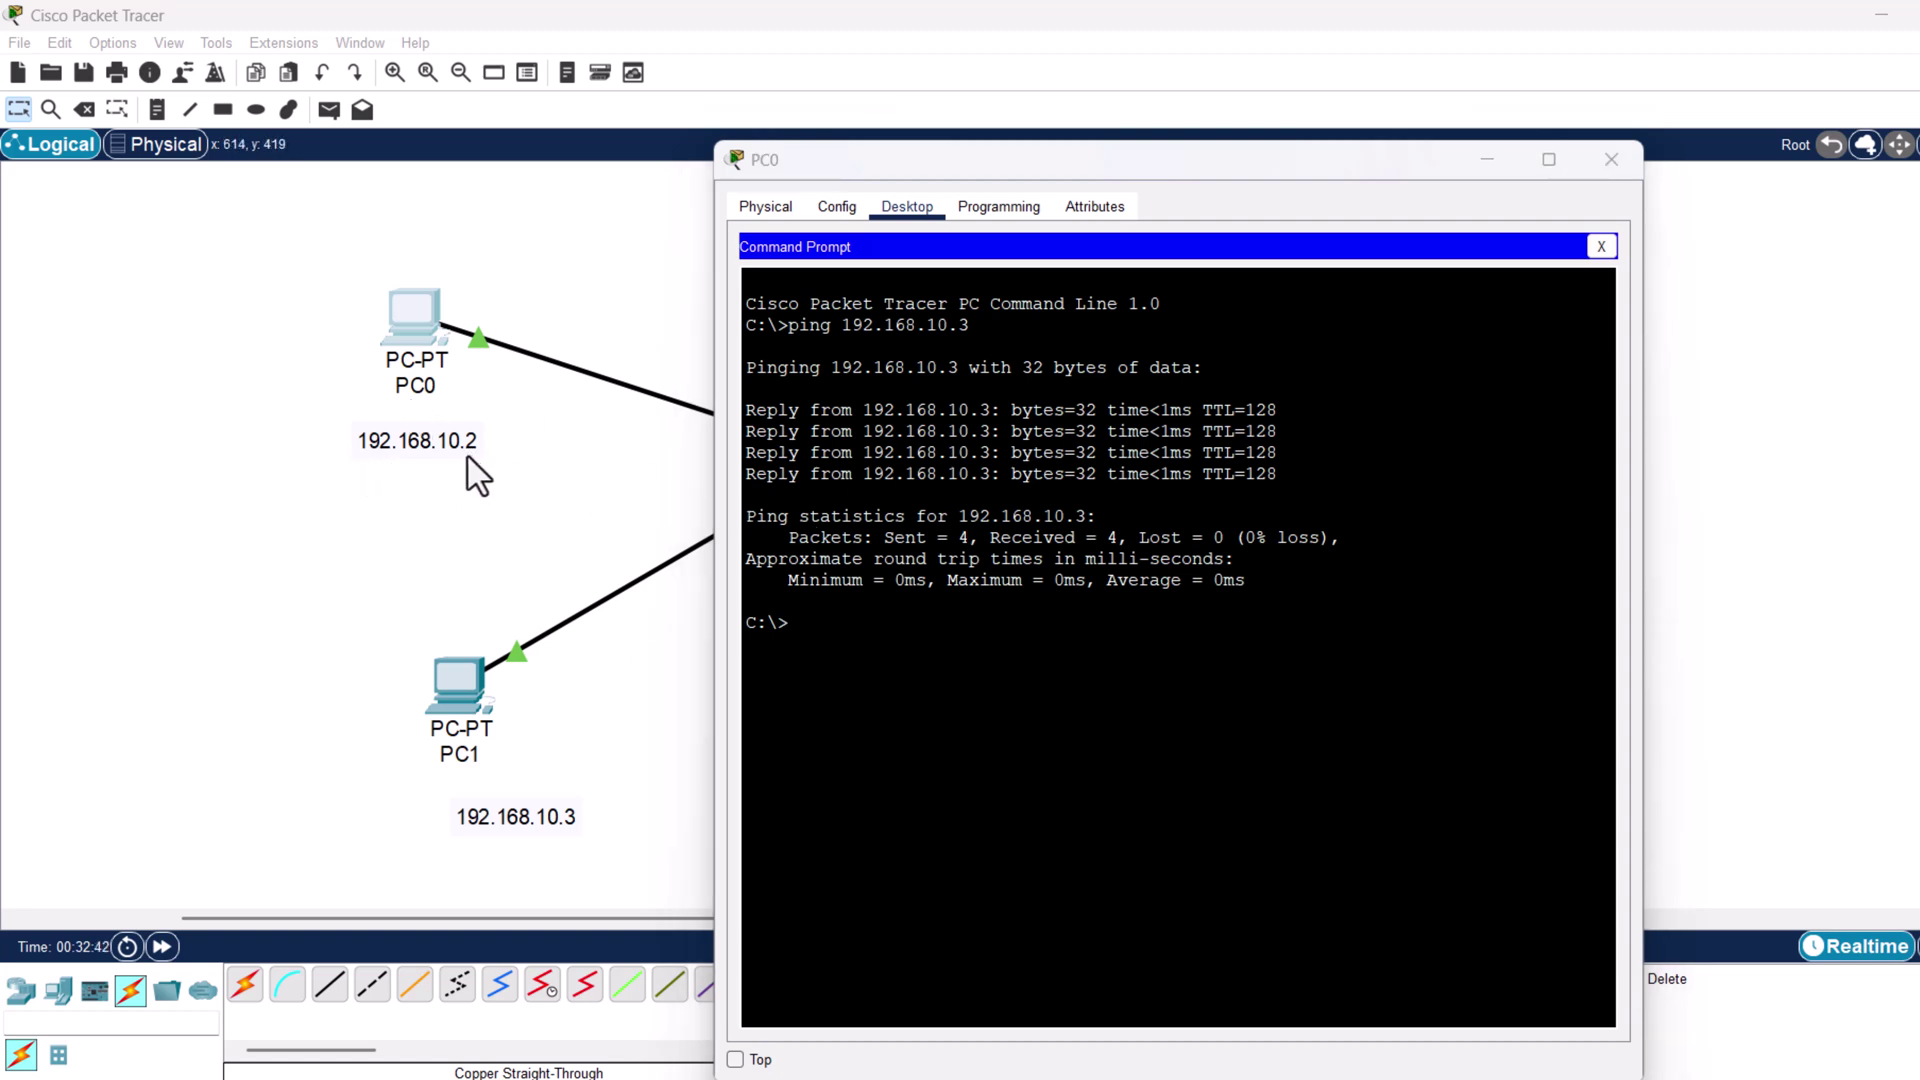
Ping PC2 at 192.168.20.2 from PC0's Command Prompt to test connectivity between the VLANs, and close PC0's window.
{"action": "left_click_drag", "start_coordinate": [1213, 167], "coordinate": [592, 187]}
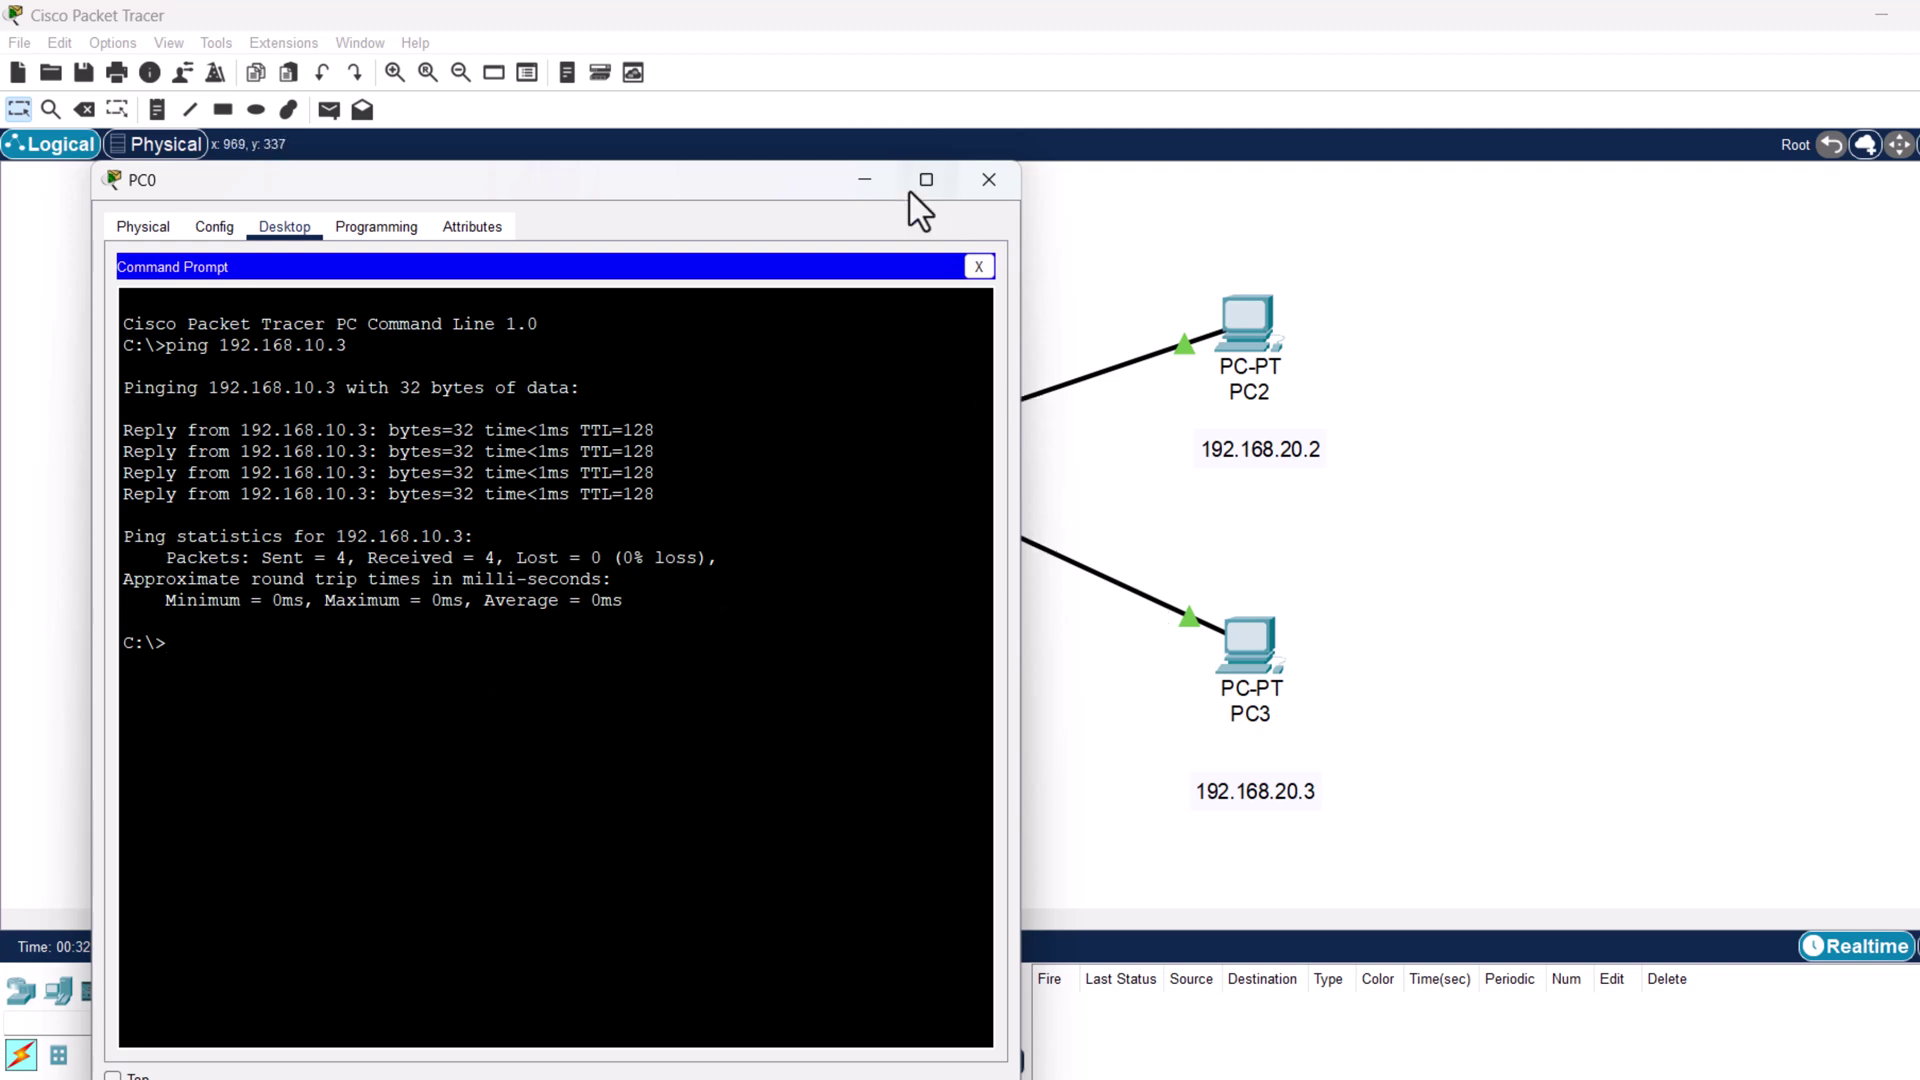
{"action": "left_click_drag", "start_coordinate": [788, 190], "coordinate": [1918, 195]}
{"action": "left_click_drag", "start_coordinate": [1919, 399], "coordinate": [1170, 545]}
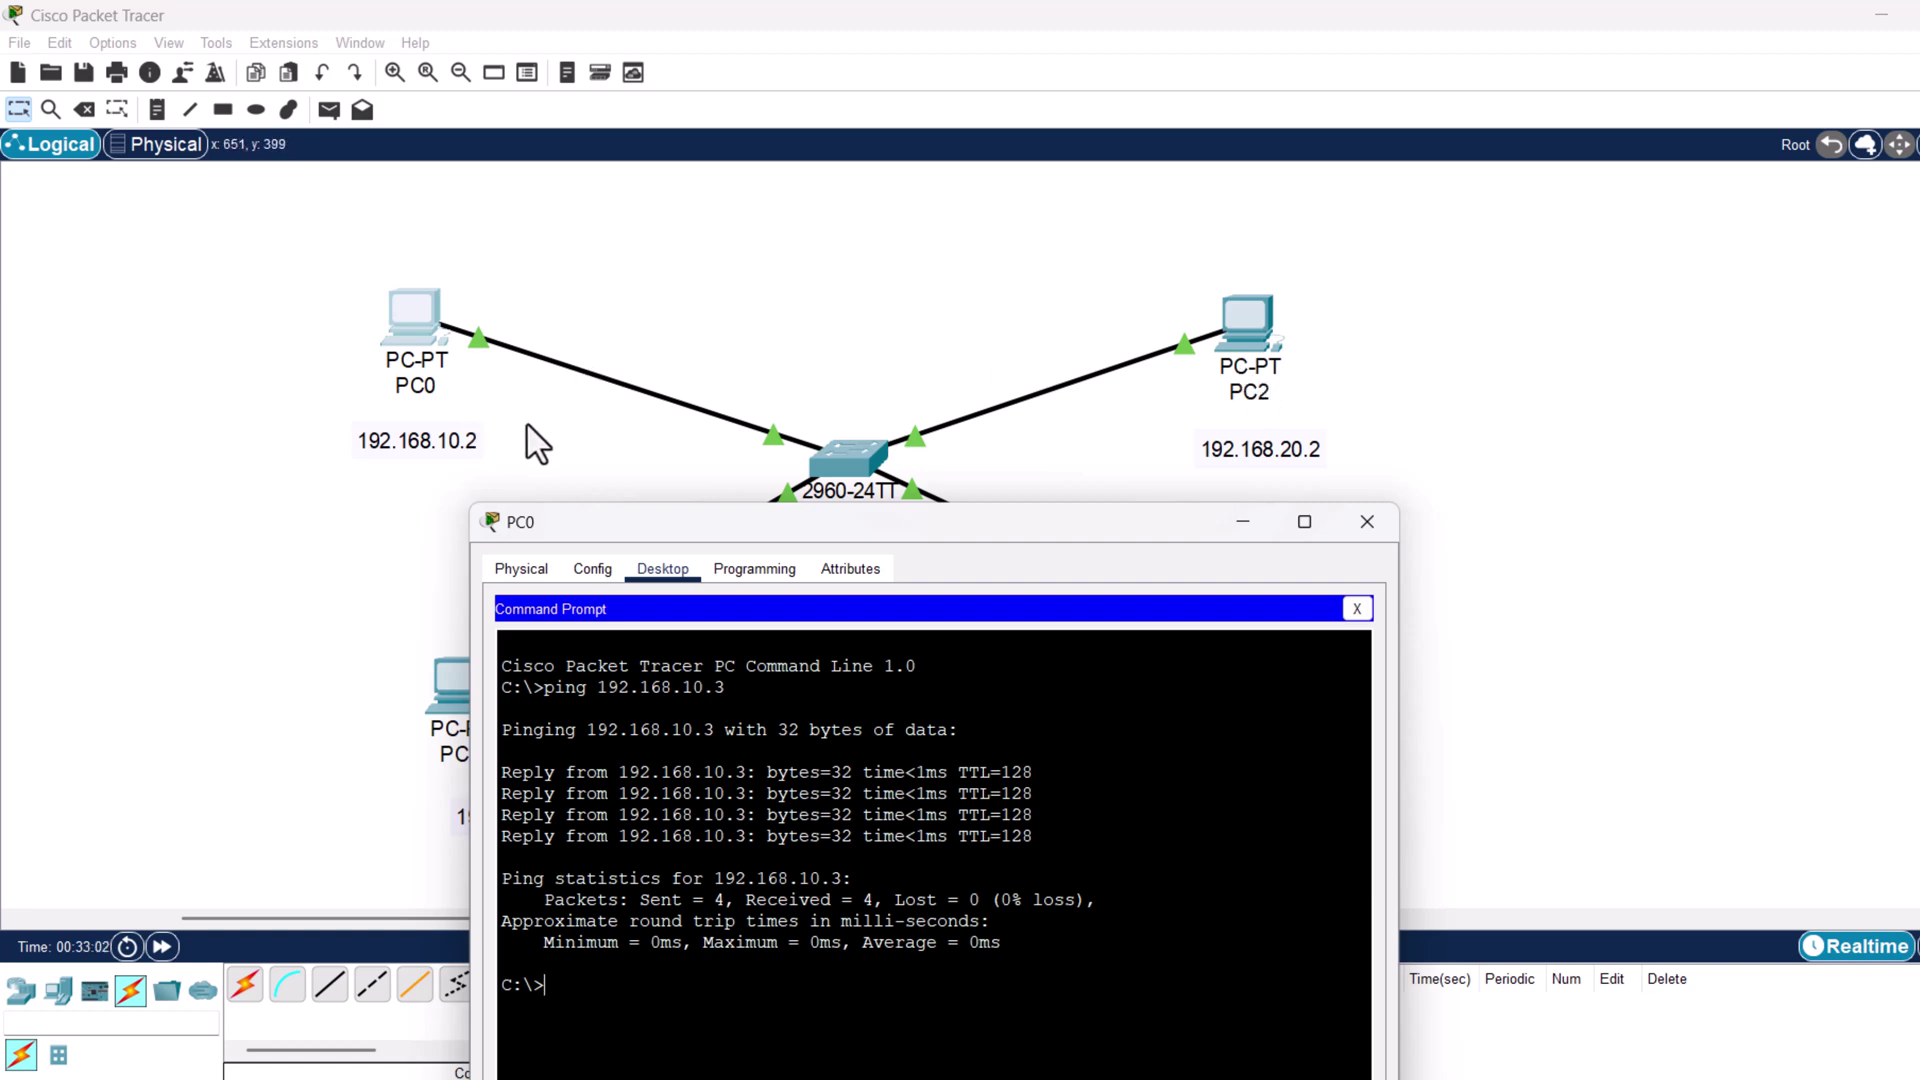
{"action": "left_click_drag", "start_coordinate": [960, 533], "coordinate": [678, 186]}
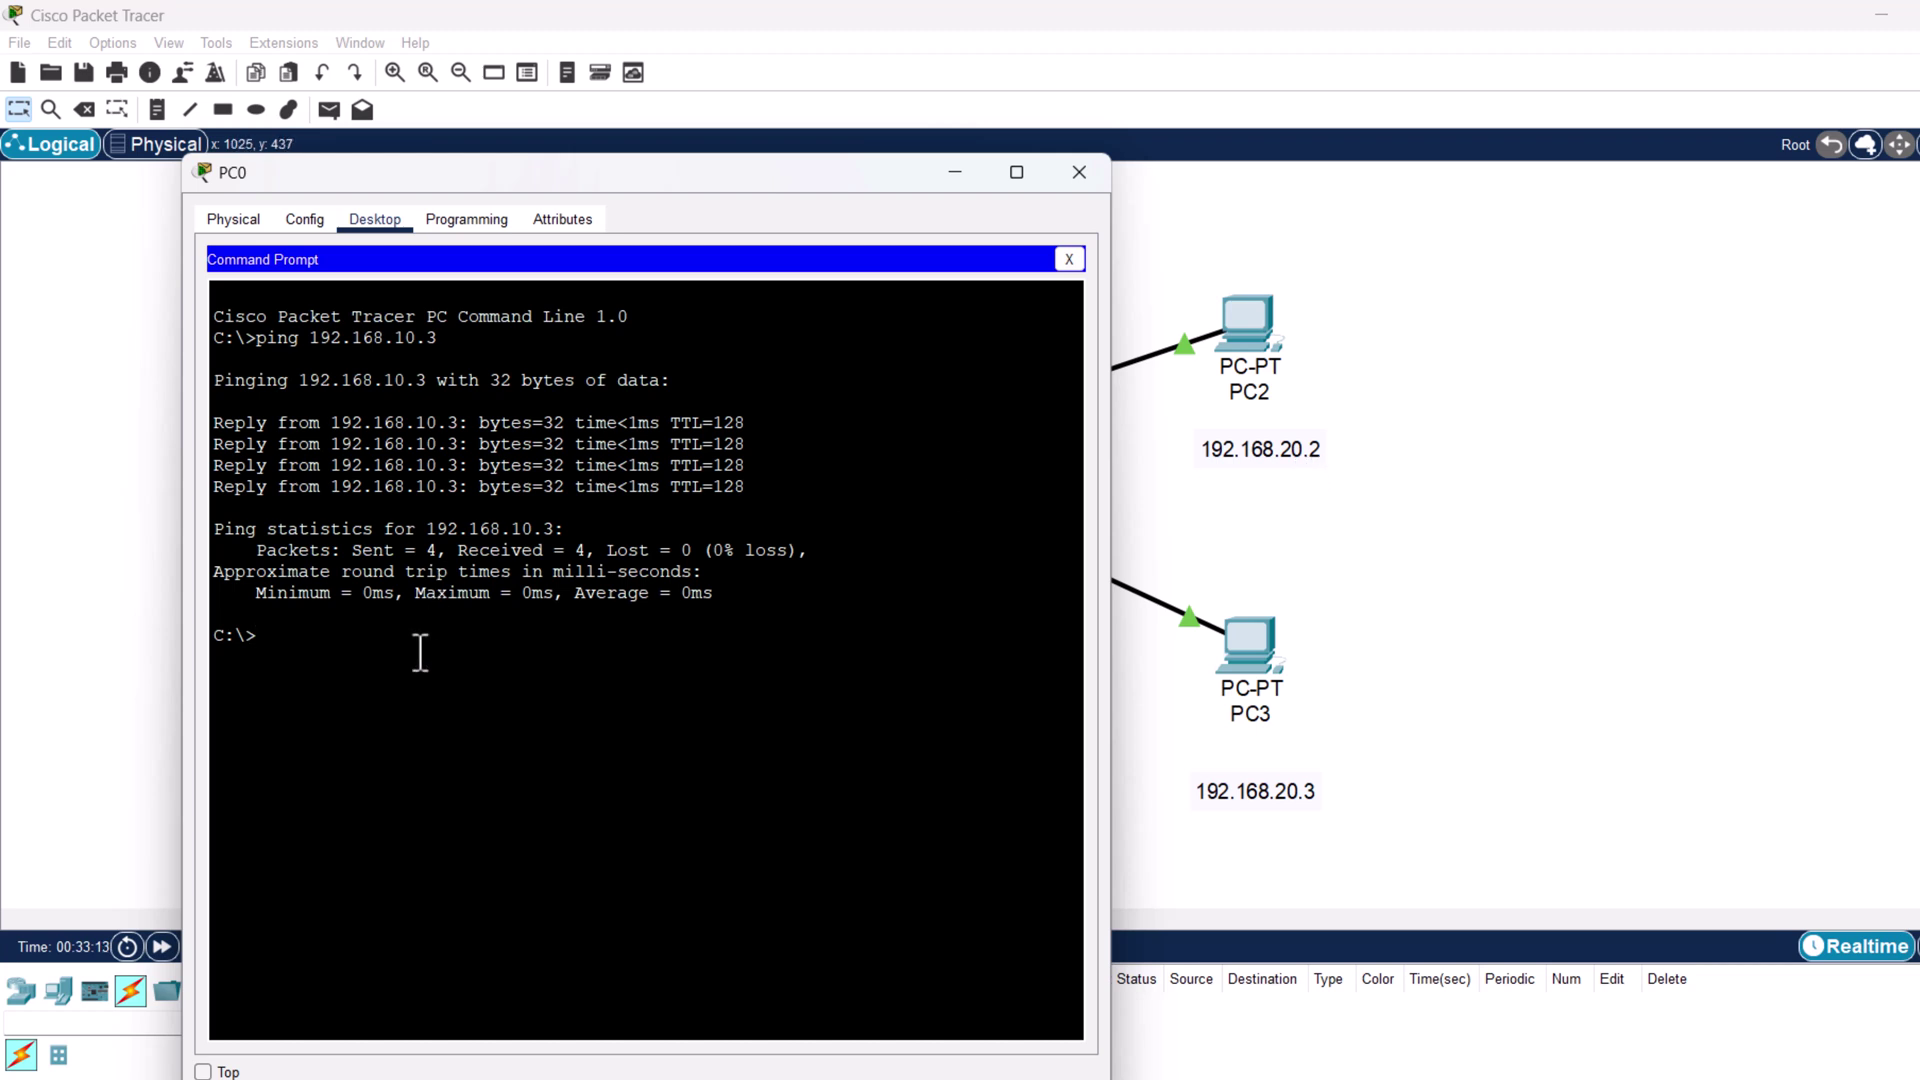
{"action": "type", "text": "ping 192.168.1"}
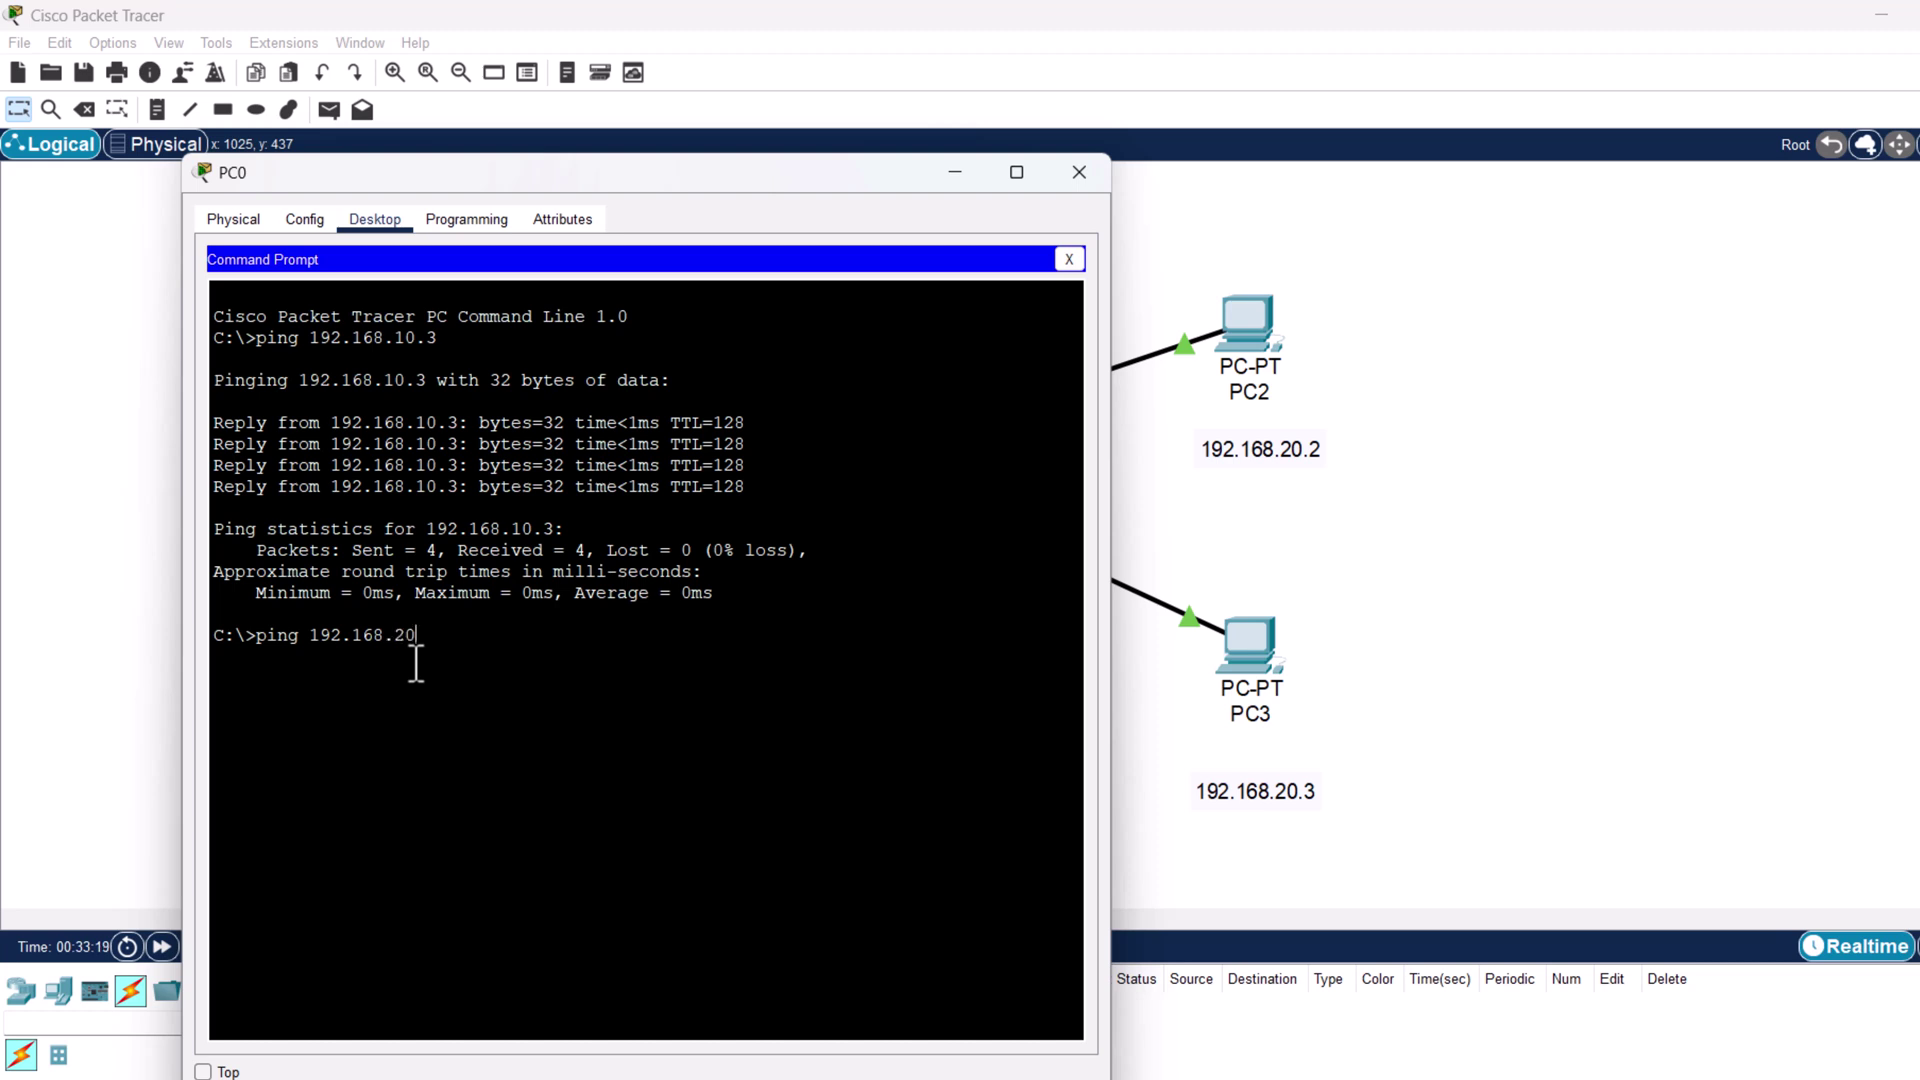
{"action": "key", "text": "Return"}
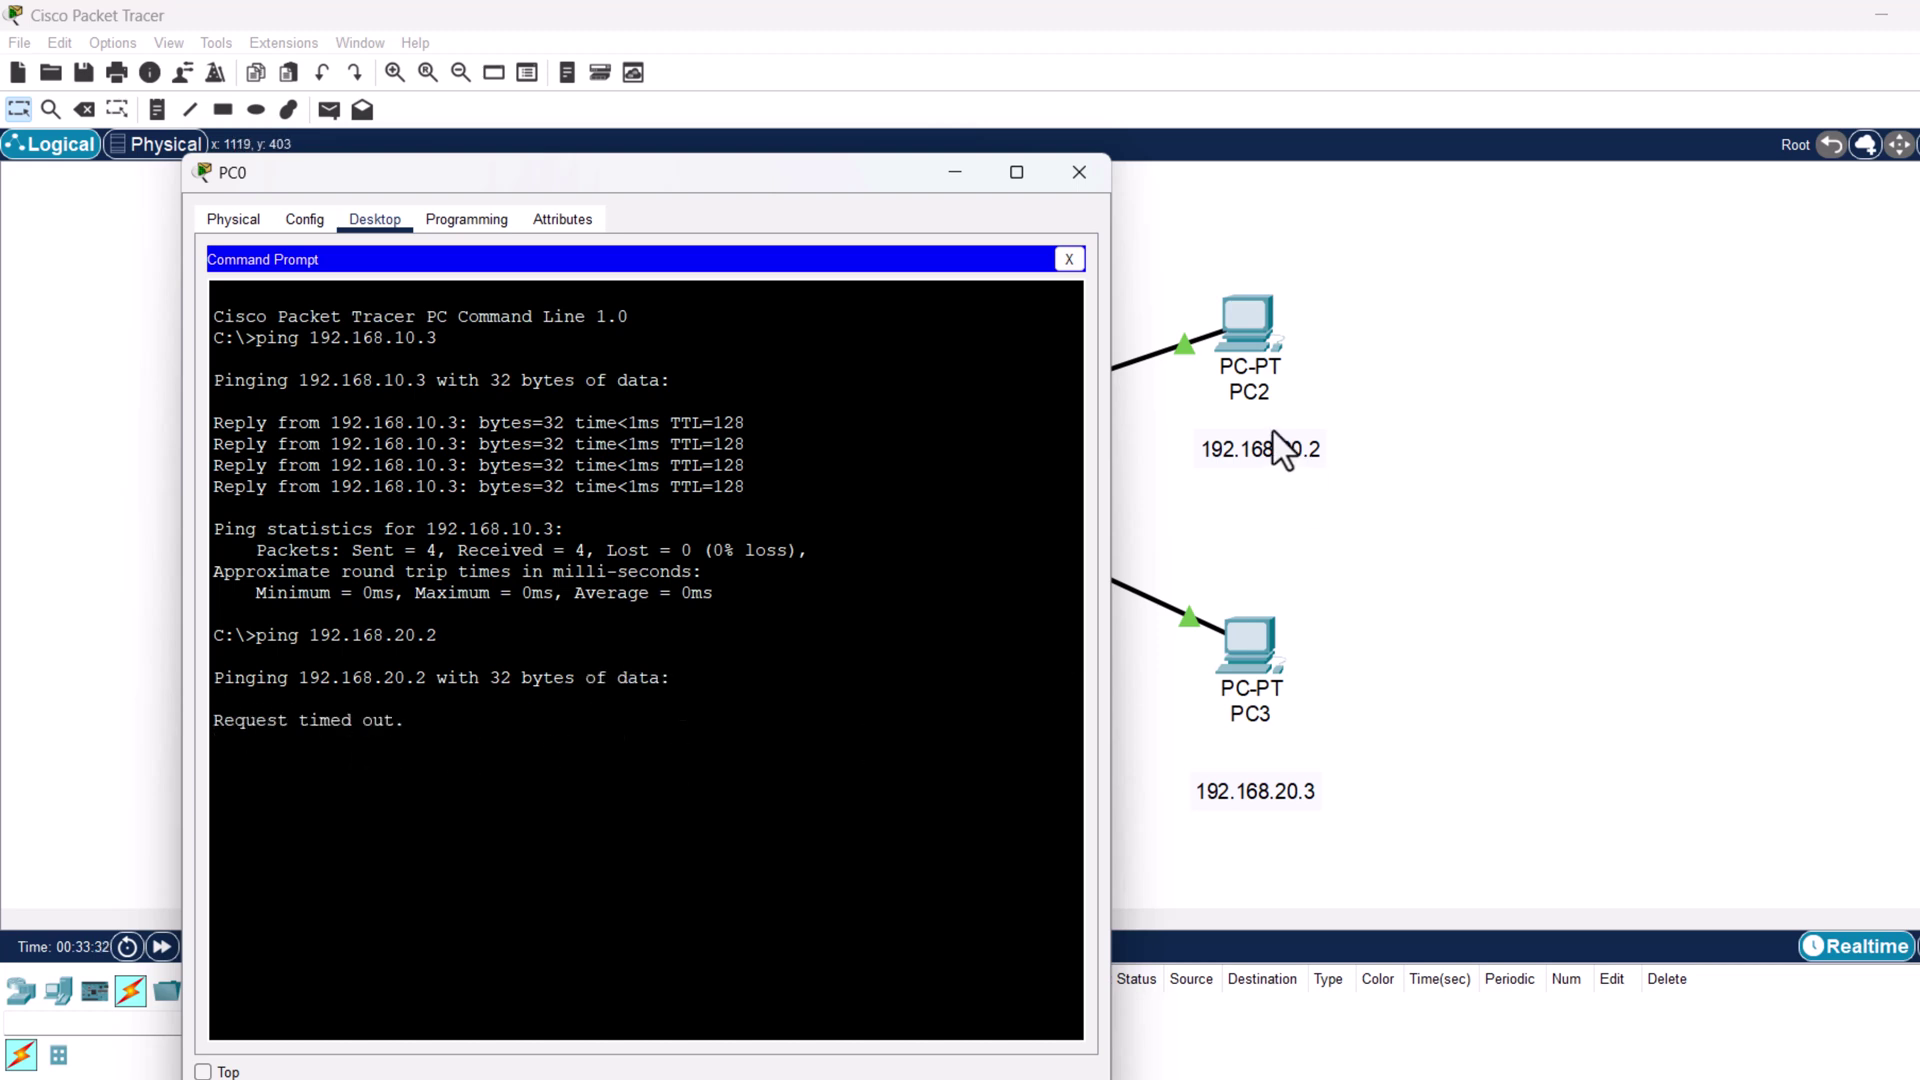
{"action": "left_click", "coordinate": [1078, 172]}
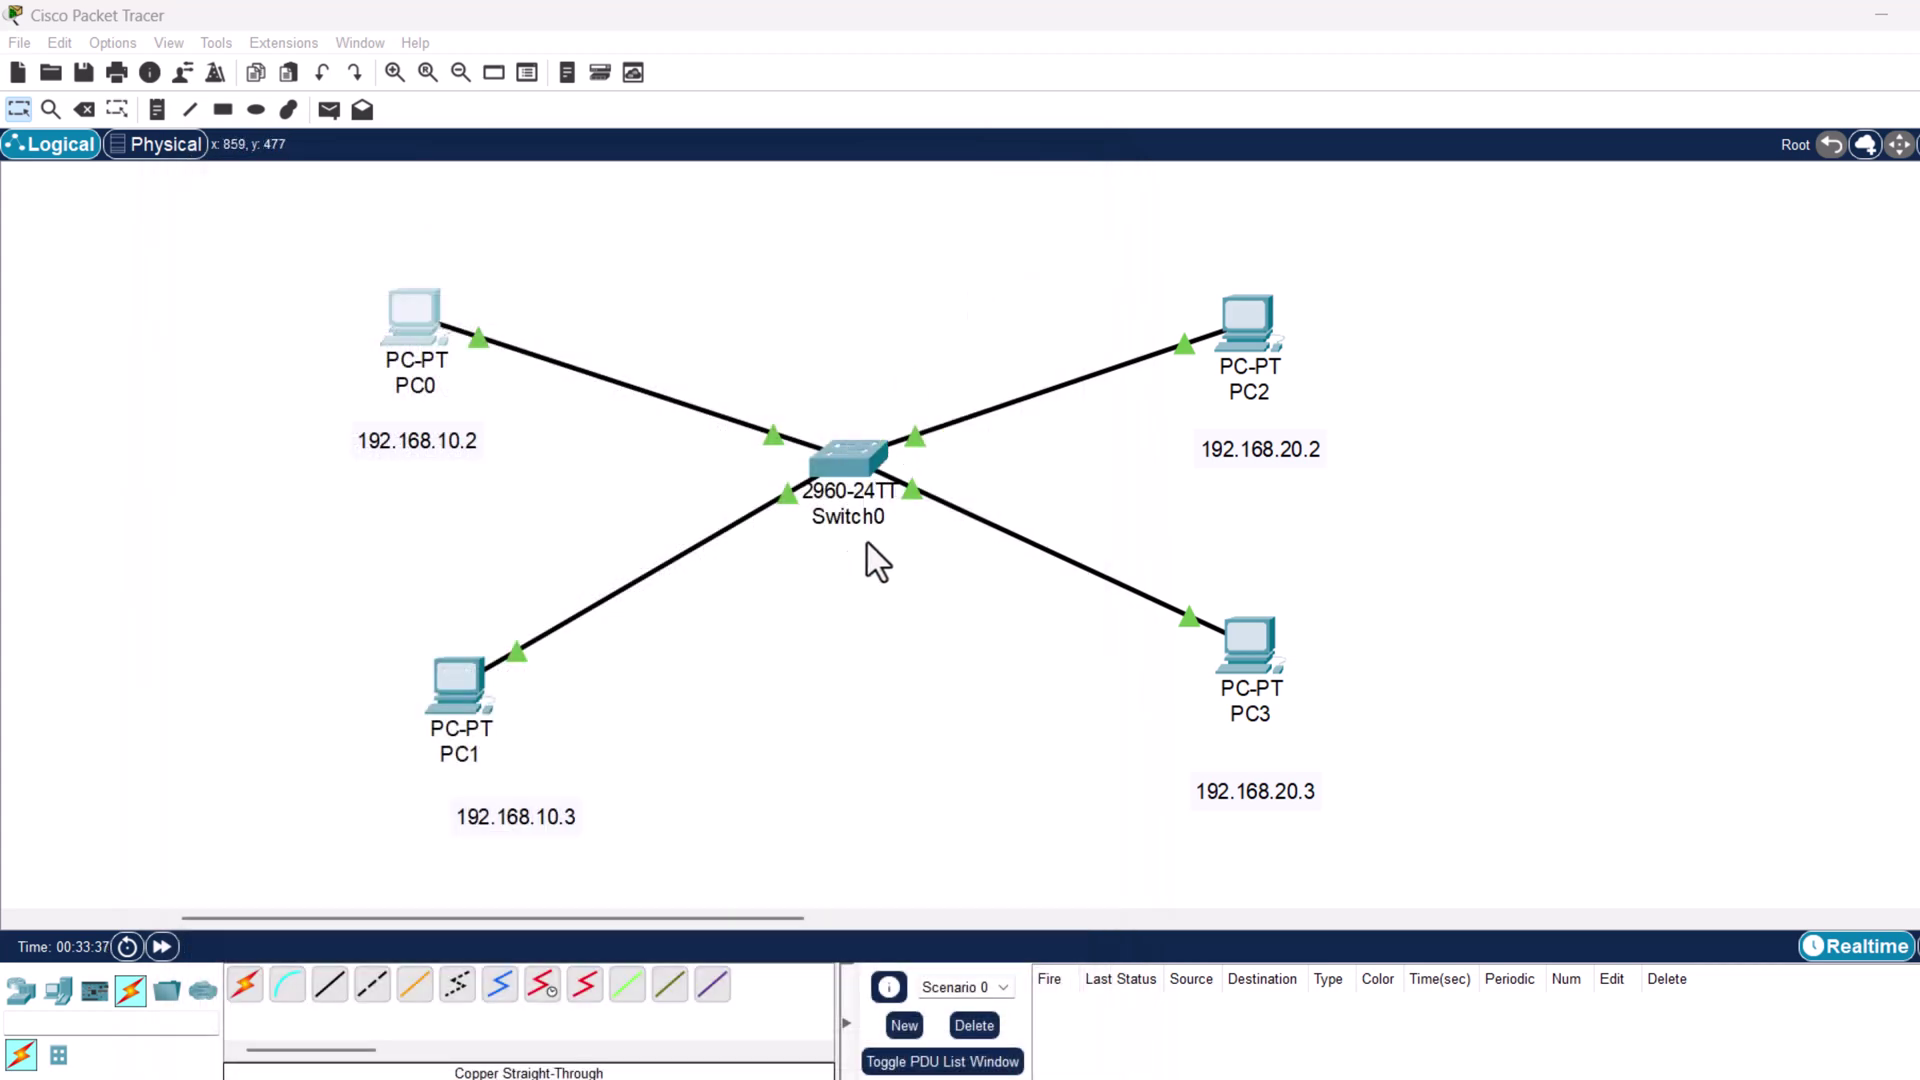